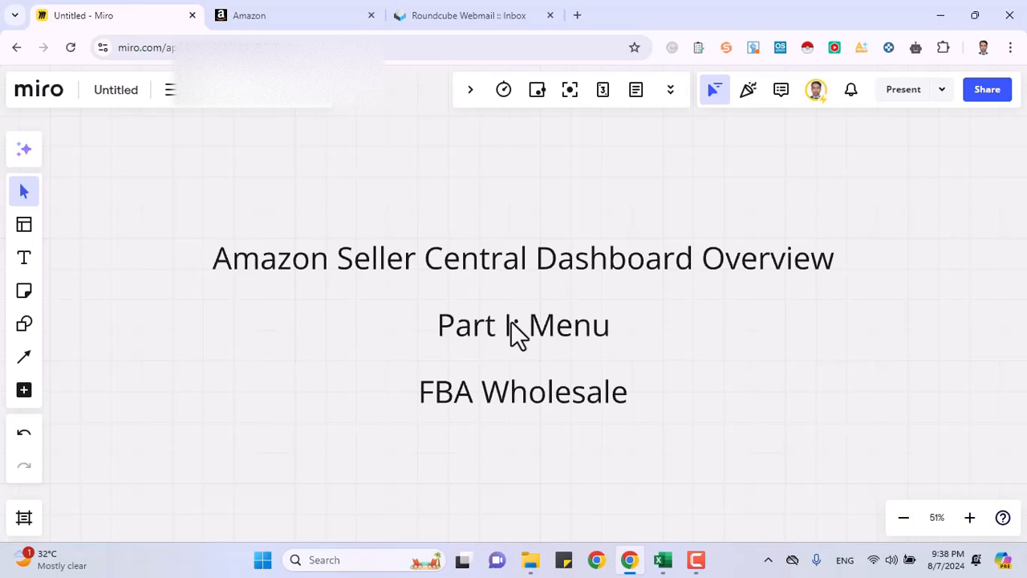
Read the board's title lines: Amazon Seller Central Dashboard Overview, Part I: Menu, and FBA Wholesale.
{"action": "double_click", "coordinate": [262, 271]}
{"action": "left_click_drag", "start_coordinate": [215, 259], "coordinate": [832, 249]}
{"action": "left_click", "coordinate": [703, 258]}
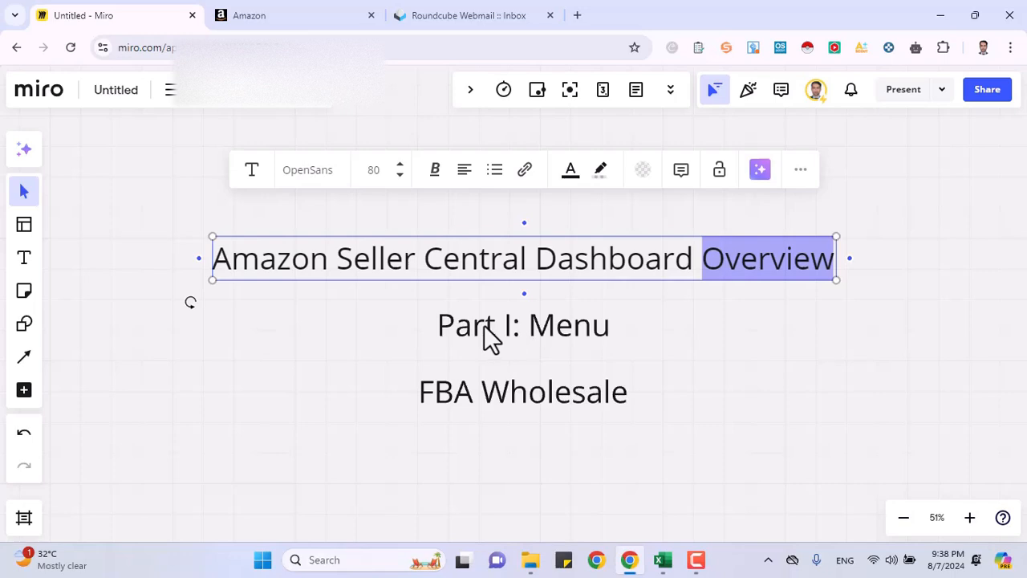
{"action": "left_click", "coordinate": [442, 326]}
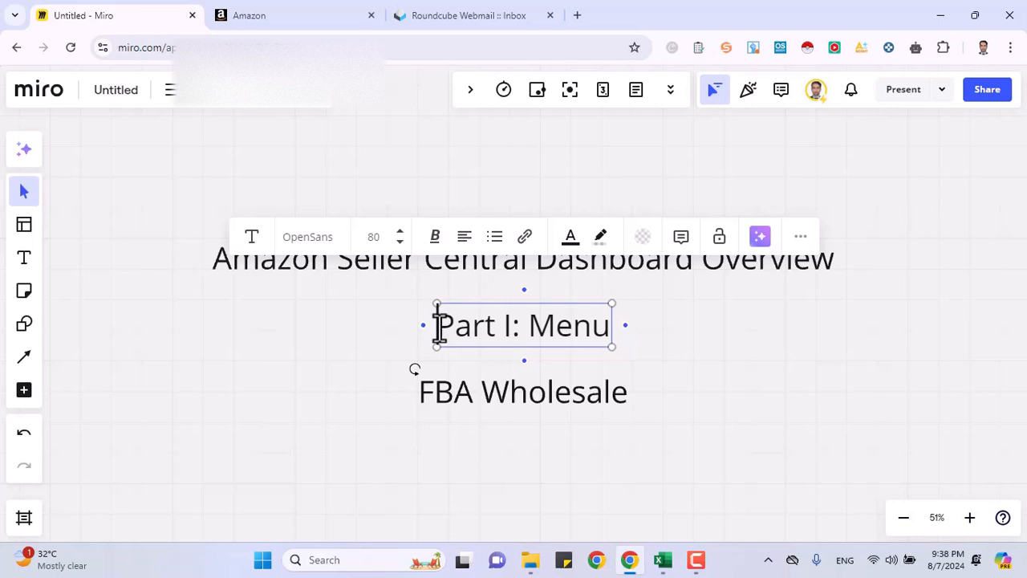
{"action": "left_click_drag", "start_coordinate": [438, 327], "coordinate": [610, 333]}
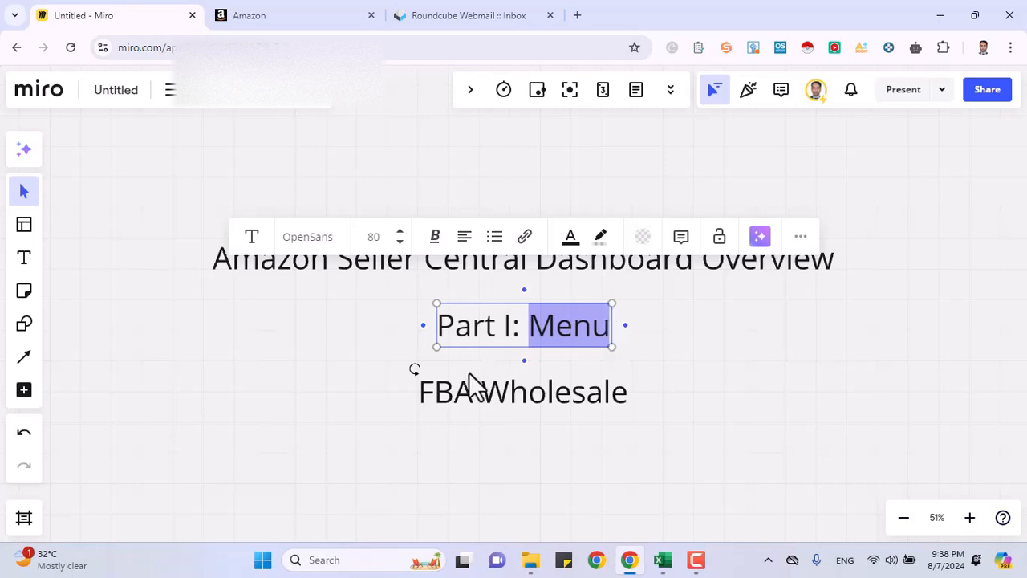
{"action": "left_click", "coordinate": [430, 395]}
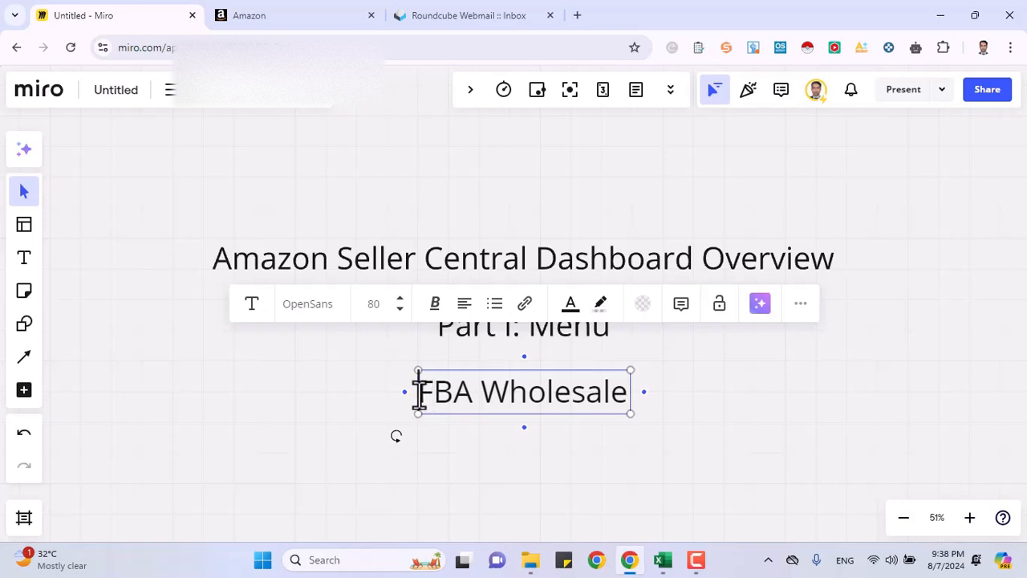
{"action": "left_click_drag", "start_coordinate": [419, 393], "coordinate": [467, 395]}
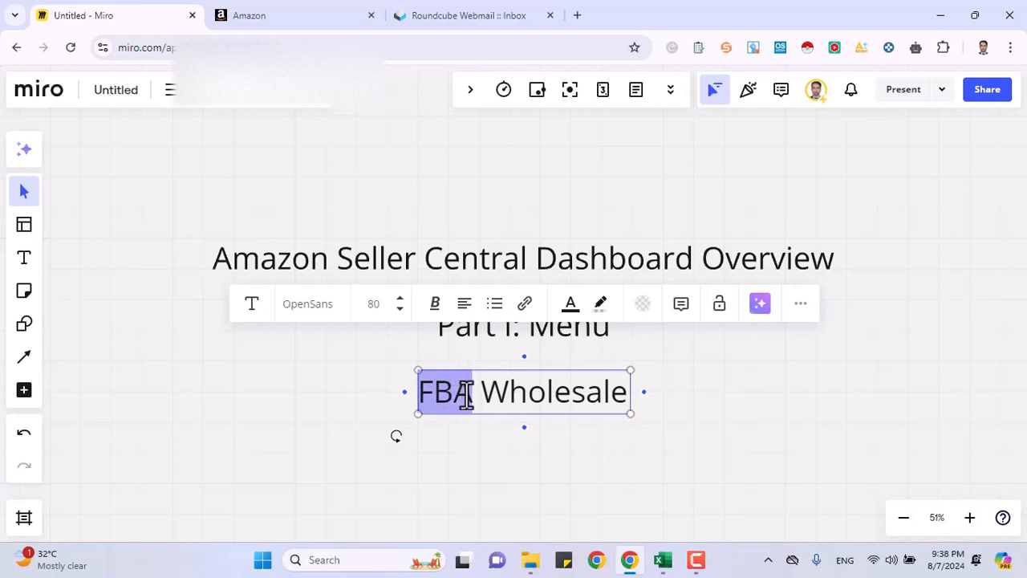
{"action": "left_click_drag", "start_coordinate": [480, 392], "coordinate": [625, 393]}
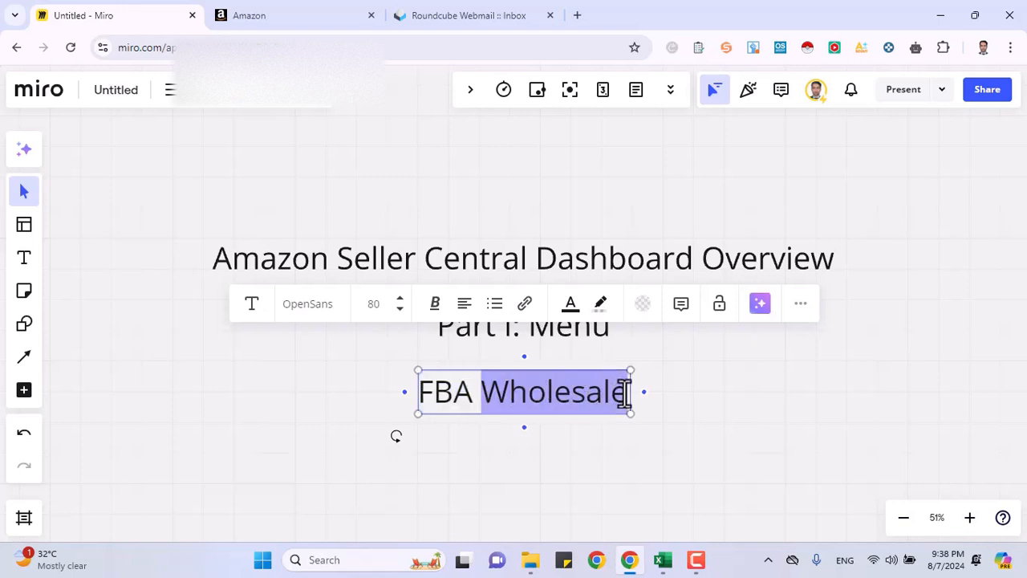
{"action": "left_click_drag", "start_coordinate": [626, 394], "coordinate": [419, 401]}
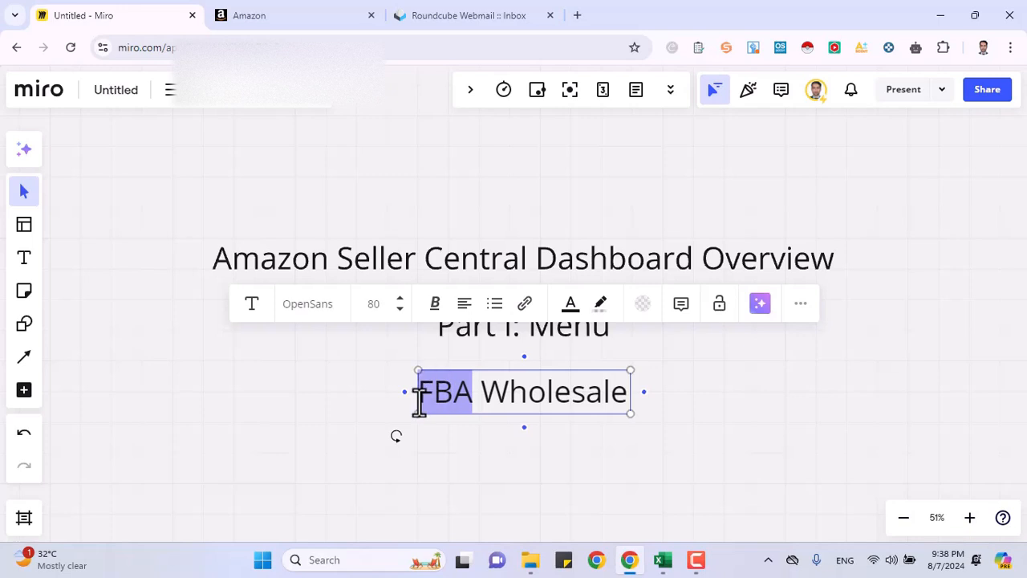
Switch to the Amazon Seller Central home page and look through the list of available marketplaces.
{"action": "left_click", "coordinate": [298, 15]}
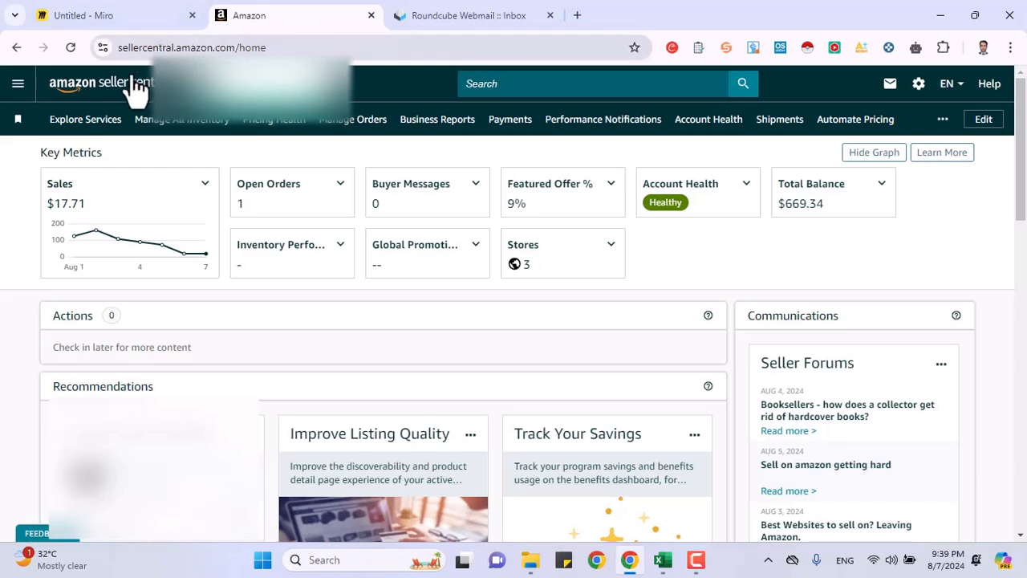
{"action": "left_click", "coordinate": [105, 101]}
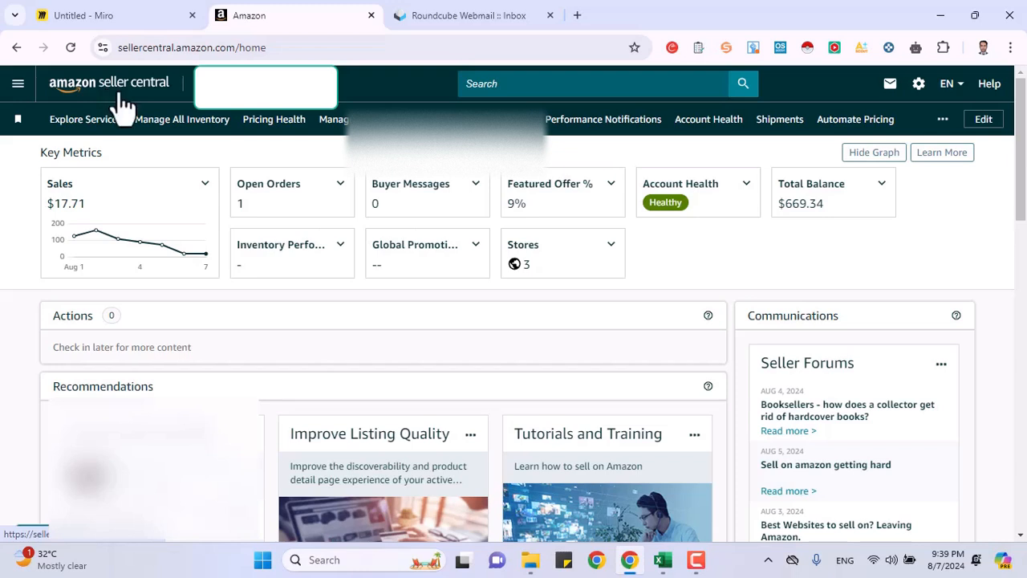
{"action": "left_click", "coordinate": [252, 101]}
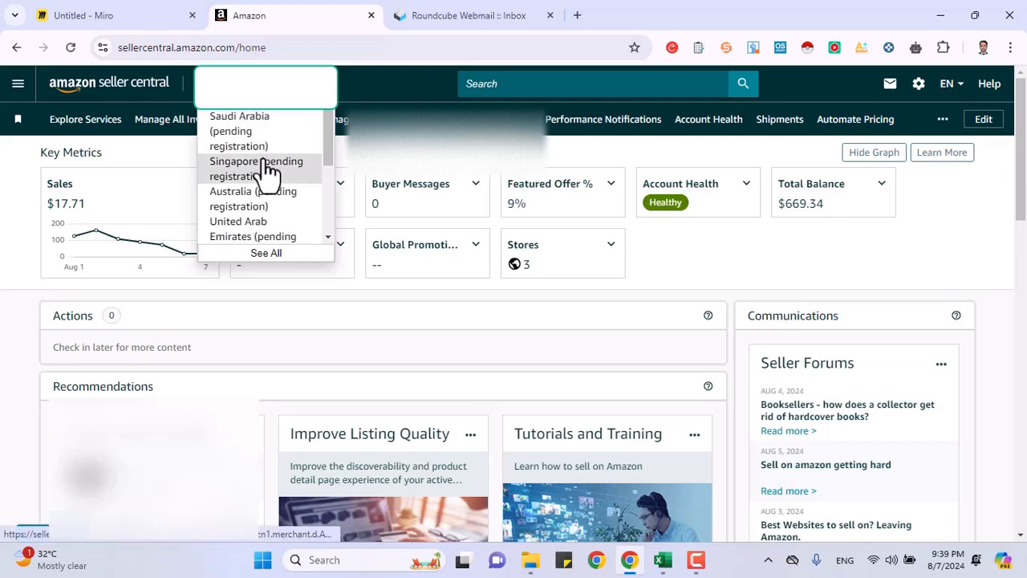
{"action": "scroll", "coordinate": [264, 172], "scroll_direction": "down", "scroll_amount": 3}
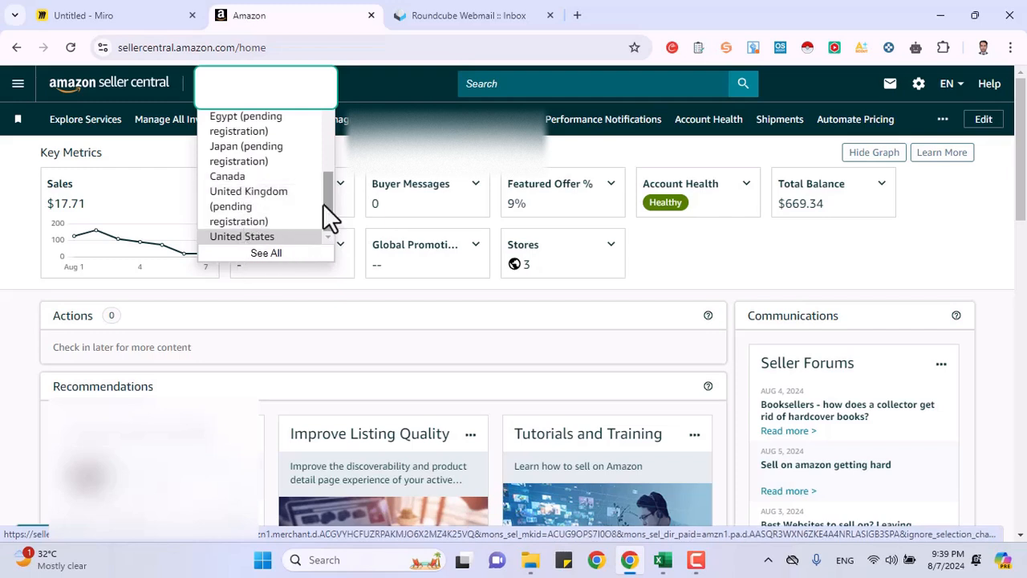
{"action": "scroll", "coordinate": [325, 204], "scroll_direction": "up", "scroll_amount": 1}
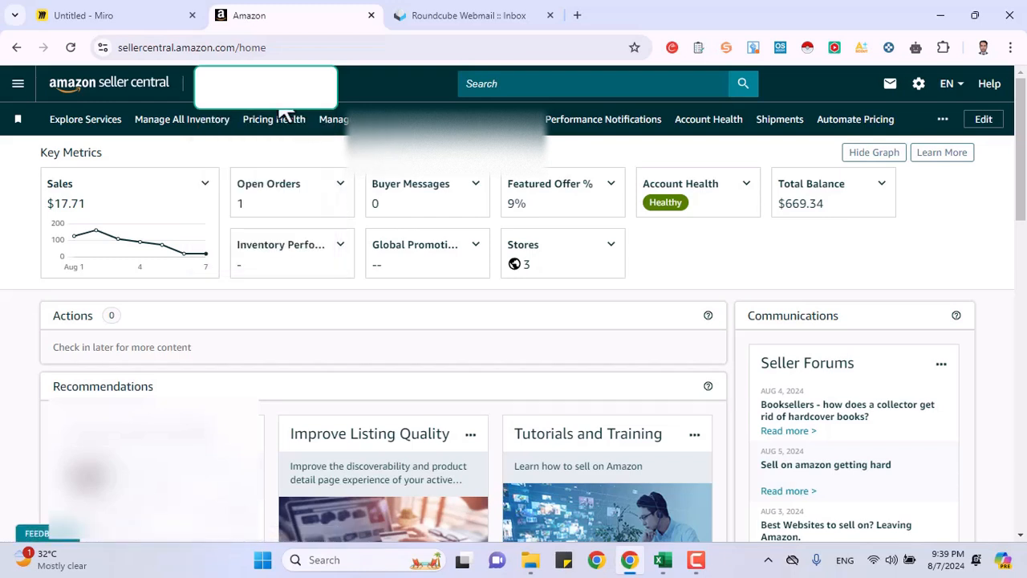
{"action": "mouse_move", "coordinate": [320, 106]}
Enter "listing" in the Seller Central search, look over the suggestions, and dismiss them.
{"action": "left_click", "coordinate": [478, 84]}
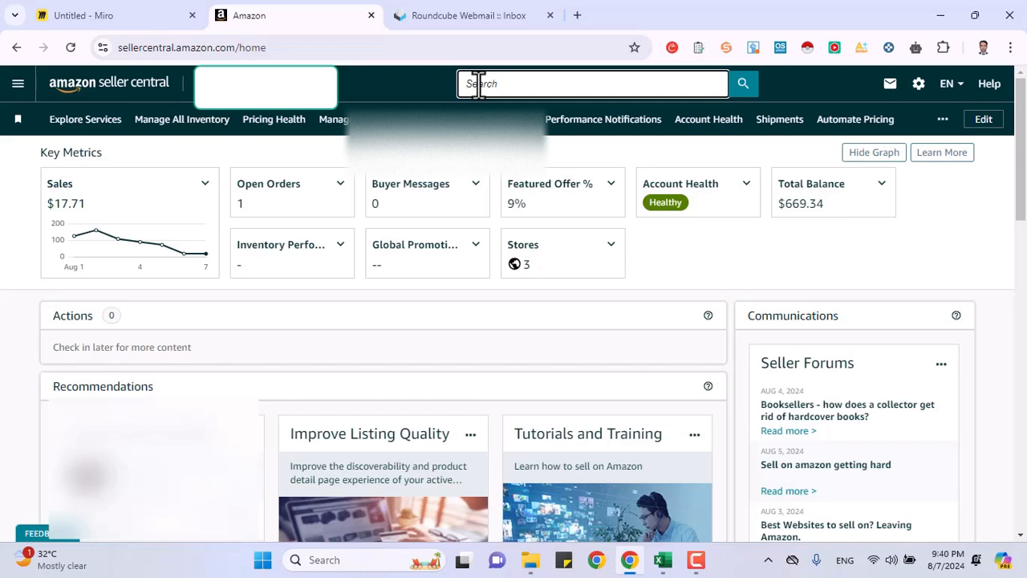
{"action": "type", "text": "listing"}
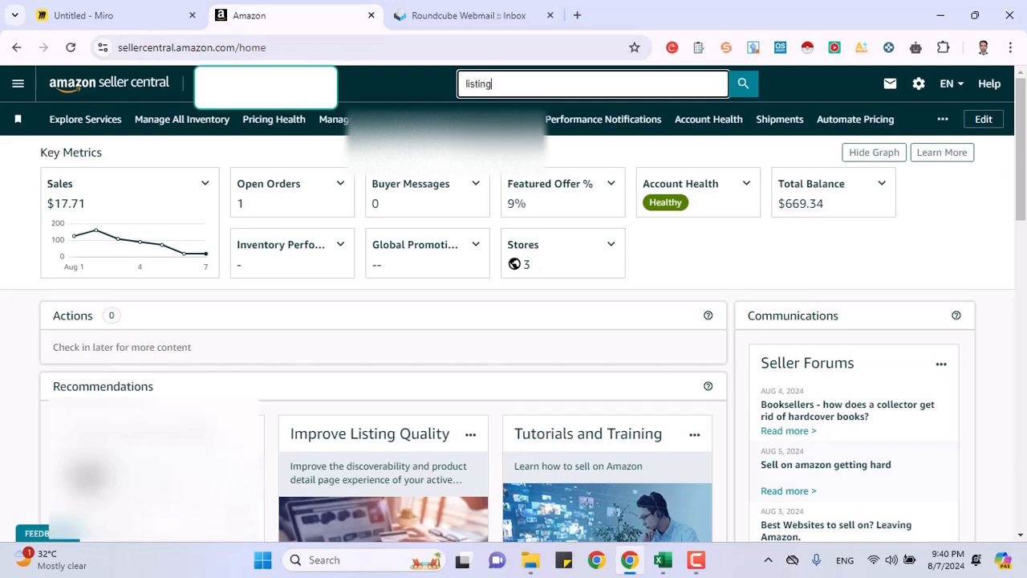
{"action": "key", "text": "BackSpace"}
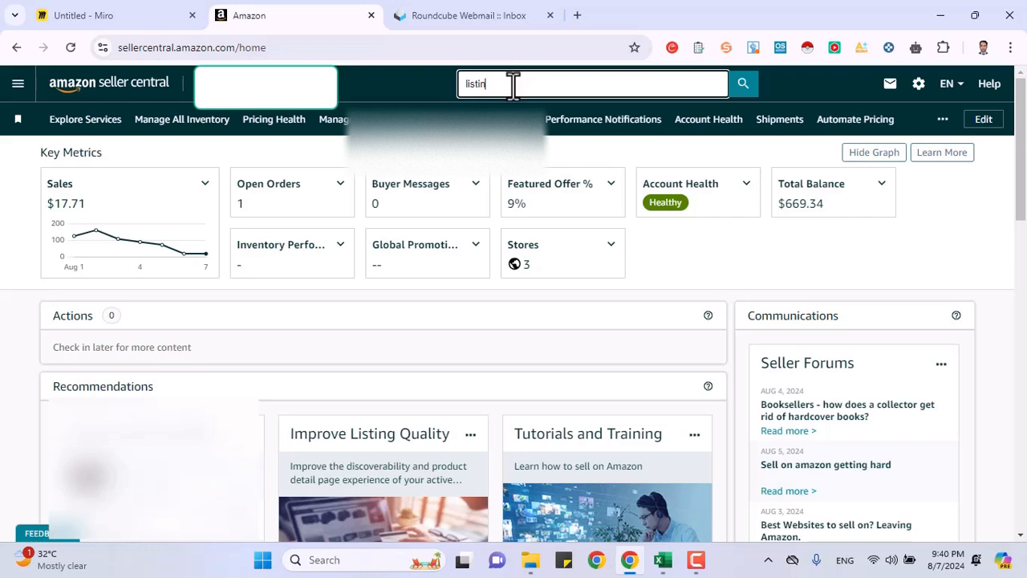
{"action": "type", "text": "g"}
{"action": "left_click", "coordinate": [615, 84]}
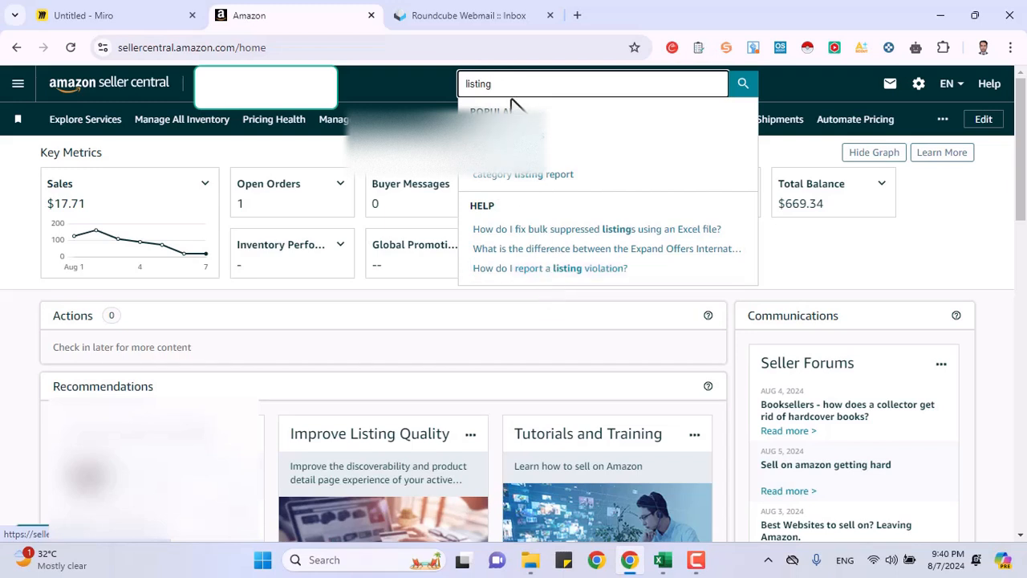
{"action": "left_click_drag", "start_coordinate": [502, 85], "coordinate": [461, 88]}
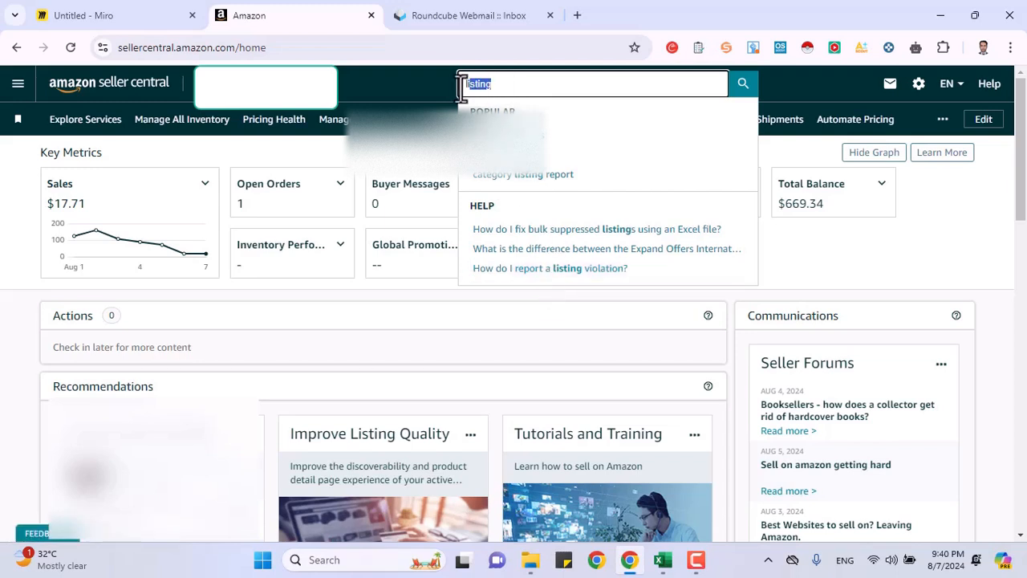
{"action": "left_click", "coordinate": [410, 90]}
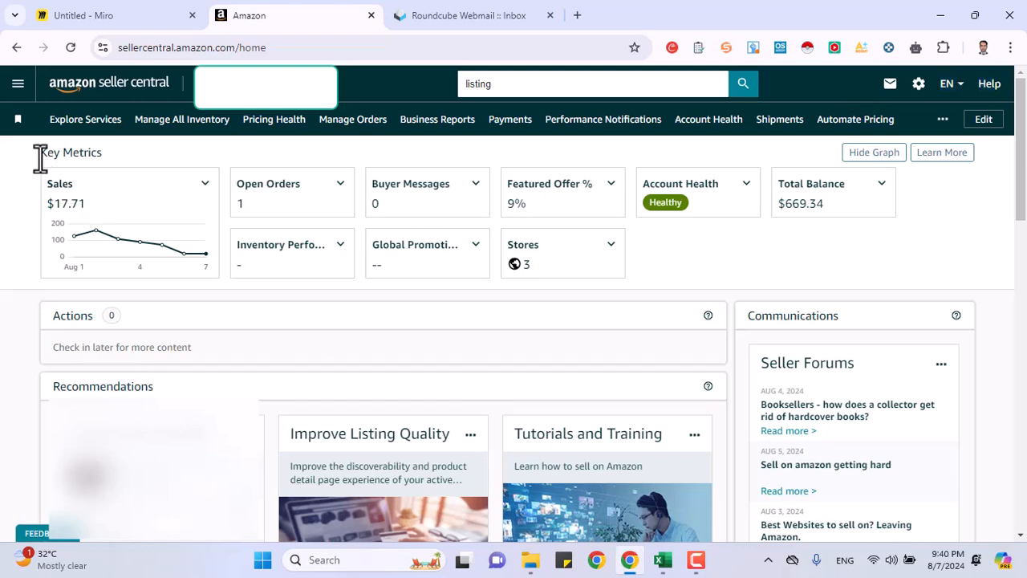
Examine the Key Metrics section and the latest data point on the Sales graph.
{"action": "left_click_drag", "start_coordinate": [40, 153], "coordinate": [108, 152]}
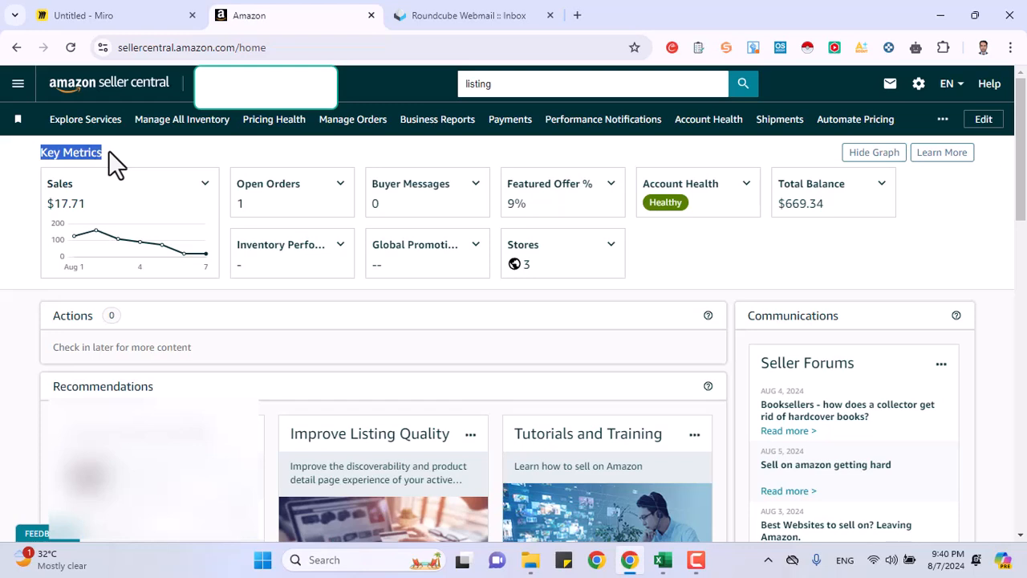
{"action": "left_click", "coordinate": [24, 176]}
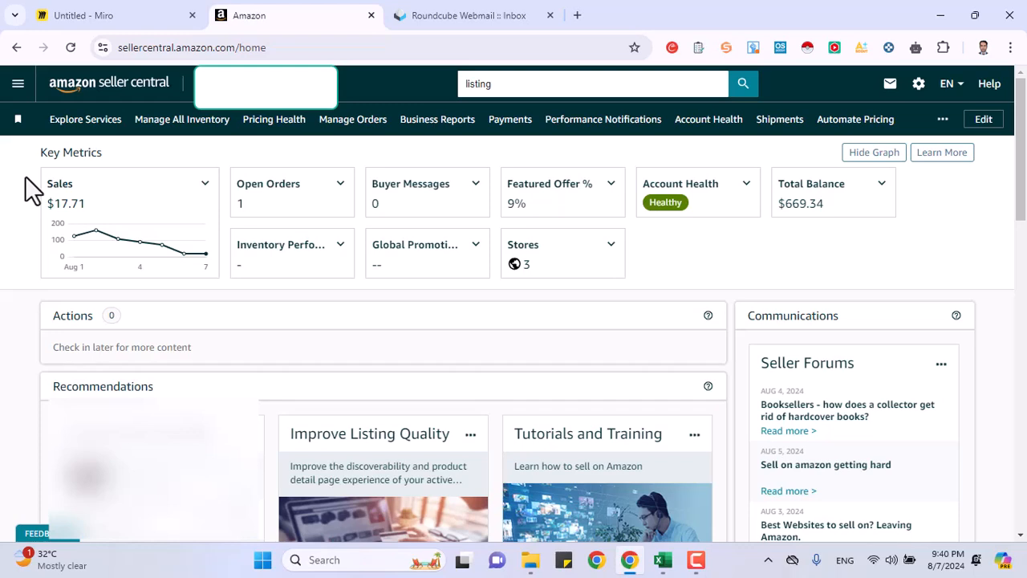
{"action": "left_click_drag", "start_coordinate": [44, 183], "coordinate": [74, 195]}
{"action": "mouse_move", "coordinate": [205, 258]}
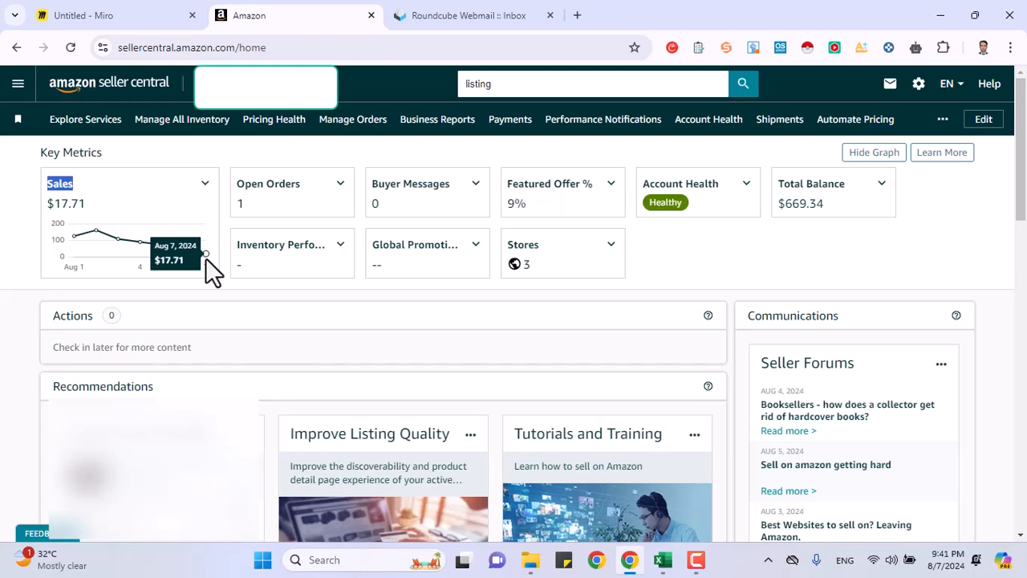
Expand the Sales Breakdown and review North America's ordered product sales by store and the currency options.
{"action": "left_click_drag", "start_coordinate": [53, 205], "coordinate": [90, 208]}
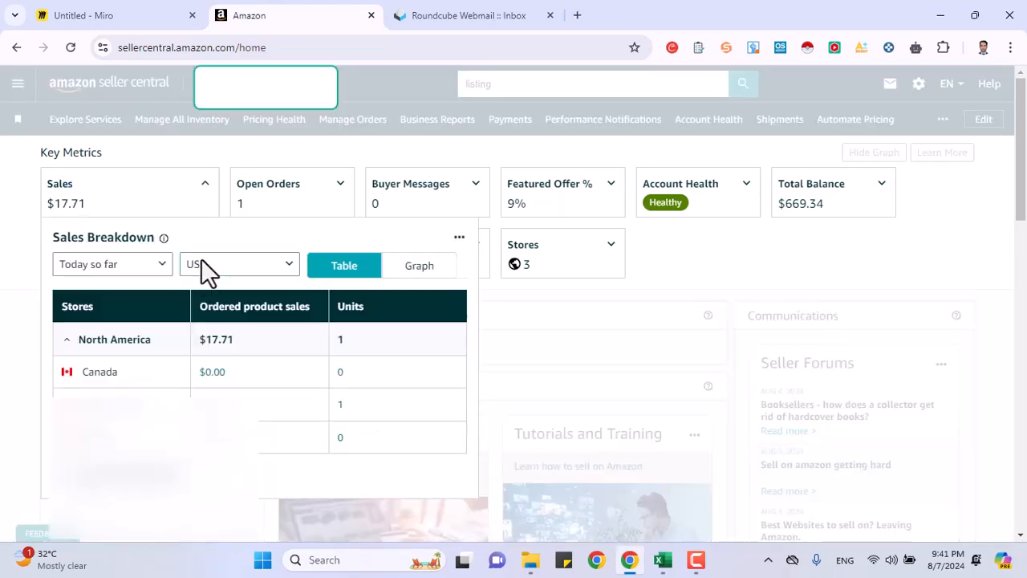
{"action": "double_click", "coordinate": [338, 341]}
{"action": "left_click_drag", "start_coordinate": [238, 343], "coordinate": [207, 341]}
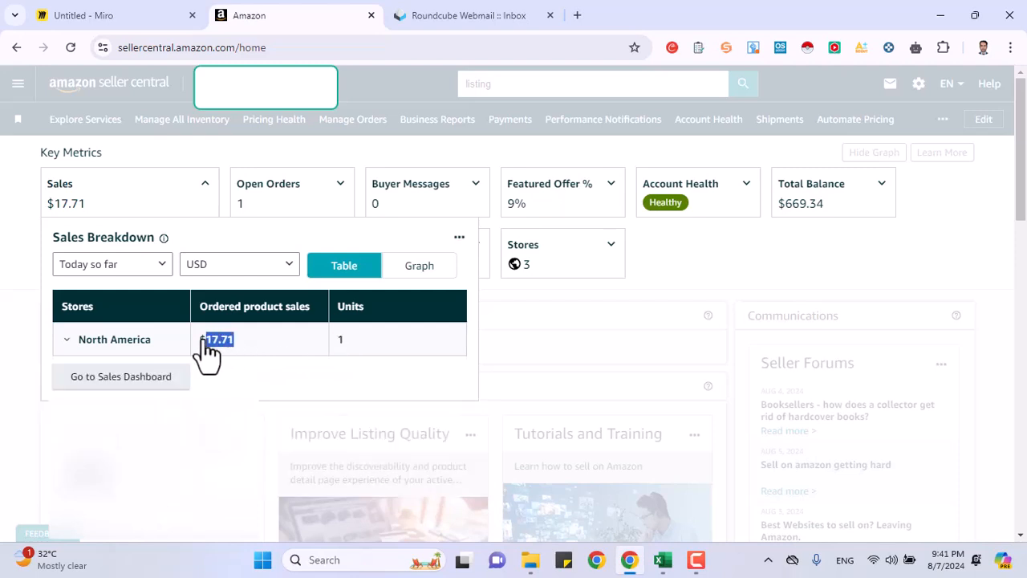
{"action": "left_click", "coordinate": [151, 268]}
{"action": "left_click", "coordinate": [221, 273]}
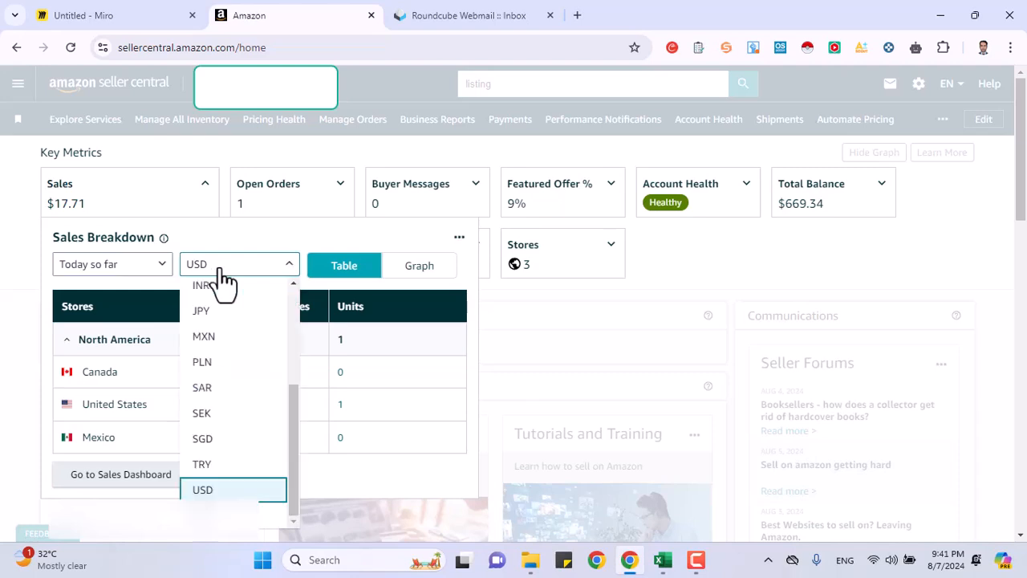
{"action": "left_click", "coordinate": [222, 275]}
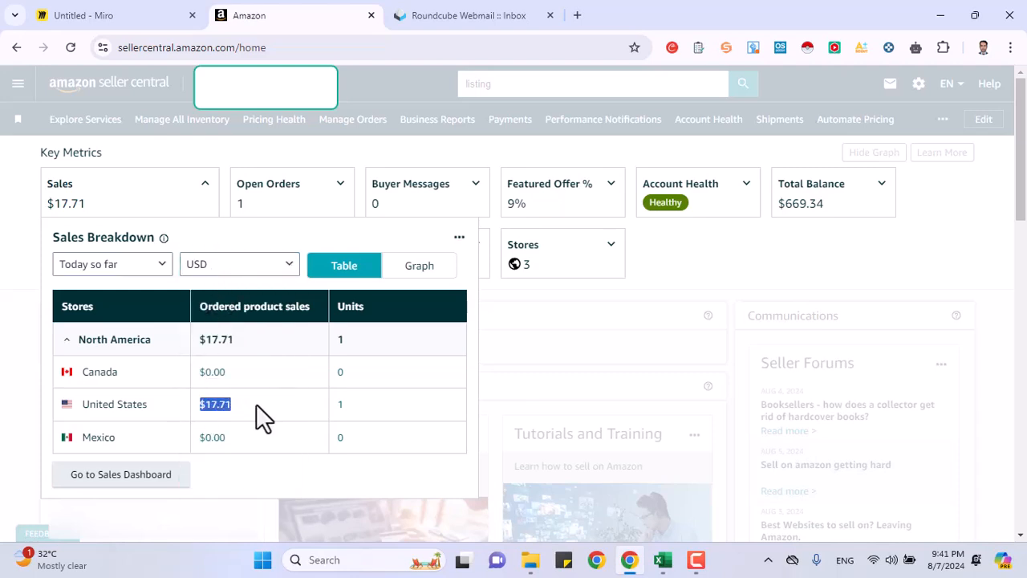
View the Sales Breakdown for 7 days and 15 days, checking the 15-day period as both graph and table.
{"action": "left_click", "coordinate": [143, 264]}
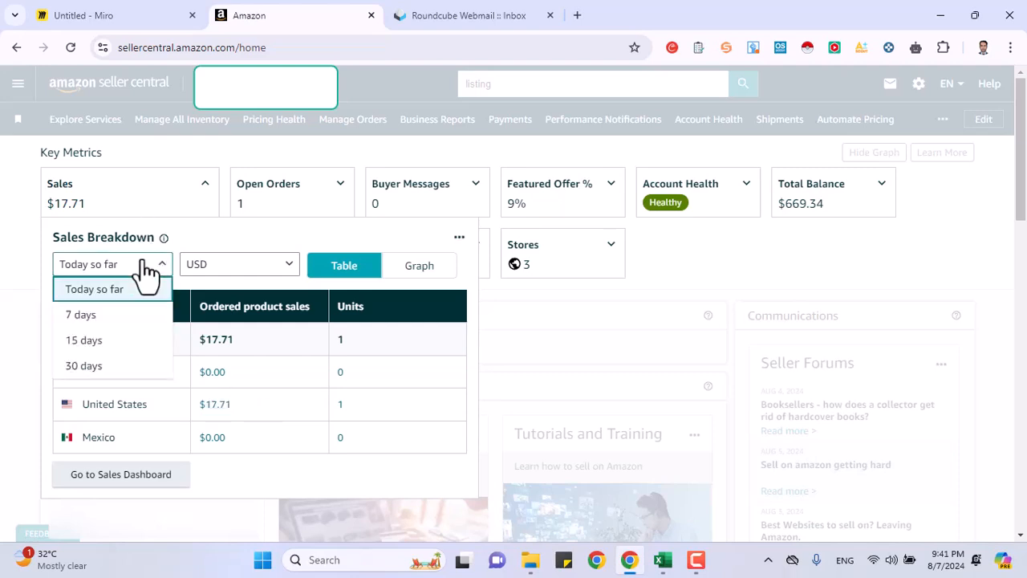
{"action": "left_click", "coordinate": [127, 315]}
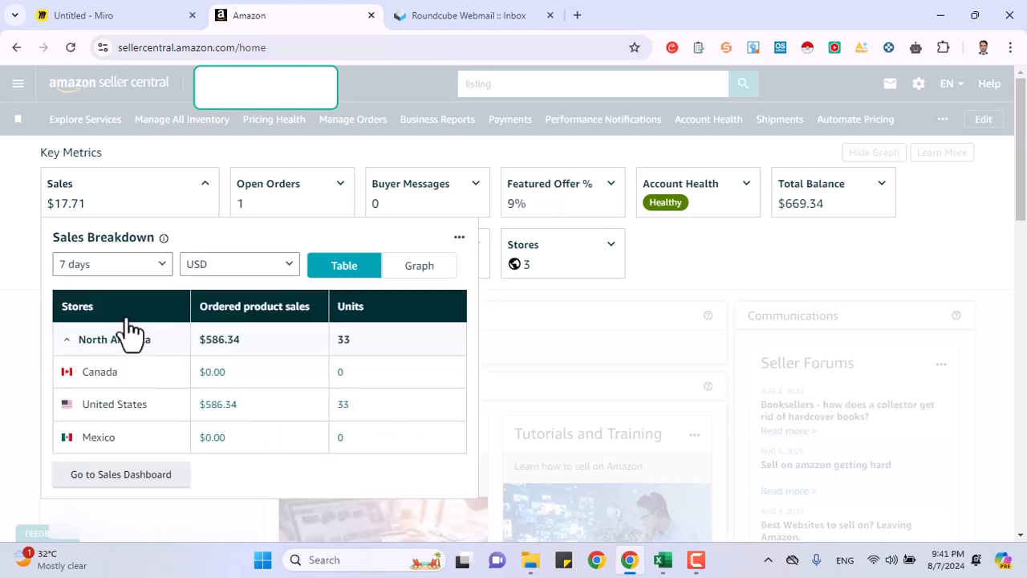
{"action": "left_click", "coordinate": [126, 266]}
{"action": "left_click", "coordinate": [116, 344]}
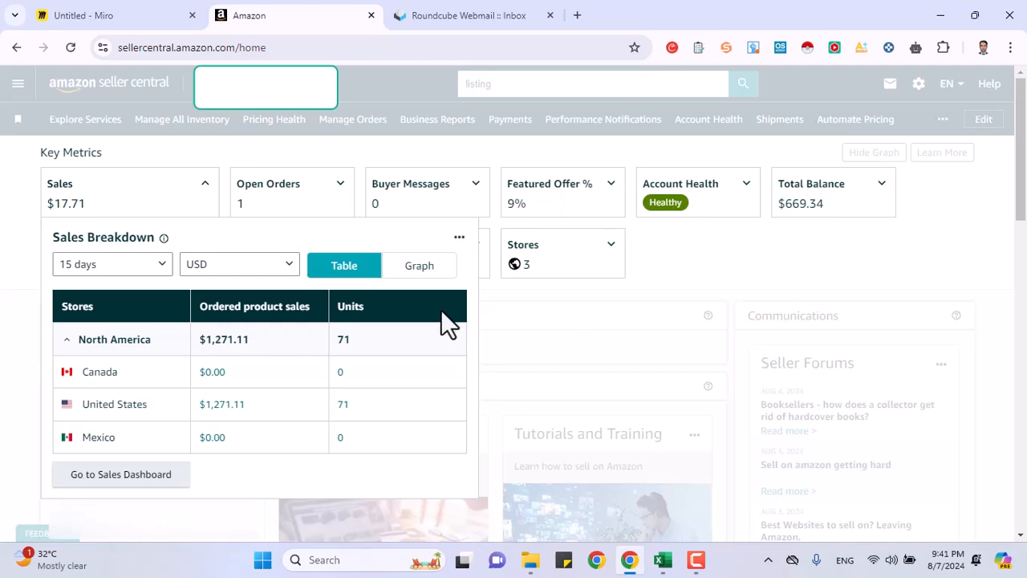
{"action": "left_click", "coordinate": [427, 273]}
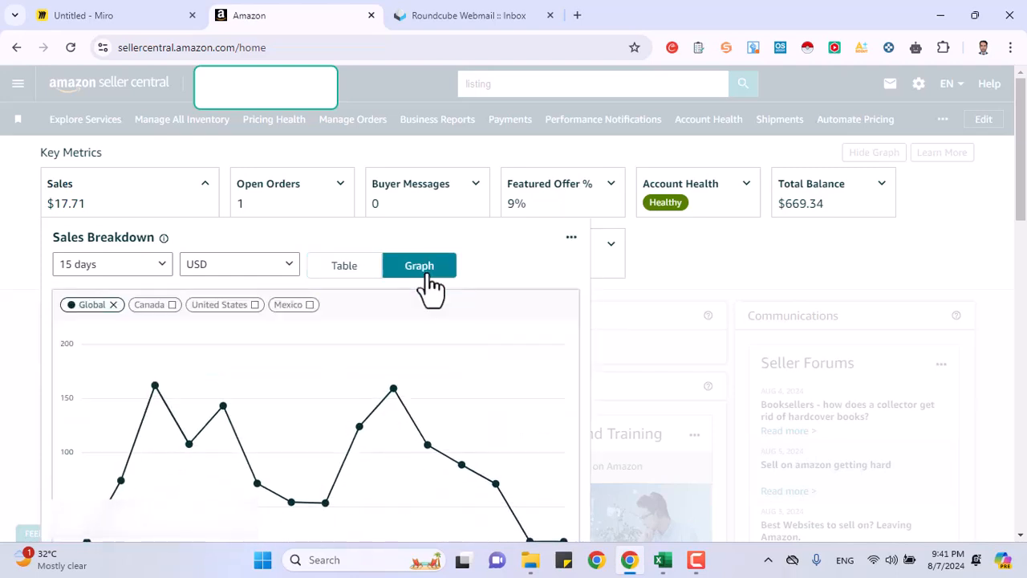
{"action": "left_click", "coordinate": [362, 273]}
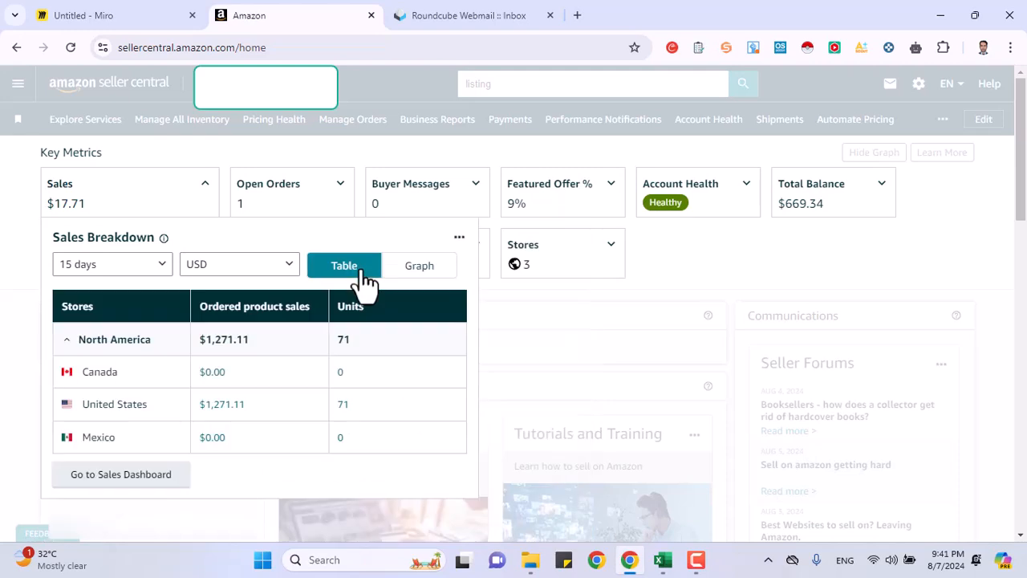
Open the Sales Dashboard in a new browser tab, view it, and return to the Seller Central home page.
{"action": "right_click", "coordinate": [126, 488]}
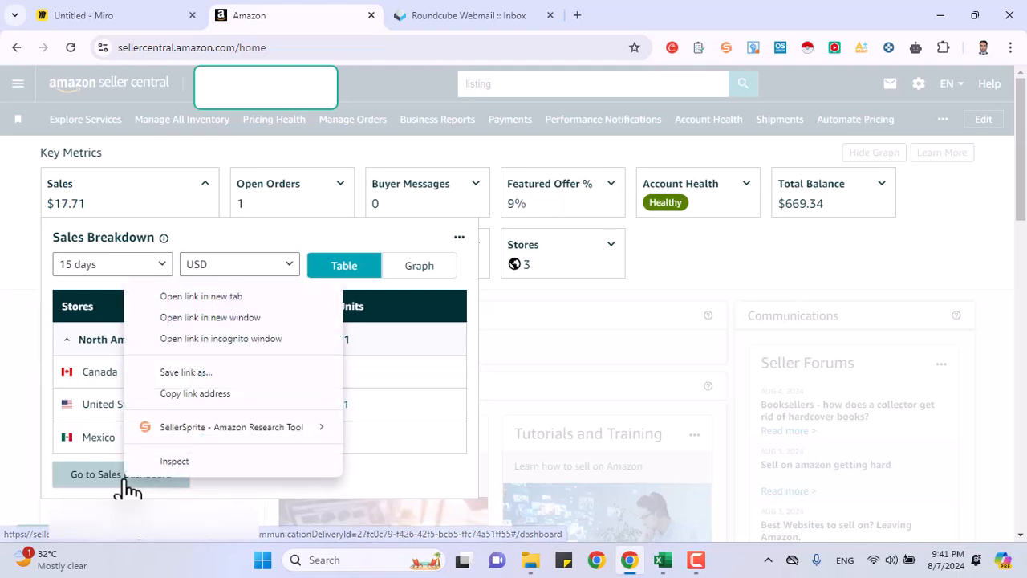
{"action": "left_click", "coordinate": [207, 299]}
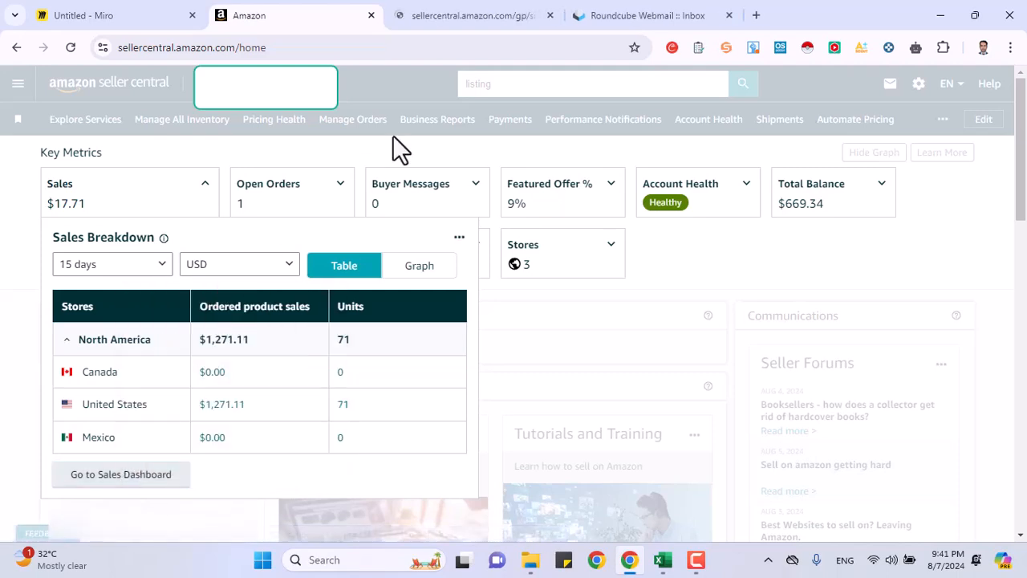
{"action": "left_click", "coordinate": [468, 15]}
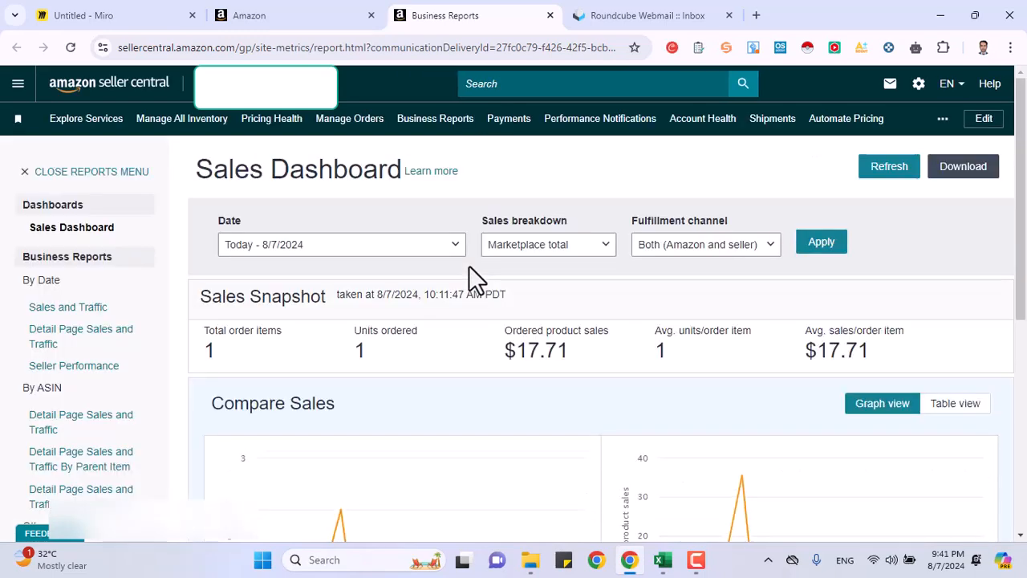
{"action": "left_click", "coordinate": [329, 14]}
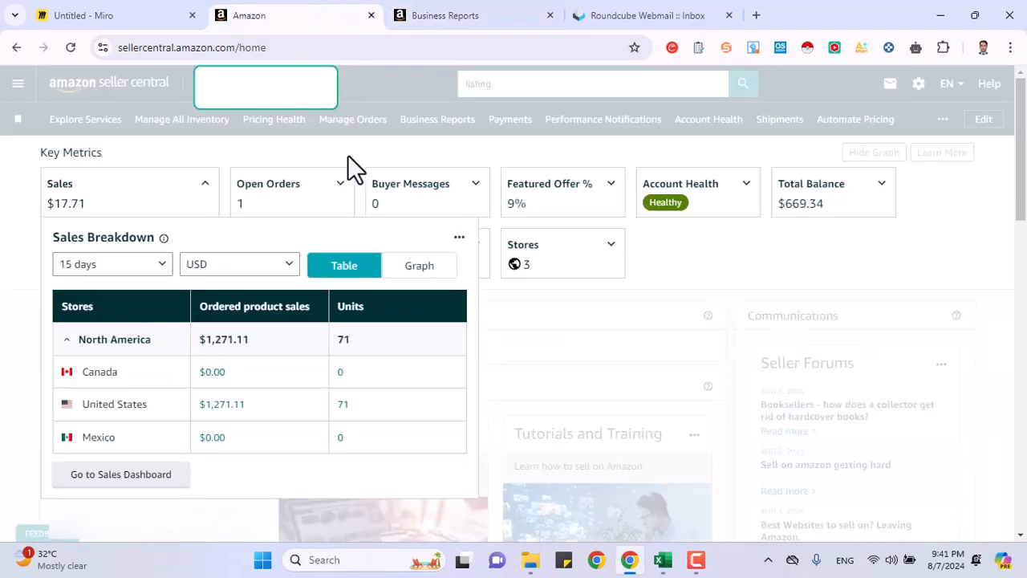
Expand the Open Orders Breakdown and check the FBA pending orders for the United States store.
{"action": "mouse_move", "coordinate": [331, 213]}
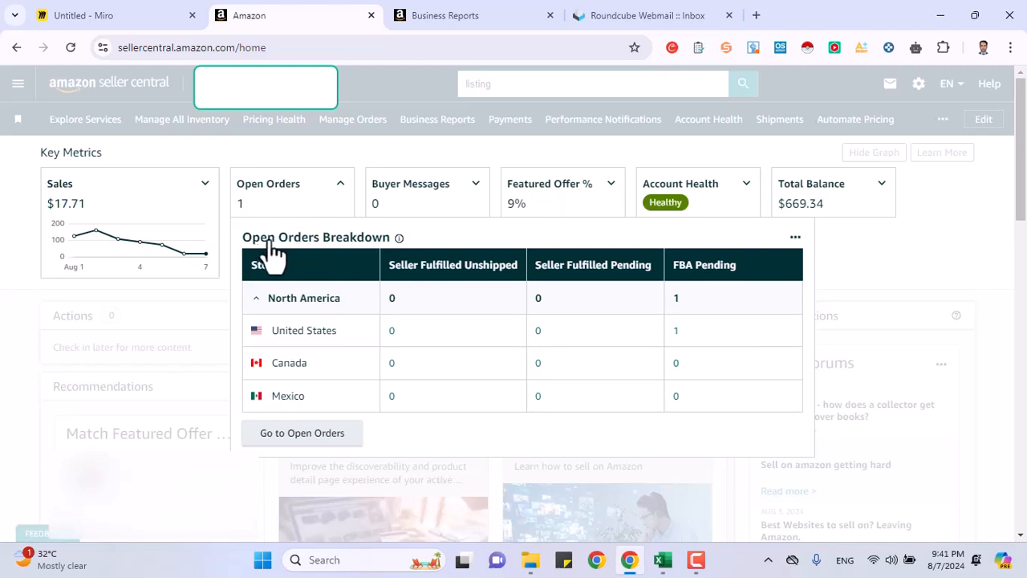
{"action": "left_click_drag", "start_coordinate": [234, 194], "coordinate": [301, 194]}
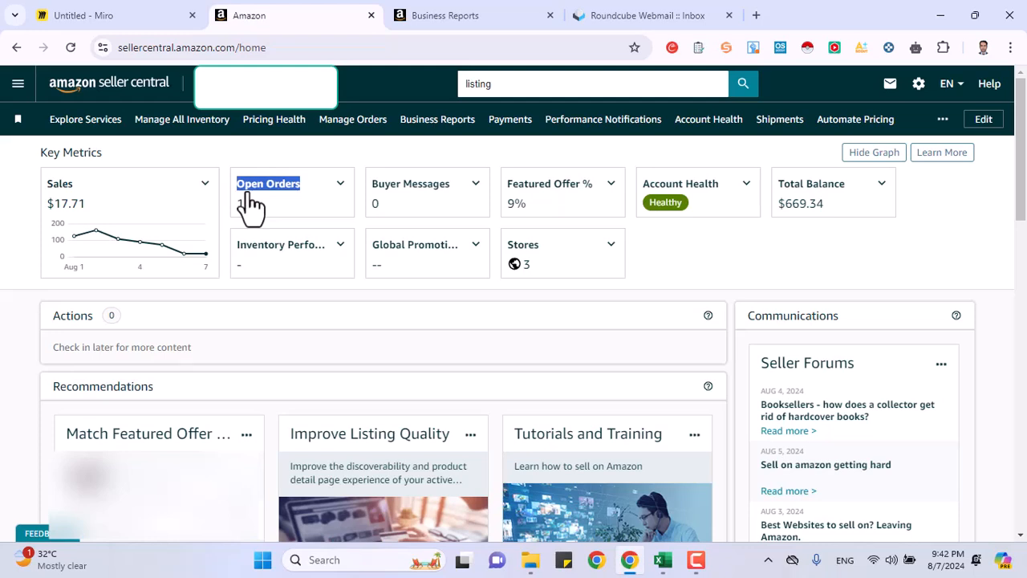
{"action": "left_click", "coordinate": [331, 186]}
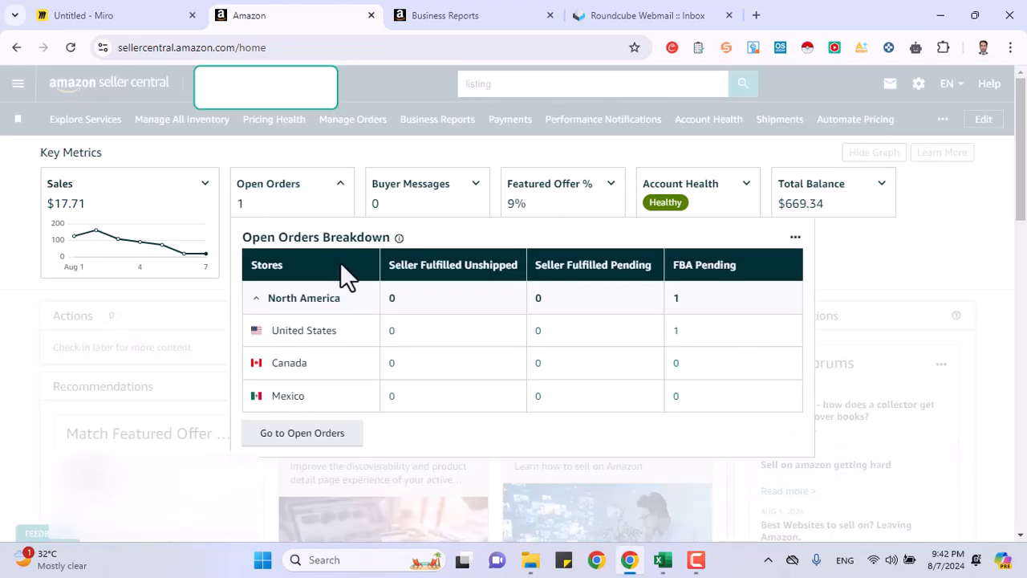
{"action": "left_click_drag", "start_coordinate": [679, 335], "coordinate": [689, 334]}
Go to the open orders page, view the seller-fulfilled orders, and return to the FBA orders.
{"action": "left_click", "coordinate": [294, 454]}
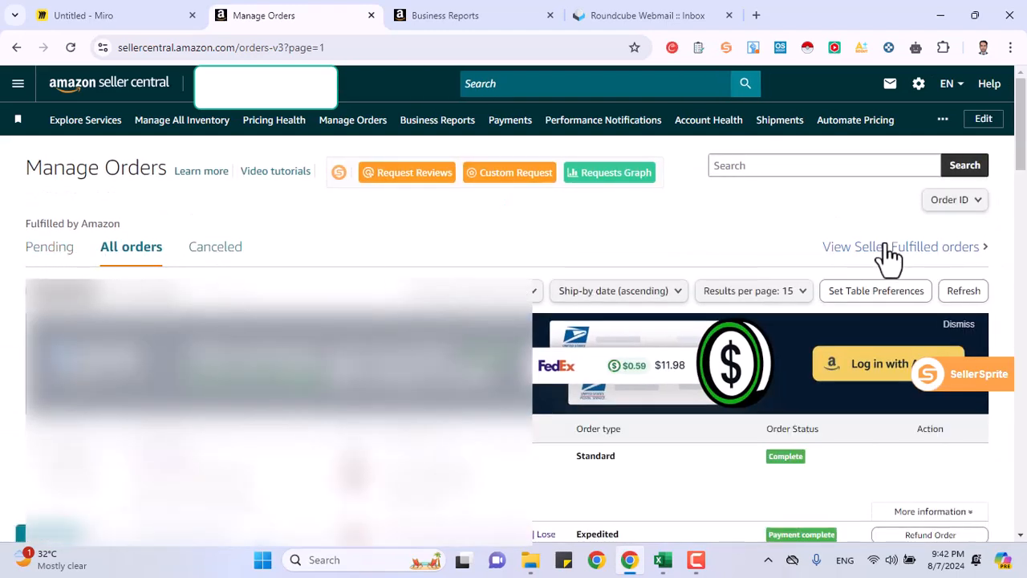
{"action": "left_click_drag", "start_coordinate": [821, 248], "coordinate": [982, 250]}
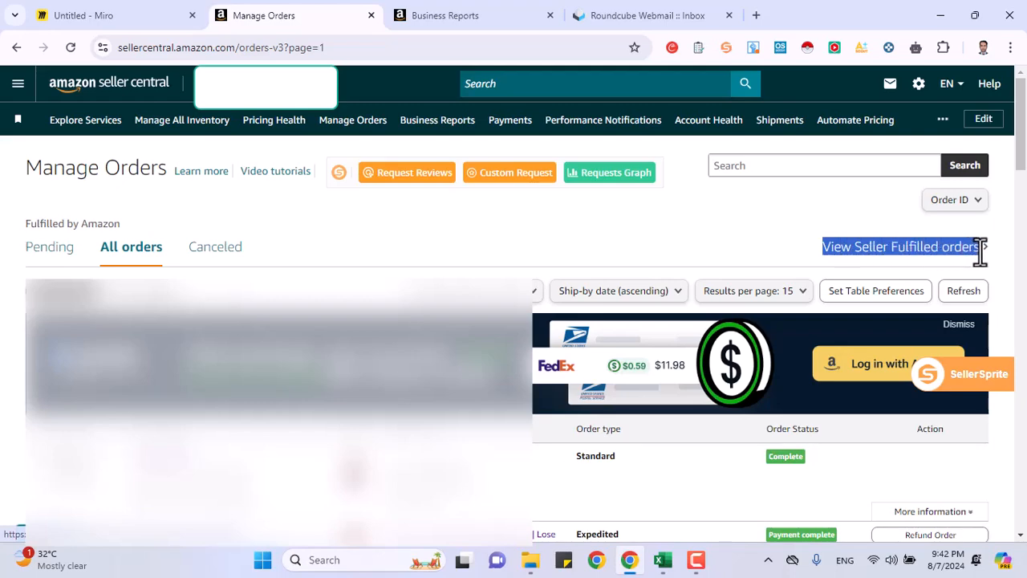
{"action": "left_click", "coordinate": [903, 251]}
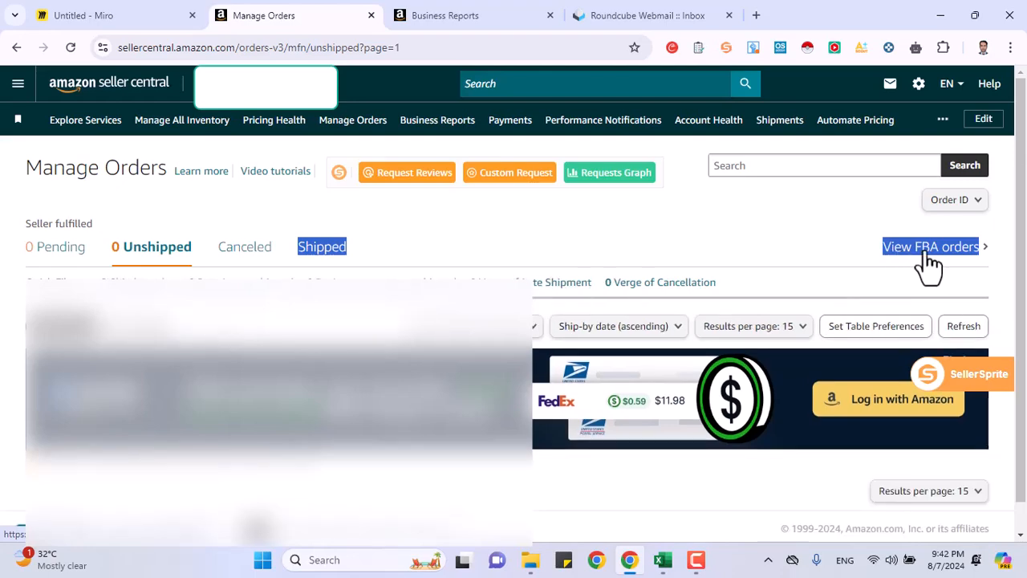
{"action": "left_click", "coordinate": [929, 252]}
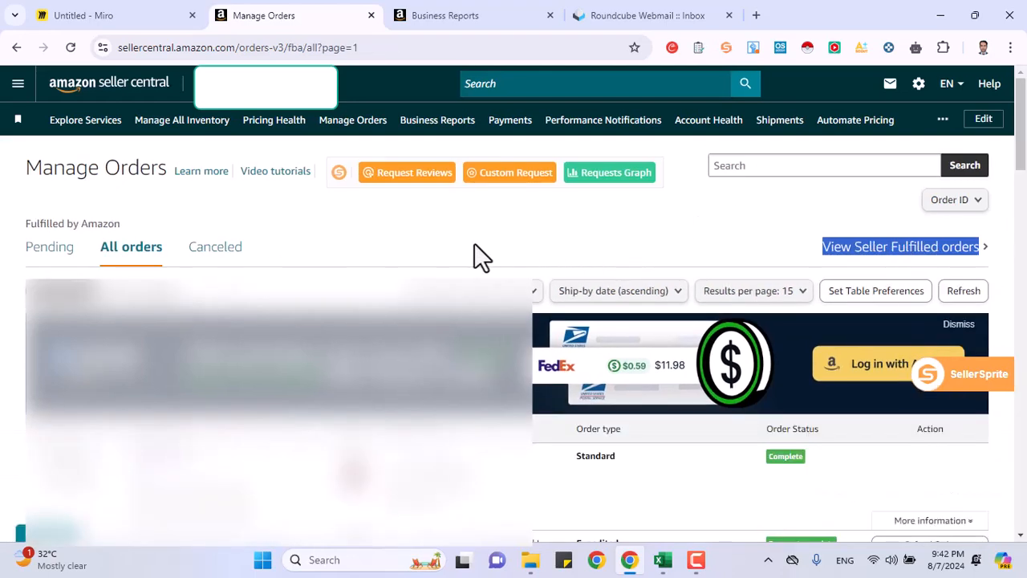
View the pending FBA orders, check the order count and order status, and return to the Seller Central home page.
{"action": "left_click", "coordinate": [43, 255]}
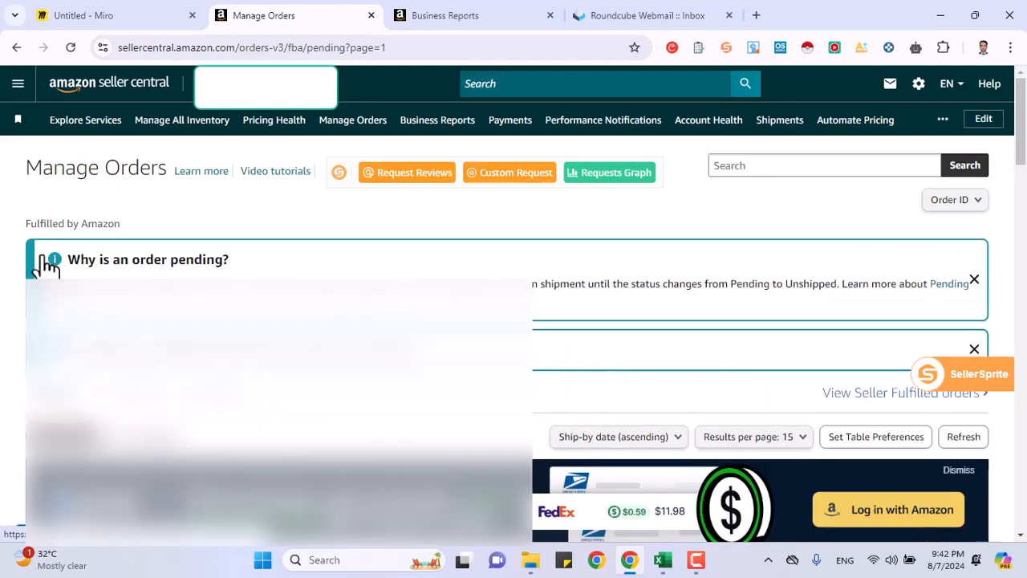
{"action": "scroll", "coordinate": [161, 265], "scroll_direction": "down", "scroll_amount": 1}
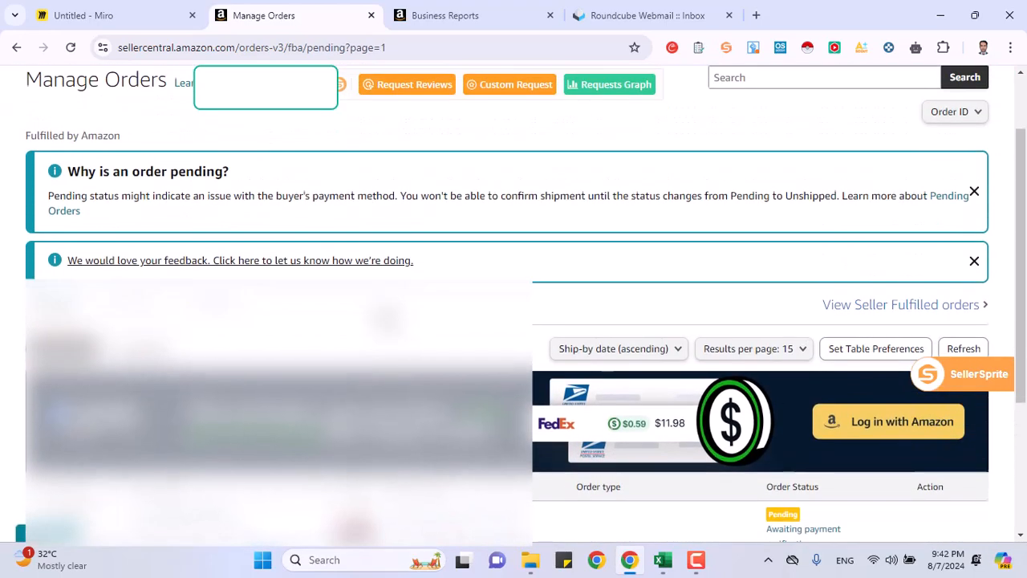
{"action": "scroll", "coordinate": [134, 264], "scroll_direction": "down", "scroll_amount": 2}
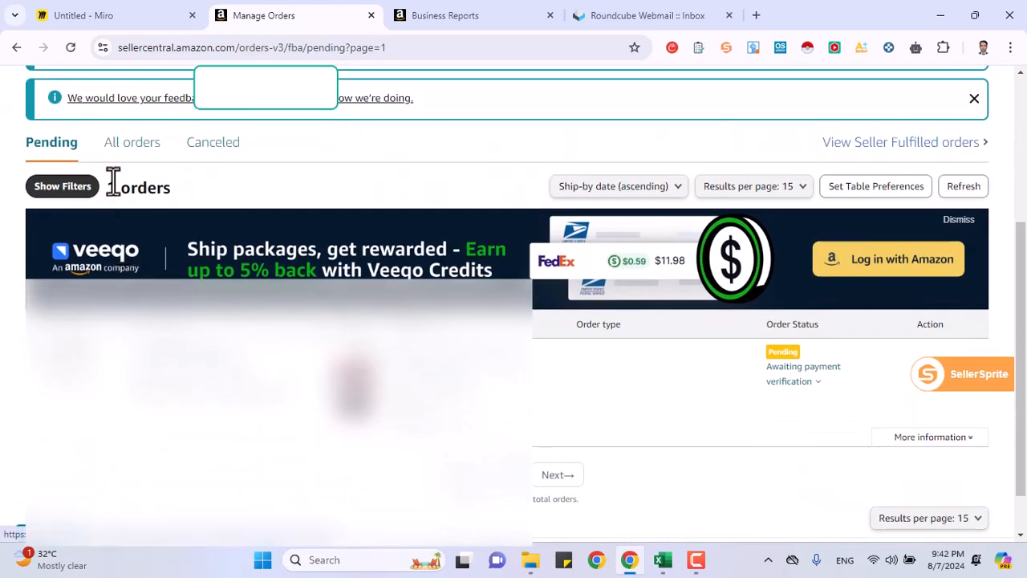
{"action": "left_click_drag", "start_coordinate": [106, 188], "coordinate": [182, 197]}
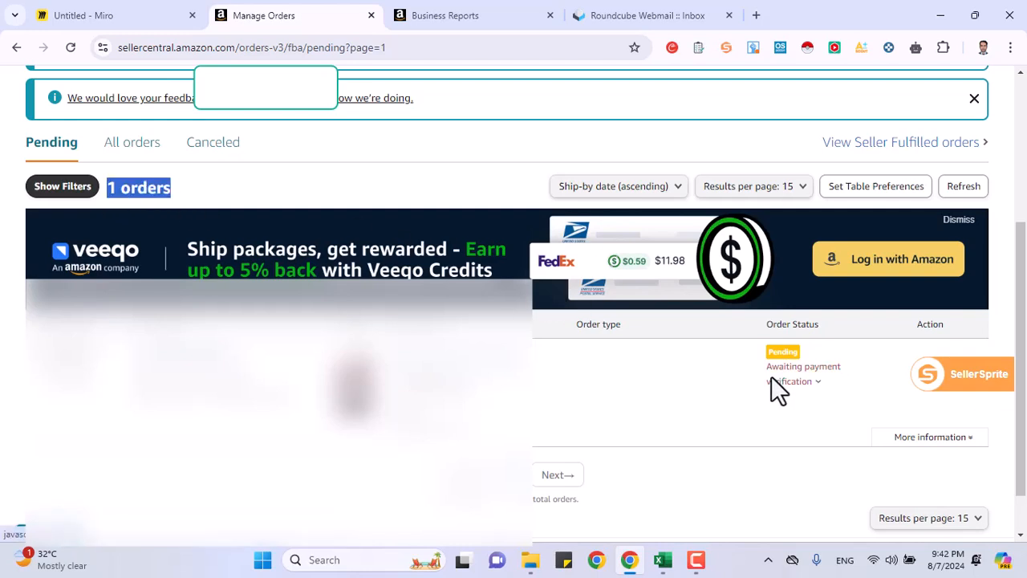
{"action": "left_click_drag", "start_coordinate": [751, 351], "coordinate": [799, 351]}
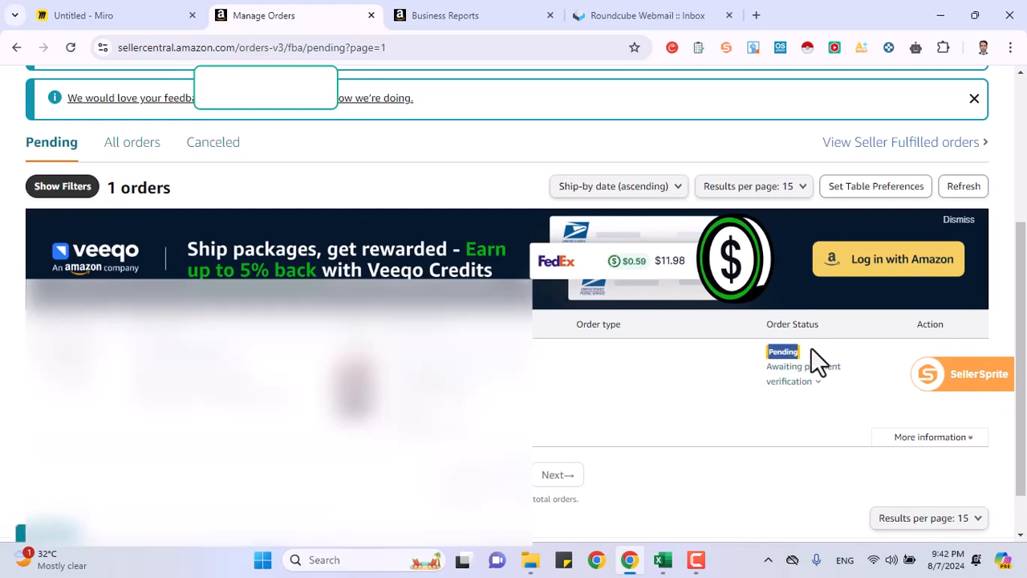
{"action": "scroll", "coordinate": [731, 381], "scroll_direction": "up", "scroll_amount": 3}
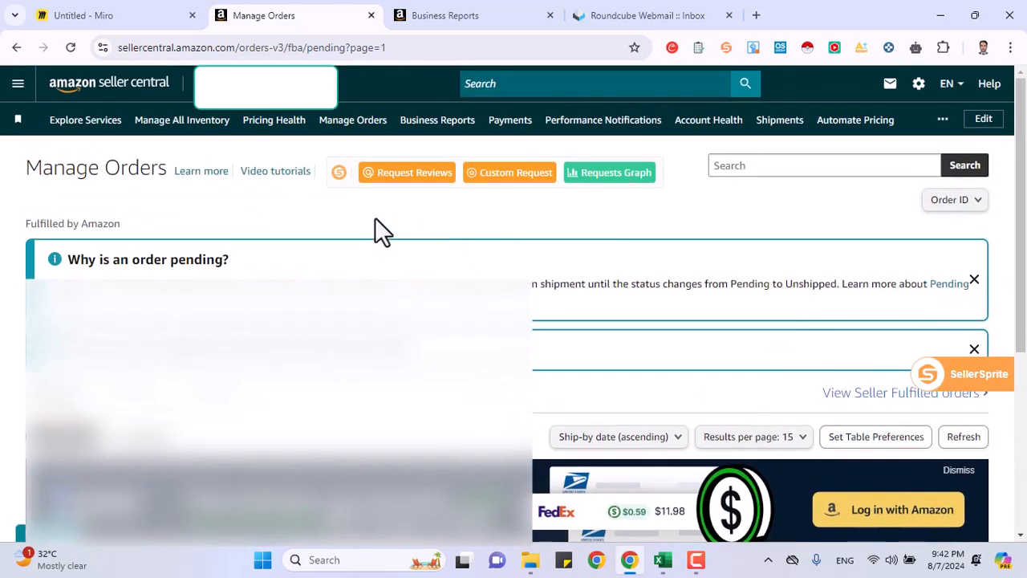
{"action": "left_click", "coordinate": [104, 101]}
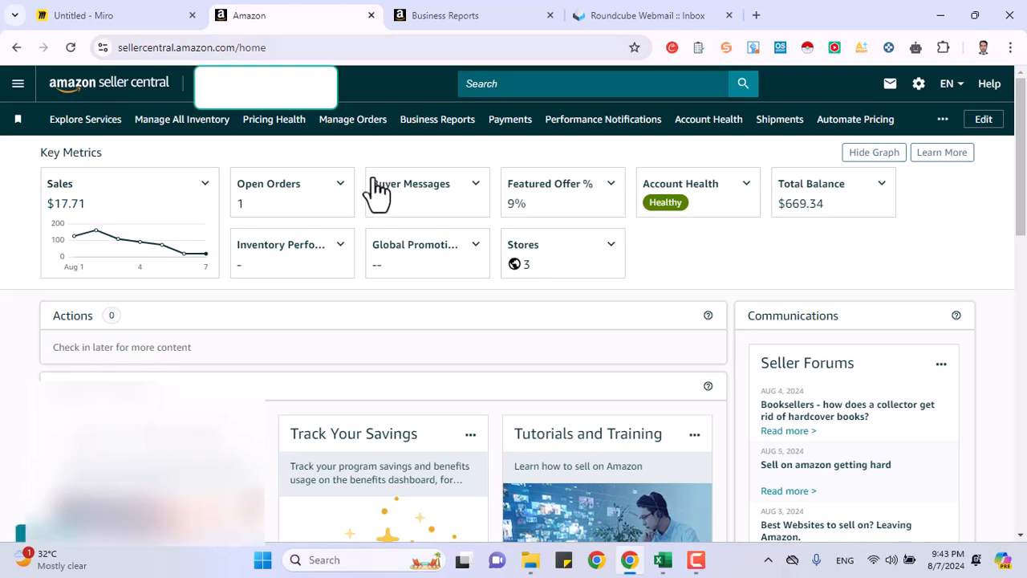
Expand the Buyer Messages Breakdown, view the buyer messages inbox in a new browser tab, and return to the home page.
{"action": "left_click_drag", "start_coordinate": [373, 184], "coordinate": [455, 201]}
{"action": "left_click", "coordinate": [455, 202]}
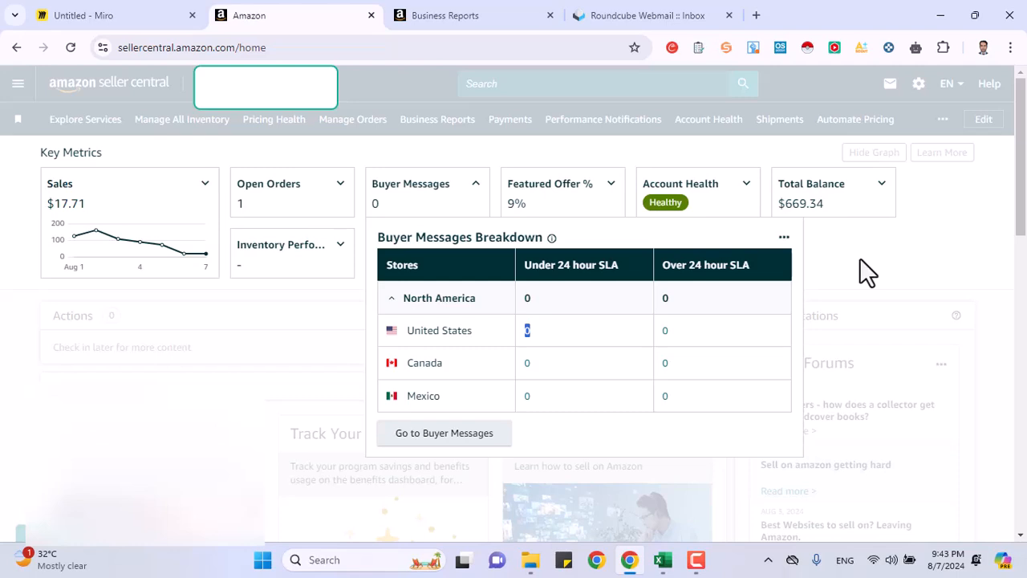
{"action": "right_click", "coordinate": [451, 440]}
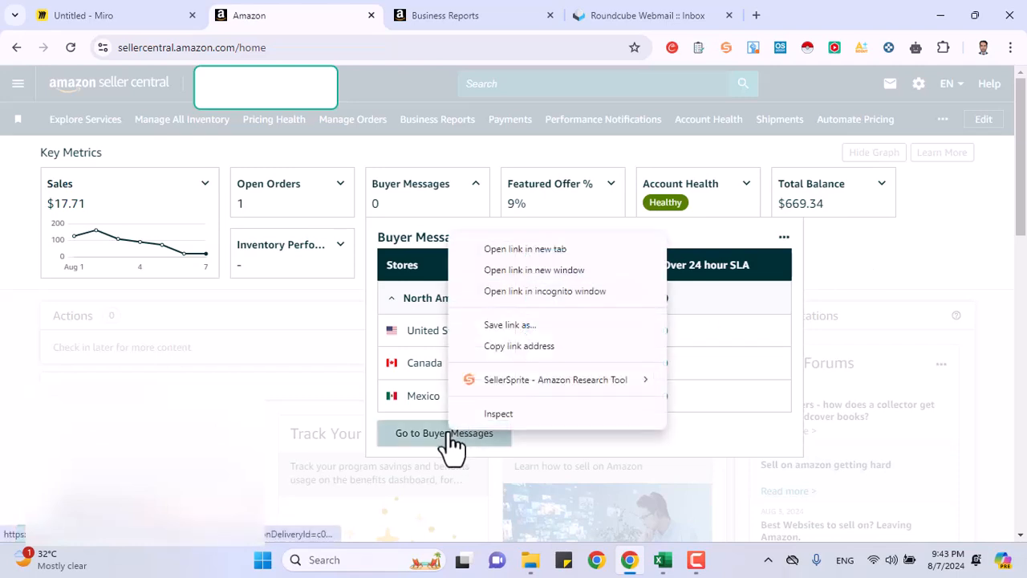
{"action": "left_click", "coordinate": [520, 250]}
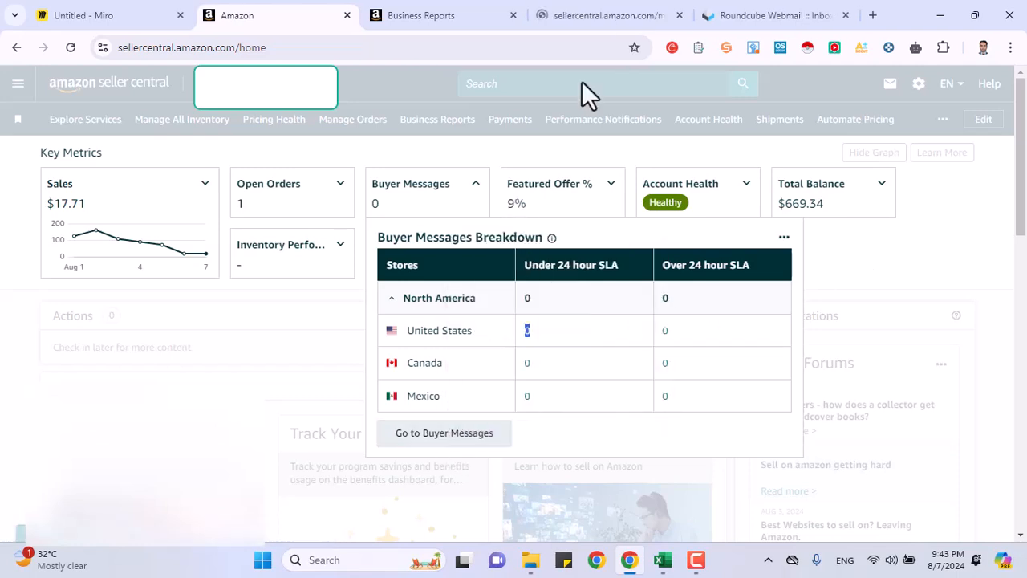
{"action": "left_click", "coordinate": [602, 16]}
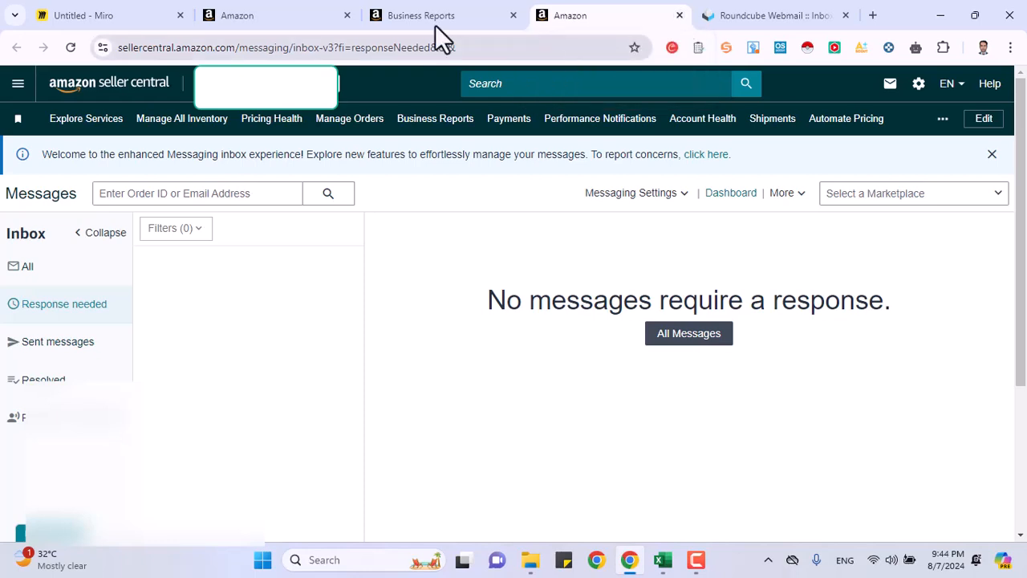
{"action": "left_click", "coordinate": [311, 8]}
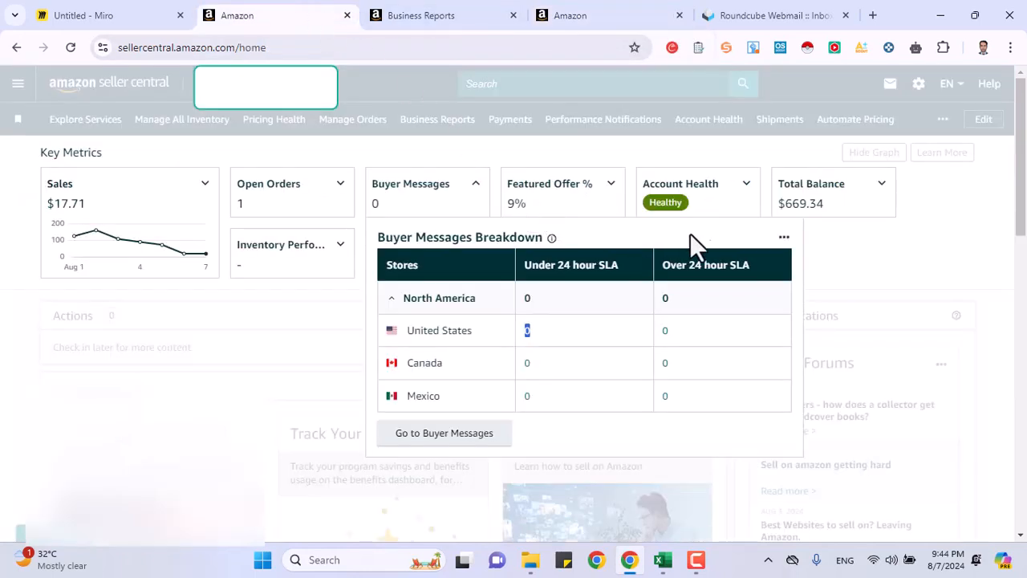
Expand the Featured Offer % Breakdown and review the United States percentage from 2 days ago.
{"action": "left_click", "coordinate": [613, 186]}
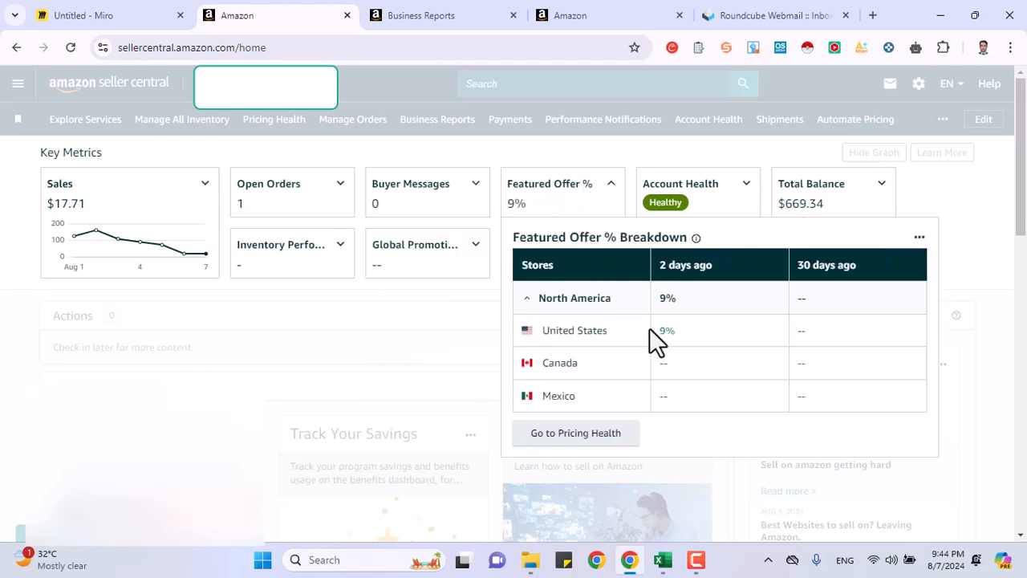
{"action": "left_click_drag", "start_coordinate": [657, 268], "coordinate": [718, 264]}
{"action": "left_click_drag", "start_coordinate": [652, 335], "coordinate": [679, 332]}
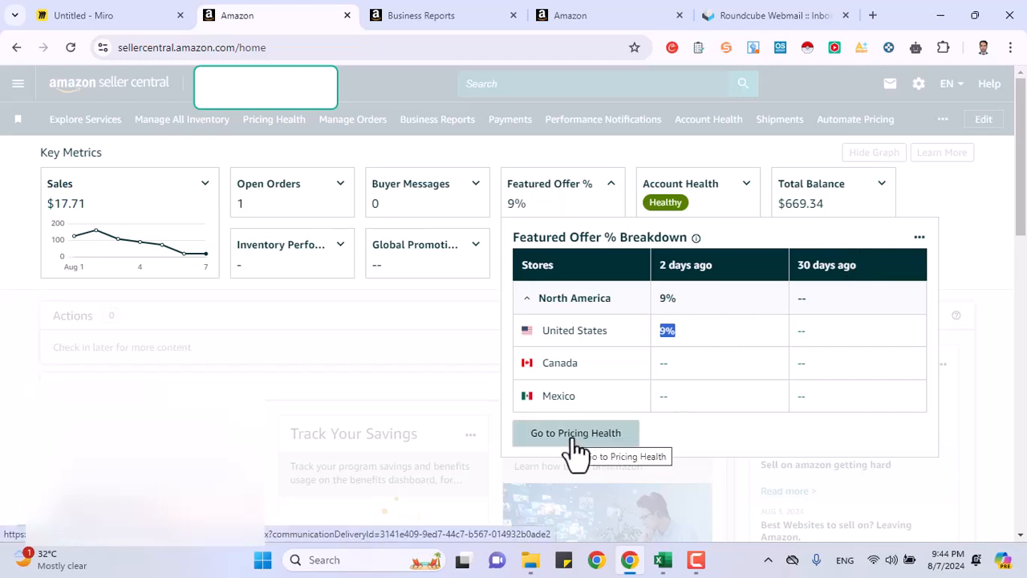
{"action": "left_click", "coordinate": [956, 183]}
Expand the Account Health Breakdown, check the United States store's status, and close the breakdown.
{"action": "left_click", "coordinate": [747, 195]}
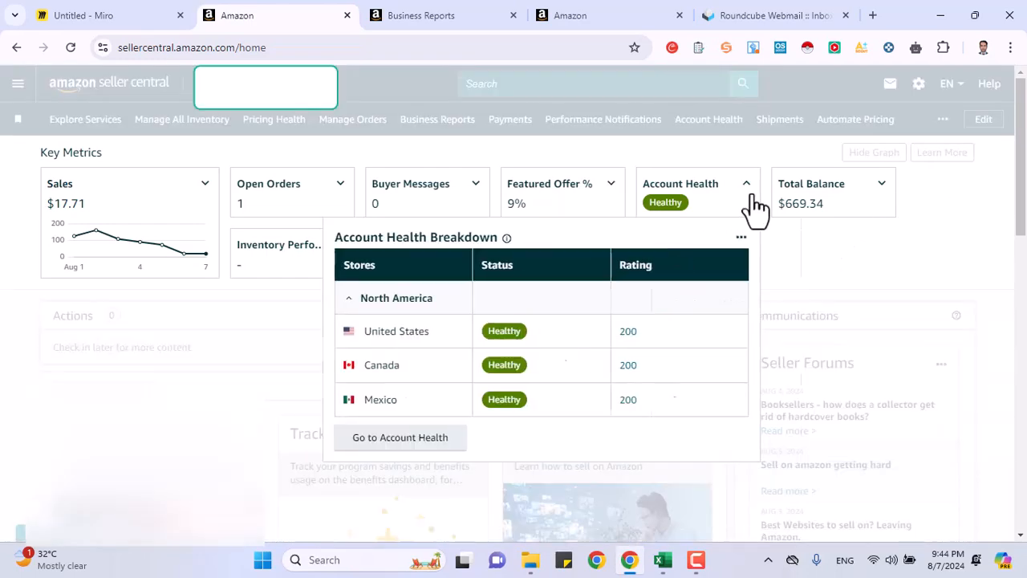
{"action": "left_click_drag", "start_coordinate": [484, 332], "coordinate": [531, 330]}
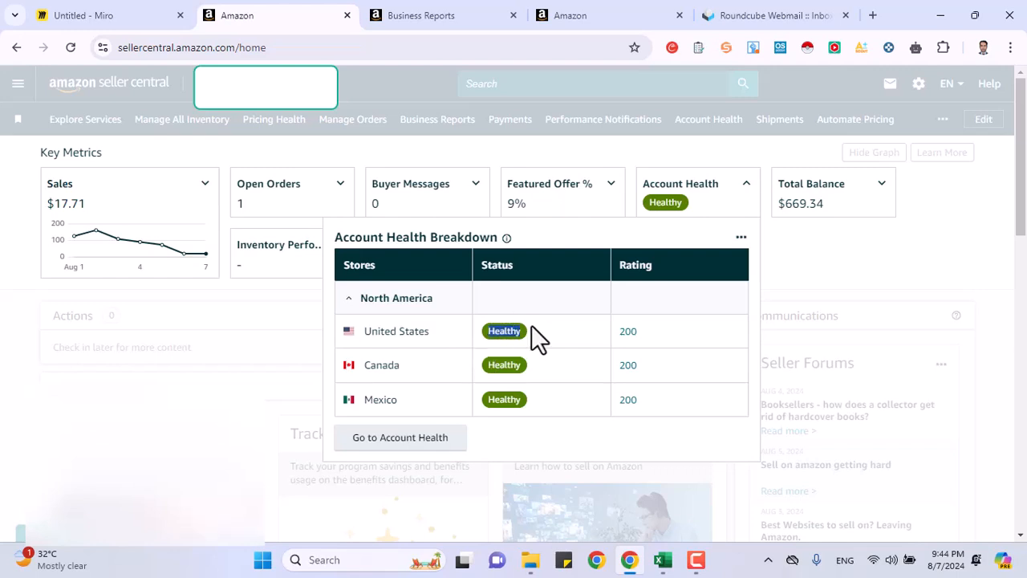
{"action": "left_click", "coordinate": [790, 257]}
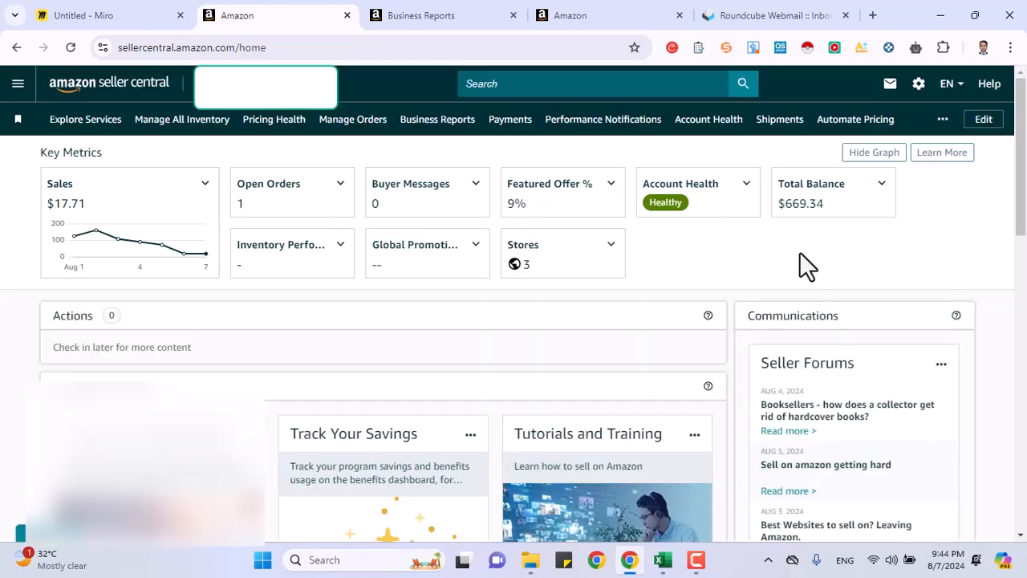
Expand the Total Balance Breakdown and review North America's total balance.
{"action": "left_click", "coordinate": [865, 207]}
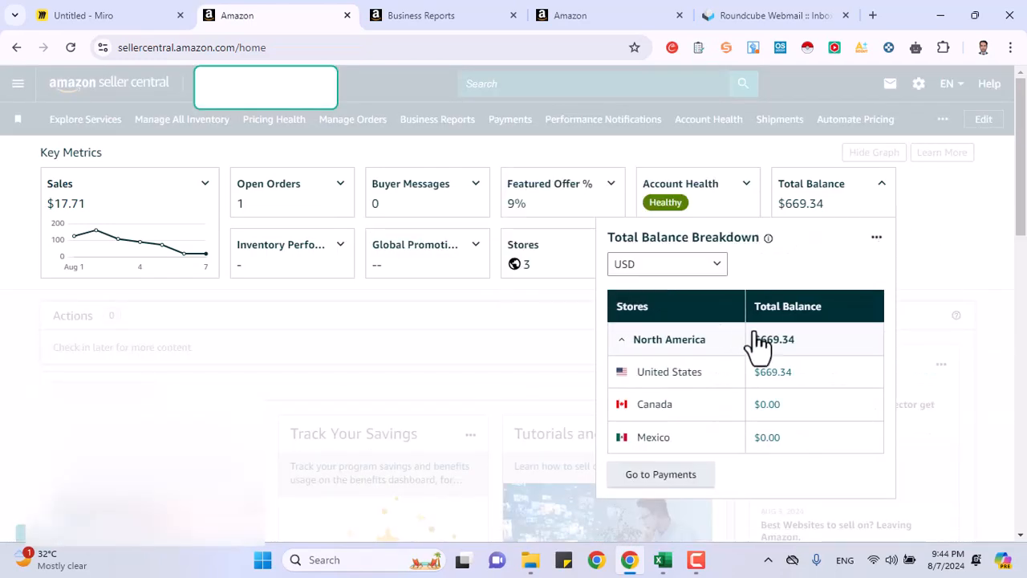
{"action": "left_click_drag", "start_coordinate": [746, 345], "coordinate": [791, 343]}
{"action": "left_click_drag", "start_coordinate": [750, 312], "coordinate": [825, 306]}
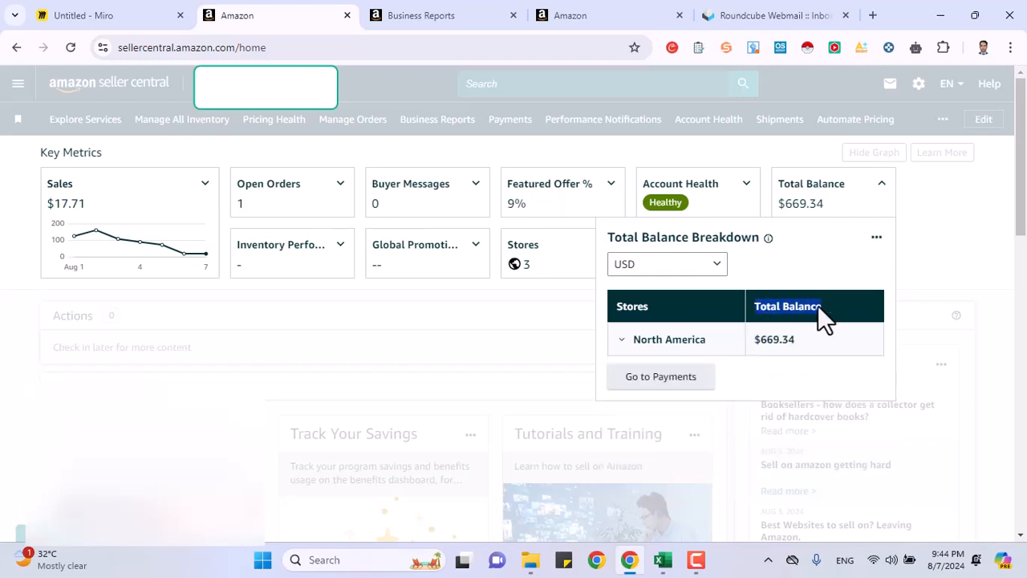
Switch to the already open Sales Dashboard and apply a custom date range from 7/21/2024 to 8/7/2024.
{"action": "left_click", "coordinate": [454, 14]}
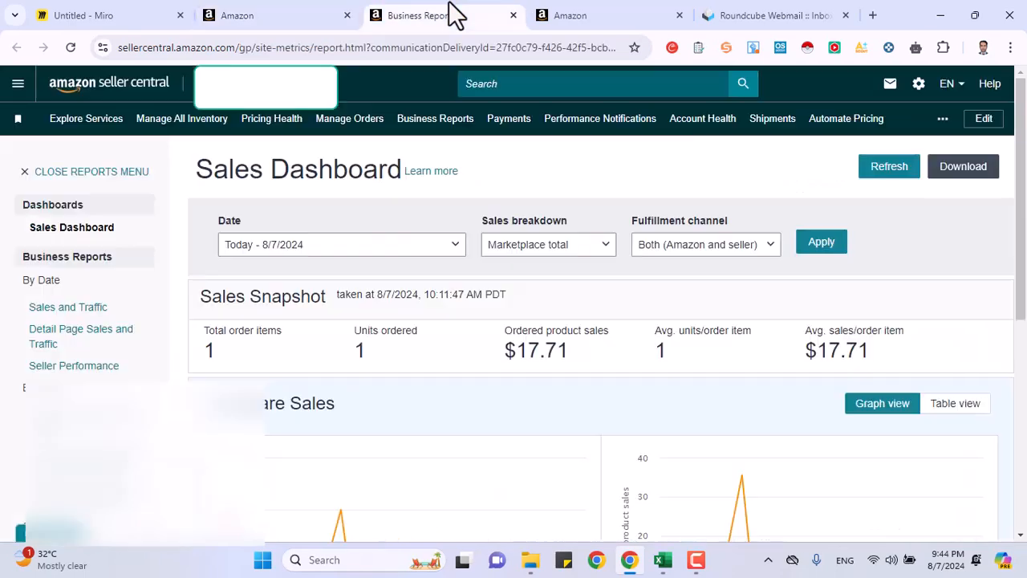
{"action": "left_click", "coordinate": [347, 249]}
{"action": "left_click", "coordinate": [272, 374]}
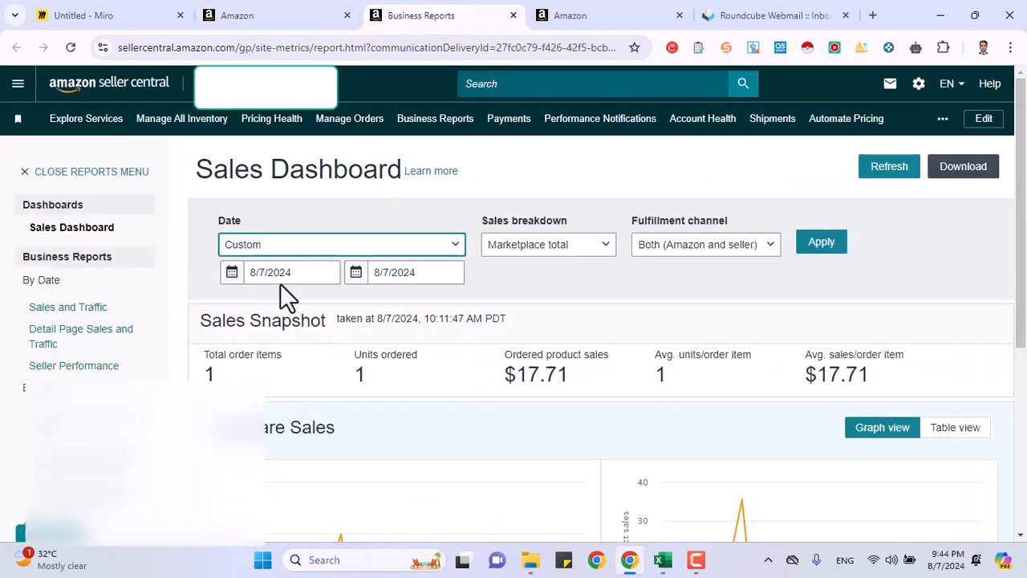
{"action": "left_click", "coordinate": [252, 273]}
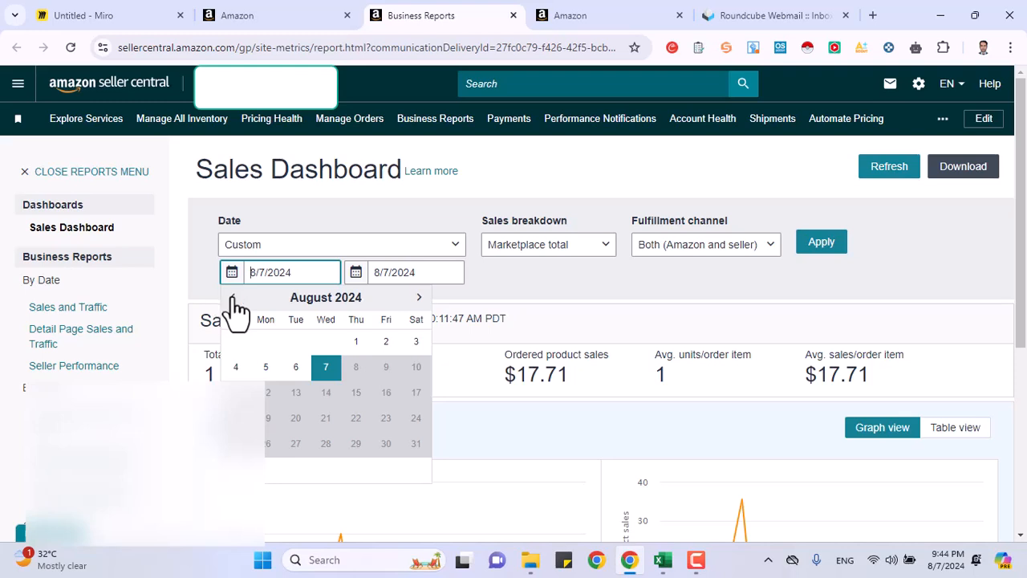
{"action": "left_click", "coordinate": [233, 299]}
{"action": "left_click", "coordinate": [236, 418]}
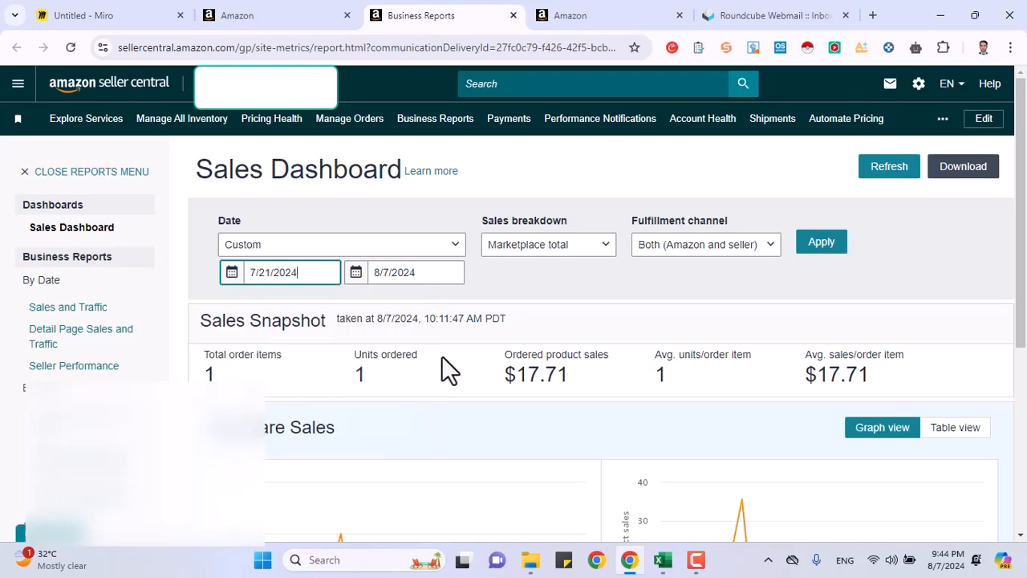
{"action": "left_click", "coordinate": [823, 244]}
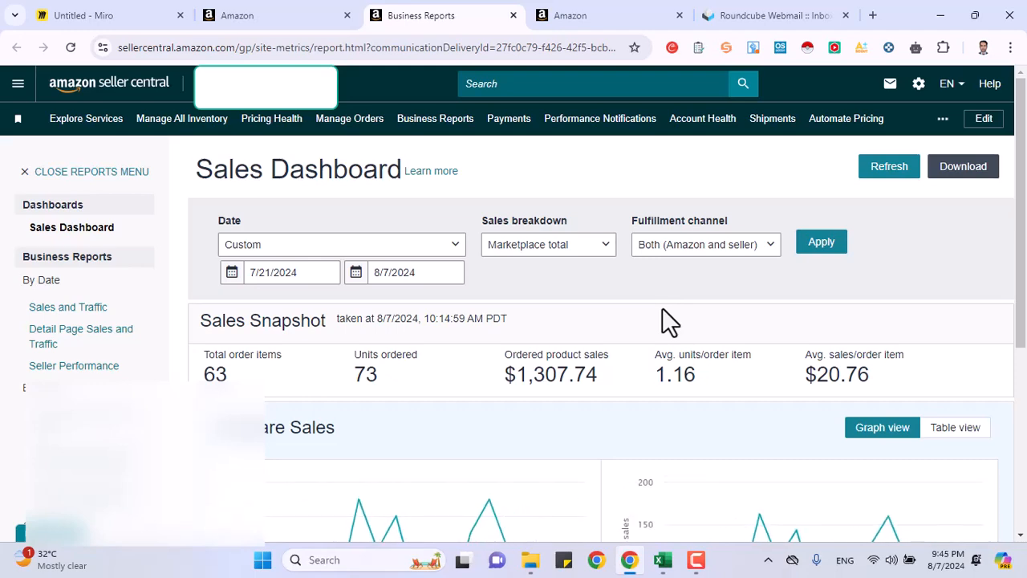
Examine the Sales Snapshot for the custom period, focusing on units ordered and ordered product sales.
{"action": "scroll", "coordinate": [663, 308], "scroll_direction": "down", "scroll_amount": 1}
{"action": "scroll", "coordinate": [662, 307], "scroll_direction": "up", "scroll_amount": 1}
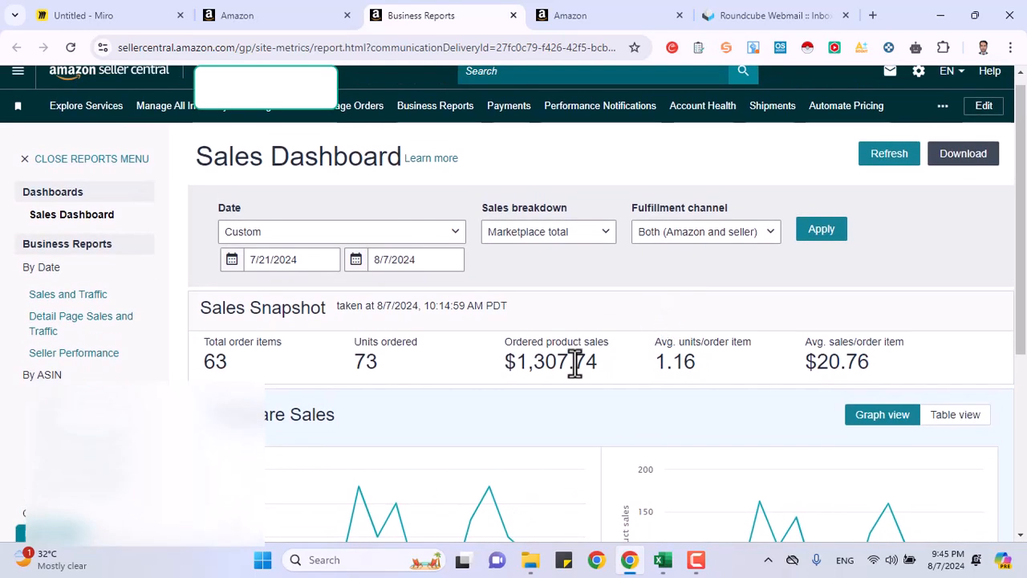
{"action": "left_click_drag", "start_coordinate": [502, 368], "coordinate": [606, 361]}
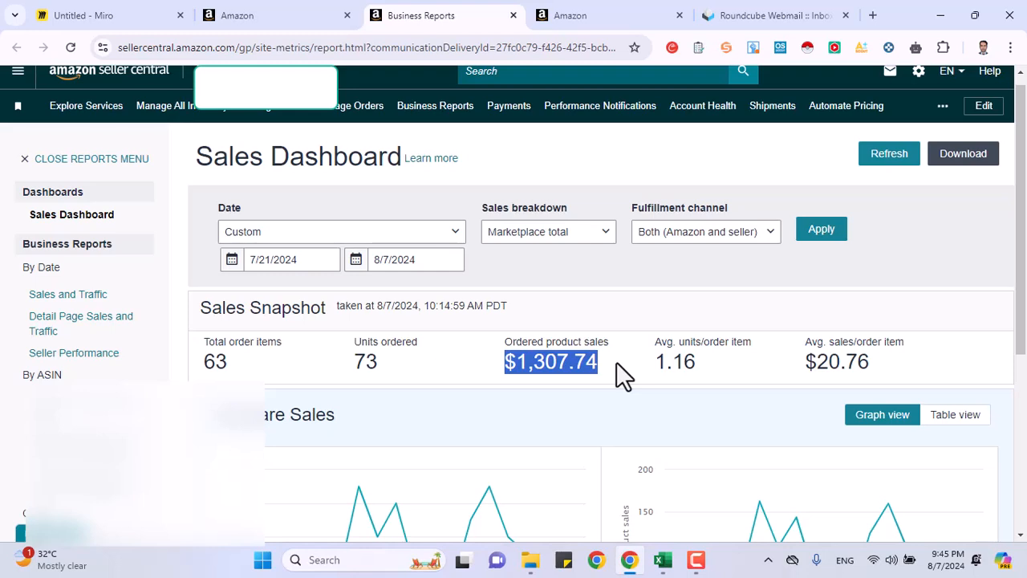
{"action": "left_click", "coordinate": [356, 359]}
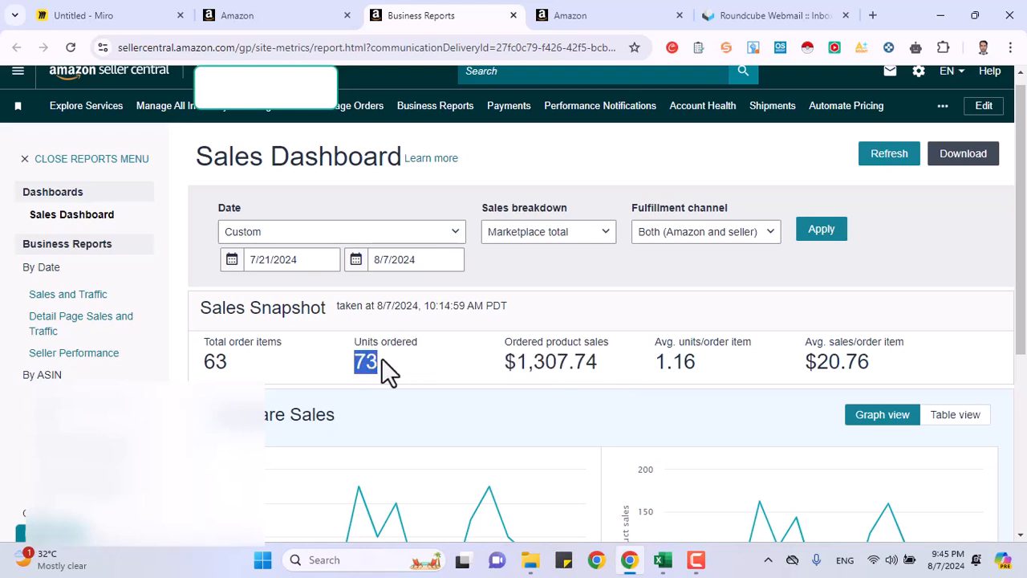
{"action": "left_click_drag", "start_coordinate": [502, 366], "coordinate": [603, 363]}
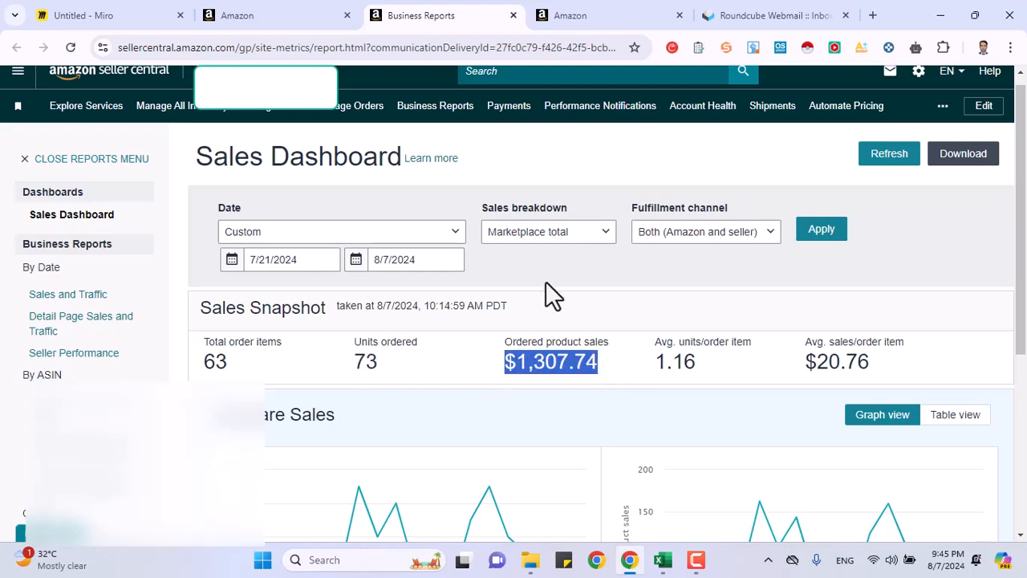
Return to the Seller Central home page, check North America's total balance by store, and close the breakdown.
{"action": "left_click", "coordinate": [610, 16]}
{"action": "left_click", "coordinate": [390, 16]}
{"action": "left_click", "coordinate": [308, 14]}
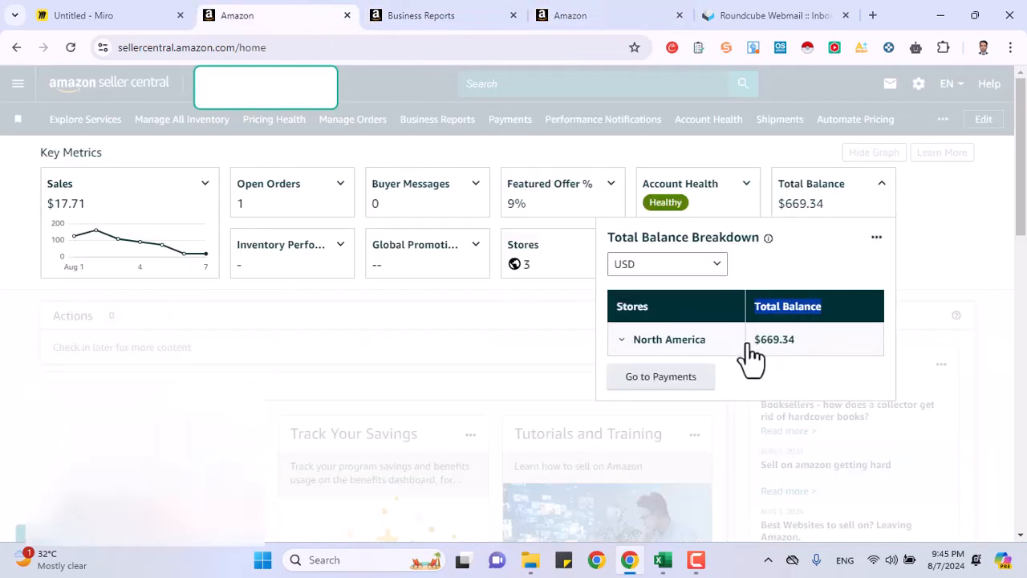
{"action": "left_click_drag", "start_coordinate": [748, 344], "coordinate": [799, 345]}
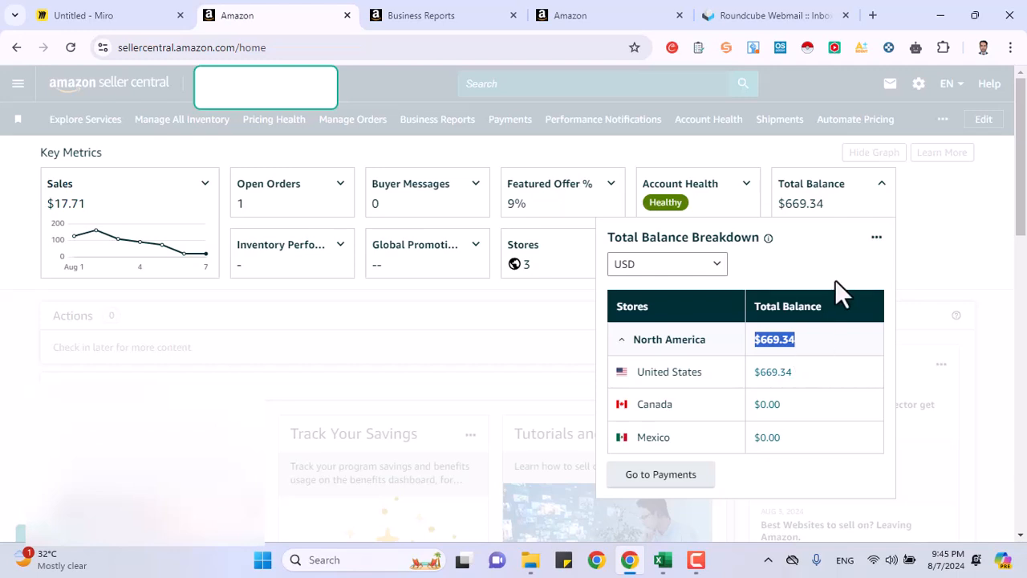
{"action": "left_click", "coordinate": [345, 287]}
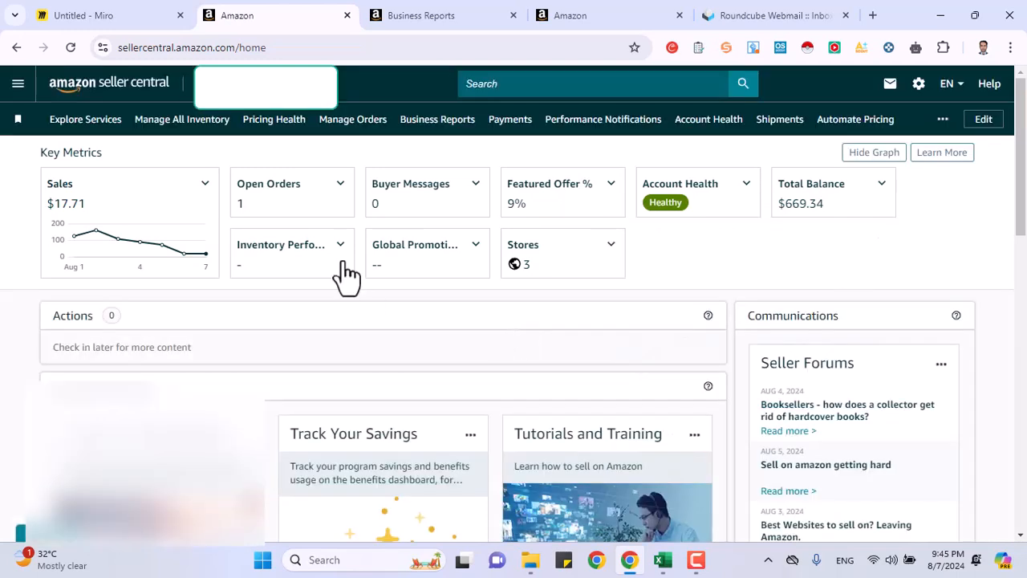
Expand the Inventory Performance Index Breakdown and open the IPI Dashboard in a new tab.
{"action": "left_click", "coordinate": [340, 247]}
{"action": "left_click_drag", "start_coordinate": [239, 300], "coordinate": [448, 339]}
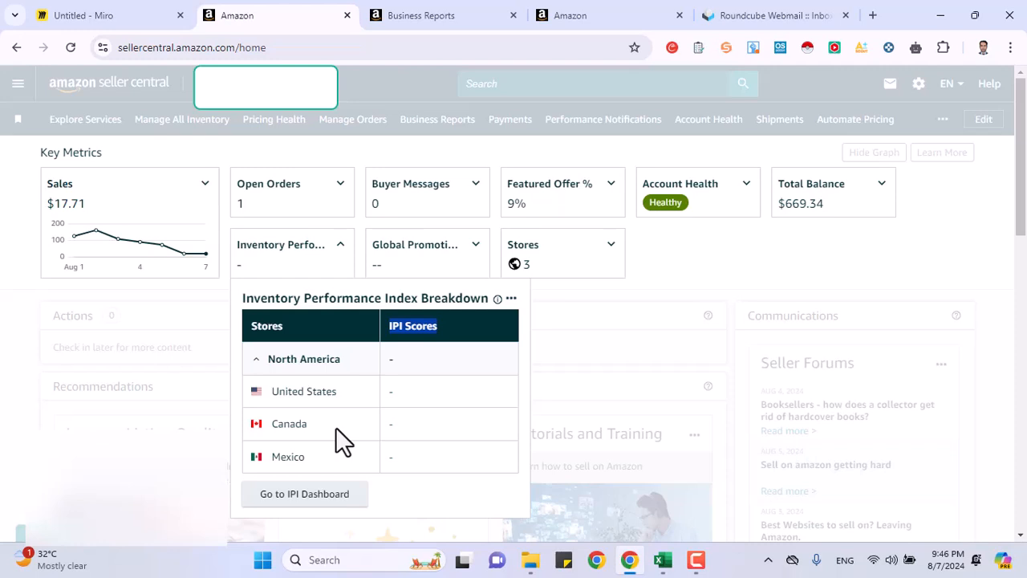
{"action": "right_click", "coordinate": [302, 501]}
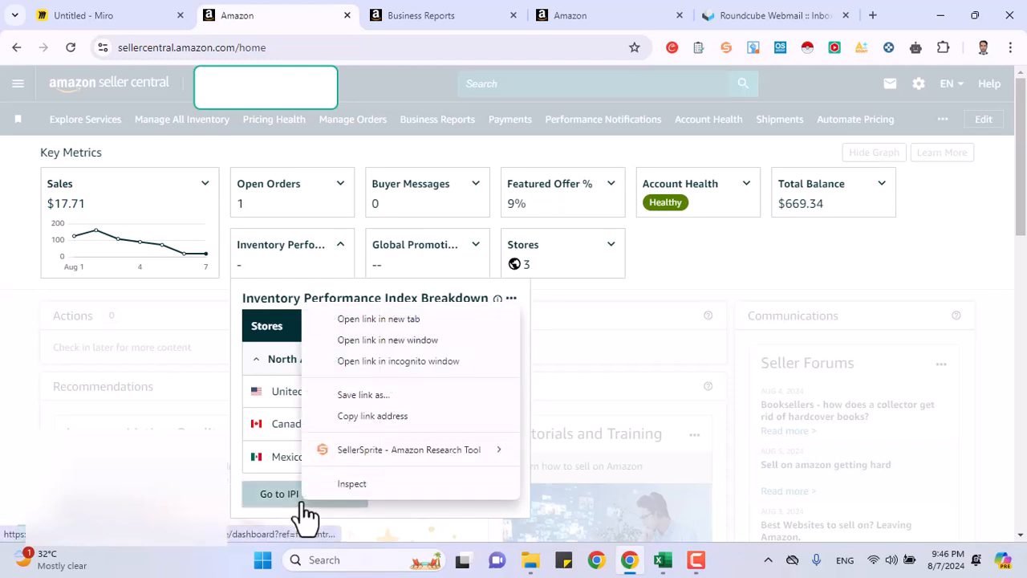
{"action": "left_click", "coordinate": [385, 319]}
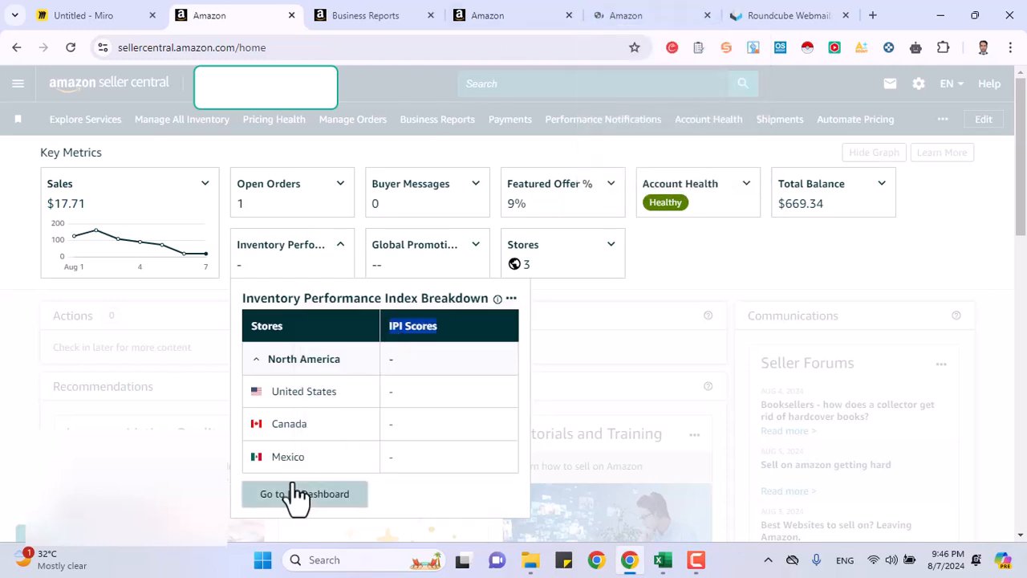
{"action": "left_click", "coordinate": [695, 13]}
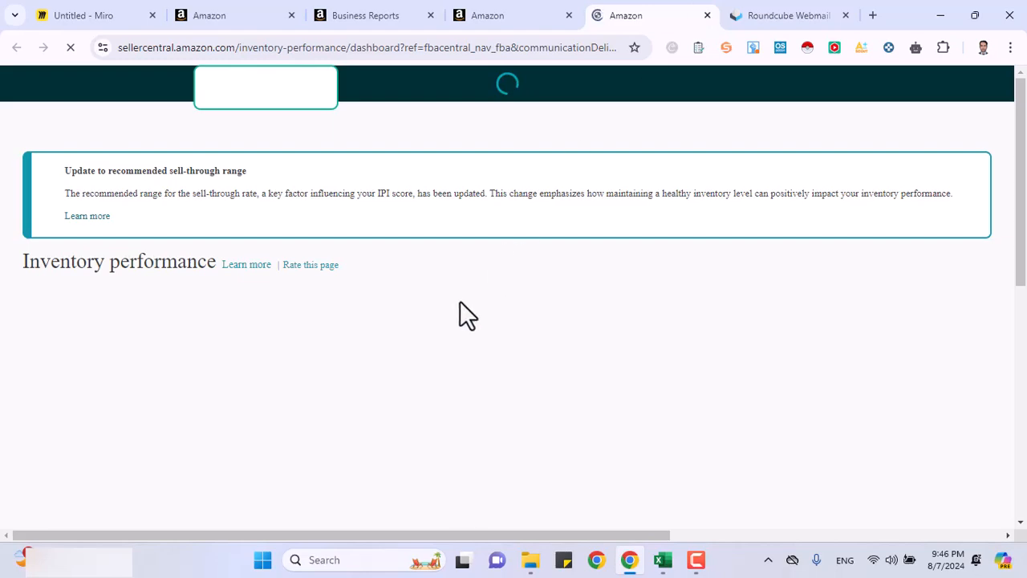
Examine the Inventory performance page, from the index and its influencing factors to the ways to improve performance.
{"action": "scroll", "coordinate": [458, 302], "scroll_direction": "down", "scroll_amount": 1}
{"action": "scroll", "coordinate": [464, 313], "scroll_direction": "down", "scroll_amount": 1}
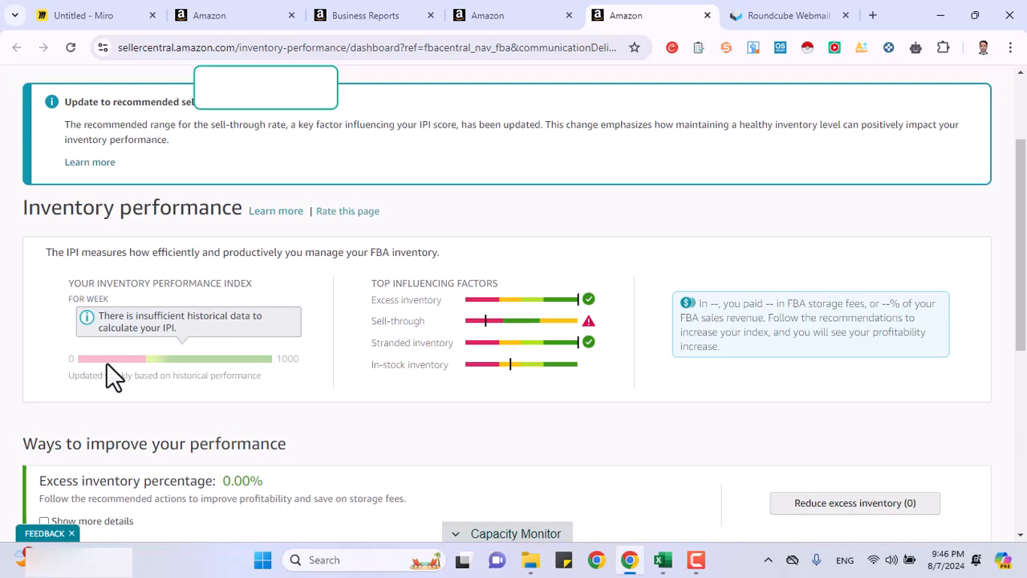
{"action": "scroll", "coordinate": [106, 362], "scroll_direction": "down", "scroll_amount": 3}
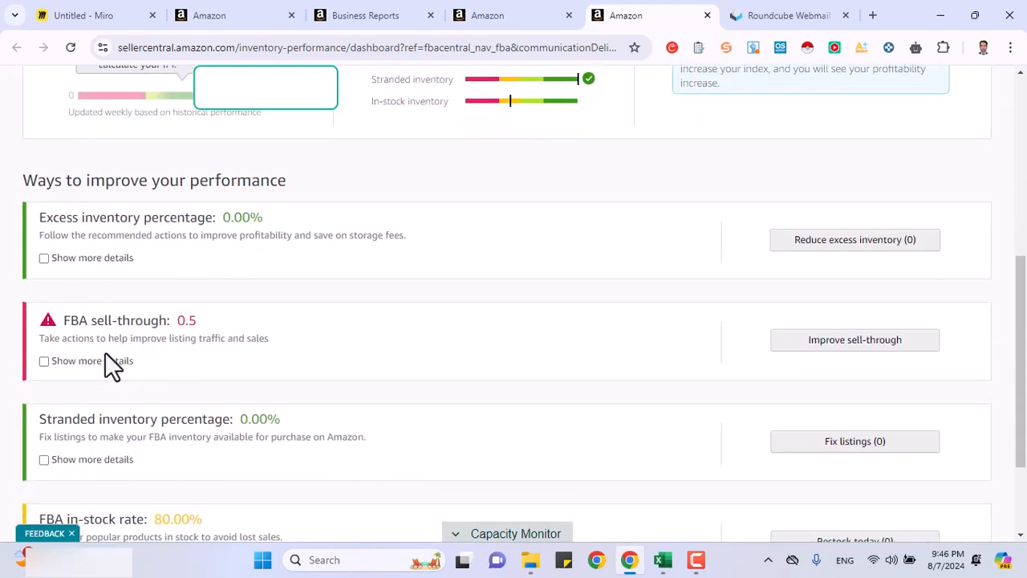
{"action": "scroll", "coordinate": [104, 353], "scroll_direction": "down", "scroll_amount": 2}
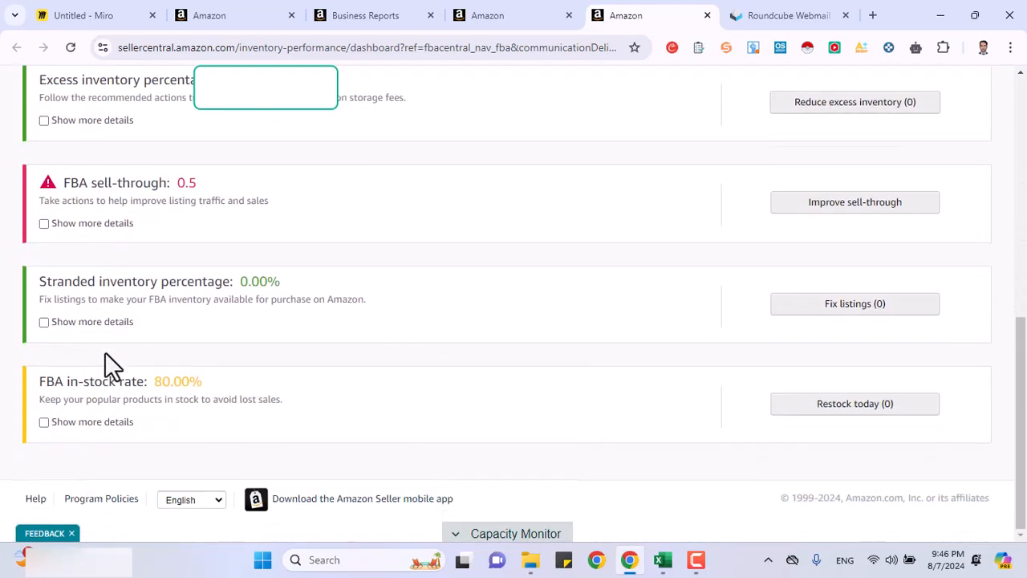
{"action": "scroll", "coordinate": [104, 353], "scroll_direction": "up", "scroll_amount": 4}
{"action": "scroll", "coordinate": [112, 366], "scroll_direction": "up", "scroll_amount": 2}
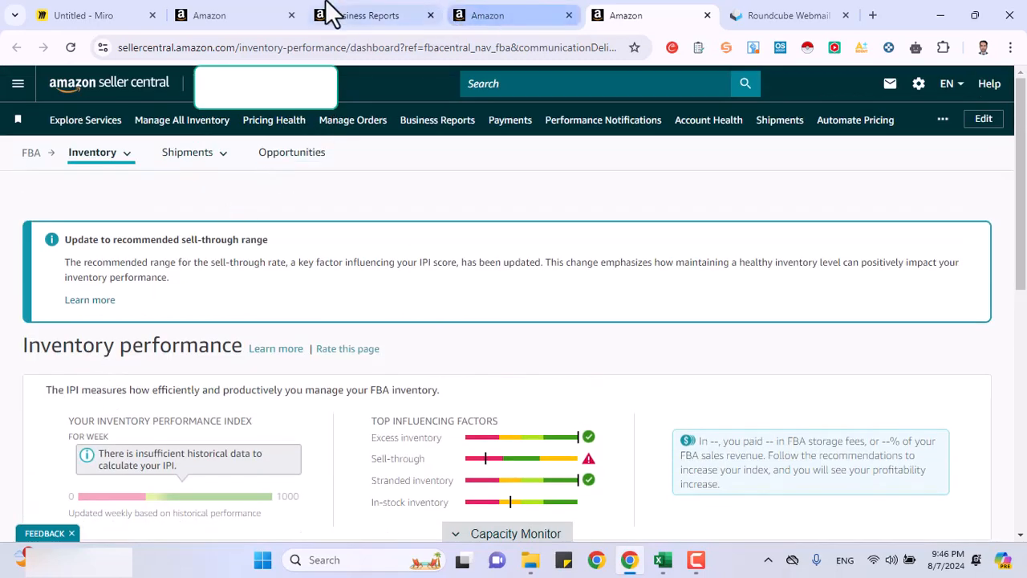
Return to the home page's Key Metrics and review deals and coupons per store in the Global Promotions Sales Breakdown.
{"action": "left_click", "coordinate": [277, 16]}
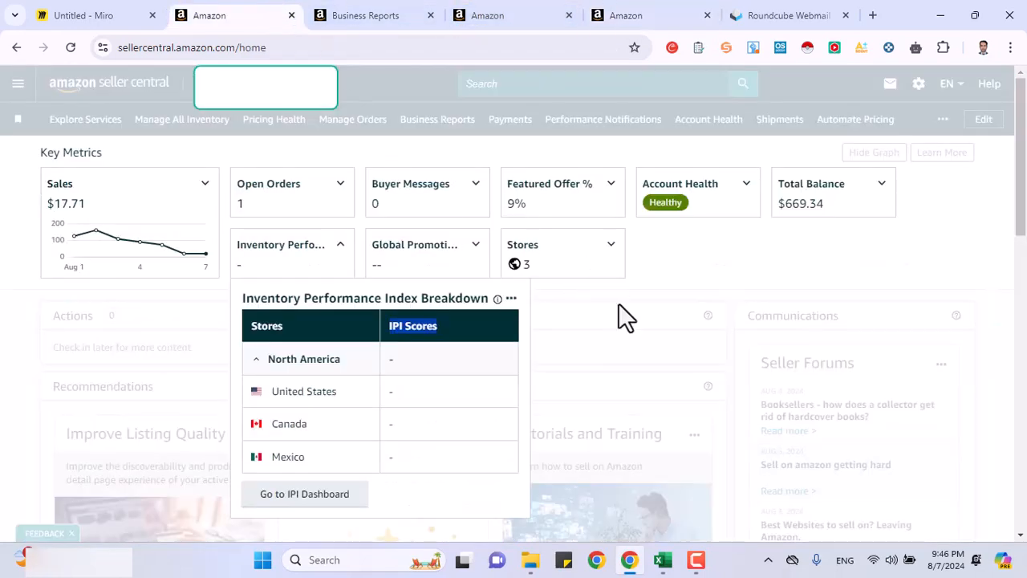
{"action": "left_click", "coordinate": [475, 245]}
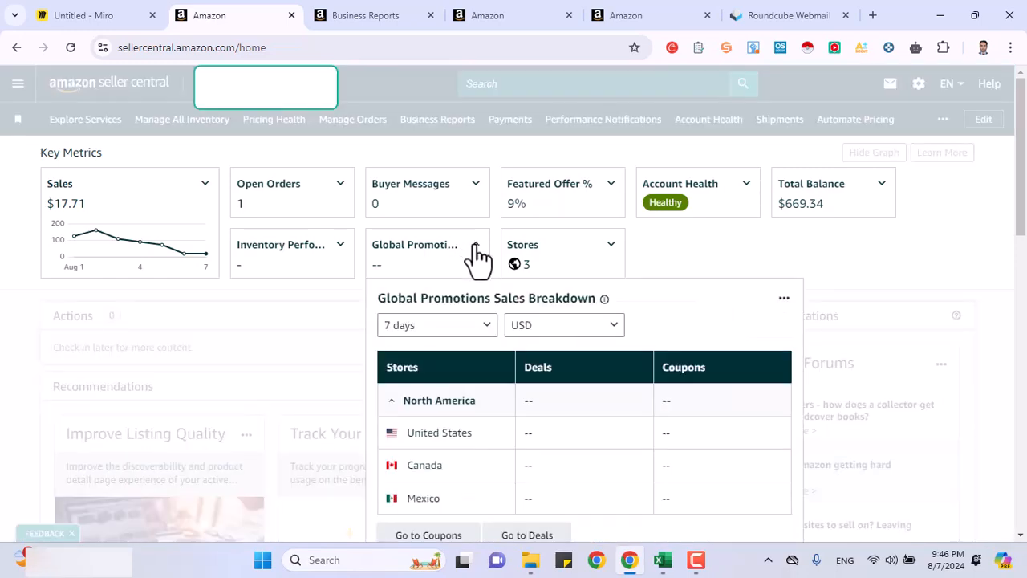
{"action": "left_click_drag", "start_coordinate": [376, 304], "coordinate": [525, 316]}
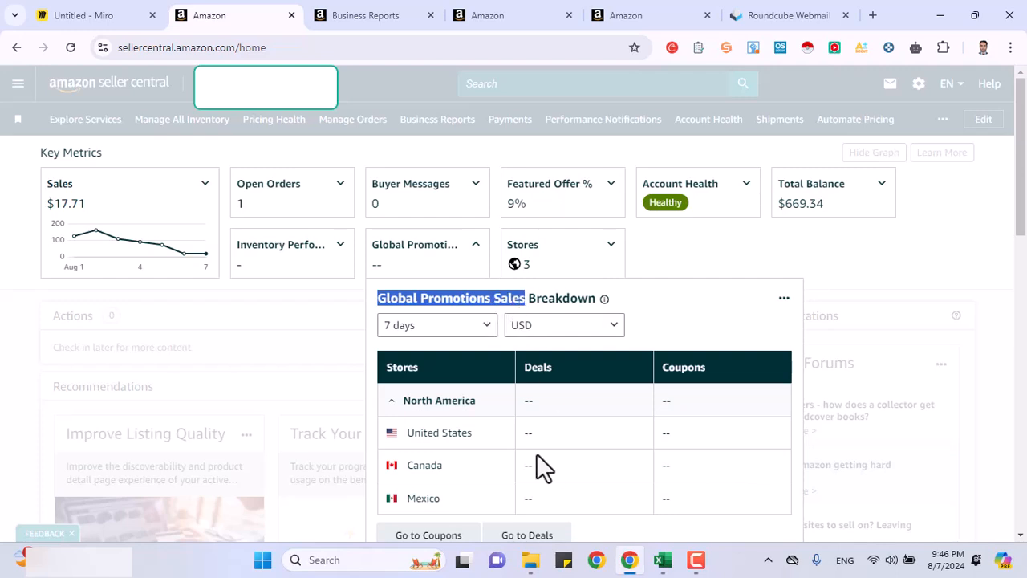
{"action": "left_click_drag", "start_coordinate": [522, 438], "coordinate": [536, 505]}
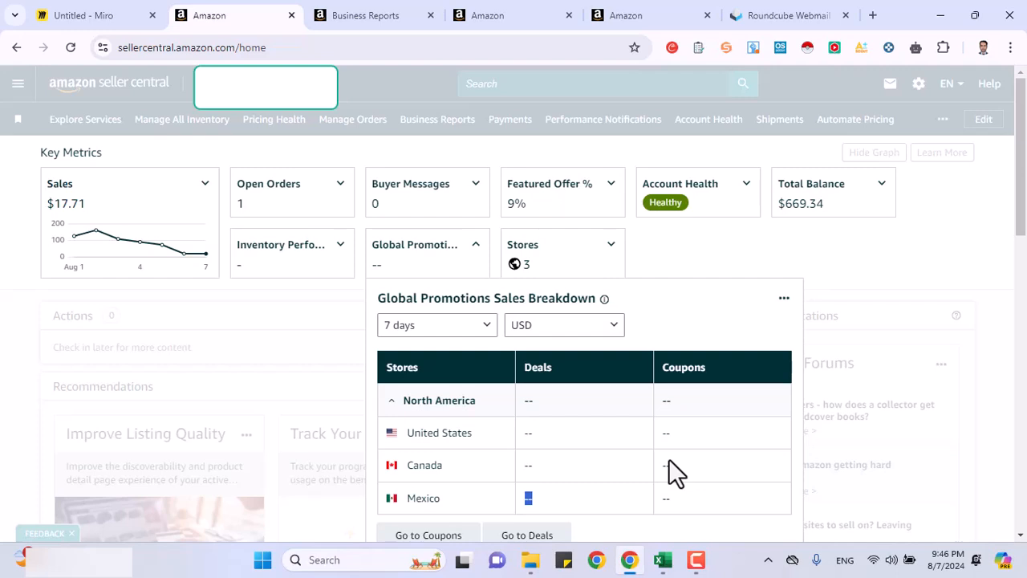
Expand the Stores metric to see the North America stores and open the Add Stores page in a new tab.
{"action": "left_click", "coordinate": [580, 271]}
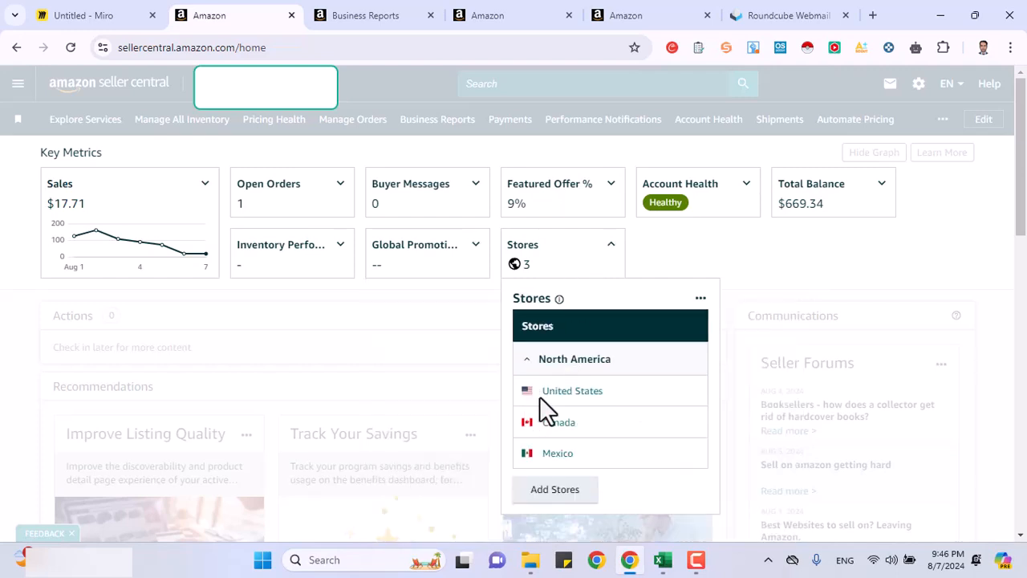
{"action": "left_click_drag", "start_coordinate": [539, 396], "coordinate": [612, 396]}
{"action": "right_click", "coordinate": [552, 504]}
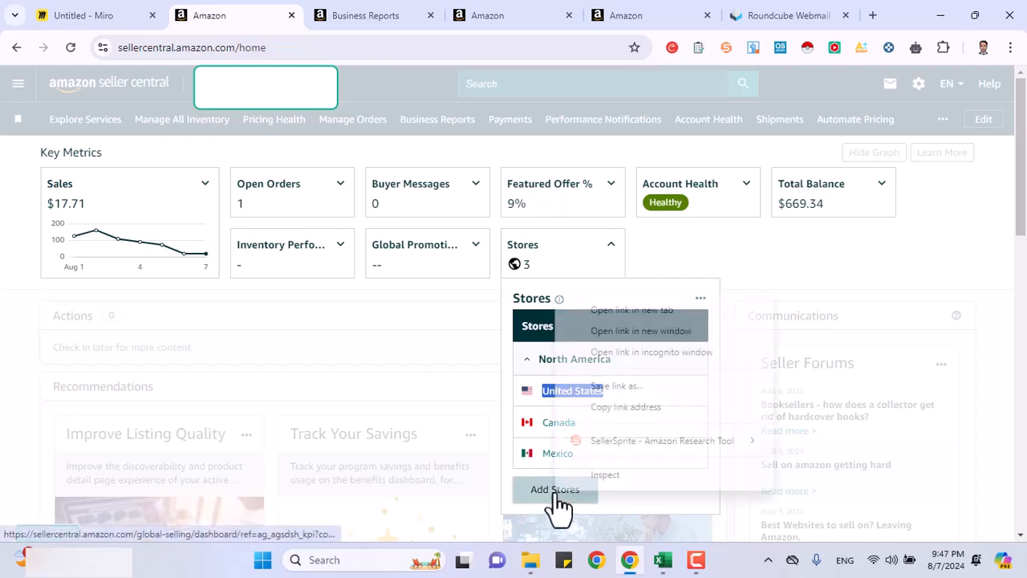
{"action": "left_click", "coordinate": [632, 311]}
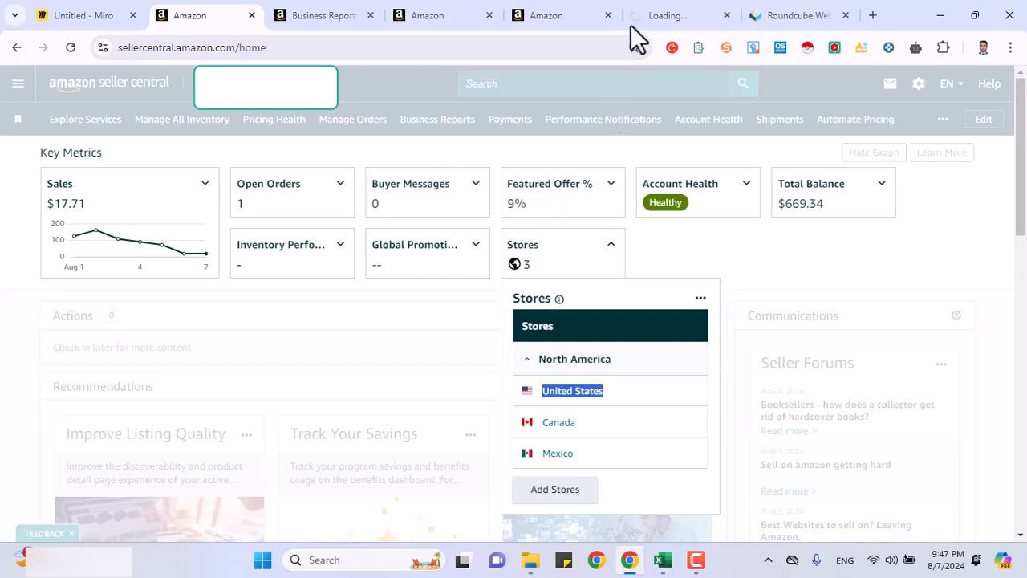
{"action": "left_click", "coordinate": [658, 8]}
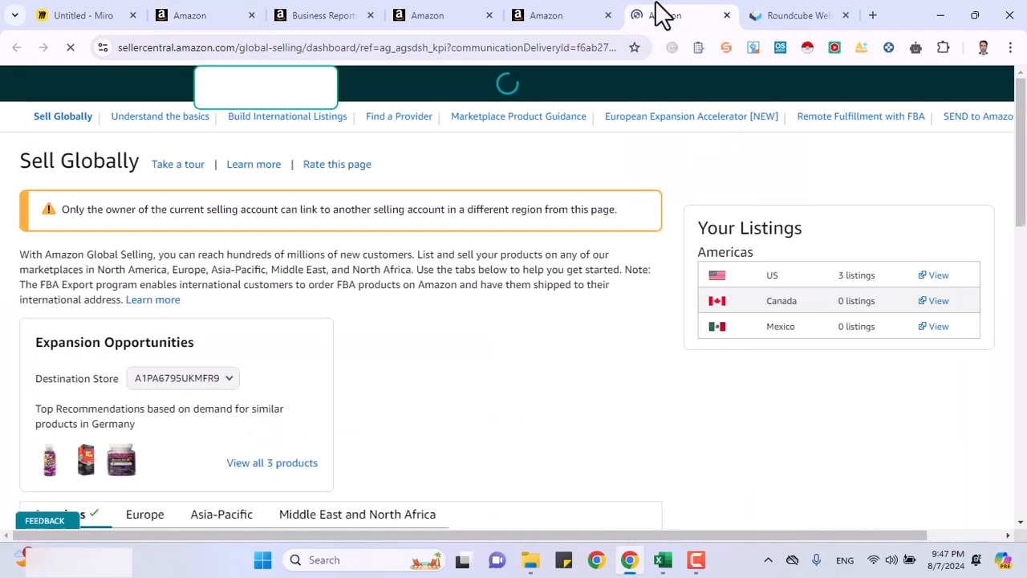
Examine the Sell Globally page, including expansion opportunities, the regional marketplaces, listings per country, and the US Sales Summary.
{"action": "scroll", "coordinate": [357, 313], "scroll_direction": "down", "scroll_amount": 5}
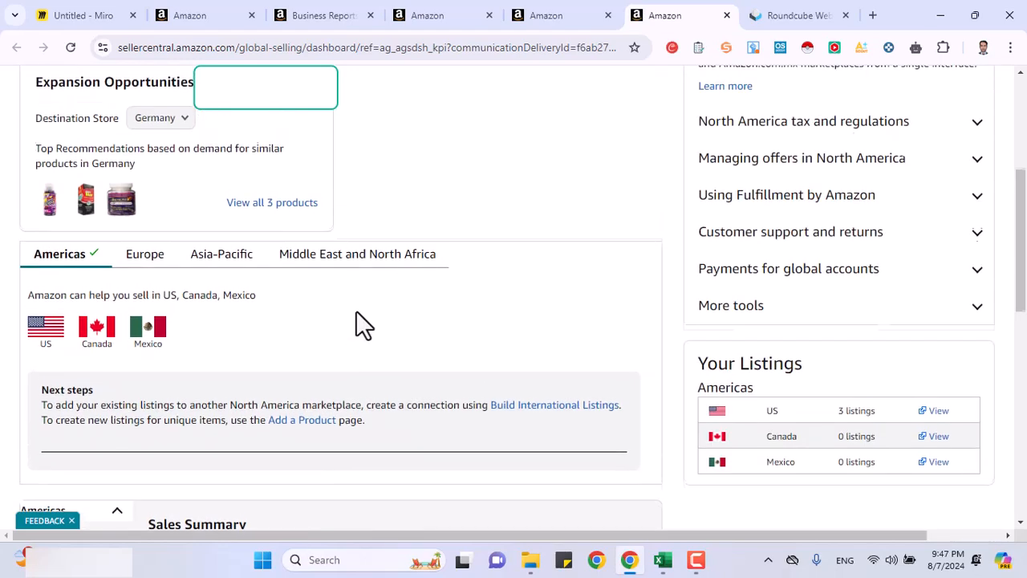
{"action": "scroll", "coordinate": [355, 310], "scroll_direction": "up", "scroll_amount": 2}
{"action": "scroll", "coordinate": [355, 310], "scroll_direction": "up", "scroll_amount": 2}
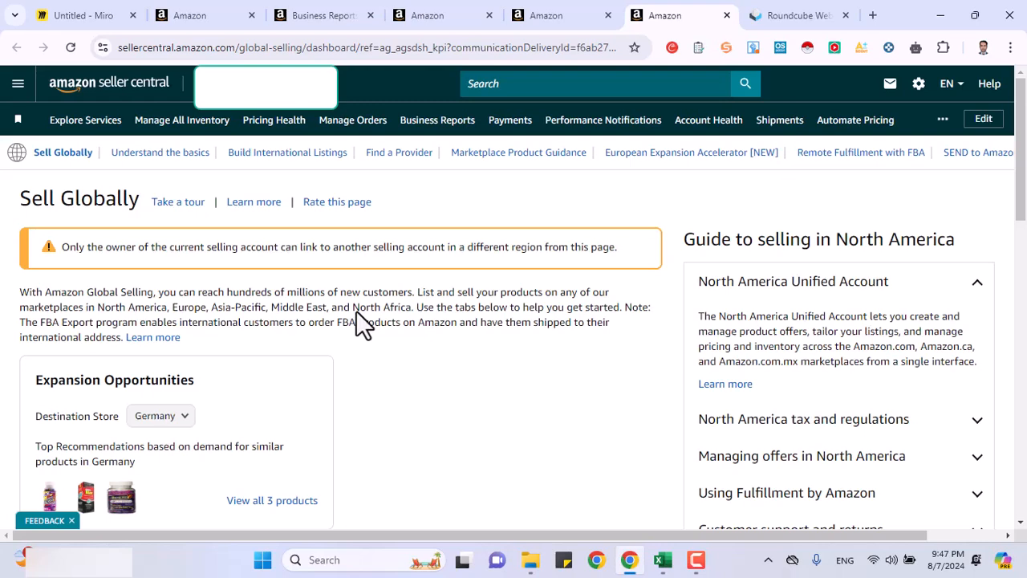
{"action": "scroll", "coordinate": [356, 310], "scroll_direction": "down", "scroll_amount": 3}
{"action": "scroll", "coordinate": [355, 310], "scroll_direction": "up", "scroll_amount": 2}
{"action": "scroll", "coordinate": [355, 311], "scroll_direction": "up", "scroll_amount": 1}
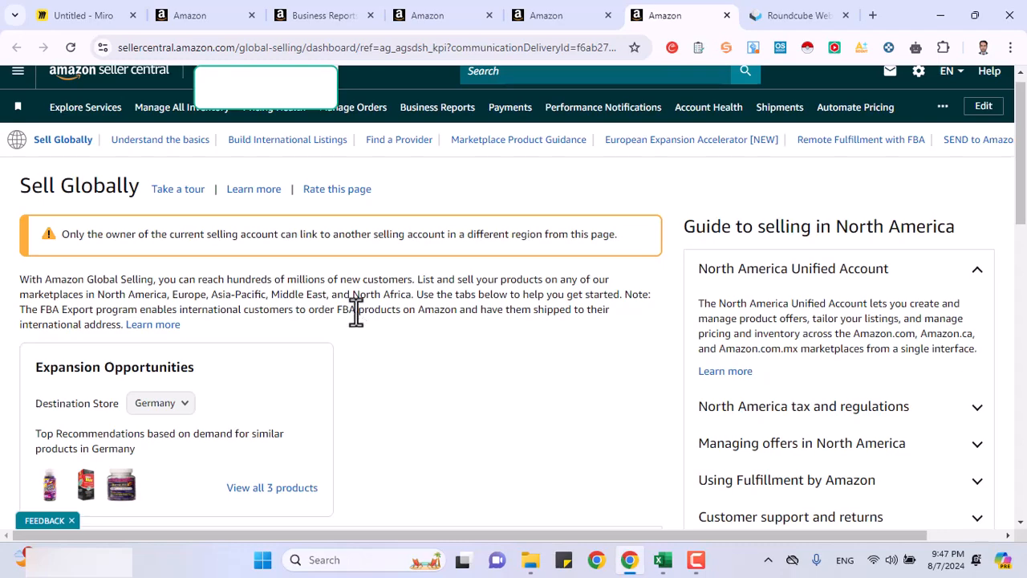
{"action": "scroll", "coordinate": [356, 310], "scroll_direction": "down", "scroll_amount": 8}
{"action": "scroll", "coordinate": [355, 310], "scroll_direction": "up", "scroll_amount": 2}
{"action": "scroll", "coordinate": [355, 310], "scroll_direction": "up", "scroll_amount": 2}
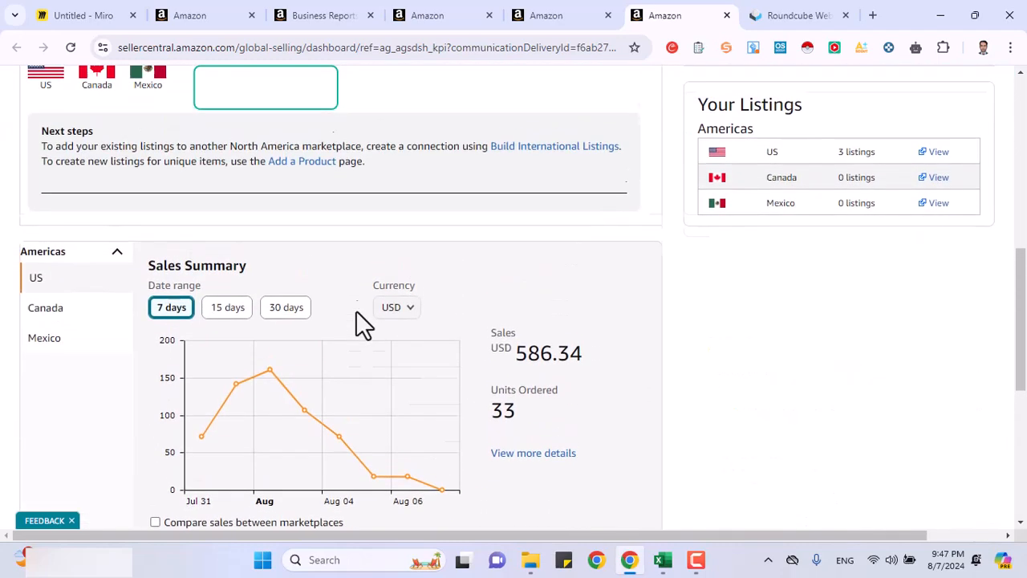
Return to the home page, close the Stores breakdown, and read the Actions section.
{"action": "mouse_move", "coordinate": [572, 14]}
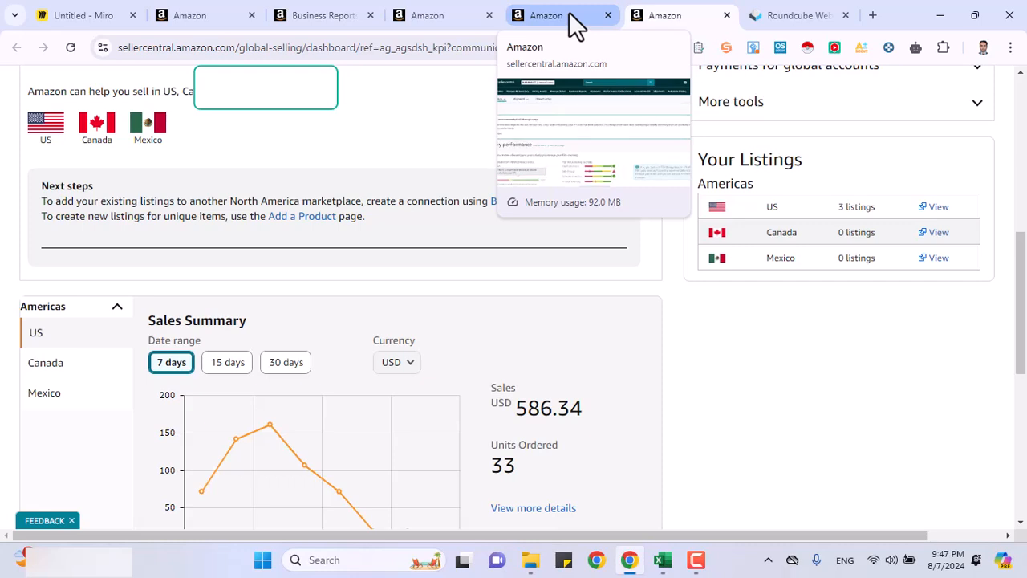
{"action": "left_click", "coordinate": [236, 1]}
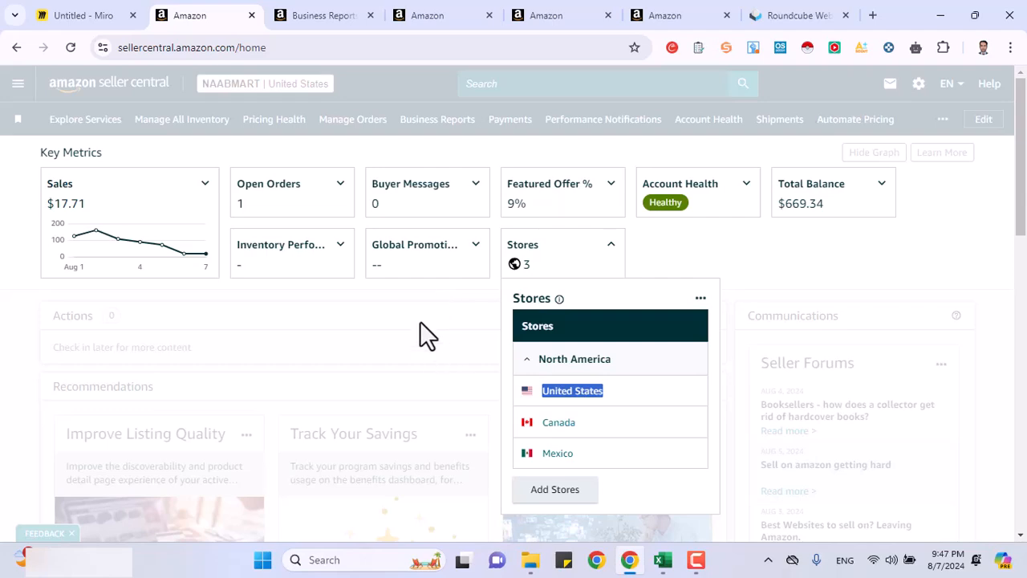
{"action": "left_click", "coordinate": [420, 324]}
{"action": "scroll", "coordinate": [419, 324], "scroll_direction": "down", "scroll_amount": 2}
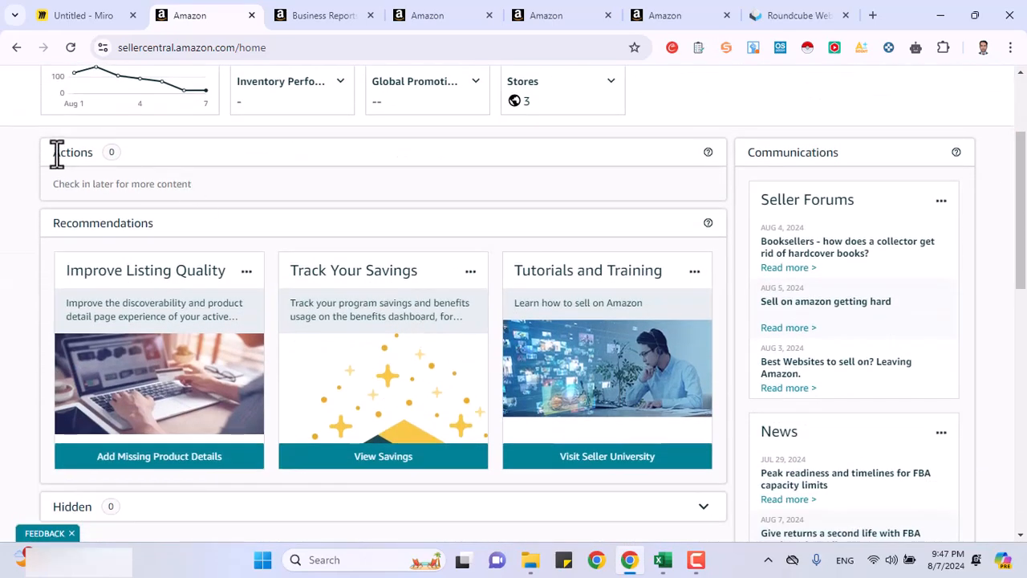
{"action": "left_click_drag", "start_coordinate": [70, 153], "coordinate": [94, 154]}
{"action": "left_click_drag", "start_coordinate": [51, 188], "coordinate": [191, 190]}
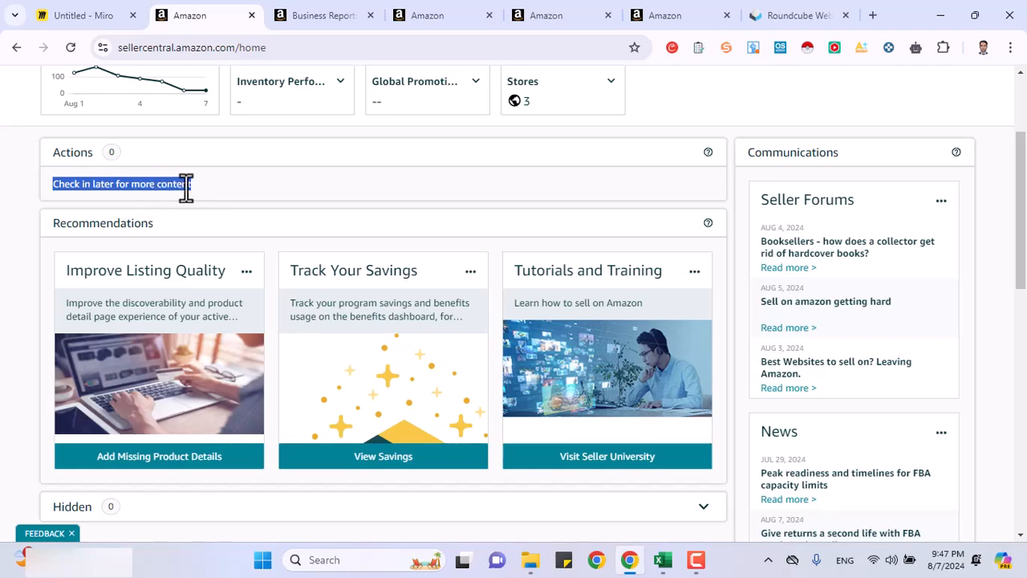
Review the Recommendations section with its Improve Listing Quality, Track Your Savings, and Tutorials and Training cards.
{"action": "scroll", "coordinate": [160, 205], "scroll_direction": "down", "scroll_amount": 1}
{"action": "left_click_drag", "start_coordinate": [52, 213], "coordinate": [161, 208]}
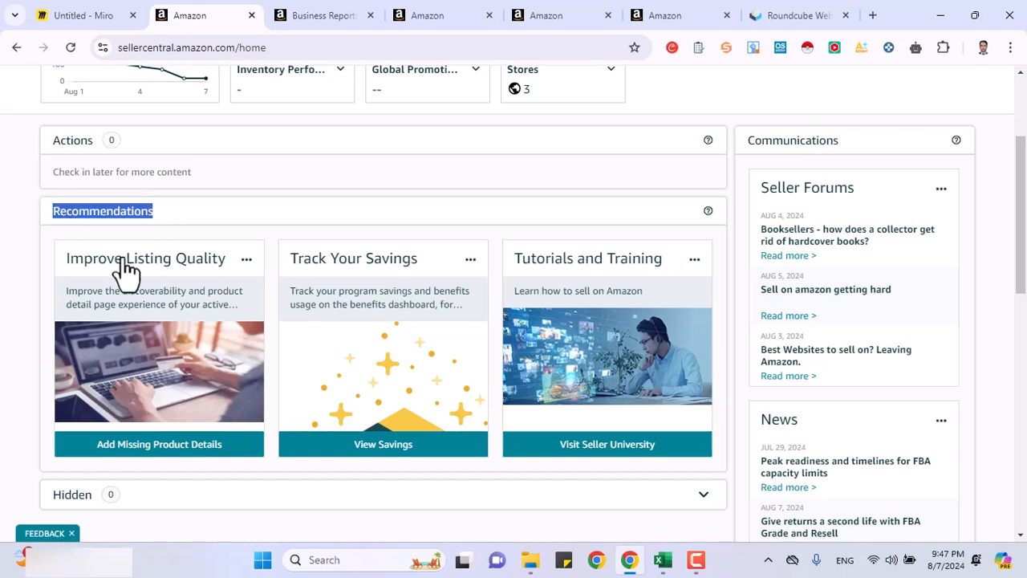
{"action": "left_click_drag", "start_coordinate": [58, 261], "coordinate": [590, 277]}
{"action": "scroll", "coordinate": [590, 277], "scroll_direction": "down", "scroll_amount": 1}
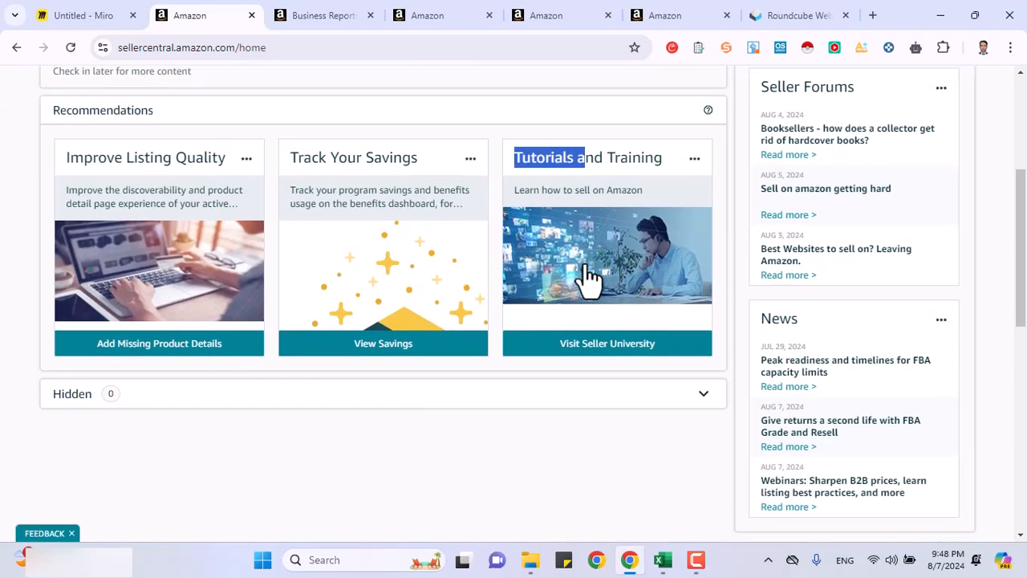
Locate the Help link in both the page footer and header, and find Program Policies in the footer.
{"action": "scroll", "coordinate": [586, 265], "scroll_direction": "down", "scroll_amount": 3}
{"action": "left_click_drag", "start_coordinate": [22, 276], "coordinate": [52, 271]}
{"action": "scroll", "coordinate": [545, 273], "scroll_direction": "up", "scroll_amount": 4}
{"action": "scroll", "coordinate": [544, 273], "scroll_direction": "up", "scroll_amount": 2}
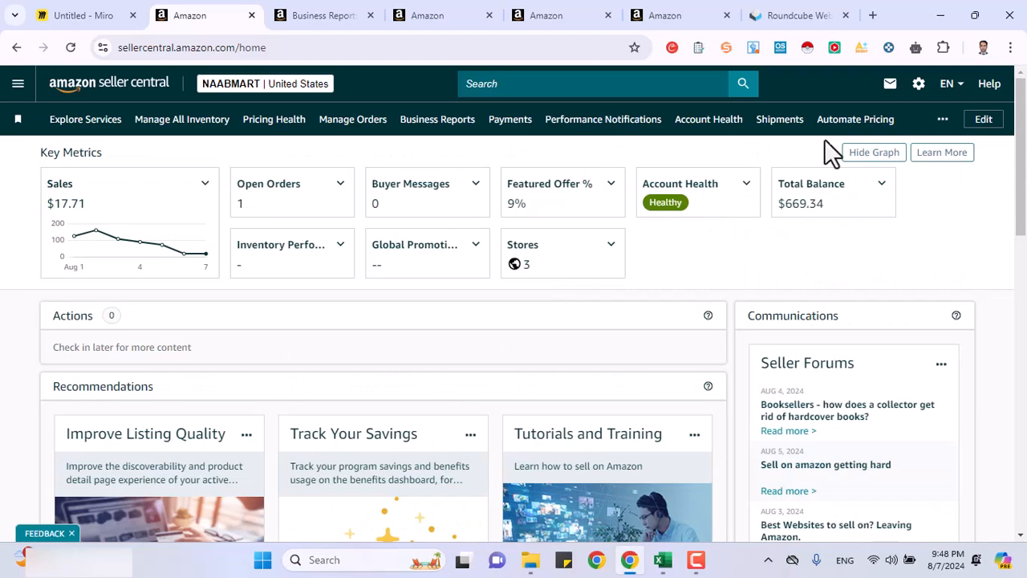
{"action": "mouse_move", "coordinate": [984, 90]}
{"action": "scroll", "coordinate": [679, 232], "scroll_direction": "down", "scroll_amount": 8}
{"action": "left_click_drag", "start_coordinate": [62, 228], "coordinate": [140, 232]}
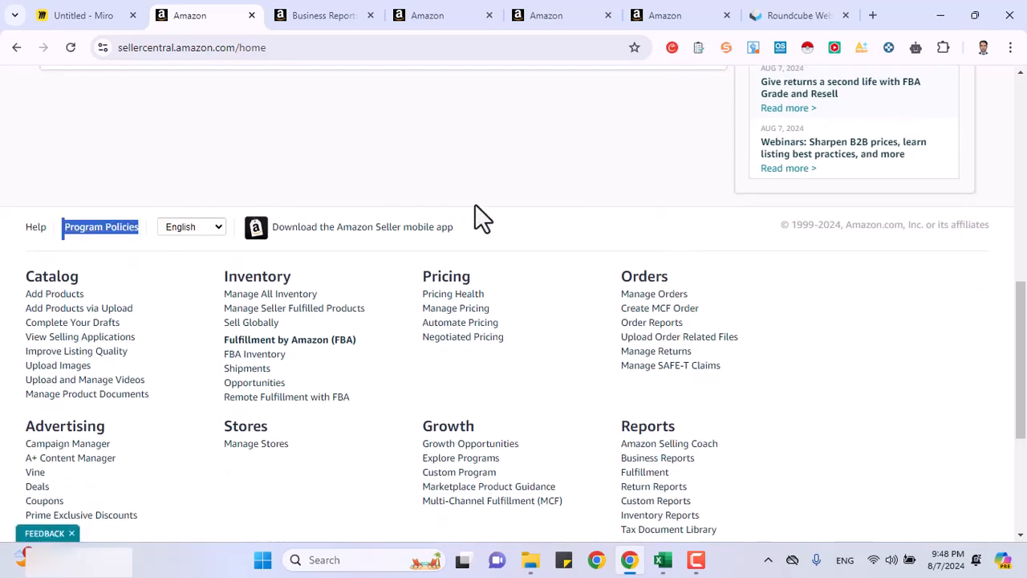
Check the language choices in the footer and header, and locate the Amazon Seller mobile app download link.
{"action": "scroll", "coordinate": [474, 206], "scroll_direction": "up", "scroll_amount": 1}
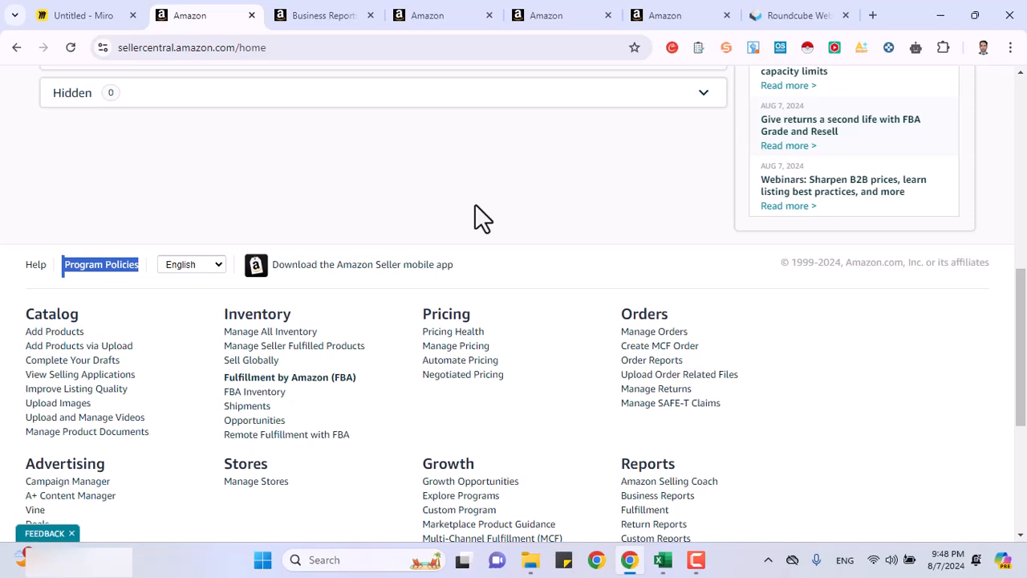
{"action": "left_click", "coordinate": [213, 268]}
{"action": "left_click", "coordinate": [212, 274]}
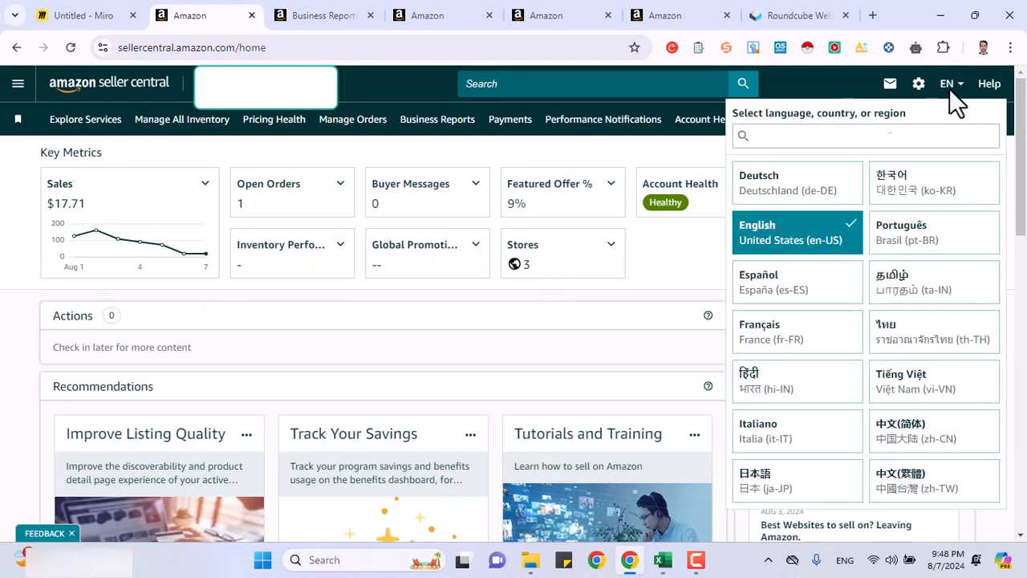
{"action": "scroll", "coordinate": [541, 270], "scroll_direction": "down", "scroll_amount": 7}
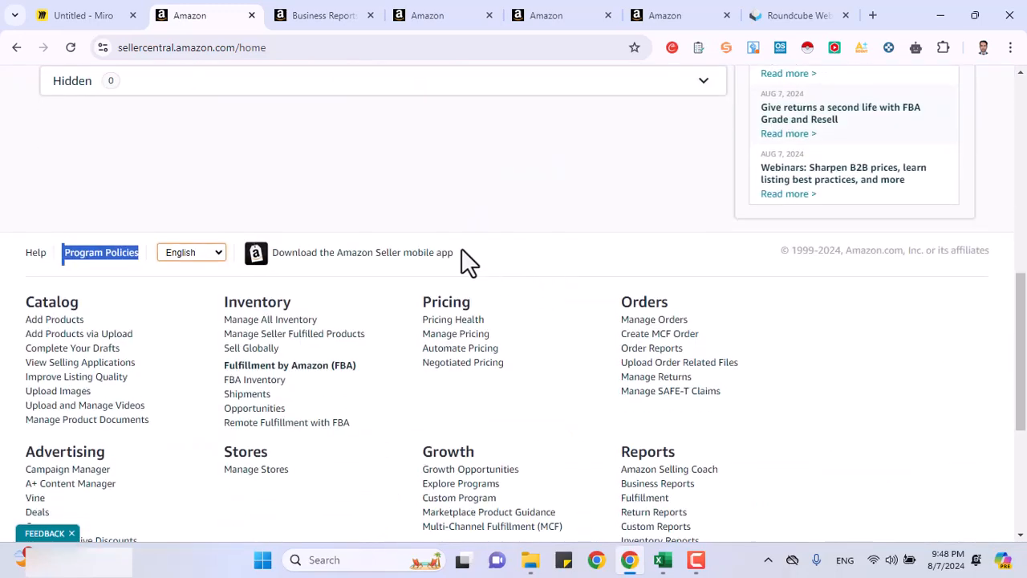
{"action": "left_click_drag", "start_coordinate": [462, 248], "coordinate": [295, 261]}
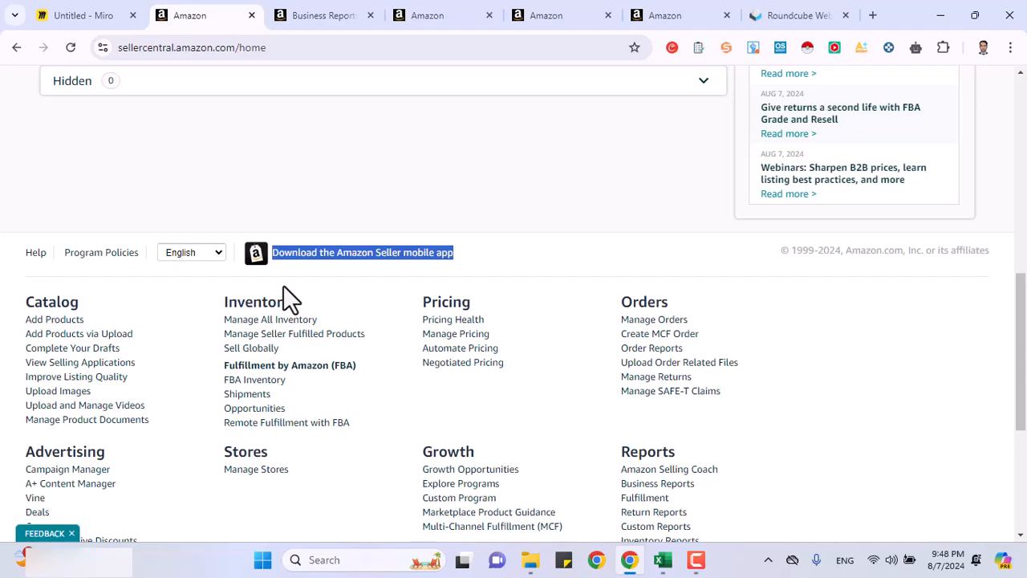
Compare the categories in the footer's link directory with those in the main navigation menu.
{"action": "left_click_drag", "start_coordinate": [16, 300], "coordinate": [778, 467]}
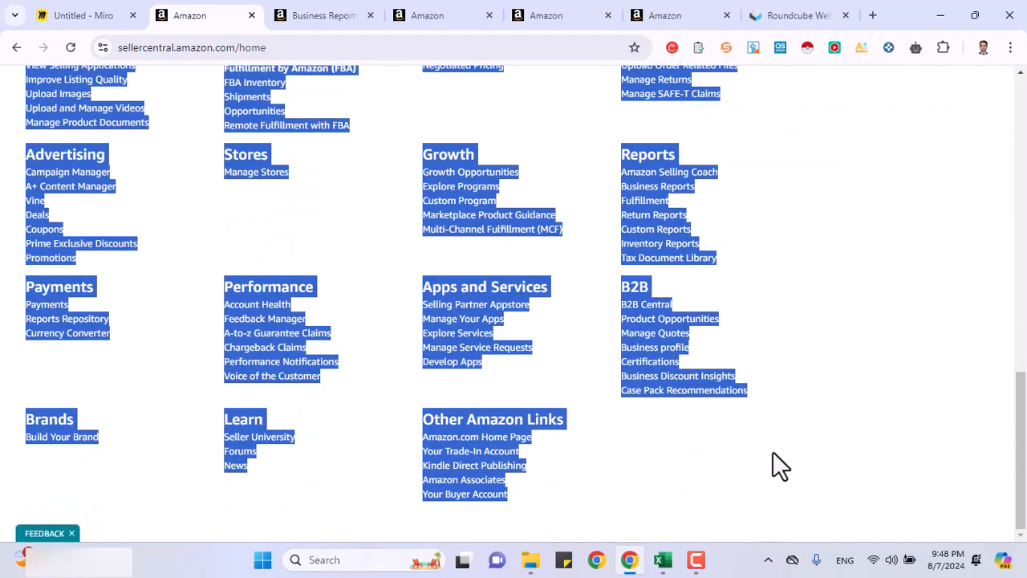
{"action": "scroll", "coordinate": [773, 454], "scroll_direction": "up", "scroll_amount": 20}
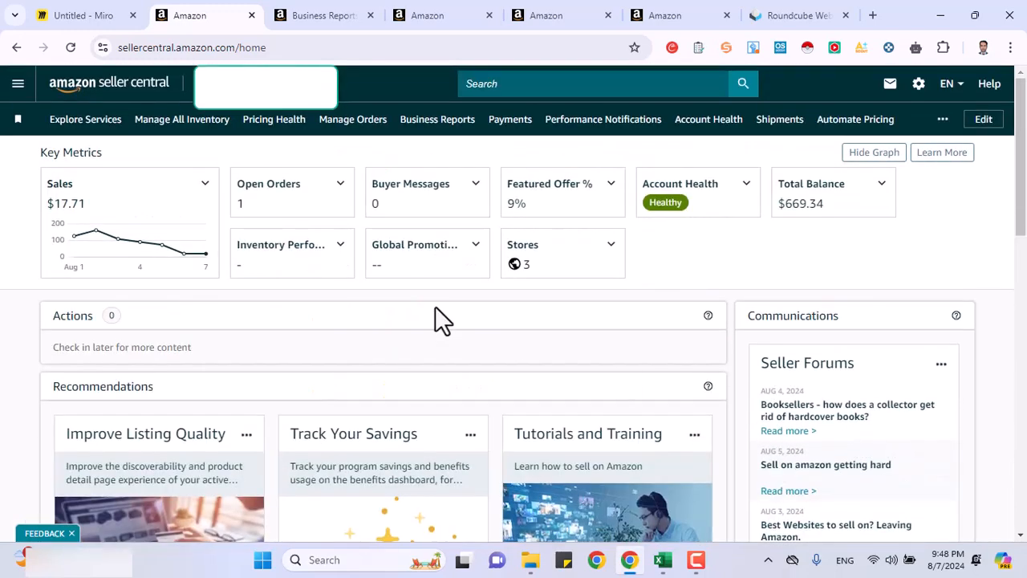
{"action": "left_click", "coordinate": [20, 88]}
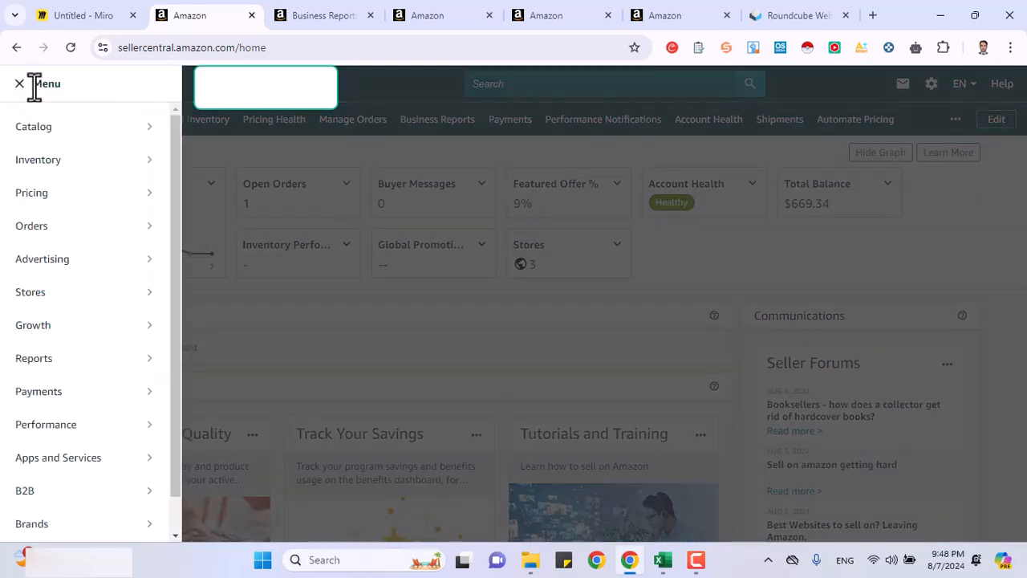
{"action": "left_click_drag", "start_coordinate": [30, 85], "coordinate": [72, 85]}
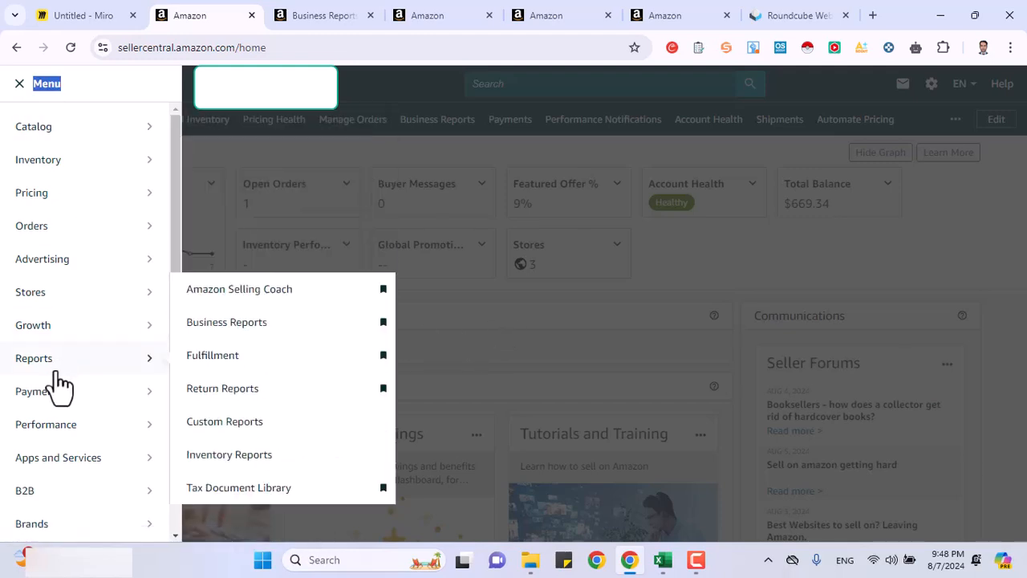
{"action": "scroll", "coordinate": [58, 389], "scroll_direction": "down", "scroll_amount": 1}
{"action": "scroll", "coordinate": [58, 389], "scroll_direction": "up", "scroll_amount": 1}
{"action": "left_click", "coordinate": [547, 344]}
{"action": "scroll", "coordinate": [546, 343], "scroll_direction": "down", "scroll_amount": 10}
{"action": "scroll", "coordinate": [546, 344], "scroll_direction": "up", "scroll_amount": 1}
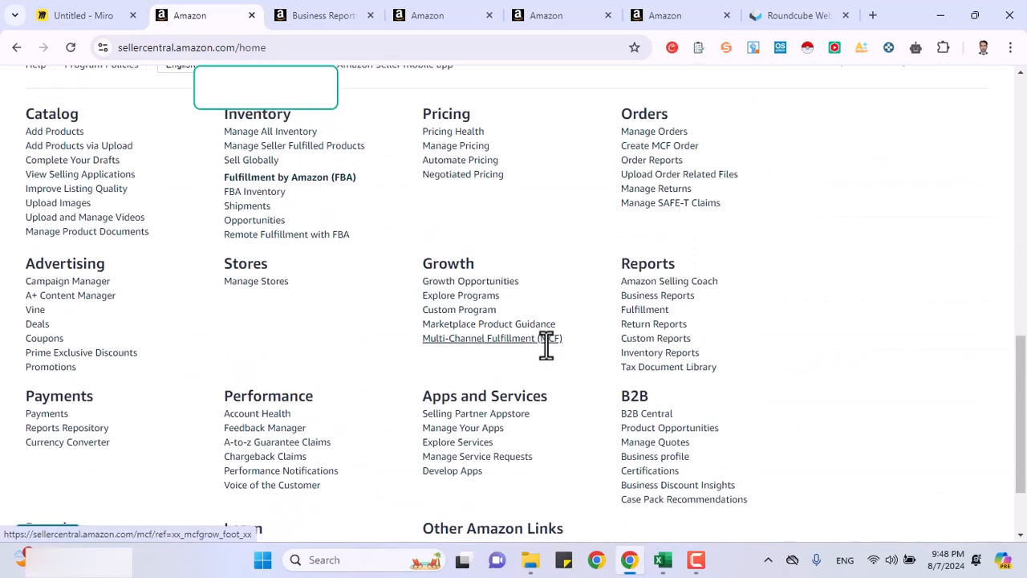
{"action": "scroll", "coordinate": [547, 343], "scroll_direction": "up", "scroll_amount": 10}
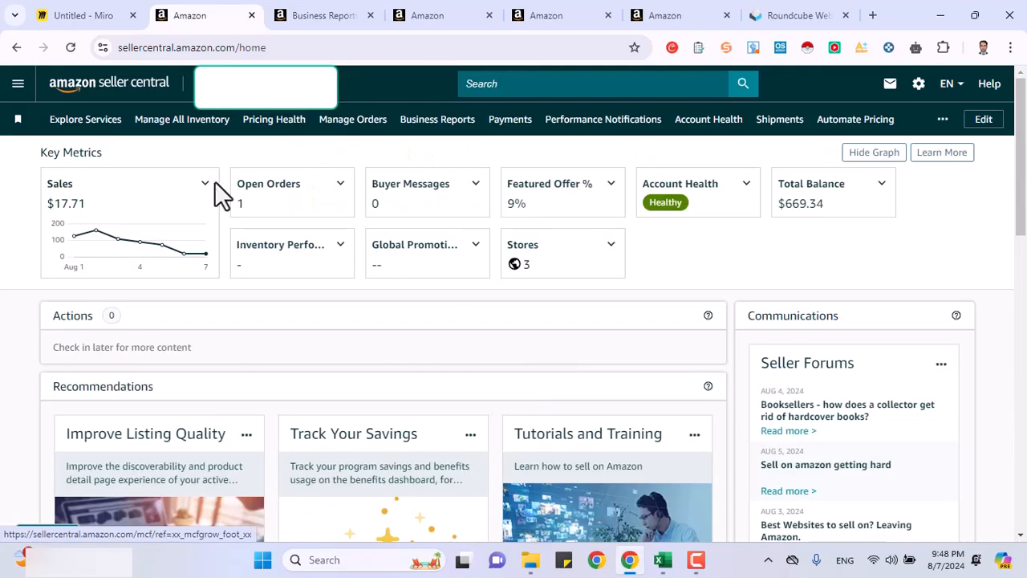
Open the Add Products page from the Catalog category and find its List Your Products heading.
{"action": "left_click", "coordinate": [18, 85]}
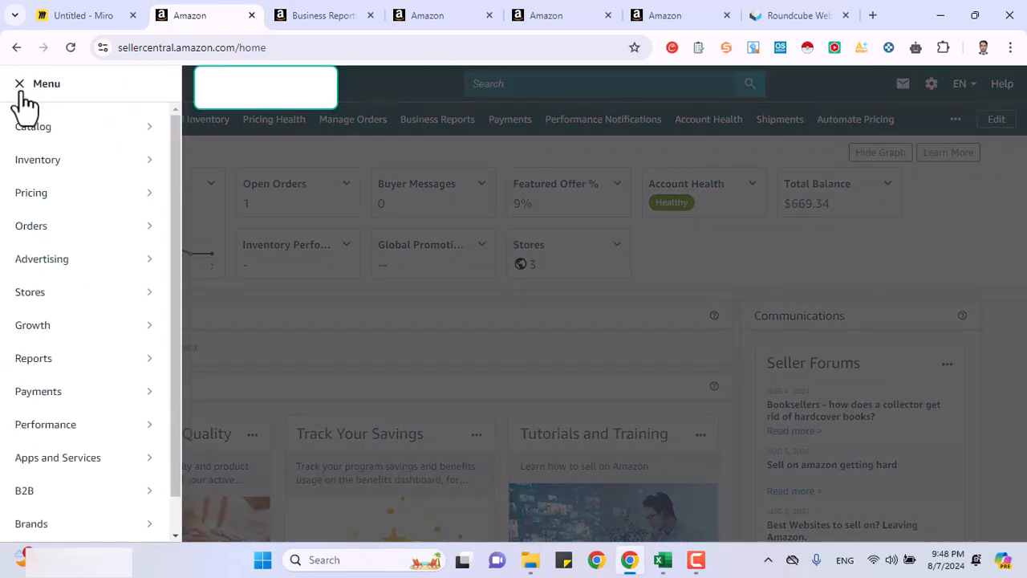
{"action": "mouse_move", "coordinate": [41, 128]}
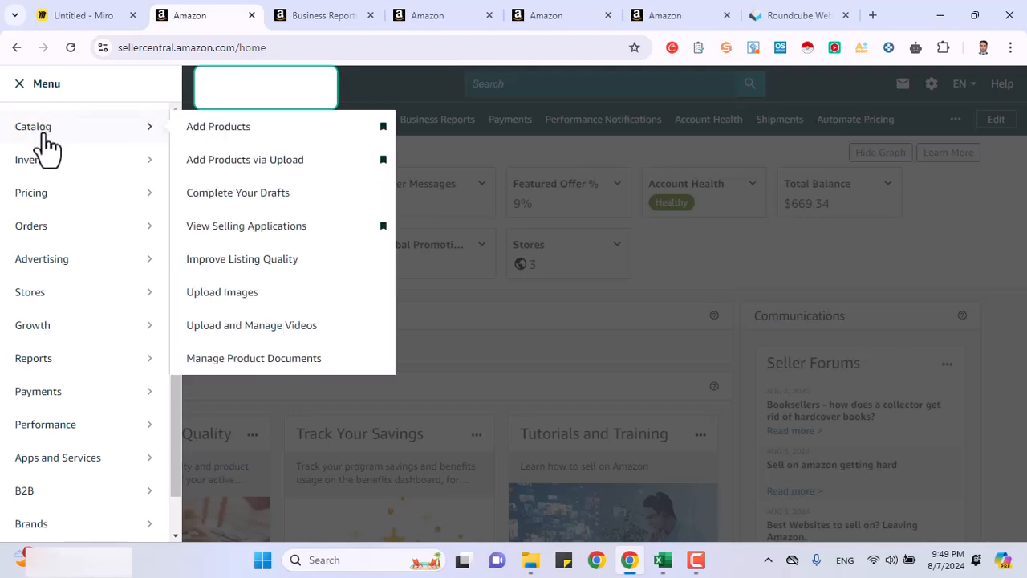
{"action": "left_click", "coordinate": [248, 141]}
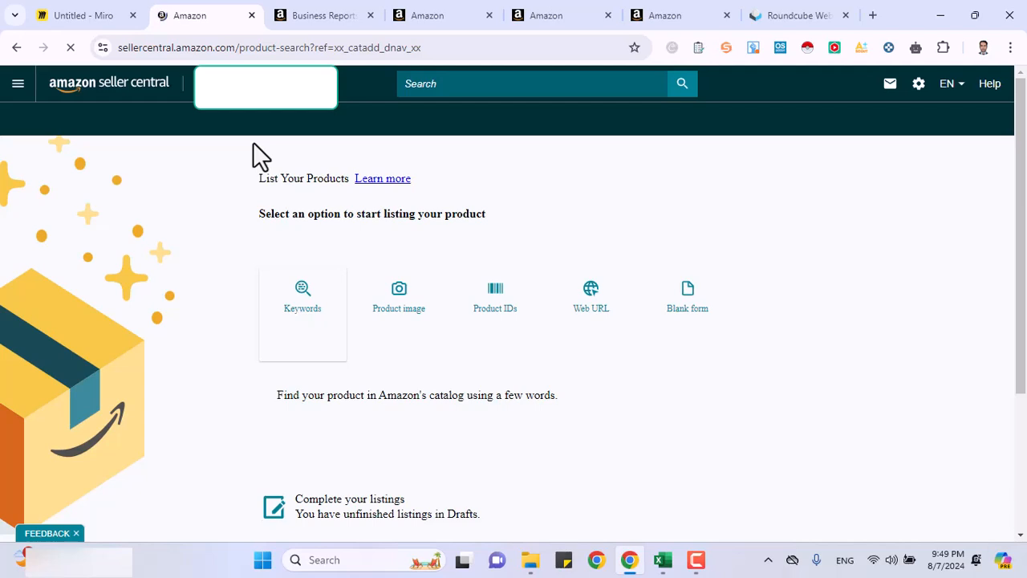
{"action": "left_click_drag", "start_coordinate": [254, 192], "coordinate": [524, 190]}
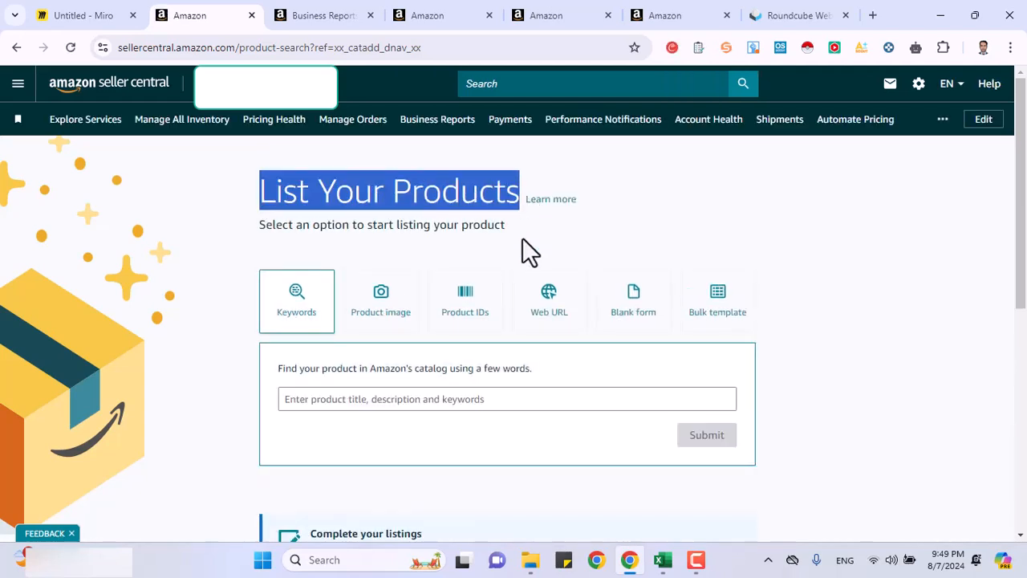
Look through the List Your Products page, including drafts and Additional references, and show the Product IDs search option.
{"action": "scroll", "coordinate": [523, 238], "scroll_direction": "down", "scroll_amount": 1}
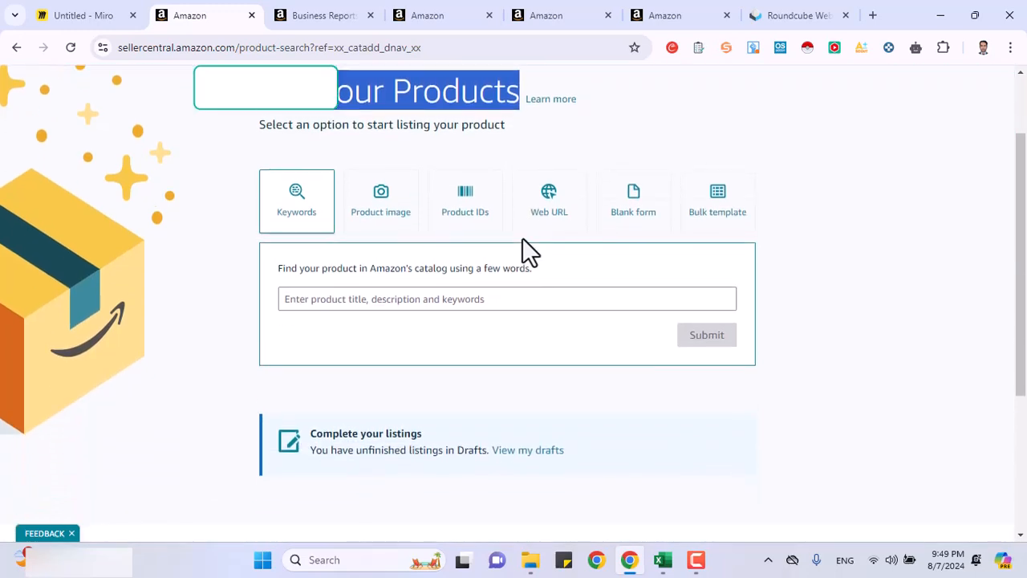
{"action": "scroll", "coordinate": [523, 237], "scroll_direction": "down", "scroll_amount": 3}
{"action": "scroll", "coordinate": [523, 237], "scroll_direction": "up", "scroll_amount": 1}
{"action": "scroll", "coordinate": [522, 237], "scroll_direction": "down", "scroll_amount": 1}
{"action": "scroll", "coordinate": [522, 237], "scroll_direction": "up", "scroll_amount": 1}
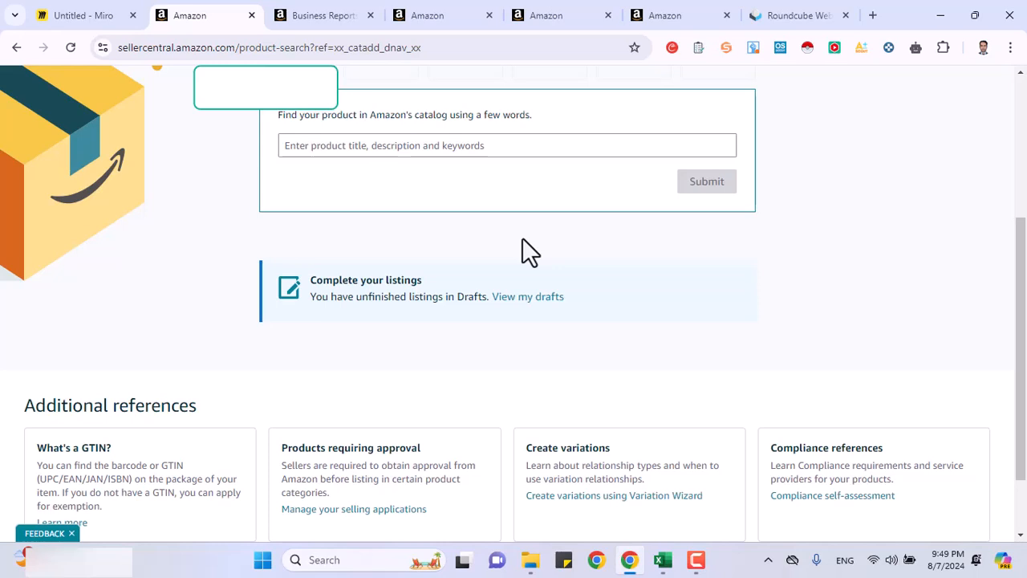
{"action": "scroll", "coordinate": [522, 238], "scroll_direction": "up", "scroll_amount": 3}
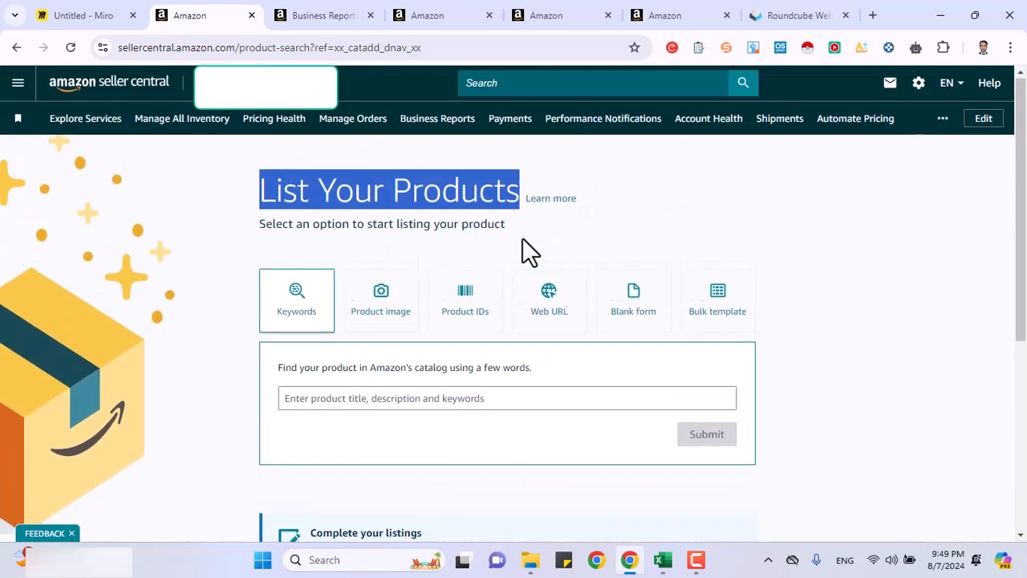
{"action": "left_click", "coordinate": [472, 309]}
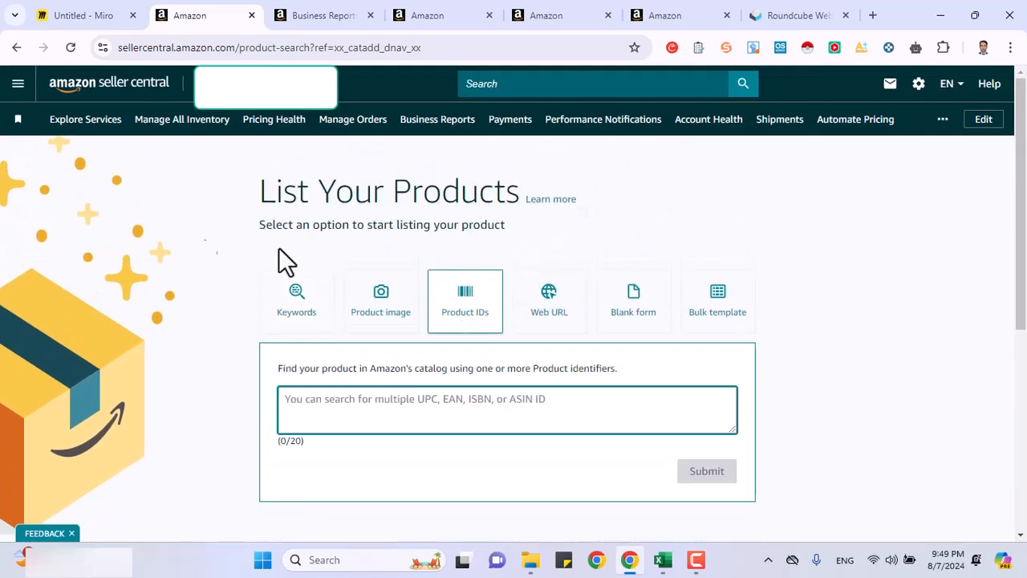
Open View Selling Applications from the Catalog category and check the status of the most recent brand application.
{"action": "left_click", "coordinate": [17, 84]}
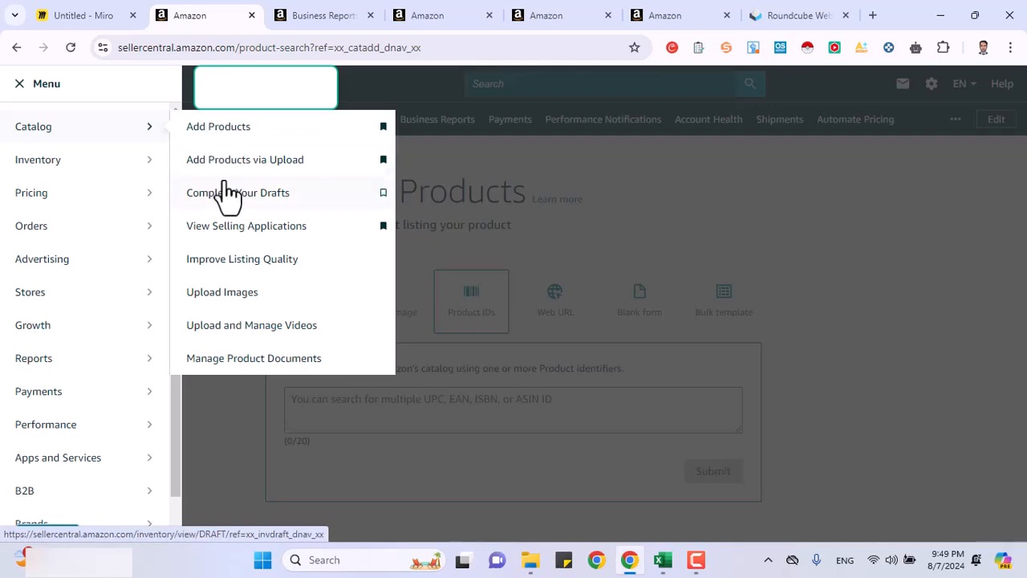
{"action": "left_click", "coordinate": [227, 238]}
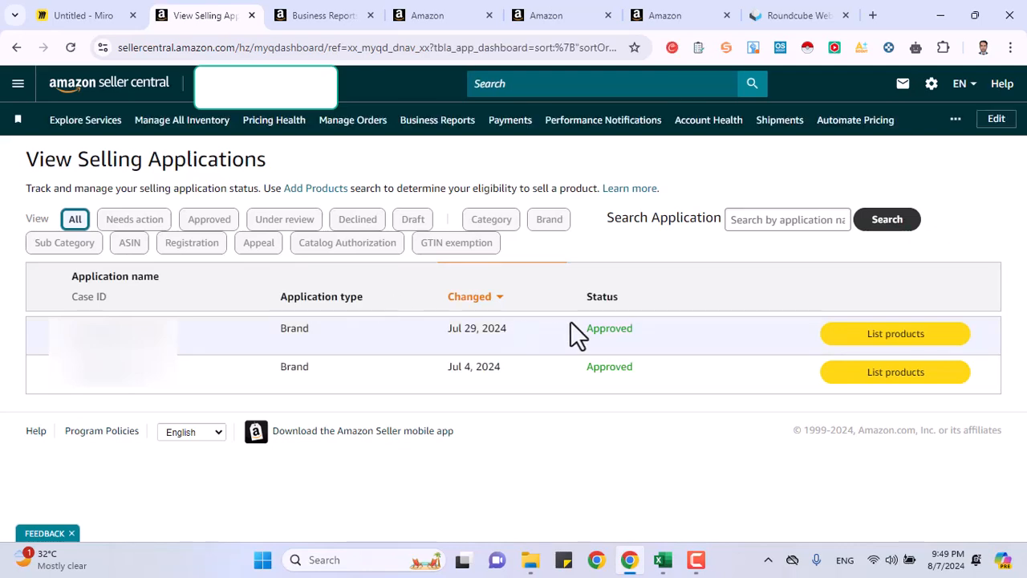
{"action": "left_click_drag", "start_coordinate": [589, 331], "coordinate": [643, 329]}
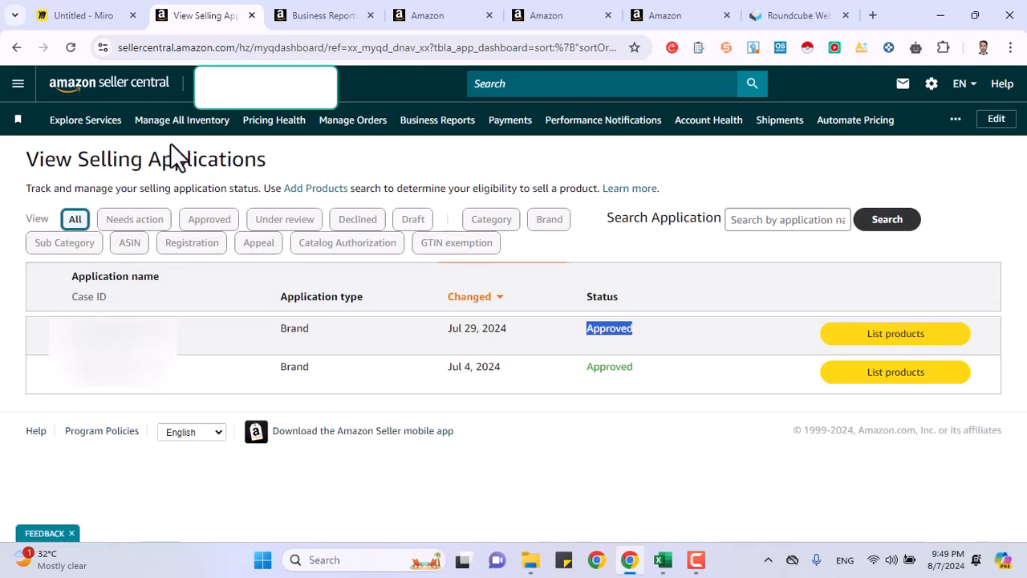
Open the Add Products via Upload page from the Catalog category.
{"action": "left_click", "coordinate": [18, 83]}
{"action": "mouse_move", "coordinate": [114, 165]}
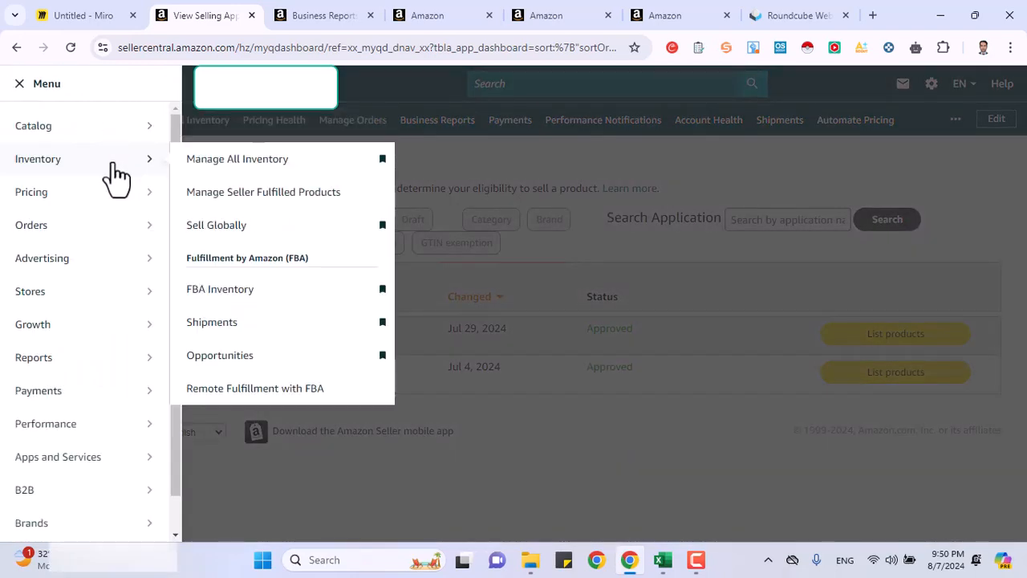
{"action": "mouse_move", "coordinate": [113, 129]}
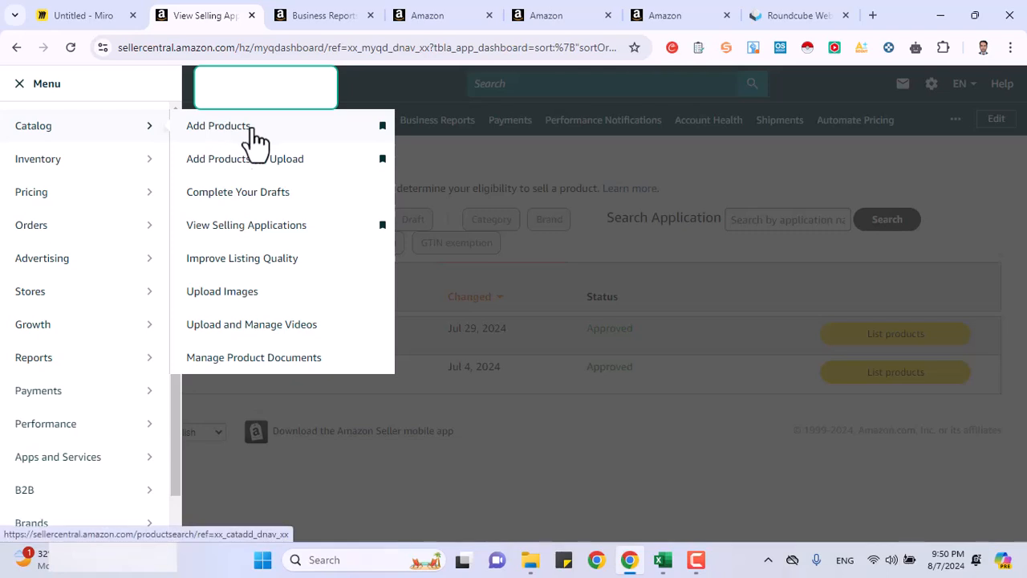
{"action": "left_click", "coordinate": [251, 165]}
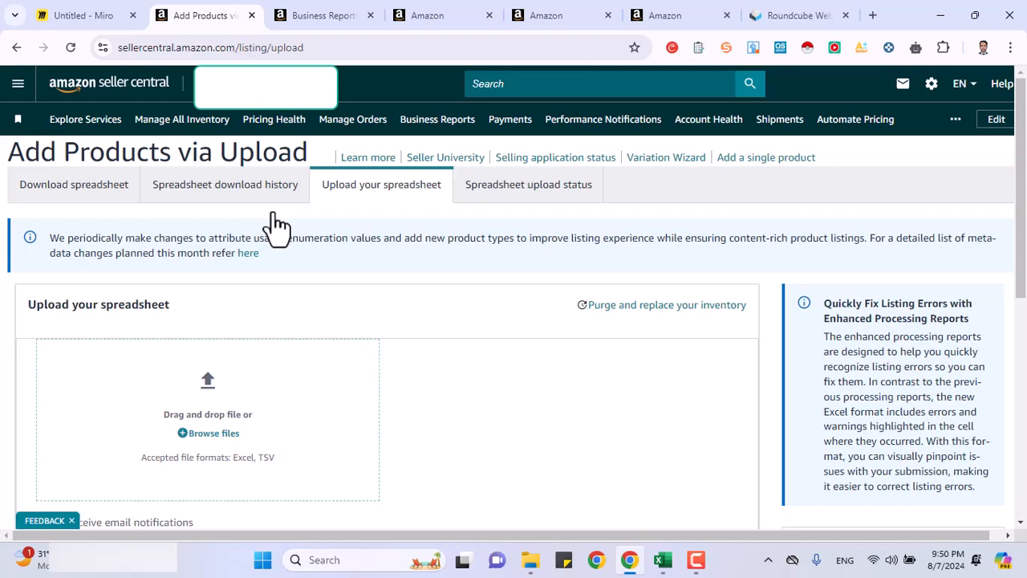
Review the downloadable spreadsheet templates, including the one for products already in Amazon's catalog, and the Upload your spreadsheet form.
{"action": "left_click", "coordinate": [63, 195]}
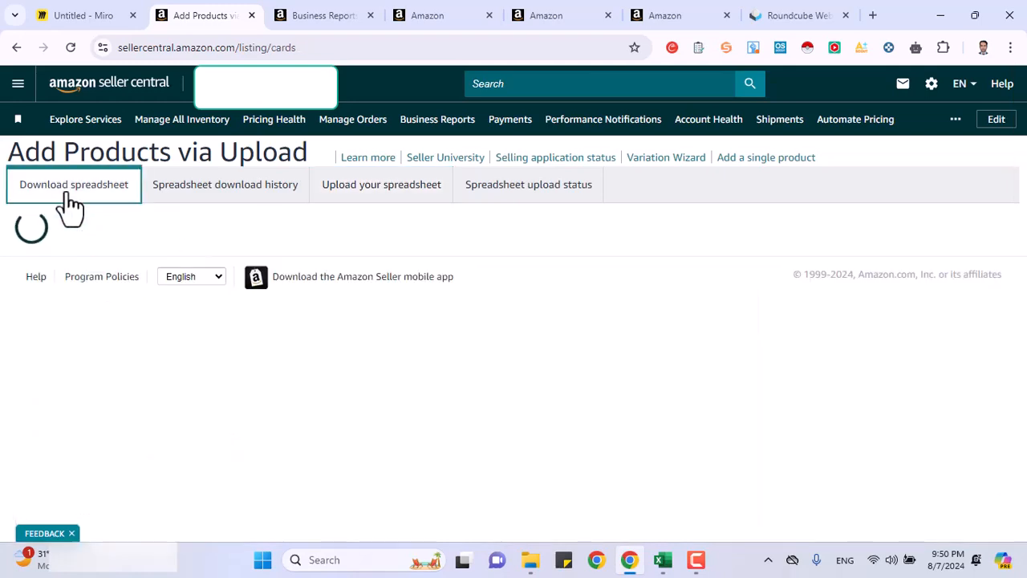
{"action": "scroll", "coordinate": [92, 205], "scroll_direction": "down", "scroll_amount": 1}
{"action": "left_click_drag", "start_coordinate": [54, 258], "coordinate": [196, 282]}
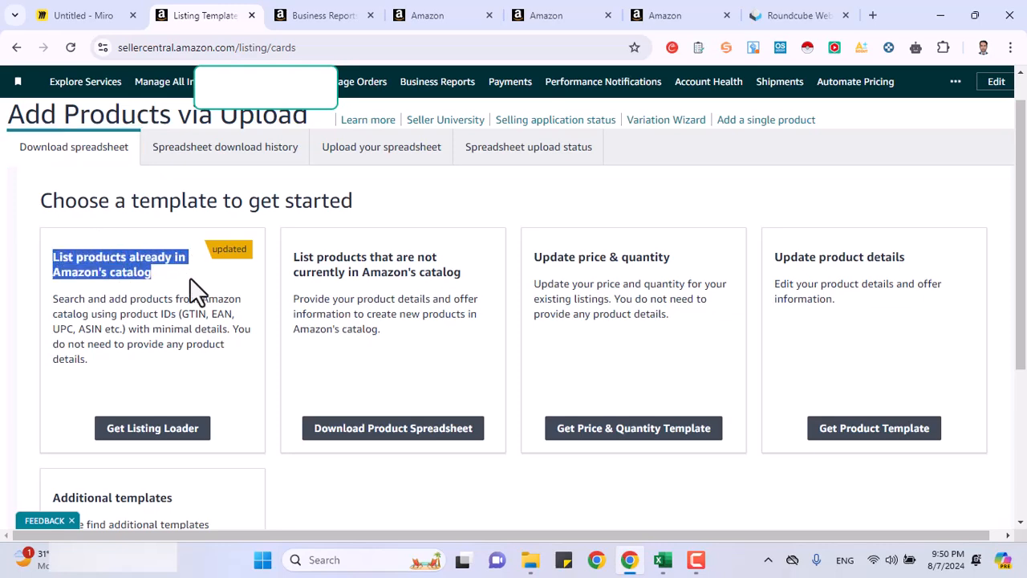
{"action": "left_click", "coordinate": [376, 148]}
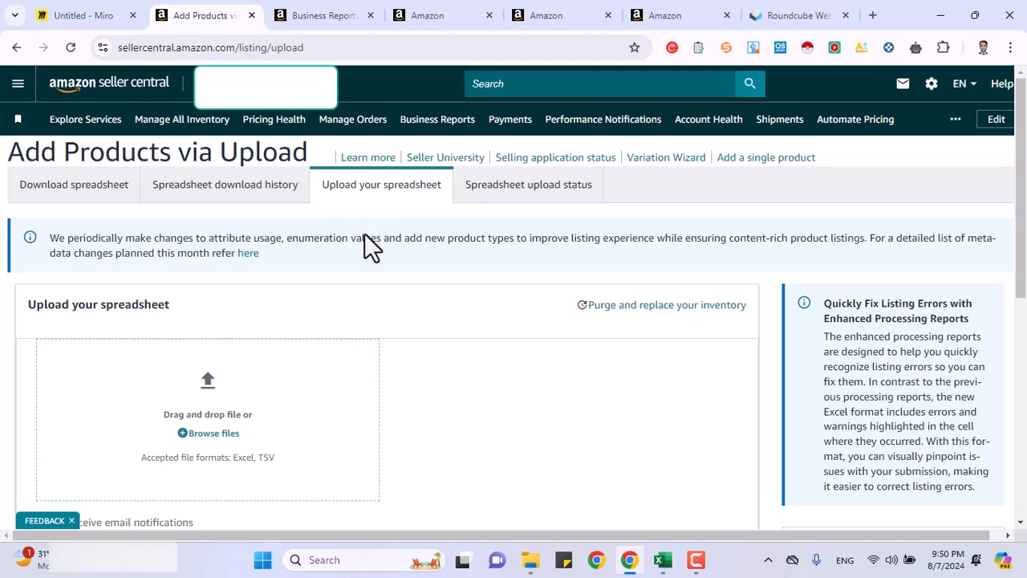
{"action": "scroll", "coordinate": [364, 233], "scroll_direction": "down", "scroll_amount": 3}
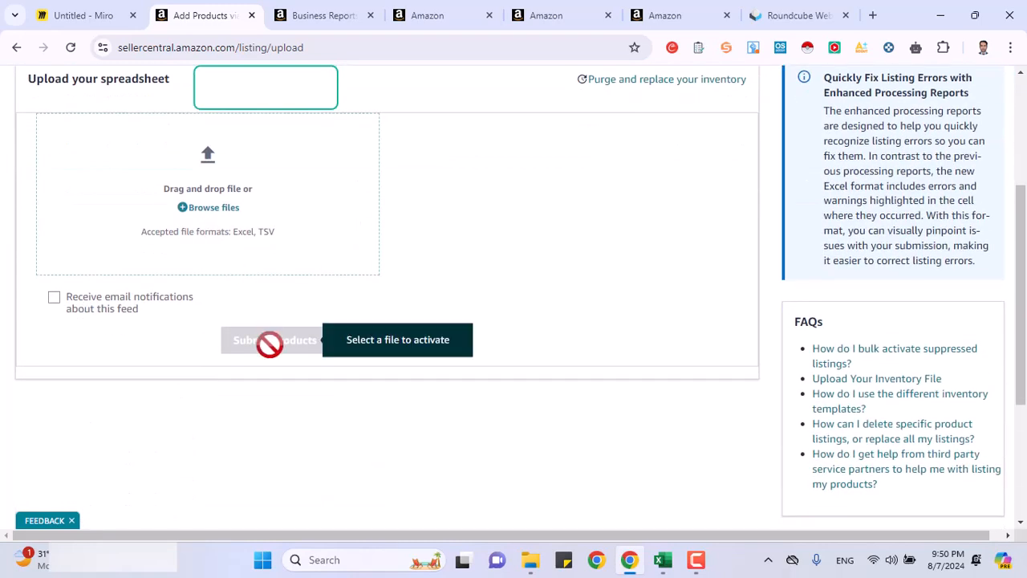
{"action": "scroll", "coordinate": [500, 291], "scroll_direction": "up", "scroll_amount": 3}
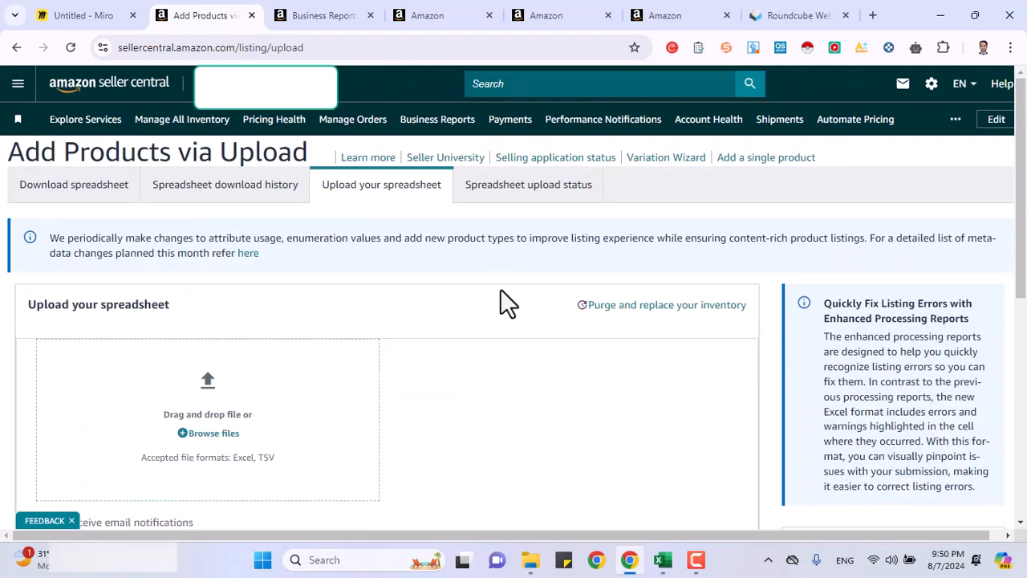
Open Manage All Inventory from the Inventory category and review the listings' status, performance, stock and pricing.
{"action": "left_click", "coordinate": [18, 88]}
{"action": "mouse_move", "coordinate": [105, 138]}
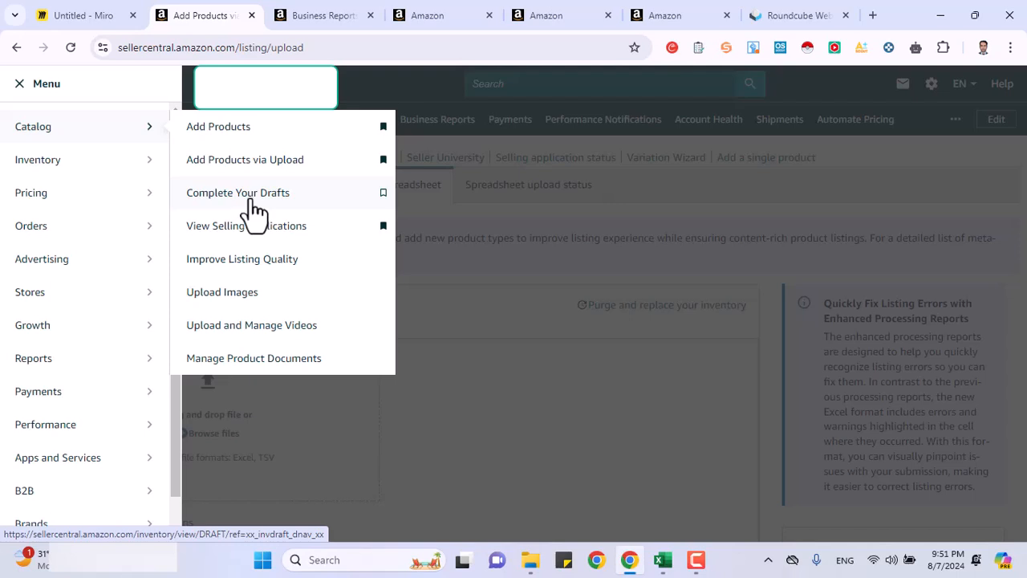
{"action": "mouse_move", "coordinate": [131, 167]}
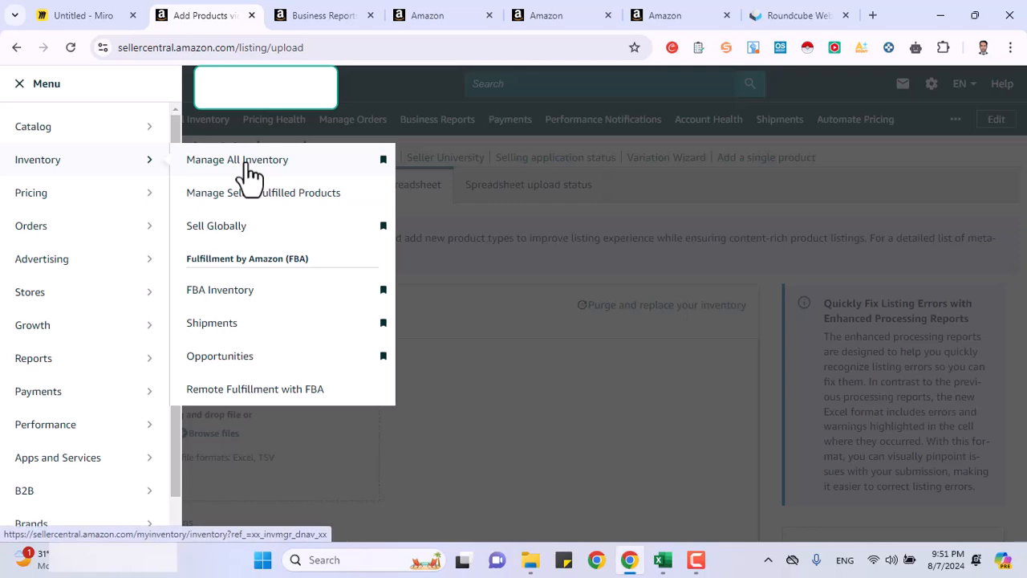
{"action": "left_click", "coordinate": [245, 165]}
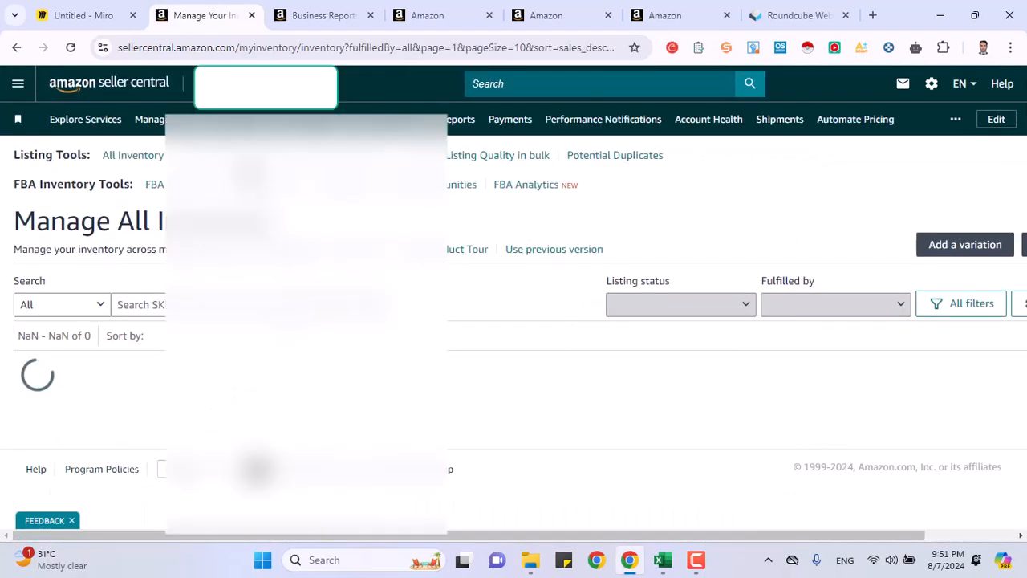
{"action": "scroll", "coordinate": [298, 283], "scroll_direction": "down", "scroll_amount": 4}
{"action": "scroll", "coordinate": [299, 282], "scroll_direction": "up", "scroll_amount": 2}
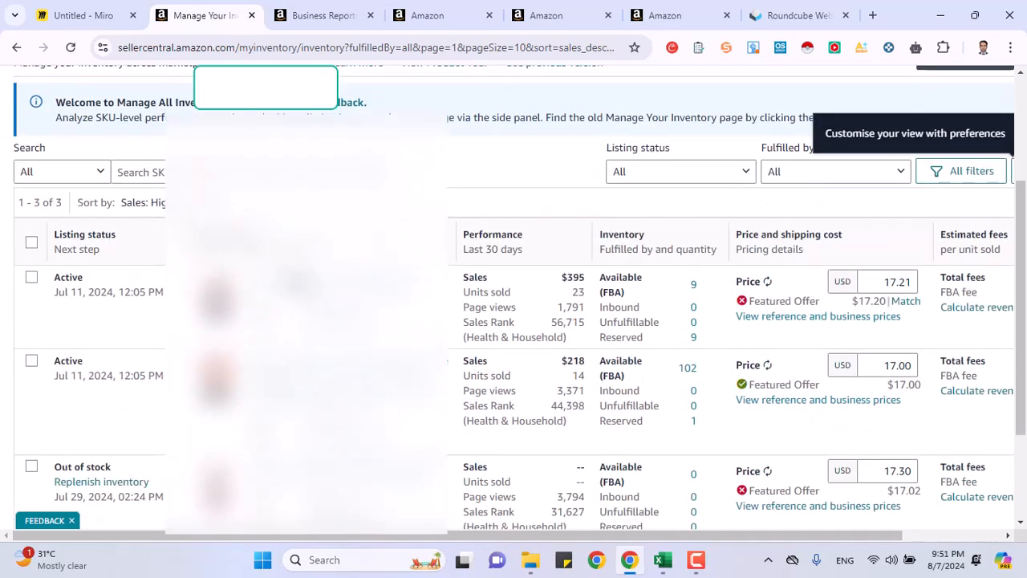
{"action": "scroll", "coordinate": [514, 297], "scroll_direction": "down", "scroll_amount": 1}
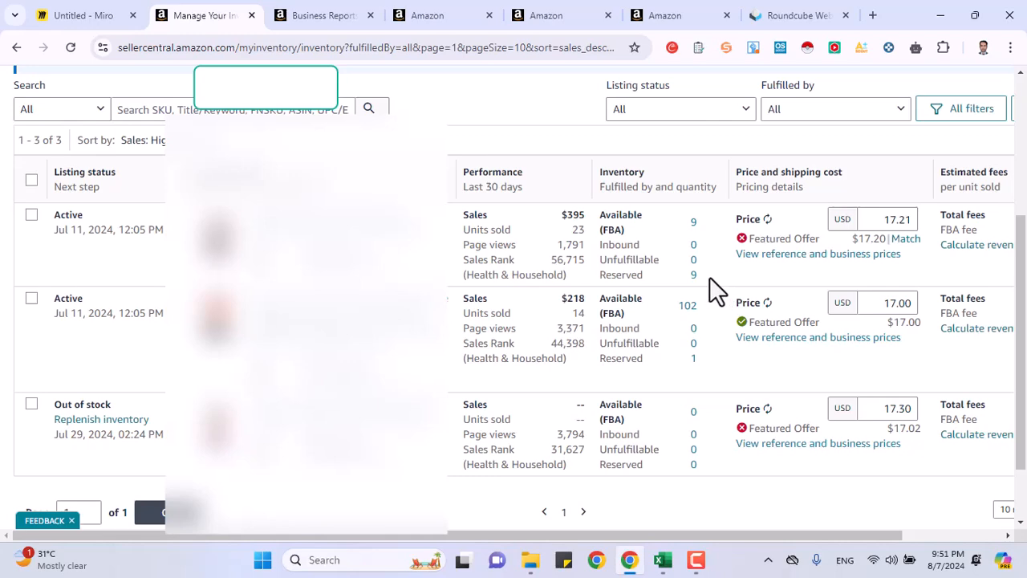
{"action": "scroll", "coordinate": [710, 277], "scroll_direction": "up", "scroll_amount": 4}
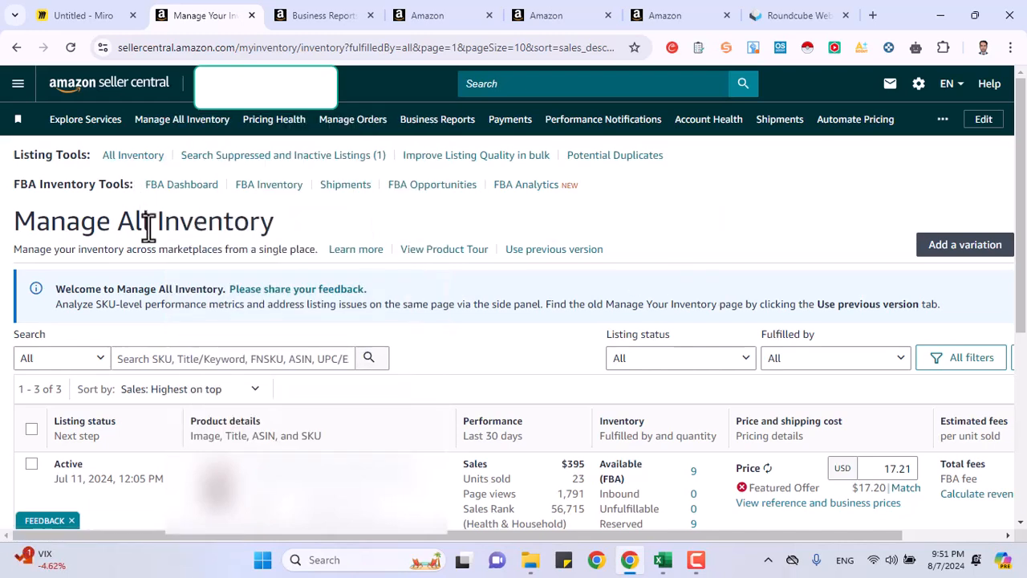
Locate the Search Suppressed and Inactive Listings link and the out-of-stock listing on the Manage All Inventory page.
{"action": "left_click_drag", "start_coordinate": [118, 222], "coordinate": [190, 221]}
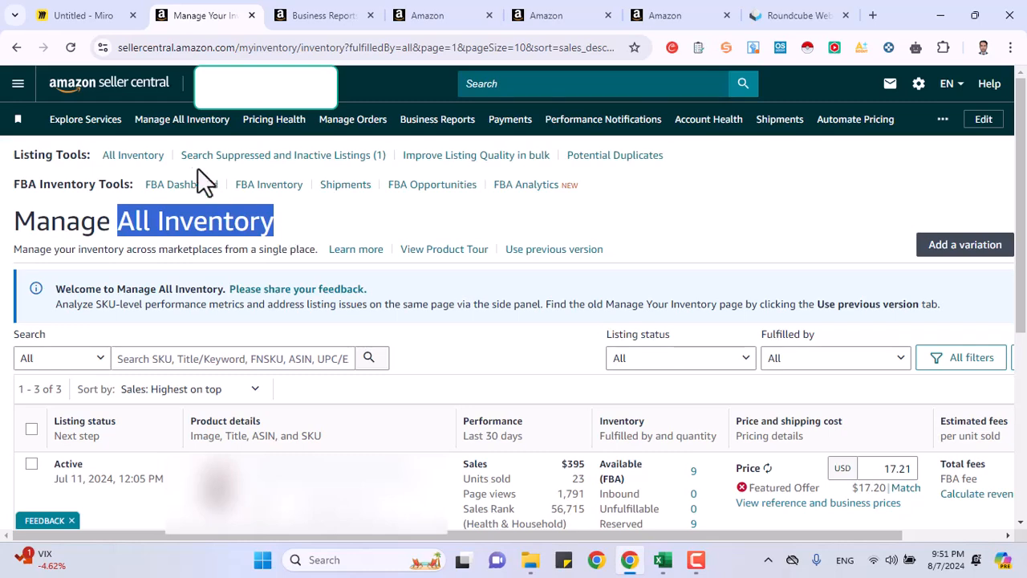
{"action": "left_click_drag", "start_coordinate": [180, 155], "coordinate": [386, 158]}
{"action": "scroll", "coordinate": [241, 322], "scroll_direction": "down", "scroll_amount": 5}
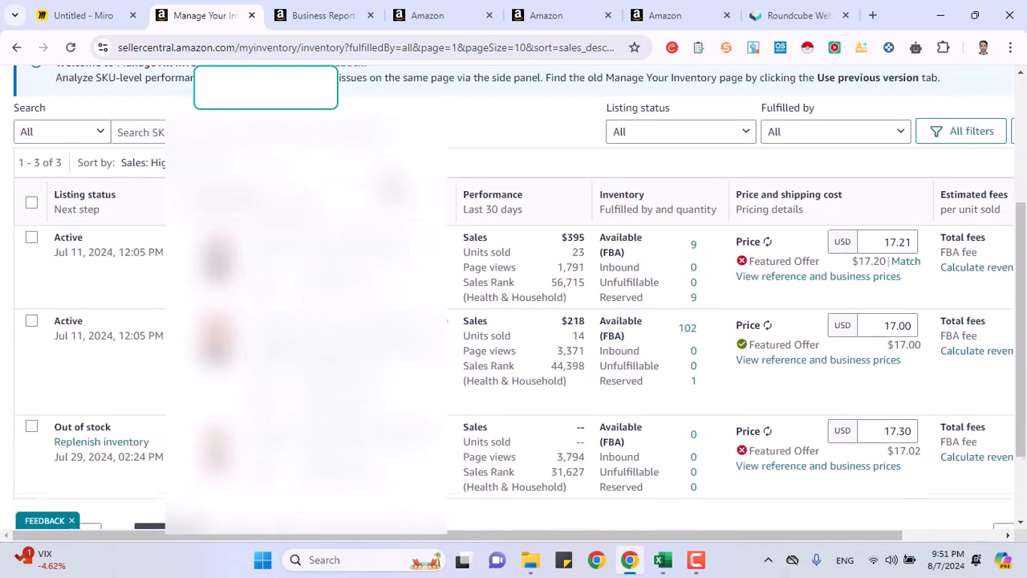
{"action": "left_click_drag", "start_coordinate": [50, 322], "coordinate": [131, 329]}
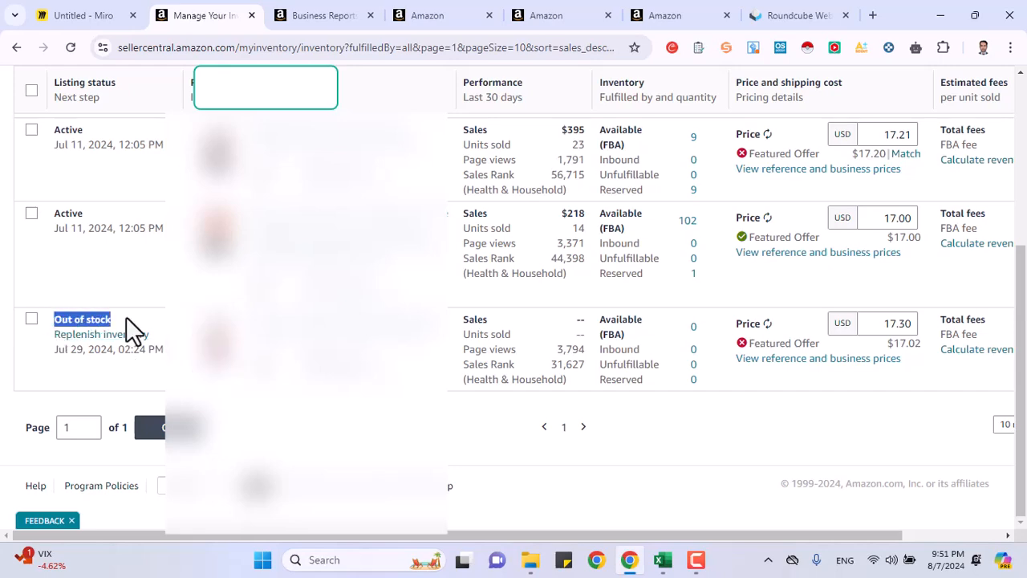
{"action": "scroll", "coordinate": [273, 240], "scroll_direction": "up", "scroll_amount": 5}
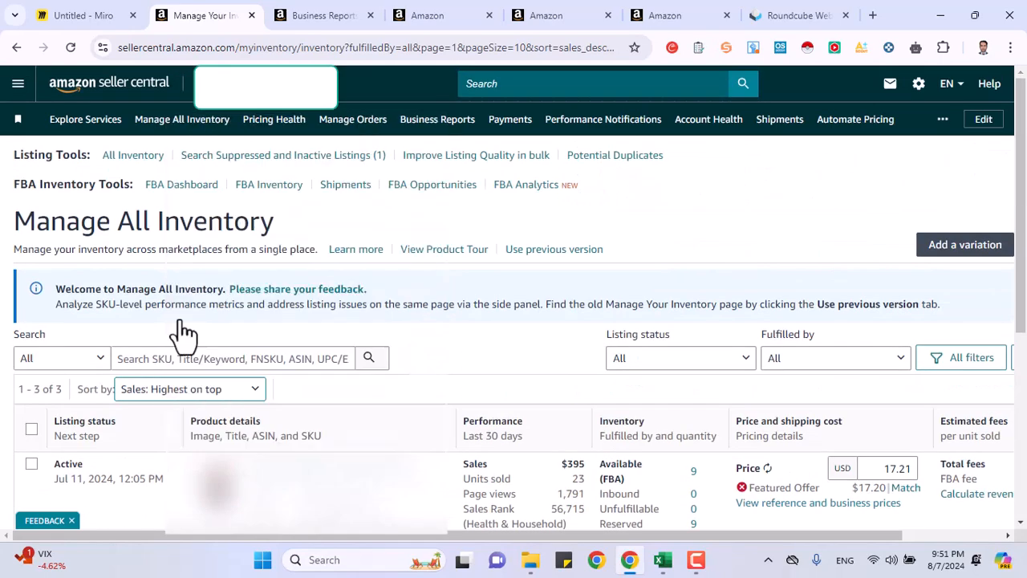
Open Search Suppressed and Inactive Listings in a new browser tab and review the reason given for the inactive listing.
{"action": "right_click", "coordinate": [307, 161]}
{"action": "left_click", "coordinate": [346, 172]}
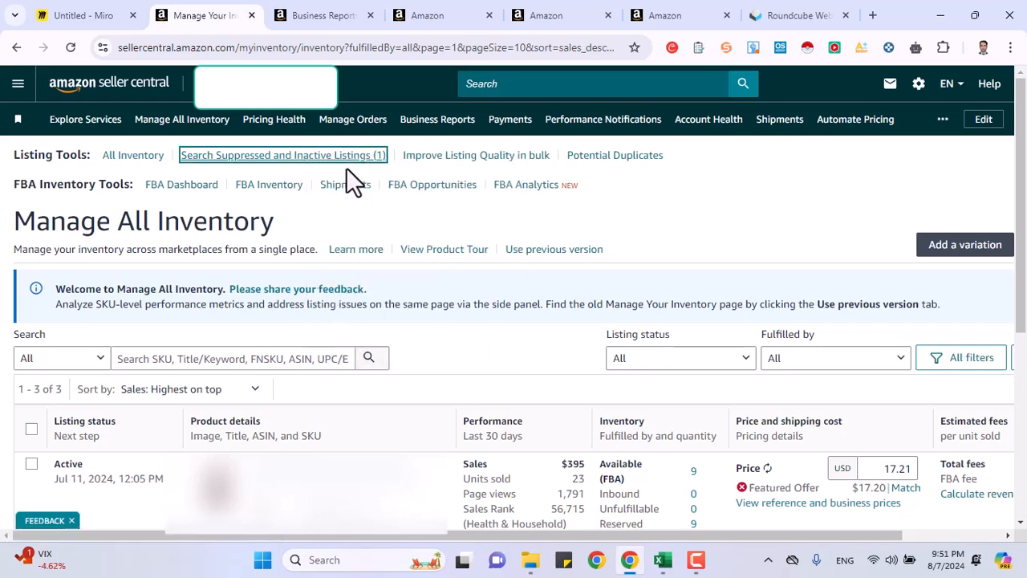
{"action": "left_click", "coordinate": [703, 16]}
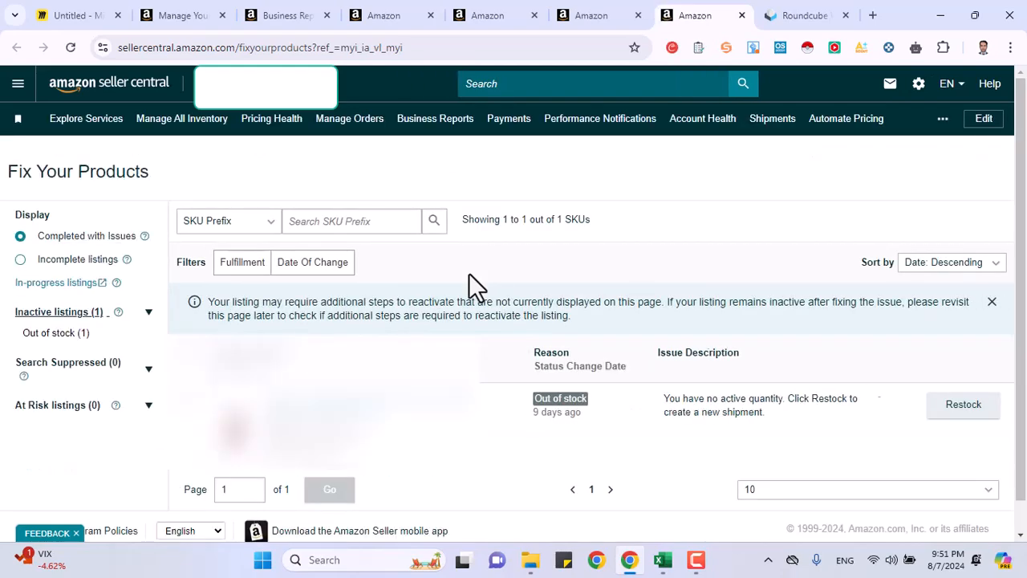
{"action": "scroll", "coordinate": [468, 273], "scroll_direction": "down", "scroll_amount": 1}
{"action": "left_click_drag", "start_coordinate": [529, 369], "coordinate": [607, 367]}
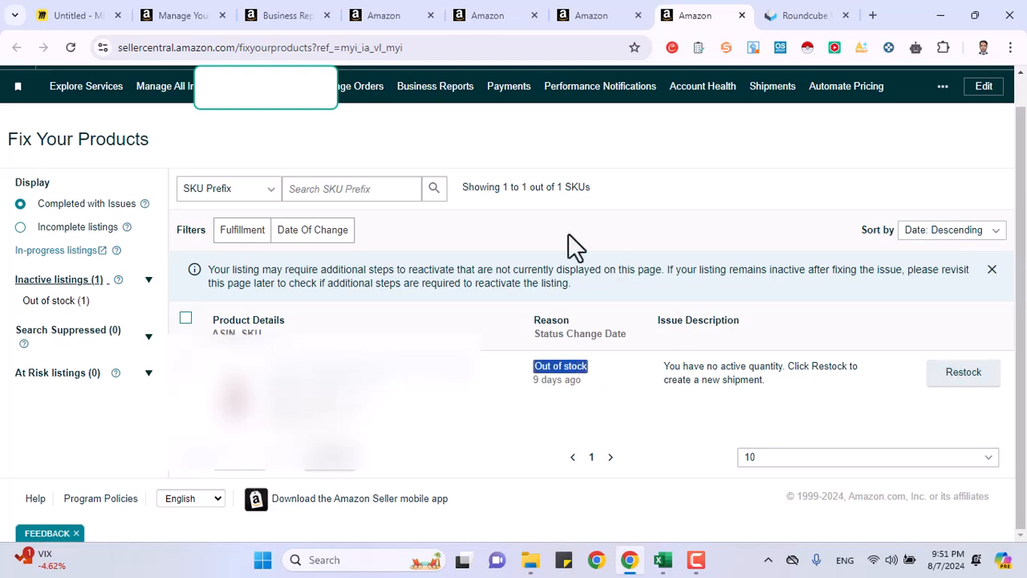
Return to the Manage All Inventory page and review the FBA Inventory Tools links and the listings table.
{"action": "left_click", "coordinate": [201, 14]}
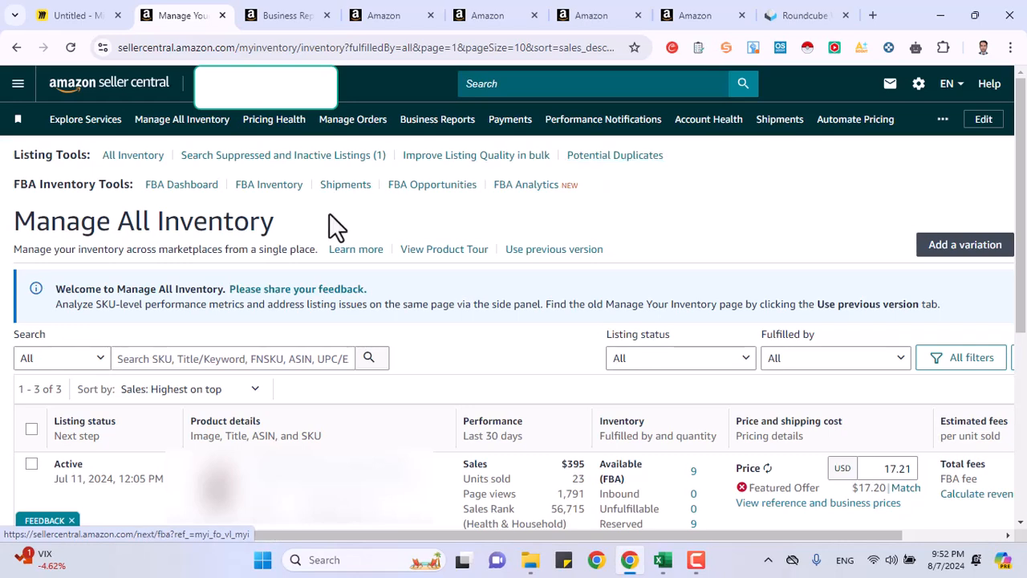
{"action": "left_click_drag", "start_coordinate": [139, 185], "coordinate": [565, 184]}
{"action": "left_click", "coordinate": [453, 223]}
{"action": "scroll", "coordinate": [454, 223], "scroll_direction": "down", "scroll_amount": 2}
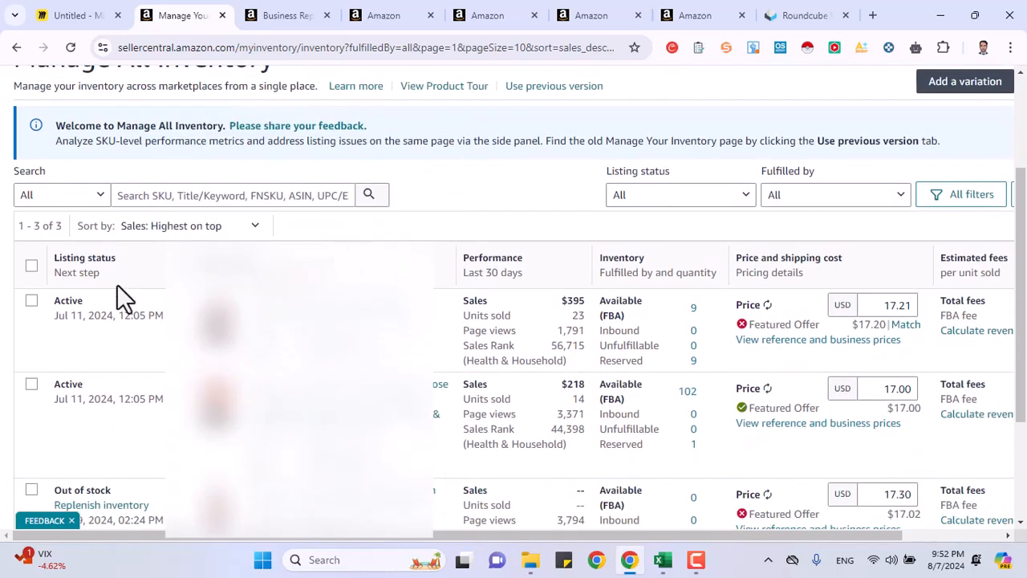
{"action": "scroll", "coordinate": [90, 316], "scroll_direction": "down", "scroll_amount": 1}
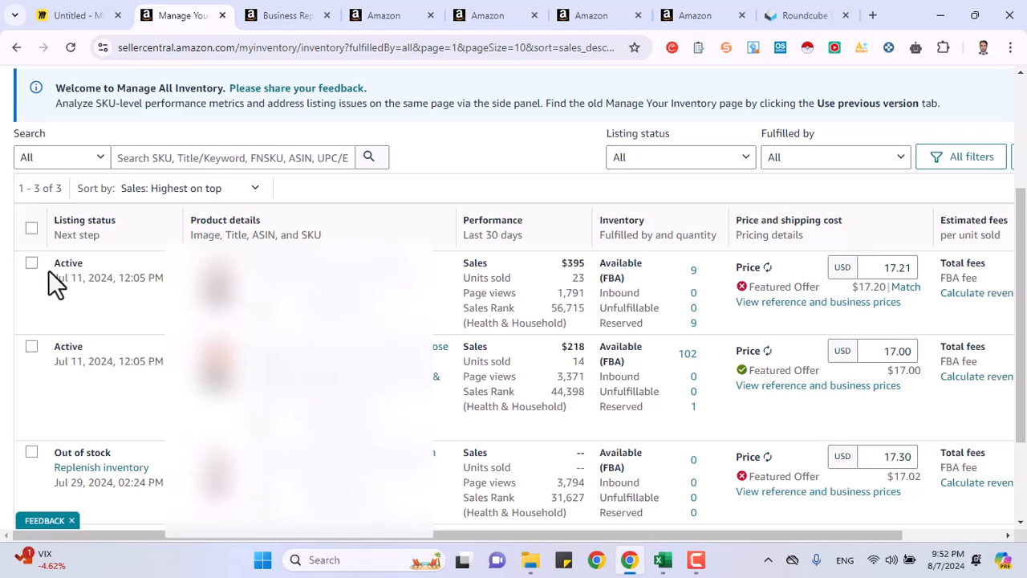
{"action": "scroll", "coordinate": [50, 273], "scroll_direction": "up", "scroll_amount": 1}
{"action": "scroll", "coordinate": [51, 277], "scroll_direction": "down", "scroll_amount": 1}
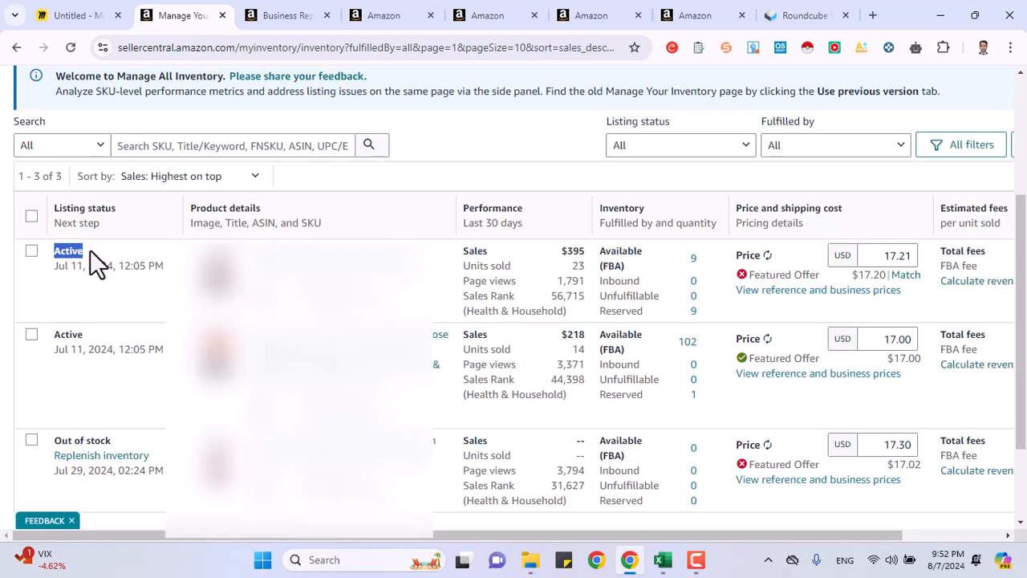
Examine the first listing's status, listing date and product details on the Manage All Inventory page.
{"action": "left_click", "coordinate": [698, 261]}
{"action": "left_click_drag", "start_coordinate": [50, 252], "coordinate": [83, 251]}
{"action": "left_click_drag", "start_coordinate": [53, 267], "coordinate": [64, 267]}
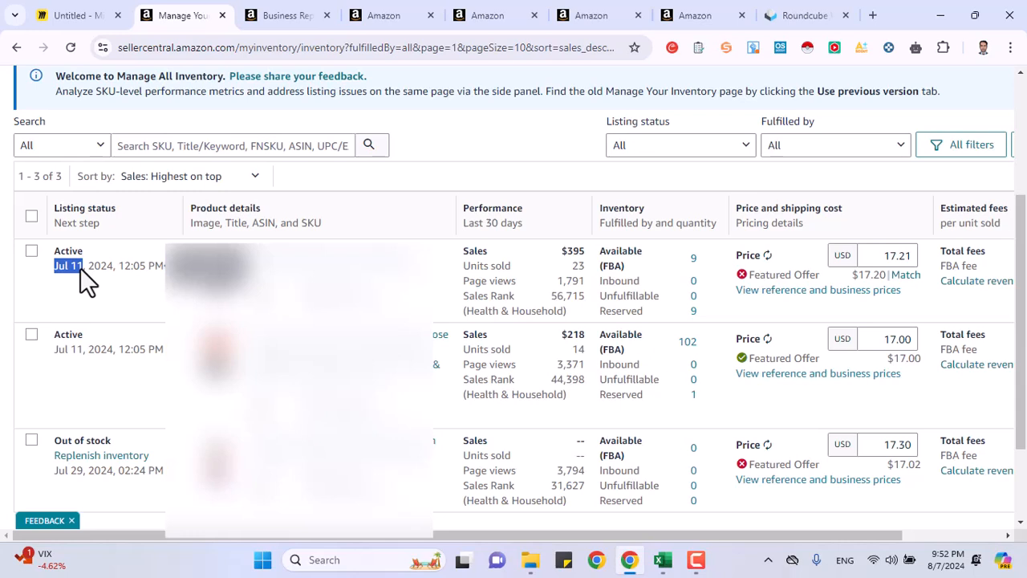
{"action": "left_click_drag", "start_coordinate": [79, 267], "coordinate": [165, 277]}
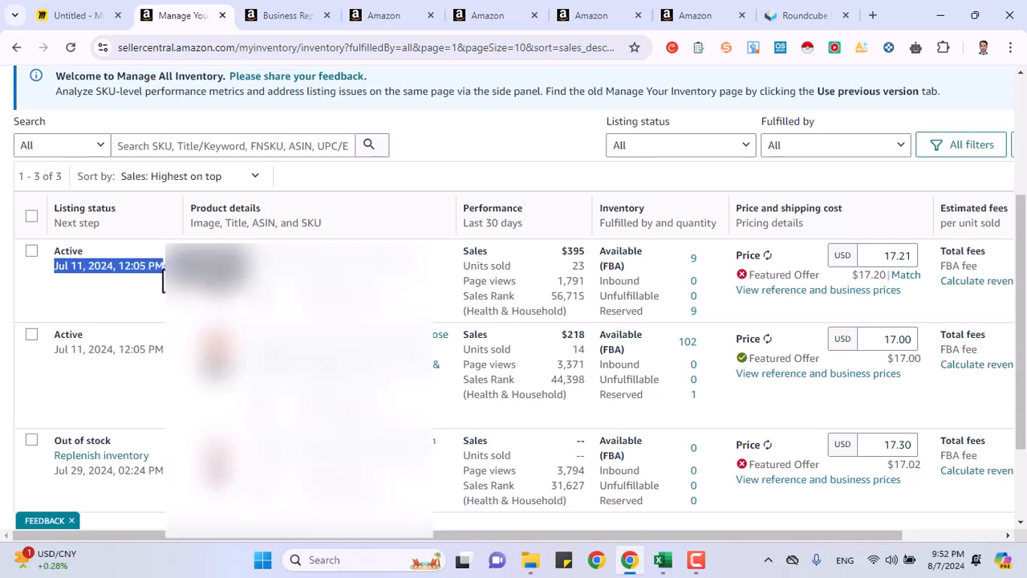
{"action": "left_click", "coordinate": [702, 258]}
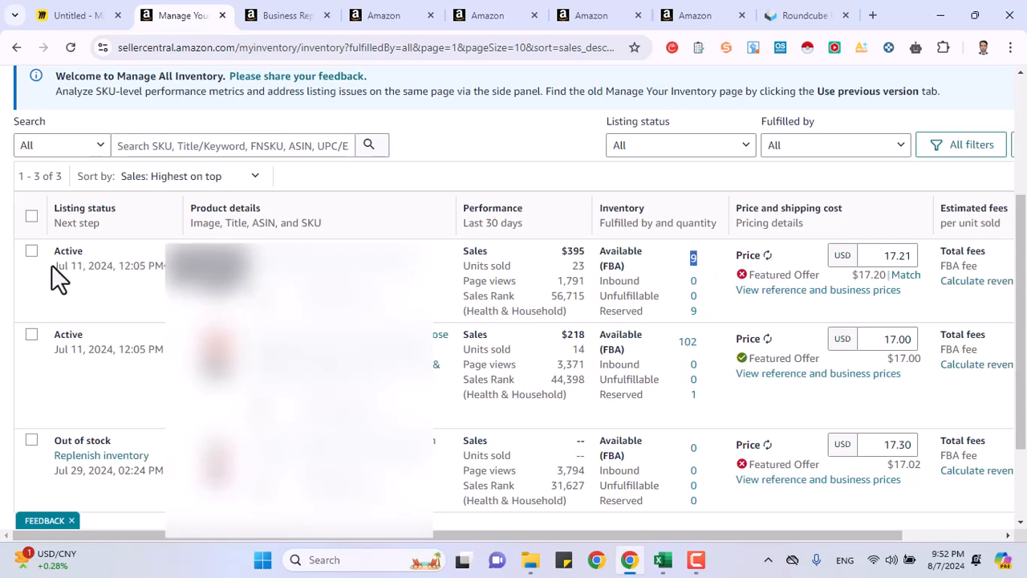
{"action": "left_click_drag", "start_coordinate": [54, 266], "coordinate": [85, 267]}
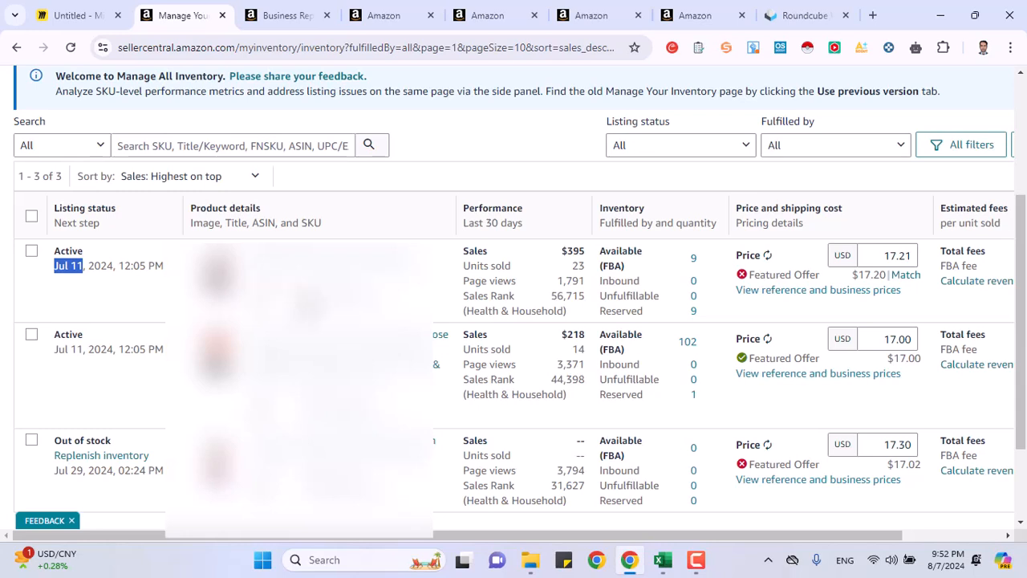
{"action": "left_click_drag", "start_coordinate": [308, 279], "coordinate": [281, 321]}
{"action": "left_click", "coordinate": [281, 321]}
{"action": "double_click", "coordinate": [258, 304]}
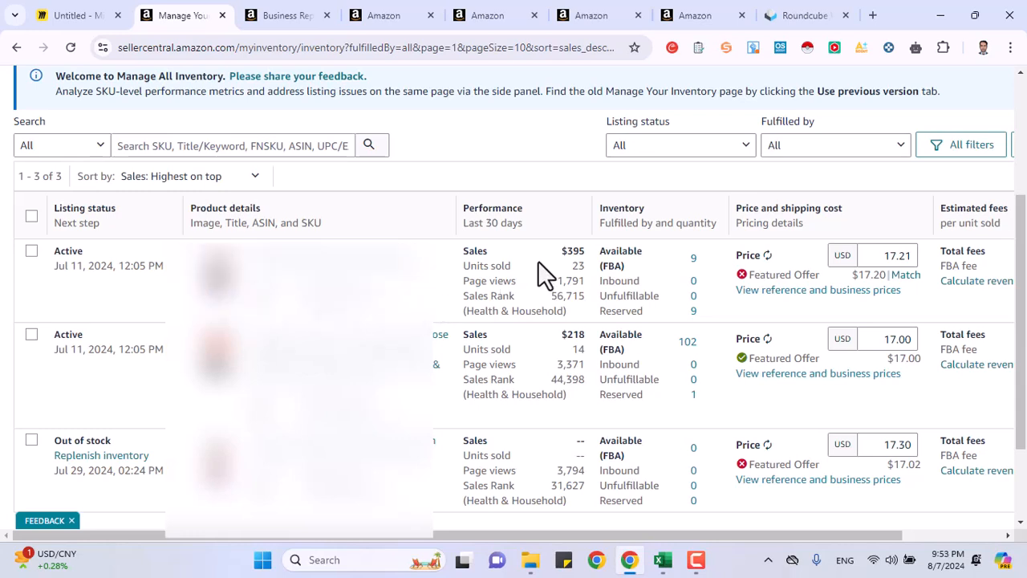
Review the first listing's last 30 days performance, including sales, units sold, page views and category sales rank.
{"action": "left_click_drag", "start_coordinate": [484, 223], "coordinate": [522, 224]}
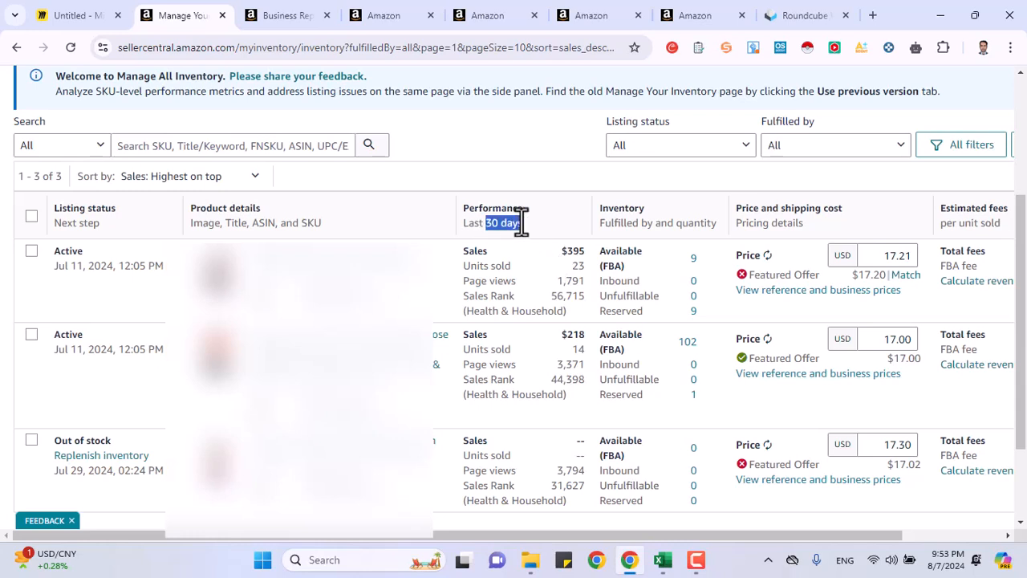
{"action": "left_click_drag", "start_coordinate": [560, 252], "coordinate": [578, 295]}
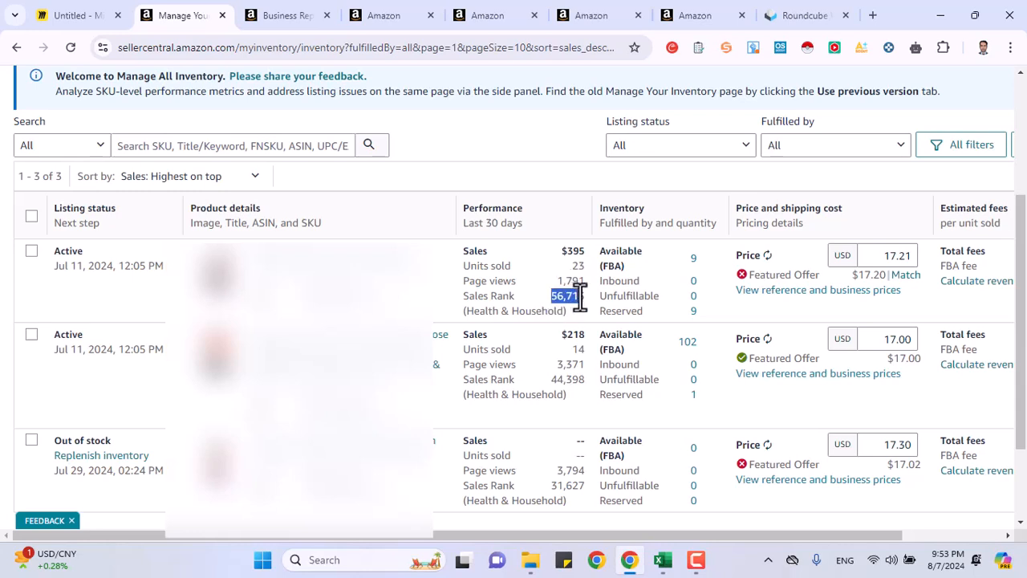
{"action": "left_click_drag", "start_coordinate": [485, 311], "coordinate": [536, 311]}
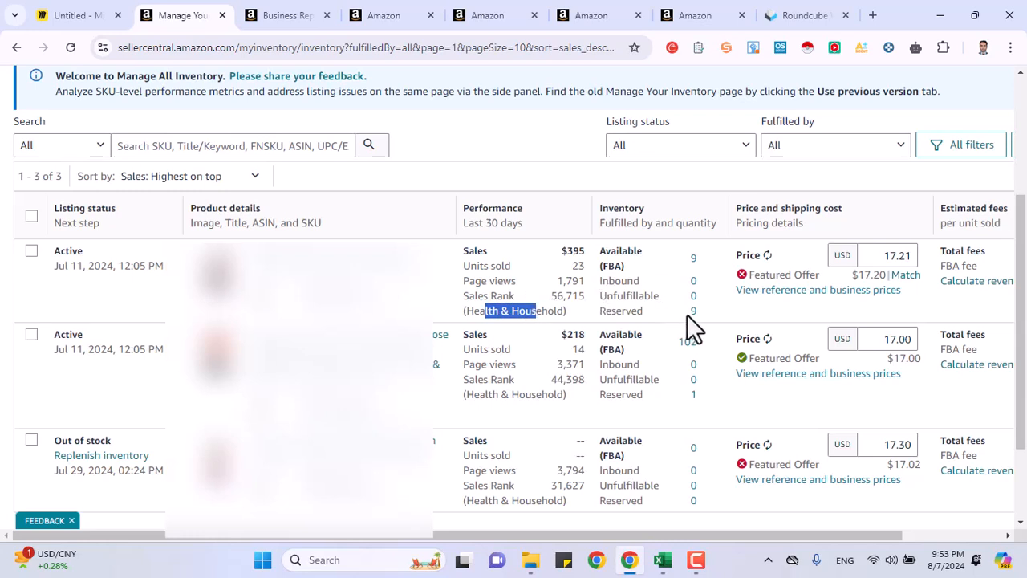
Compare the first listing's available, inbound, unfulfillable and reserved FBA inventory quantities.
{"action": "left_click_drag", "start_coordinate": [687, 314], "coordinate": [701, 313]}
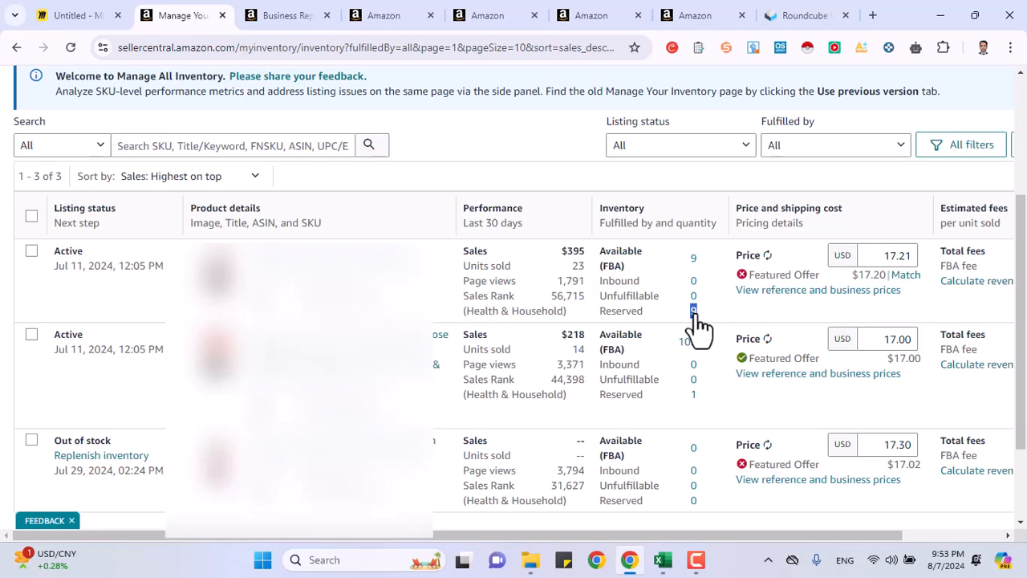
{"action": "left_click", "coordinate": [689, 263]}
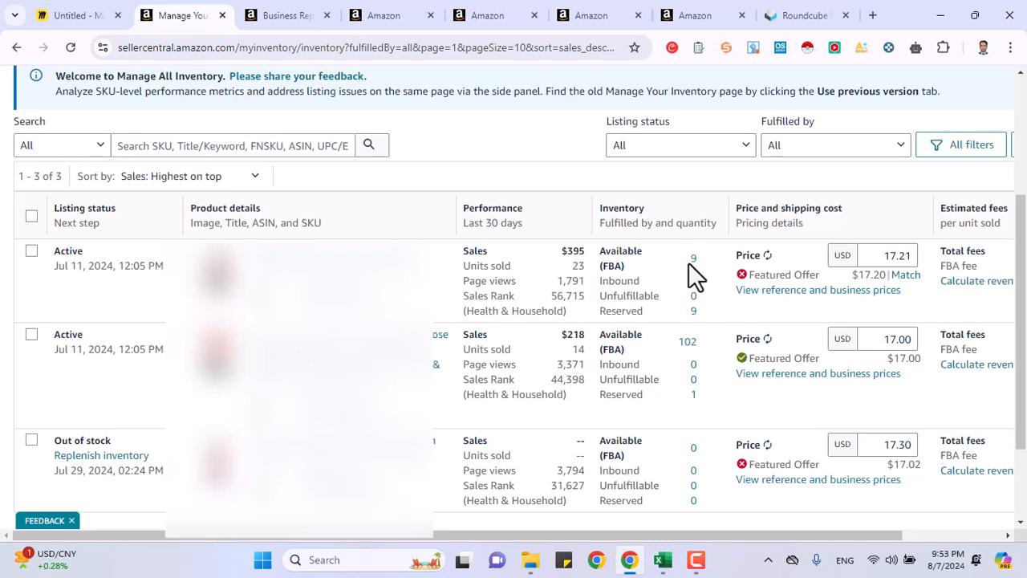
{"action": "left_click", "coordinate": [689, 313]}
{"action": "double_click", "coordinate": [695, 260]}
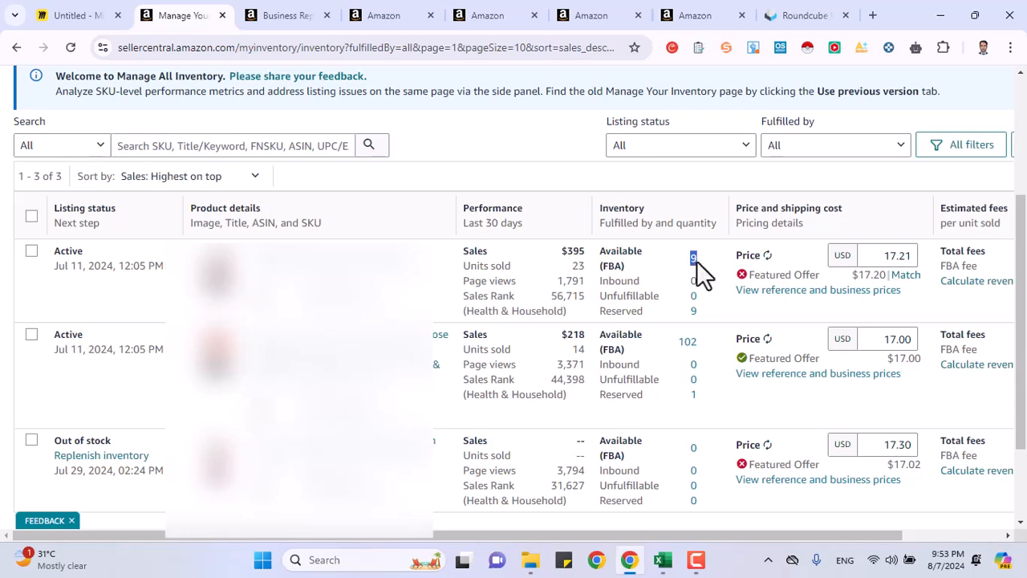
{"action": "double_click", "coordinate": [693, 311]}
{"action": "double_click", "coordinate": [693, 257]}
{"action": "double_click", "coordinate": [692, 312]}
{"action": "left_click", "coordinate": [684, 265]}
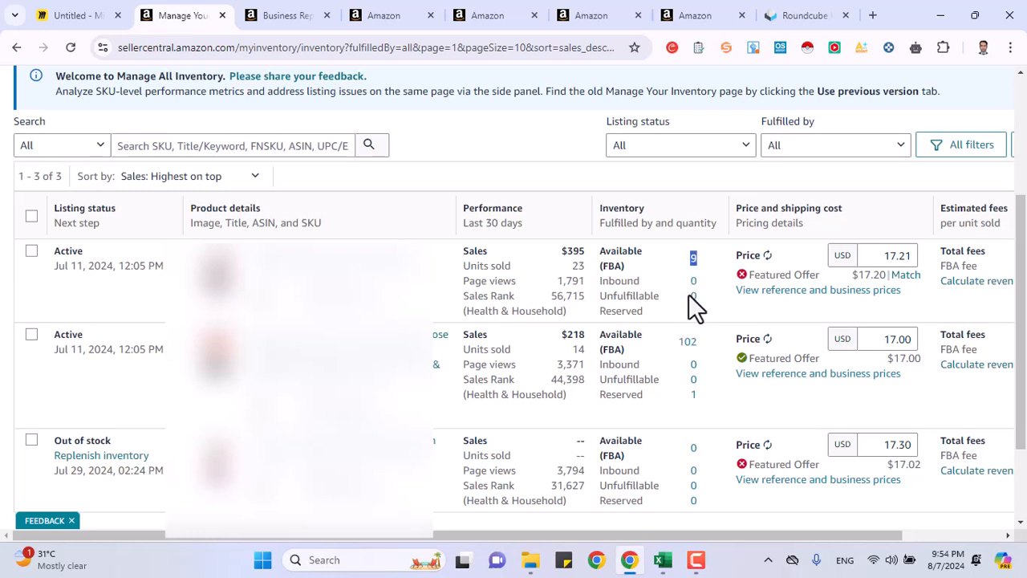
{"action": "double_click", "coordinate": [694, 297]}
{"action": "double_click", "coordinate": [692, 281]}
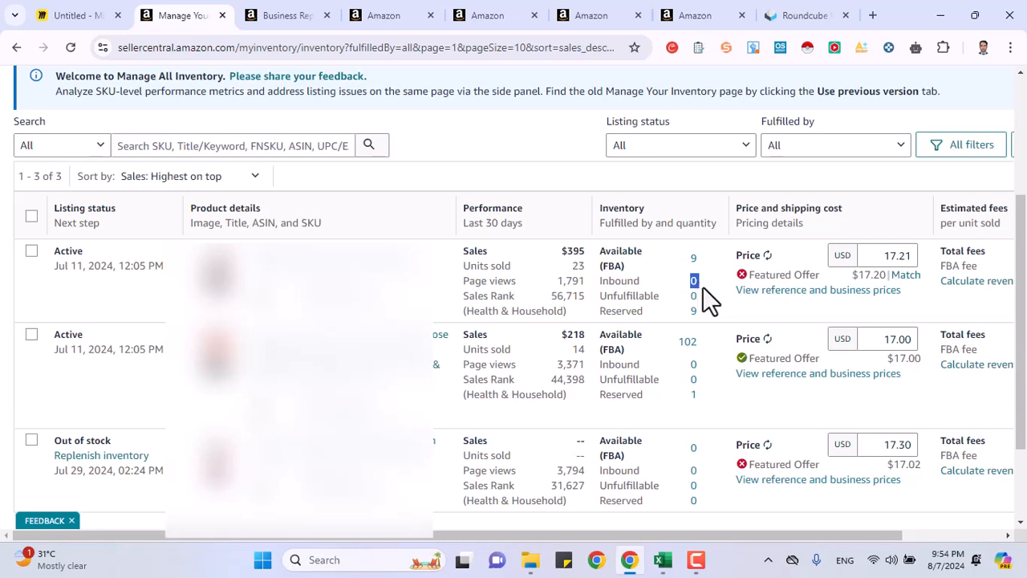
{"action": "double_click", "coordinate": [686, 317]}
{"action": "left_click_drag", "start_coordinate": [684, 319], "coordinate": [697, 255]}
Compare the first listing's own price with its Featured Offer price and check the Featured Offer status.
{"action": "left_click", "coordinate": [723, 259]}
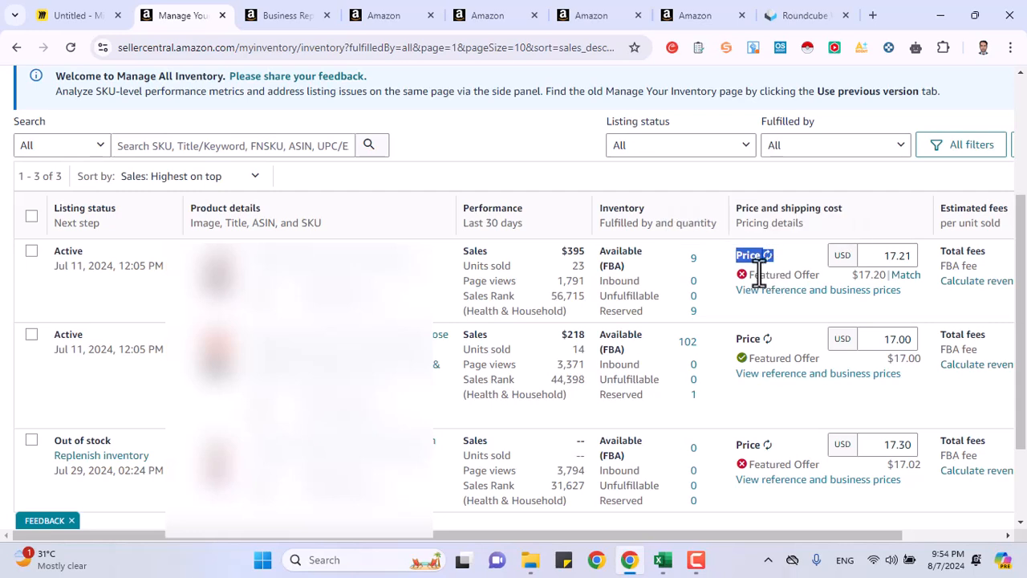
{"action": "mouse_move", "coordinate": [749, 275]}
{"action": "left_mouse_down"}
{"action": "mouse_move", "coordinate": [810, 271]}
{"action": "mouse_move", "coordinate": [729, 275]}
{"action": "left_mouse_up"}
{"action": "scroll", "coordinate": [729, 275], "scroll_direction": "up", "scroll_amount": 1}
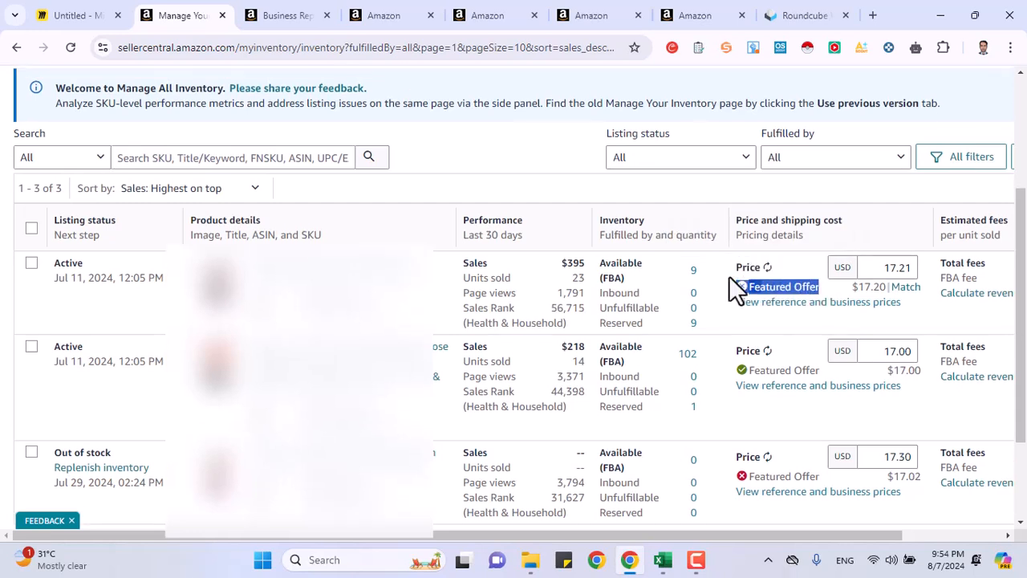
{"action": "left_click_drag", "start_coordinate": [818, 103], "coordinate": [921, 103]}
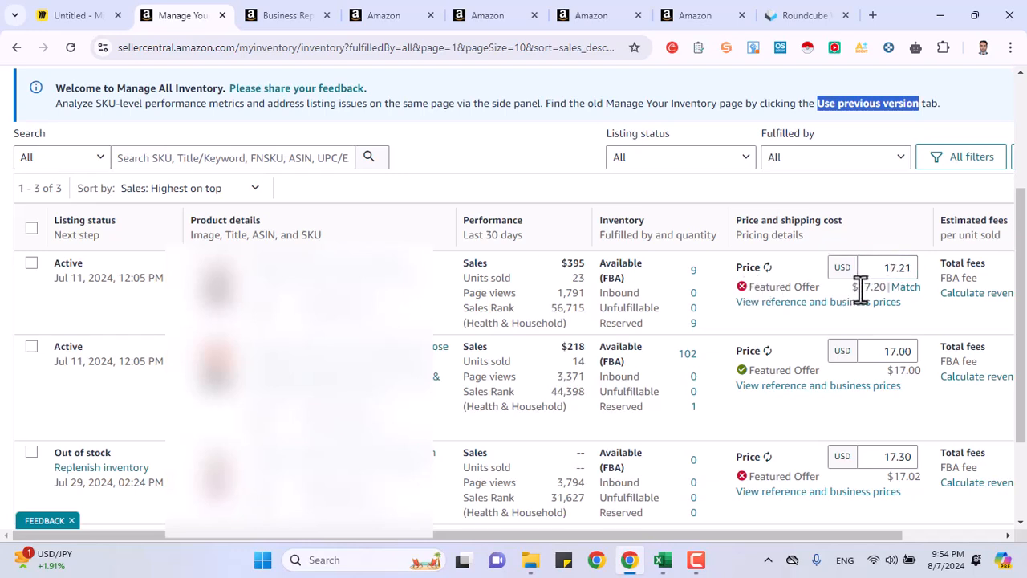
{"action": "left_click", "coordinate": [744, 287]}
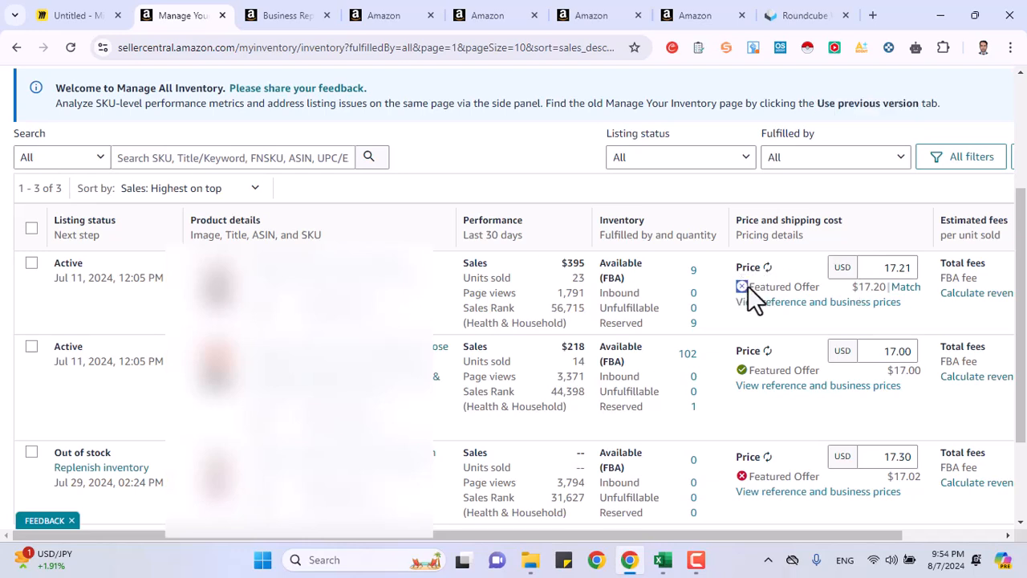
{"action": "left_click_drag", "start_coordinate": [750, 287], "coordinate": [911, 267]}
{"action": "left_click", "coordinate": [884, 290]}
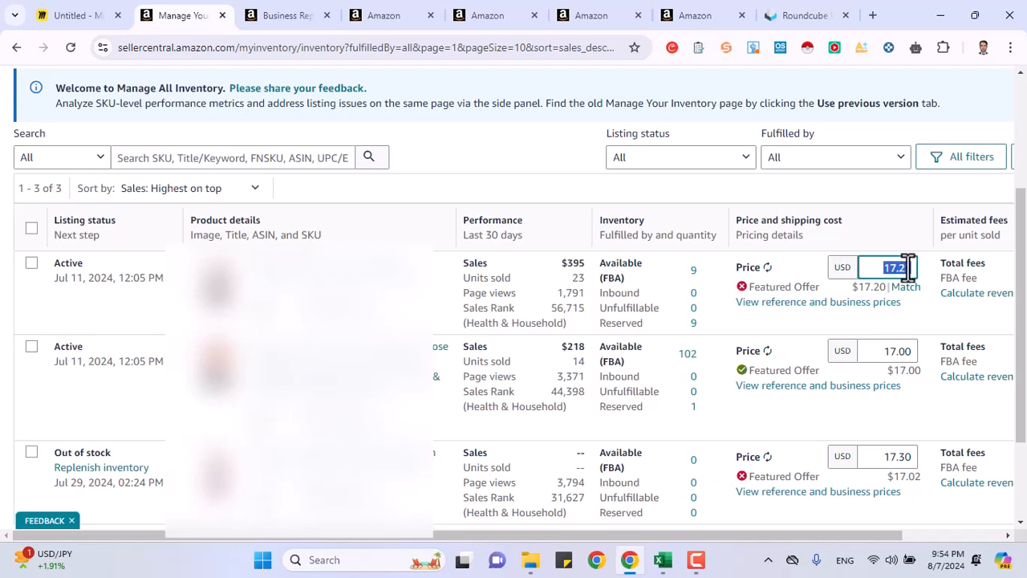
Set the first listing's price to 17.20 USD and save the change.
{"action": "left_click", "coordinate": [906, 269]}
{"action": "double_click", "coordinate": [907, 269]}
{"action": "left_click", "coordinate": [907, 270]}
{"action": "double_click", "coordinate": [908, 271]}
{"action": "left_click", "coordinate": [907, 271]}
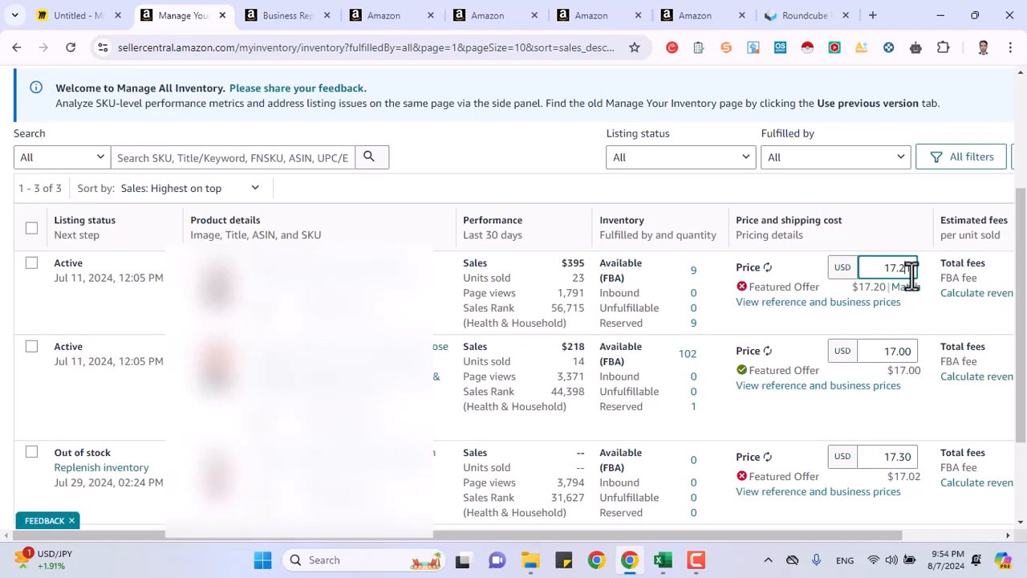
{"action": "key", "text": "shift+Right"}
{"action": "type", "text": "0"}
{"action": "scroll", "coordinate": [915, 277], "scroll_direction": "down", "scroll_amount": 3}
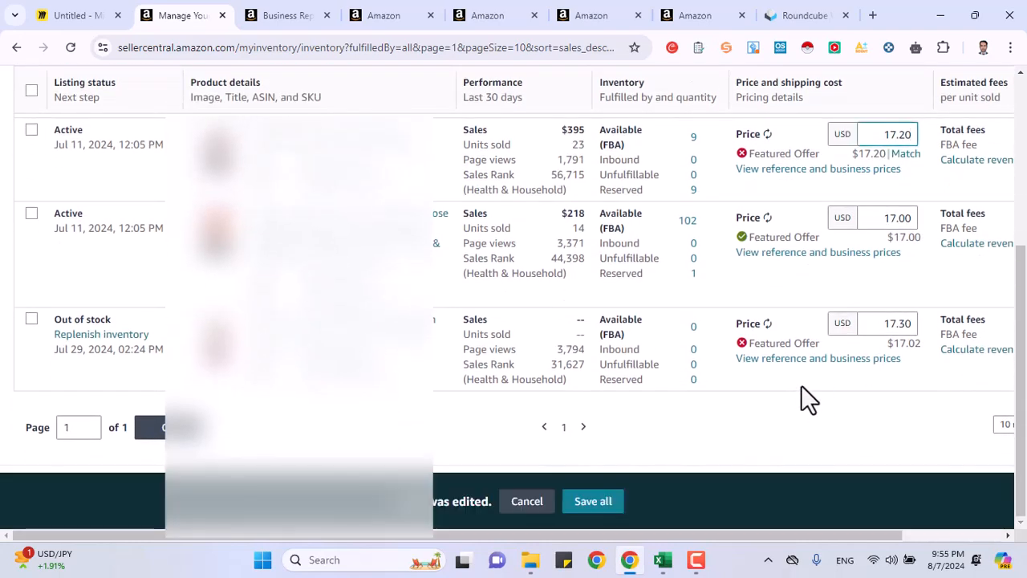
{"action": "left_click", "coordinate": [598, 502]}
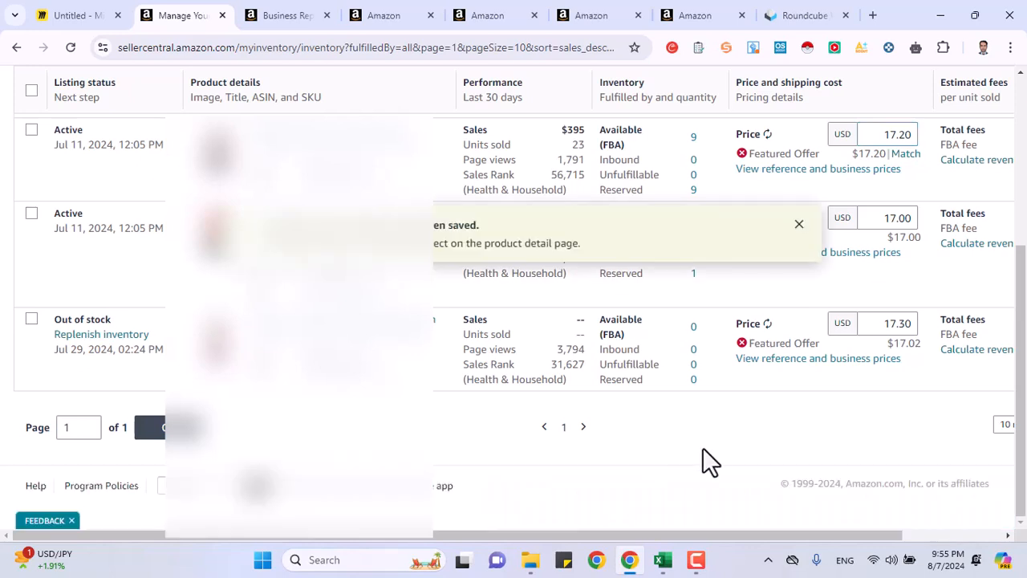
{"action": "left_click_drag", "start_coordinate": [266, 242], "coordinate": [584, 243]}
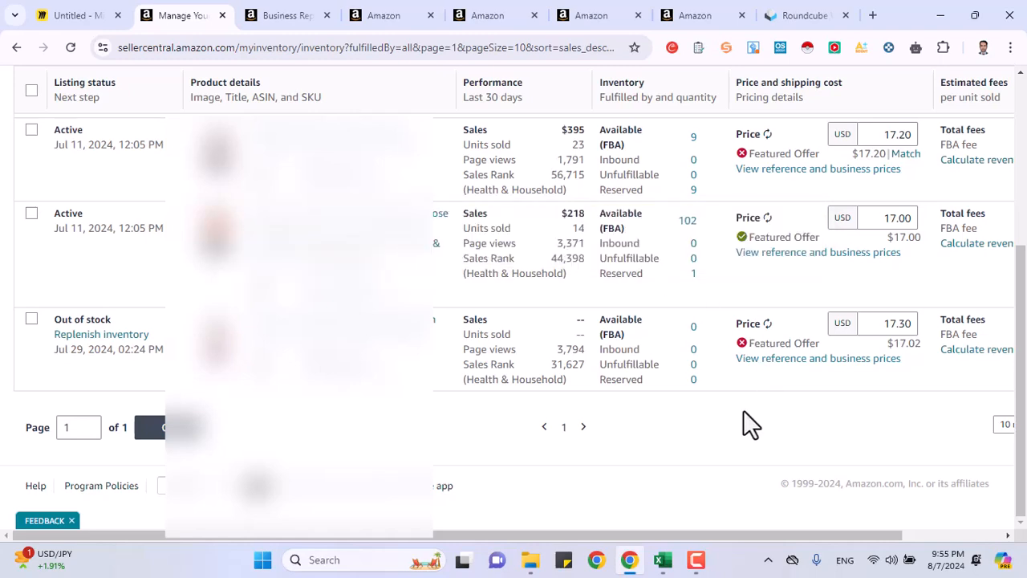
Review the first listing's saved price and its estimated fees per unit sold.
{"action": "scroll", "coordinate": [750, 426], "scroll_direction": "up", "scroll_amount": 1}
{"action": "double_click", "coordinate": [883, 233]}
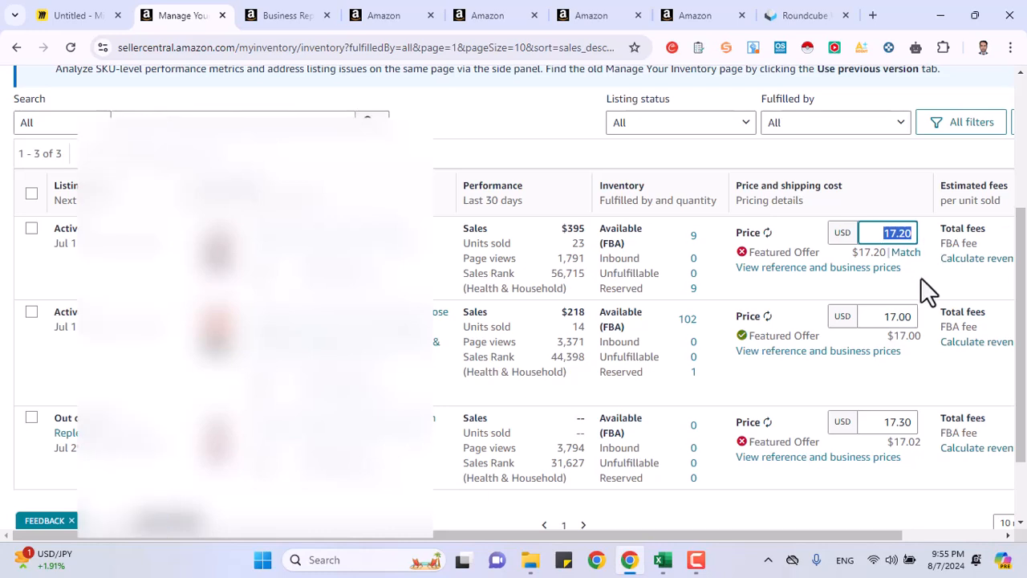
{"action": "scroll", "coordinate": [921, 276], "scroll_direction": "right", "scroll_amount": 3}
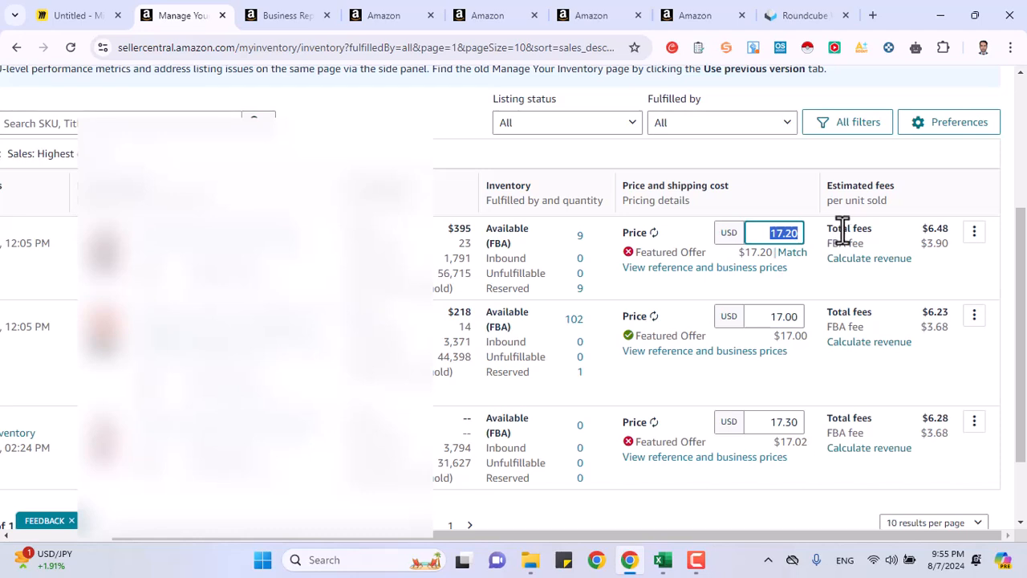
{"action": "left_click", "coordinate": [890, 232]}
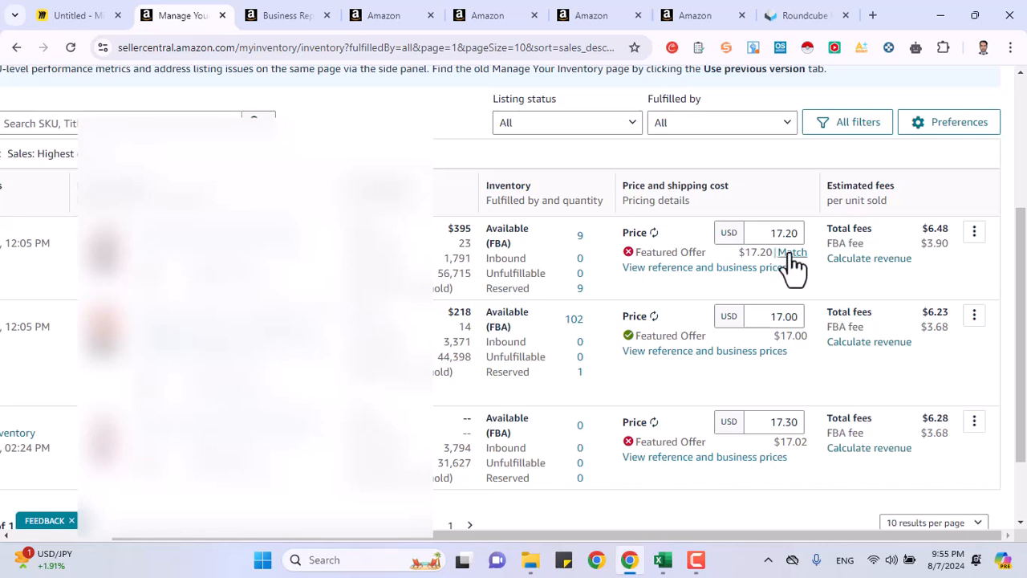
Check the first listing's pricing details, including its reference prices and its minimum and maximum price guardrails.
{"action": "left_click", "coordinate": [680, 272]}
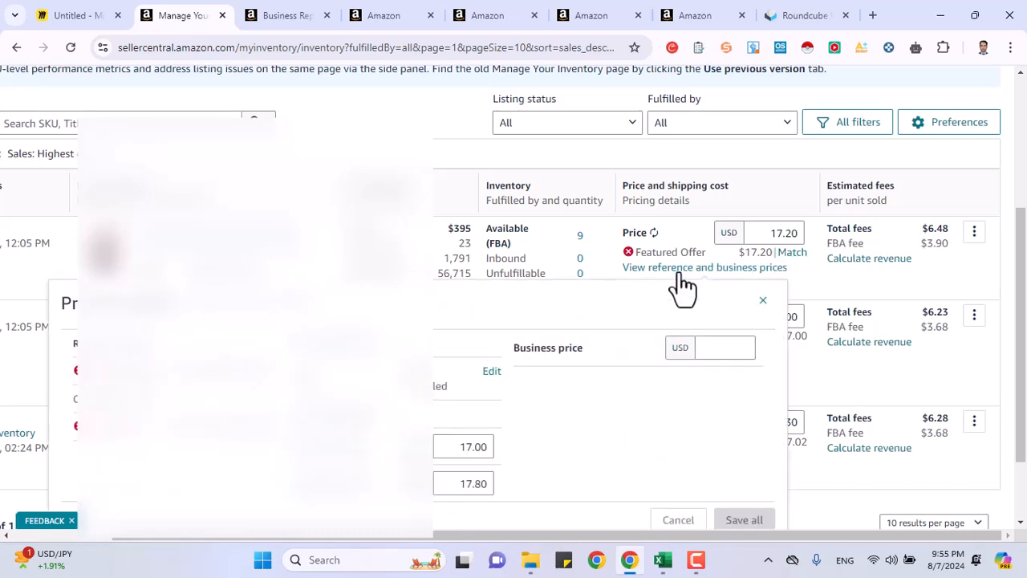
{"action": "scroll", "coordinate": [583, 408], "scroll_direction": "down", "scroll_amount": 2}
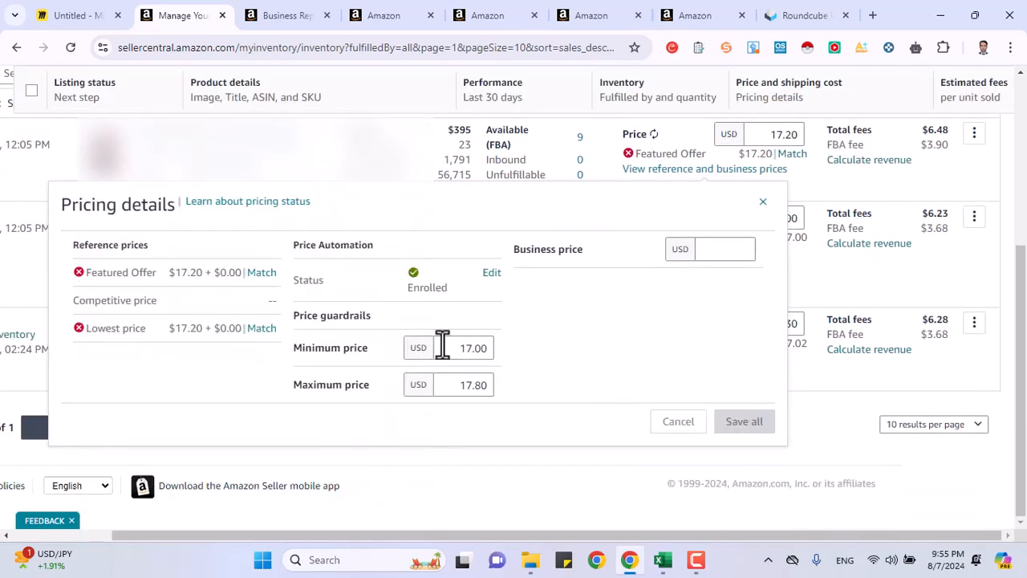
{"action": "left_click_drag", "start_coordinate": [455, 349], "coordinate": [480, 358]}
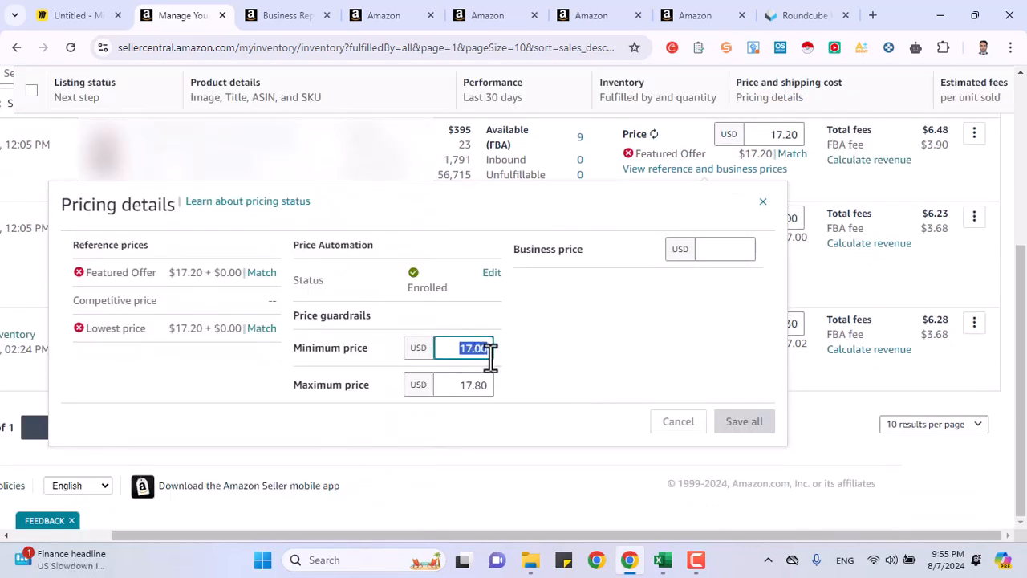
{"action": "left_click_drag", "start_coordinate": [449, 392], "coordinate": [484, 394]}
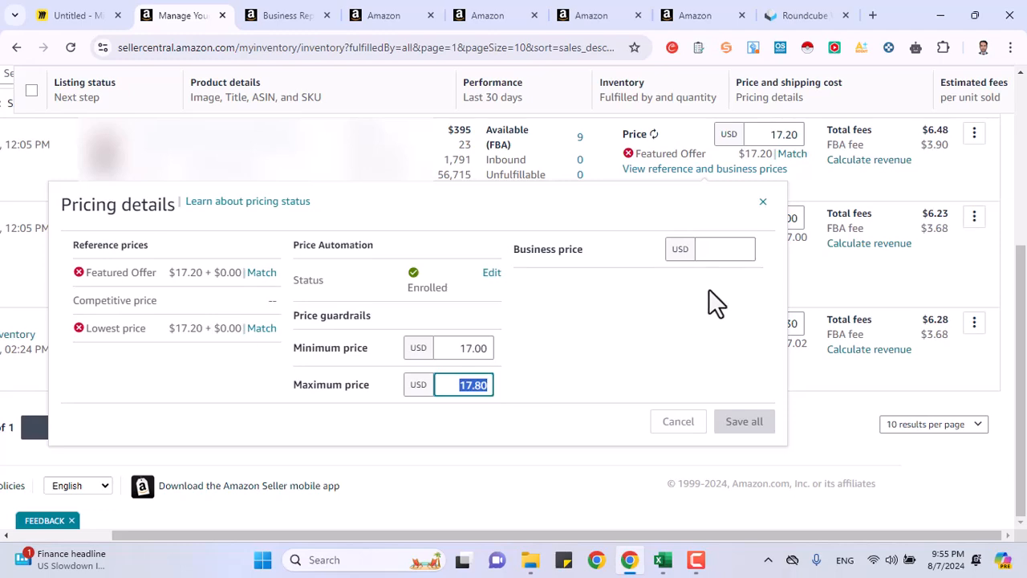
{"action": "left_click", "coordinate": [762, 204]}
{"action": "scroll", "coordinate": [841, 179], "scroll_direction": "up", "scroll_amount": 2}
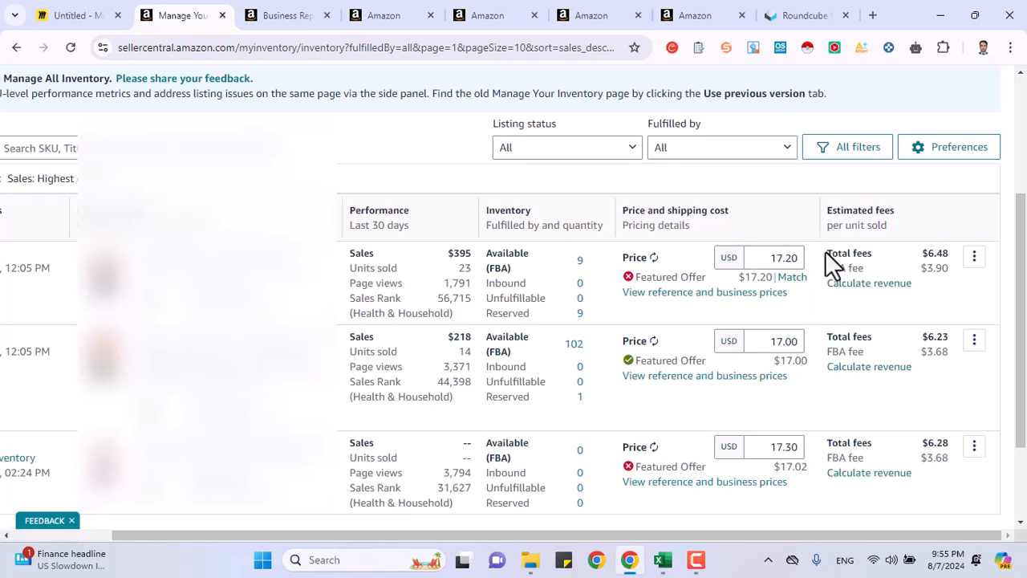
Open the first listing's Revenue Calculator from its estimated fees and set the item price to 17.2 dollars.
{"action": "left_click_drag", "start_coordinate": [826, 253], "coordinate": [947, 272]}
{"action": "left_click", "coordinate": [867, 284]}
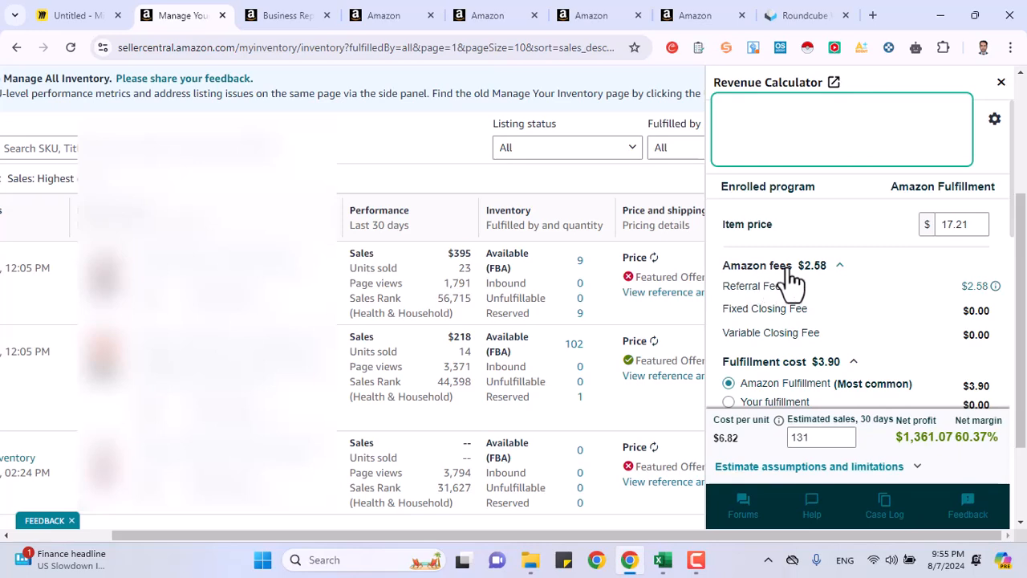
{"action": "left_click", "coordinate": [960, 226]}
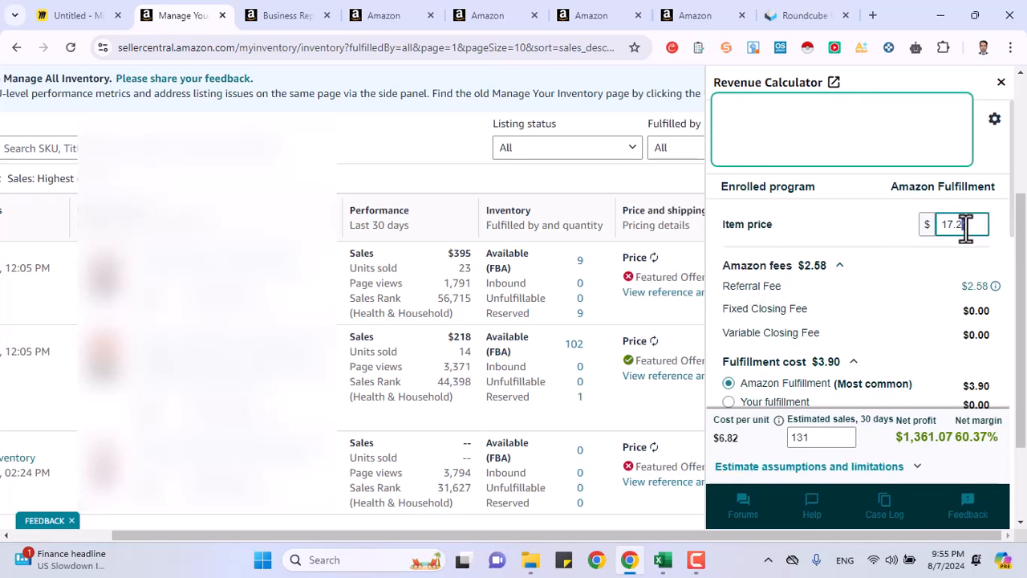
{"action": "left_click", "coordinate": [918, 298]}
Review the Revenue Calculator's fulfillment, inbound placement and cost of goods sold fields, and close the calculator.
{"action": "scroll", "coordinate": [917, 298], "scroll_direction": "down", "scroll_amount": 5}
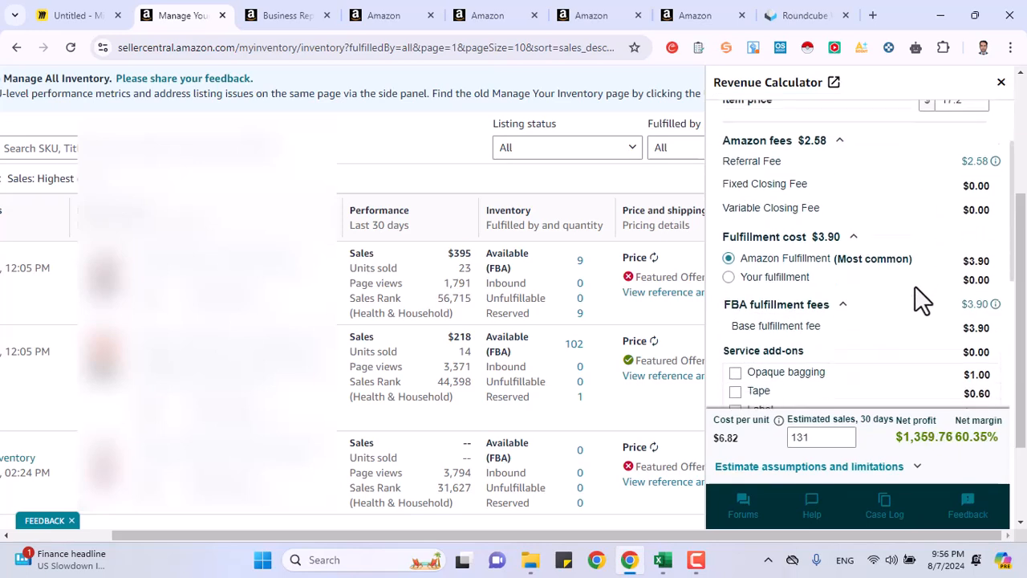
{"action": "scroll", "coordinate": [915, 285], "scroll_direction": "down", "scroll_amount": 8}
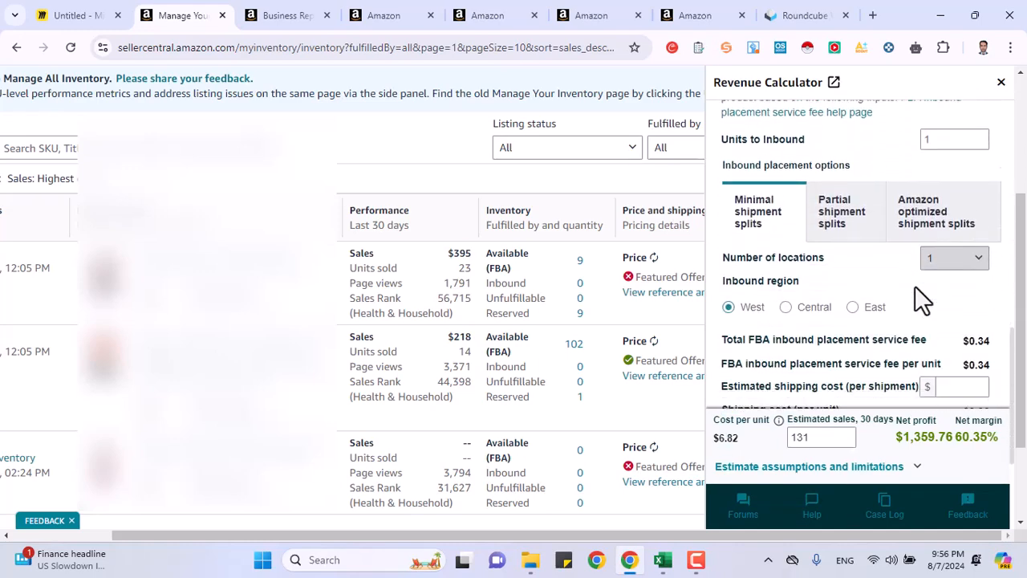
{"action": "left_click", "coordinate": [952, 287]}
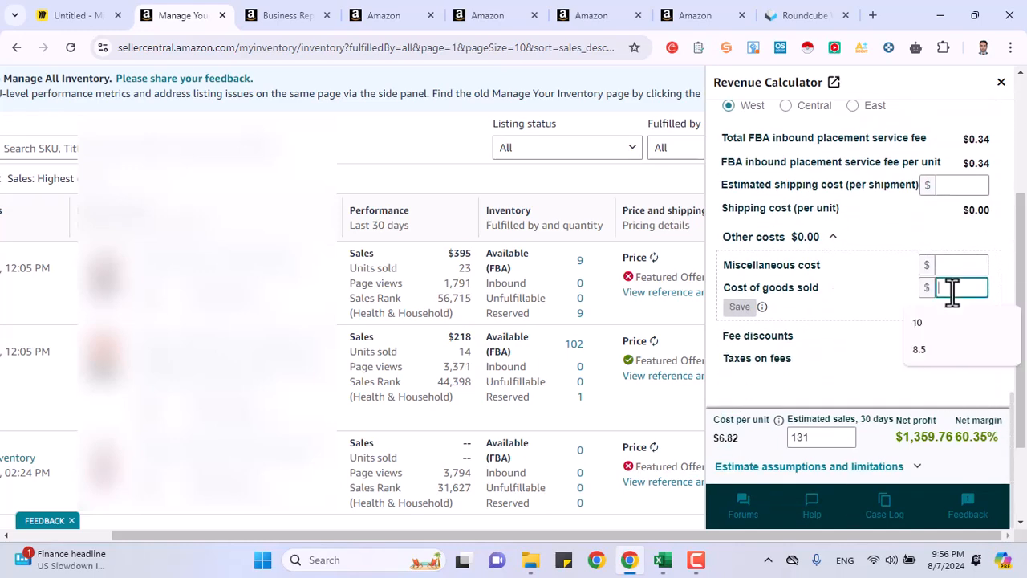
{"action": "left_click", "coordinate": [1001, 81]}
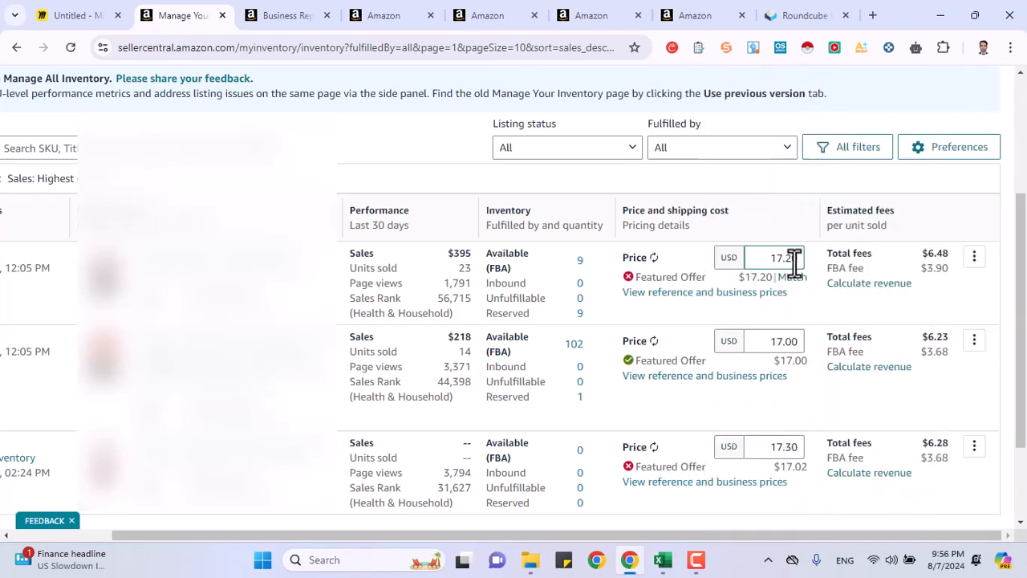
Compare the Featured Offer status of the second listing with that of the first listing.
{"action": "scroll", "coordinate": [831, 325], "scroll_direction": "down", "scroll_amount": 1}
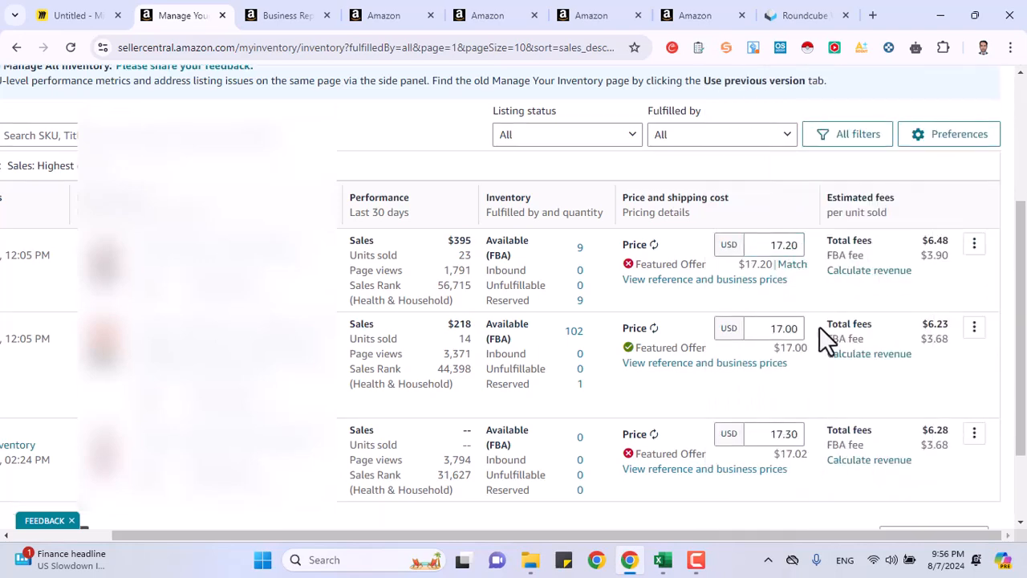
{"action": "scroll", "coordinate": [817, 343], "scroll_direction": "down", "scroll_amount": 3}
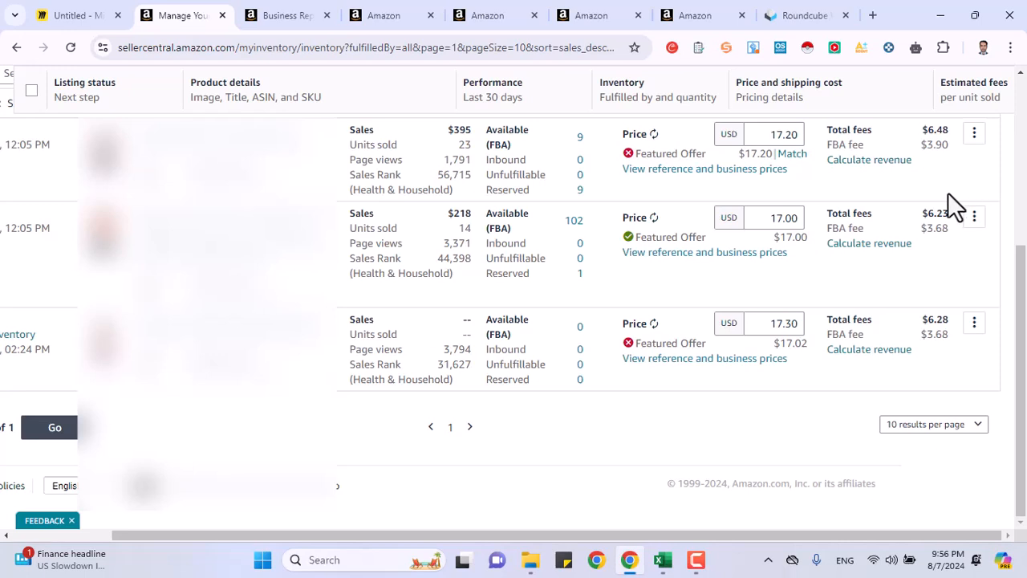
{"action": "left_click_drag", "start_coordinate": [622, 237], "coordinate": [708, 232]}
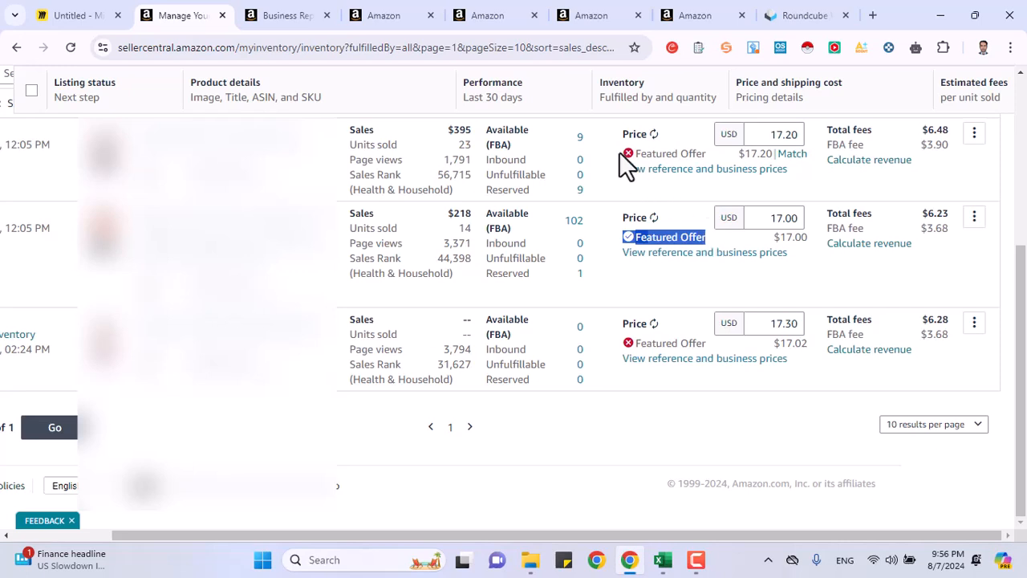
{"action": "left_click_drag", "start_coordinate": [619, 152], "coordinate": [701, 154]}
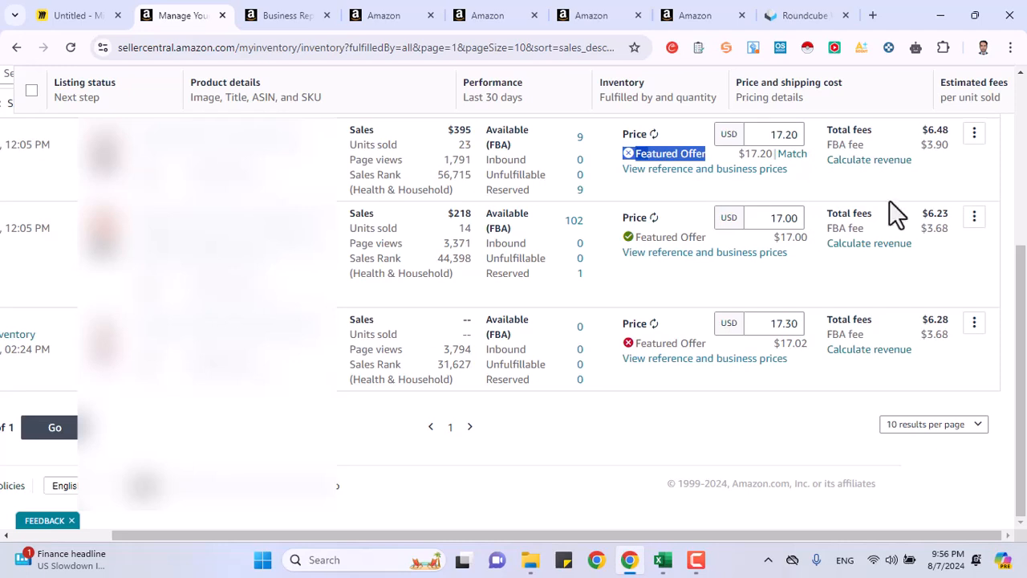
{"action": "left_click", "coordinate": [879, 387]}
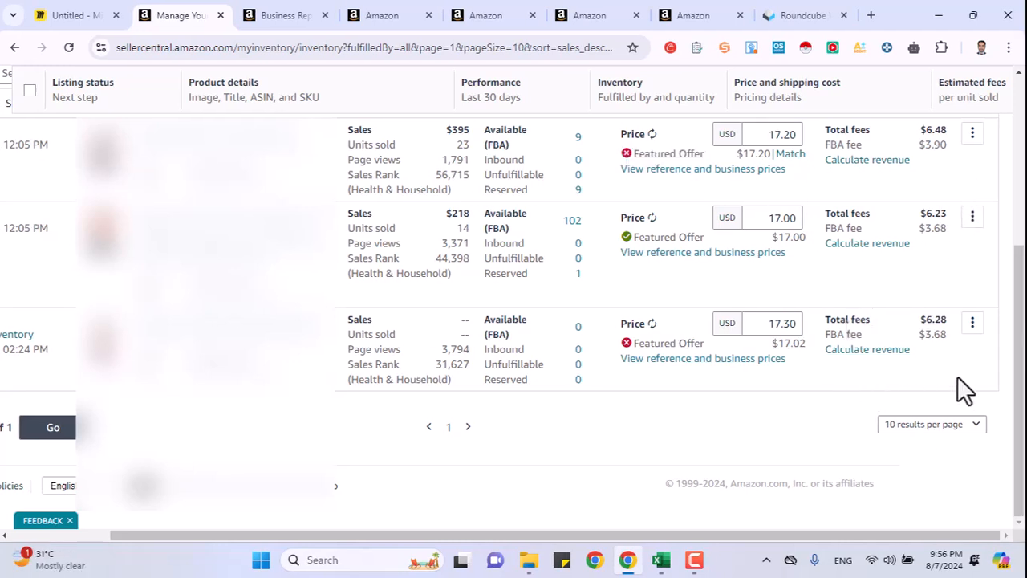
View the item label printing page for the third listing and return to the inventory list.
{"action": "left_click", "coordinate": [972, 323]}
{"action": "scroll", "coordinate": [915, 445], "scroll_direction": "down", "scroll_amount": 2}
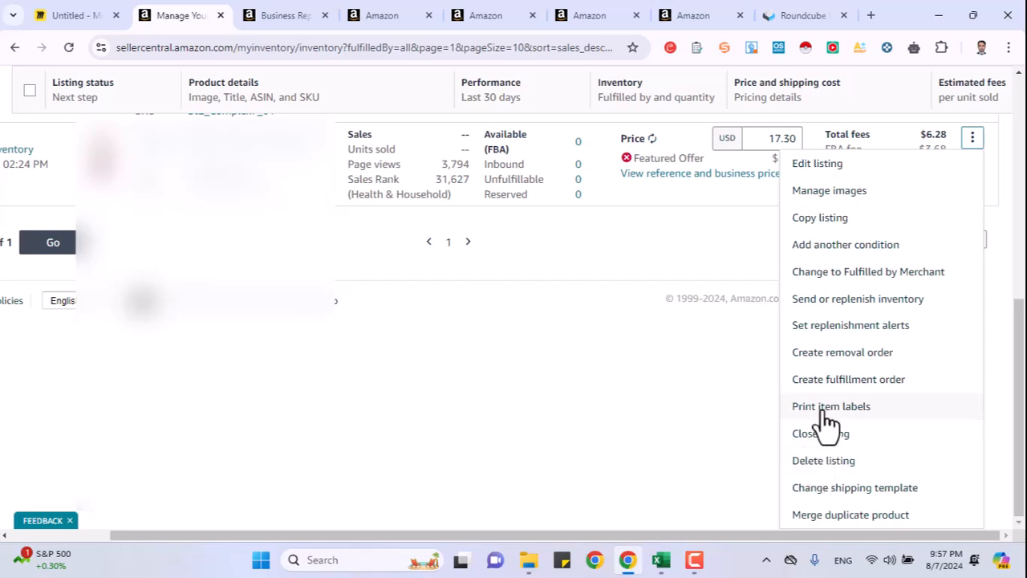
{"action": "scroll", "coordinate": [826, 421], "scroll_direction": "up", "scroll_amount": 2}
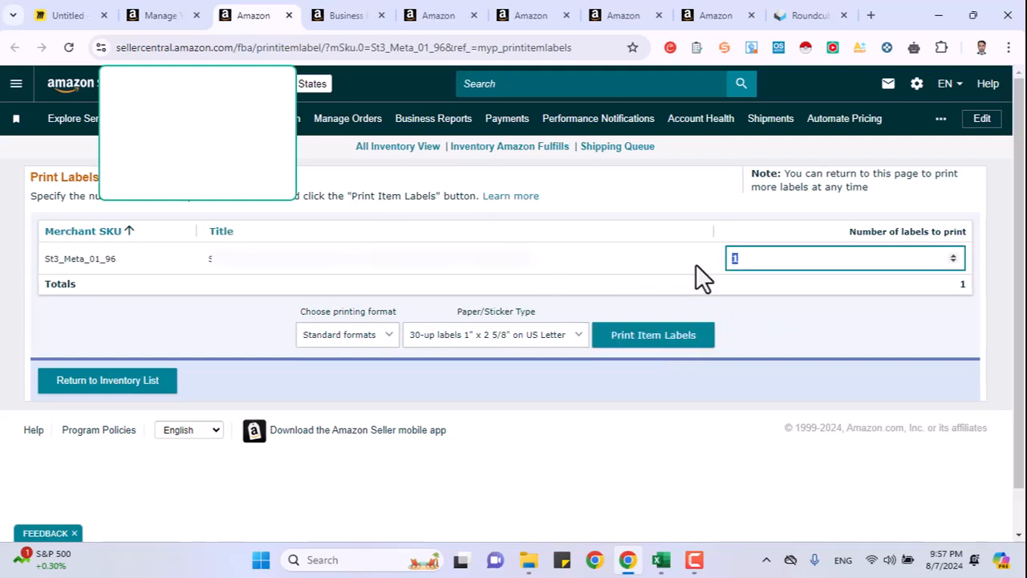
{"action": "left_click", "coordinate": [166, 6]}
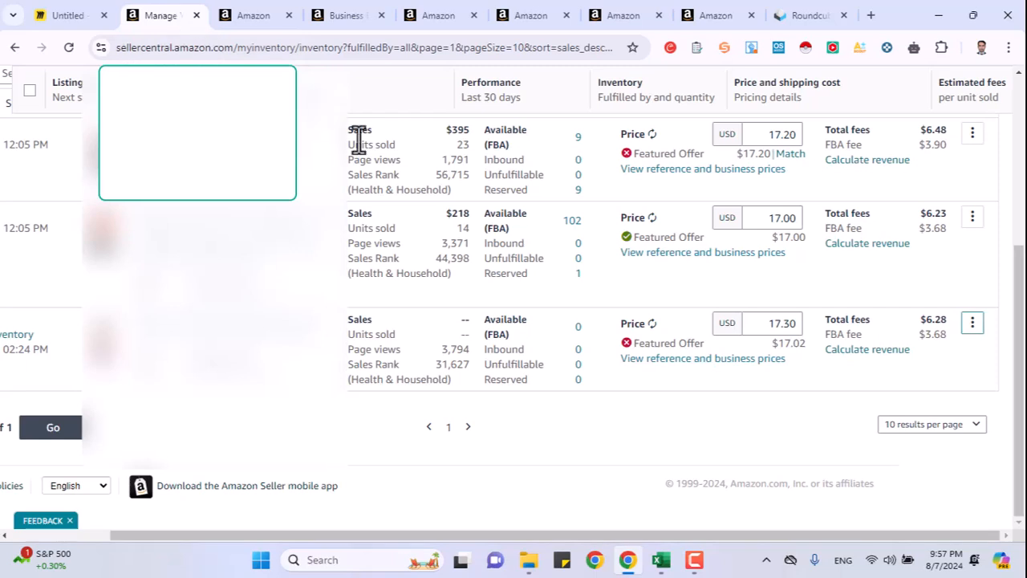
Open a fulfillment order for the third listing, review its customer address and shipping sections, and return to the inventory list.
{"action": "left_click", "coordinate": [972, 329]}
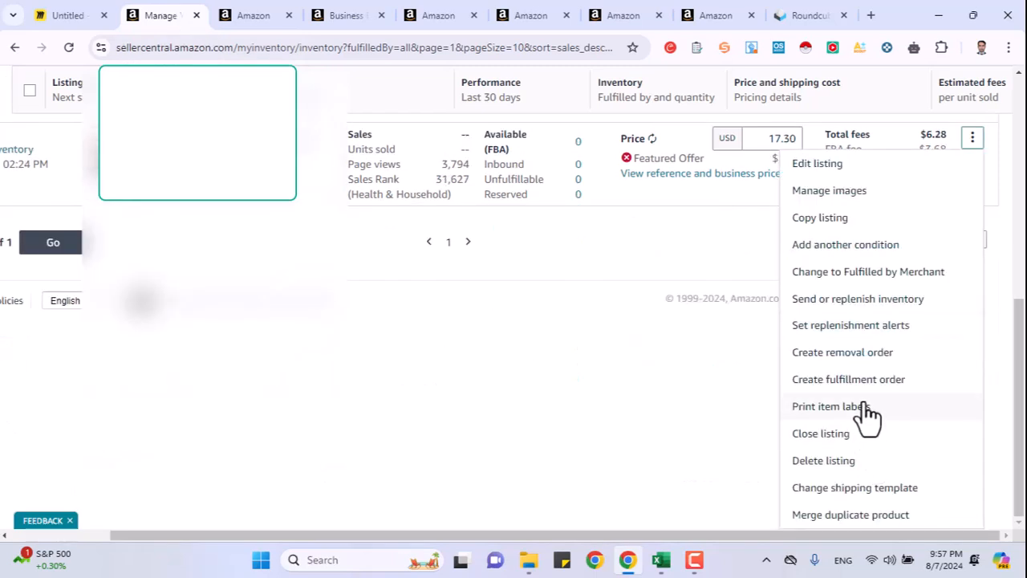
{"action": "left_click", "coordinate": [843, 381]}
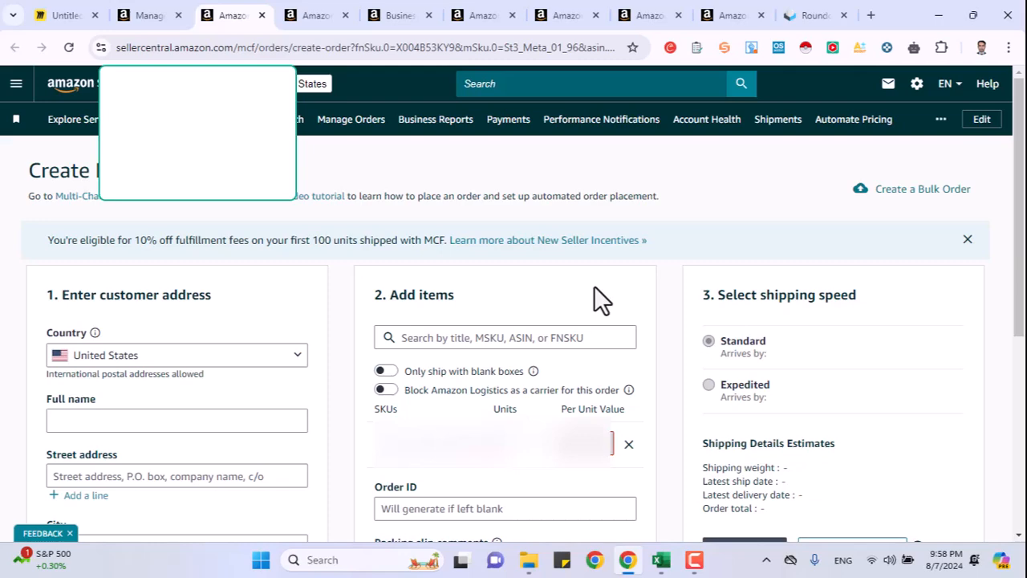
{"action": "left_click", "coordinate": [218, 421]}
{"action": "scroll", "coordinate": [220, 428], "scroll_direction": "down", "scroll_amount": 1}
{"action": "scroll", "coordinate": [158, 455], "scroll_direction": "down", "scroll_amount": 1}
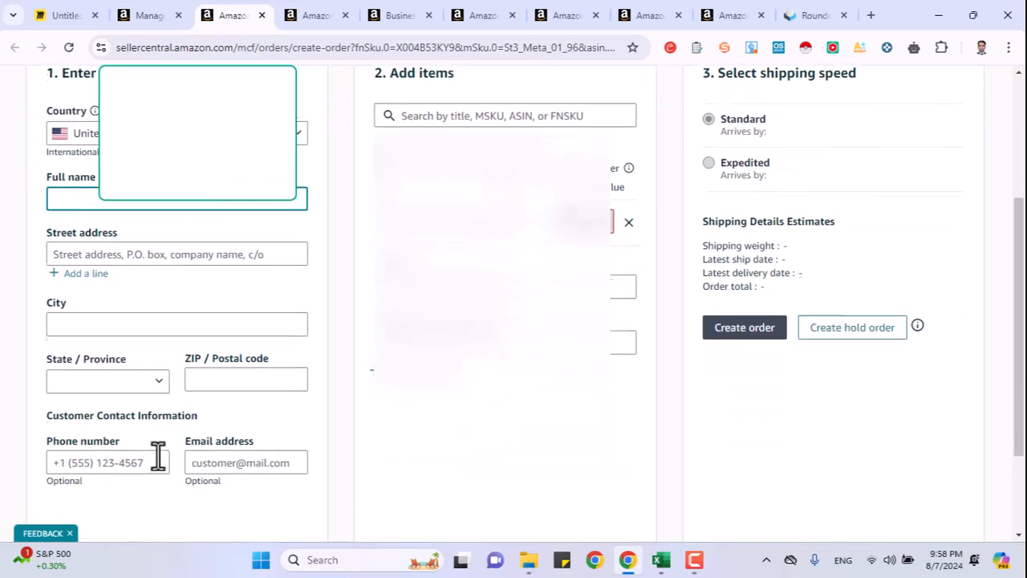
{"action": "scroll", "coordinate": [291, 463], "scroll_direction": "up", "scroll_amount": 1}
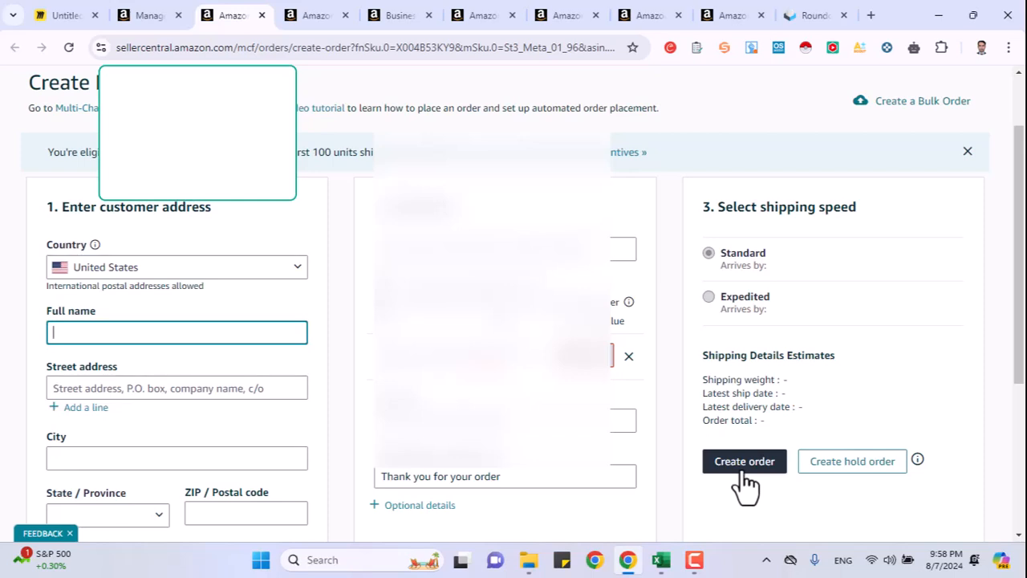
{"action": "left_click", "coordinate": [164, 19]}
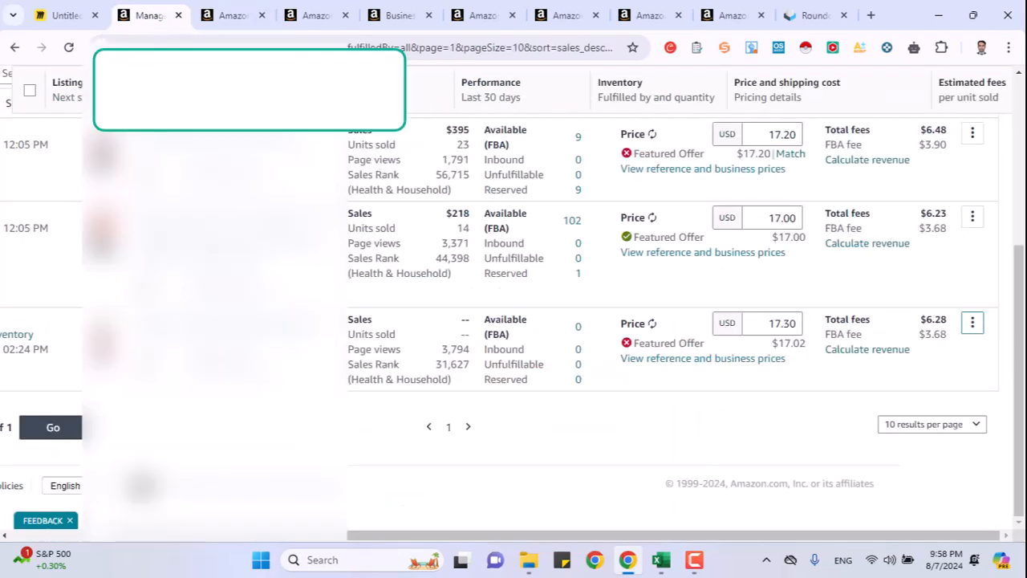
Open a removal order for the third listing and review its removal methods and quantity fields.
{"action": "left_click", "coordinate": [973, 325]}
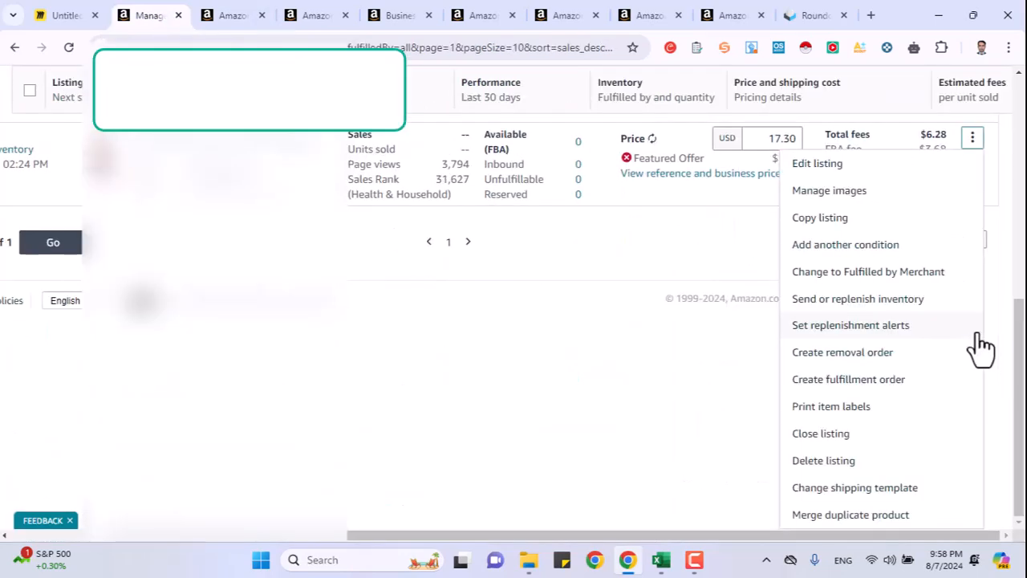
{"action": "left_click", "coordinate": [906, 359]}
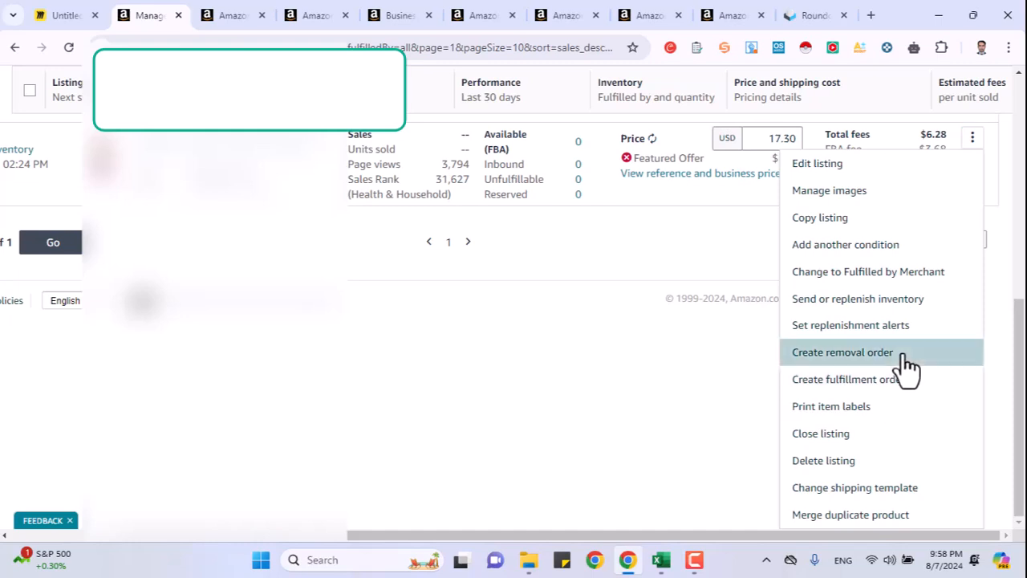
{"action": "scroll", "coordinate": [906, 365], "scroll_direction": "up", "scroll_amount": 2}
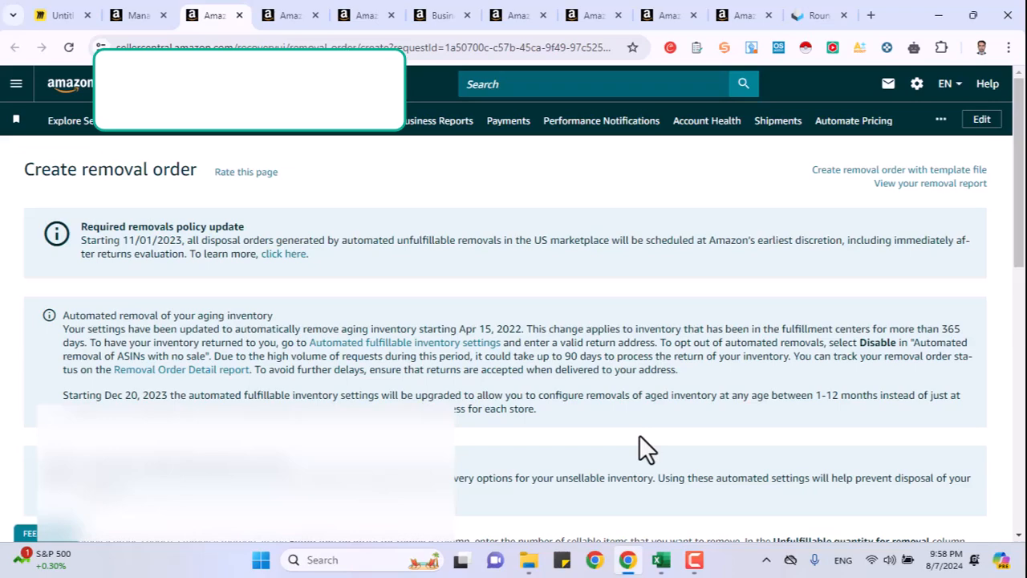
{"action": "scroll", "coordinate": [639, 436], "scroll_direction": "down", "scroll_amount": 5}
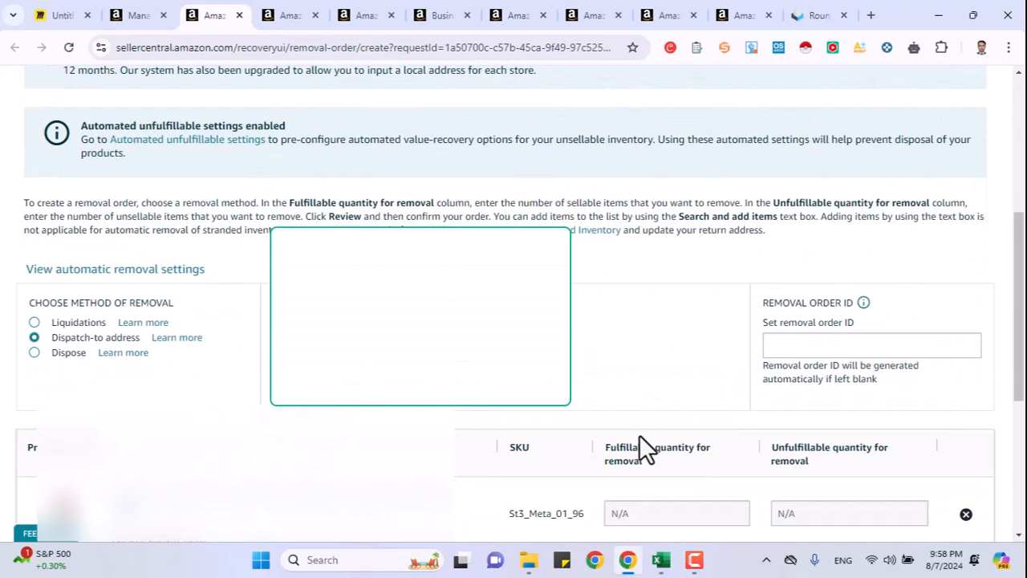
{"action": "scroll", "coordinate": [185, 385], "scroll_direction": "down", "scroll_amount": 1}
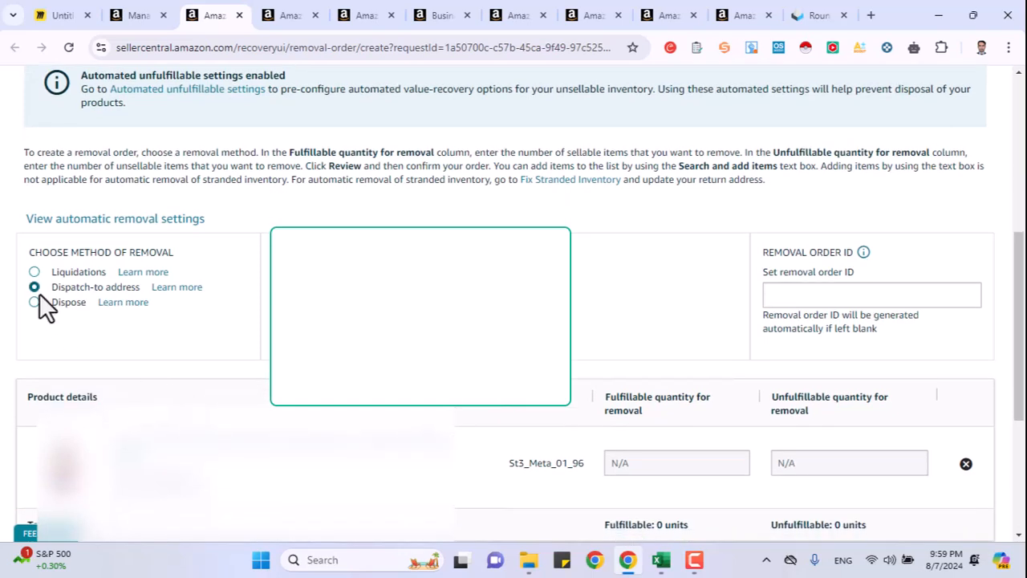
Check the recovery terms of the Liquidations removal method and switch back to Dispatch-to address.
{"action": "left_click", "coordinate": [63, 274]}
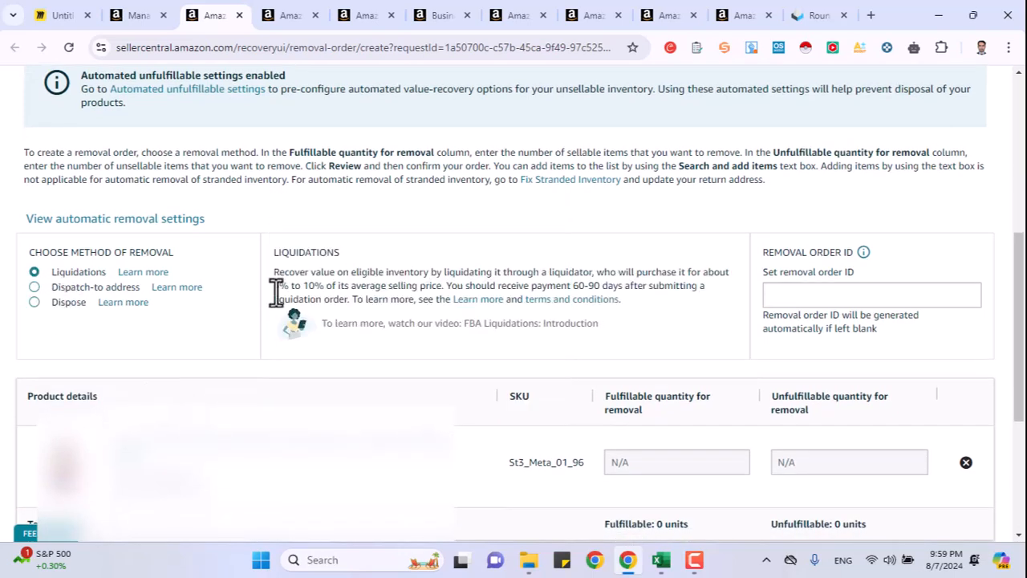
{"action": "left_click_drag", "start_coordinate": [274, 287], "coordinate": [324, 286]}
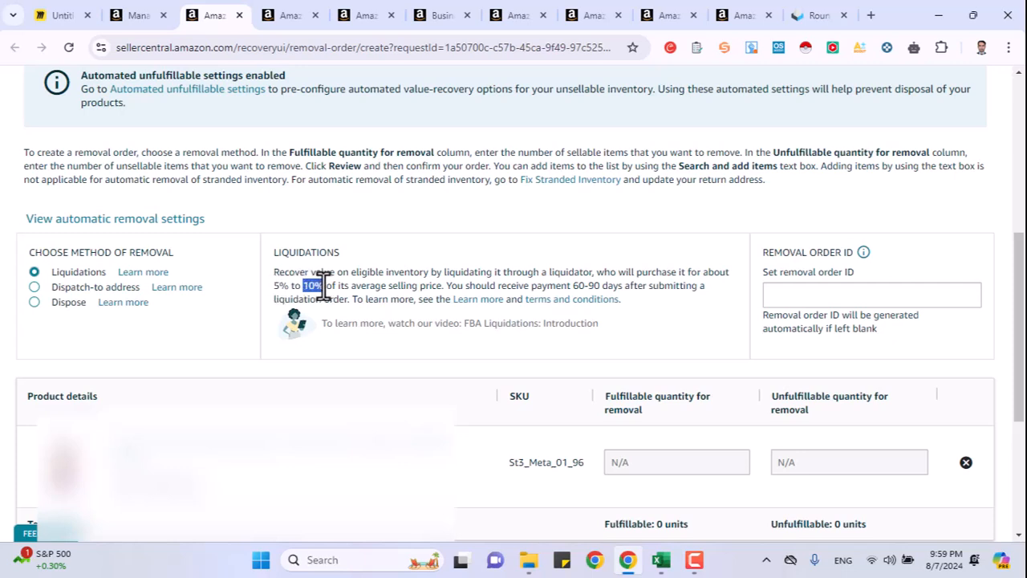
{"action": "left_click", "coordinate": [34, 287]}
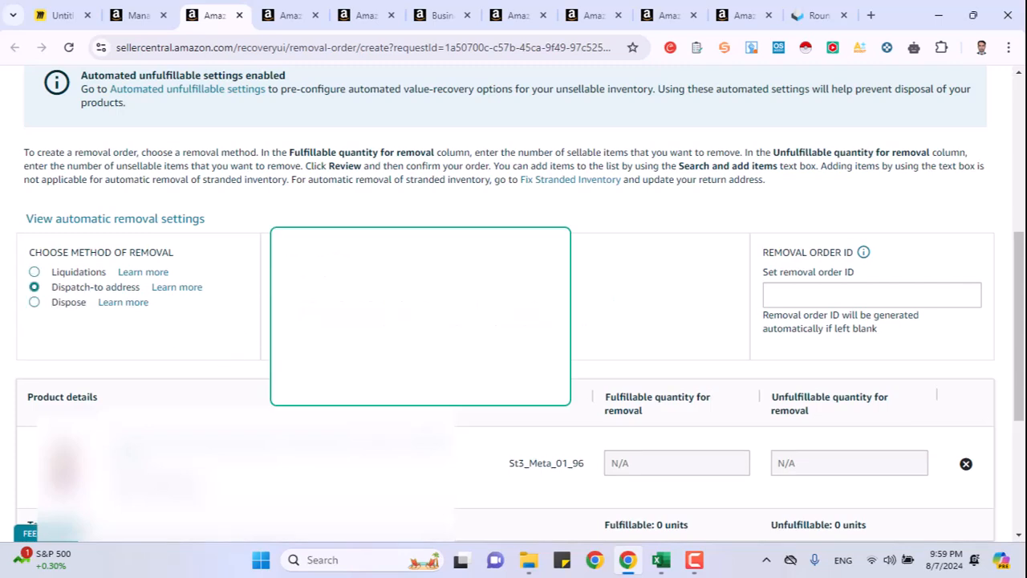
View the address update form for the Dispatch-to address removal method and leave it without saving.
{"action": "left_click", "coordinate": [418, 252]}
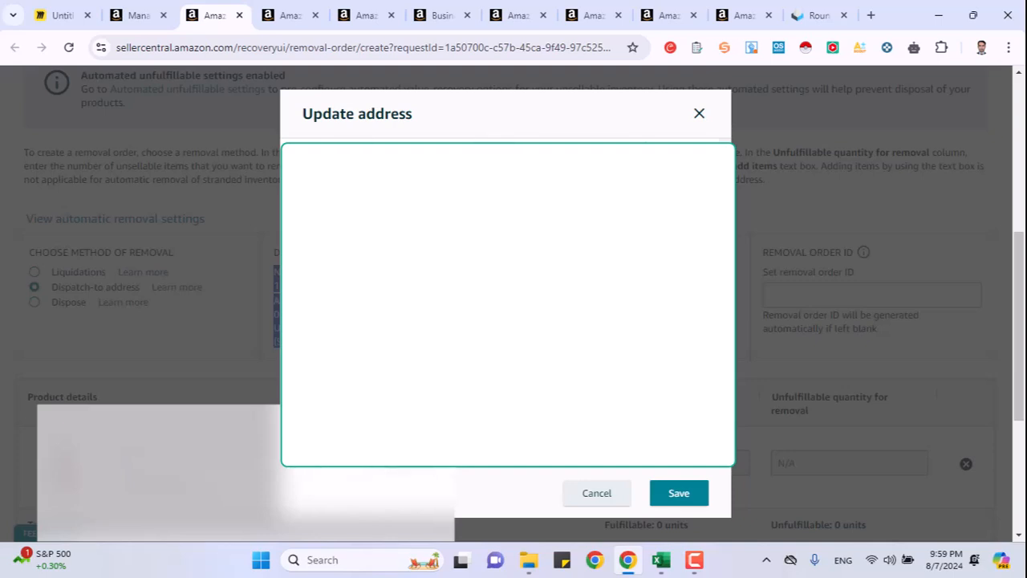
{"action": "left_click", "coordinate": [601, 502]}
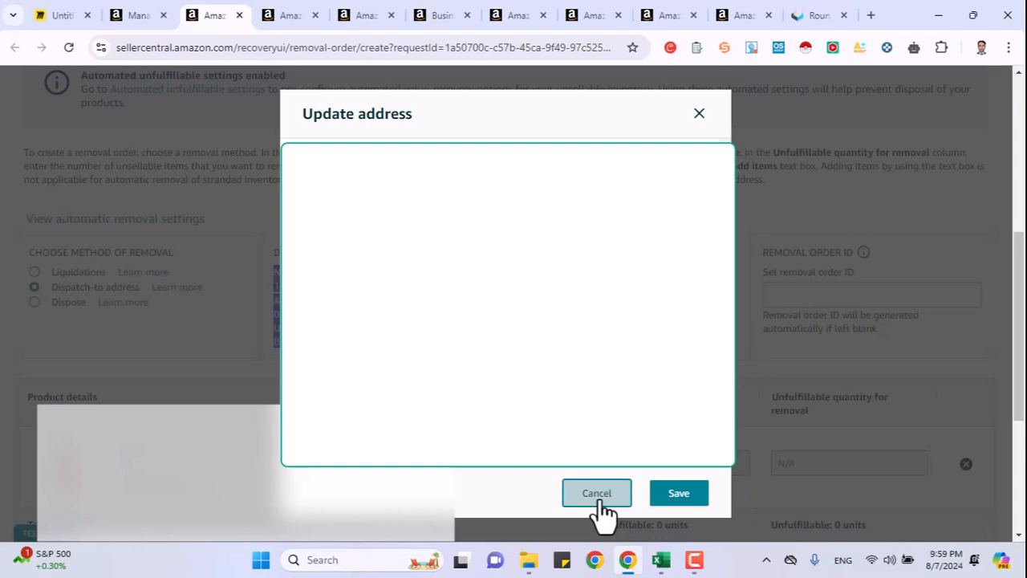
{"action": "left_click", "coordinate": [601, 501]}
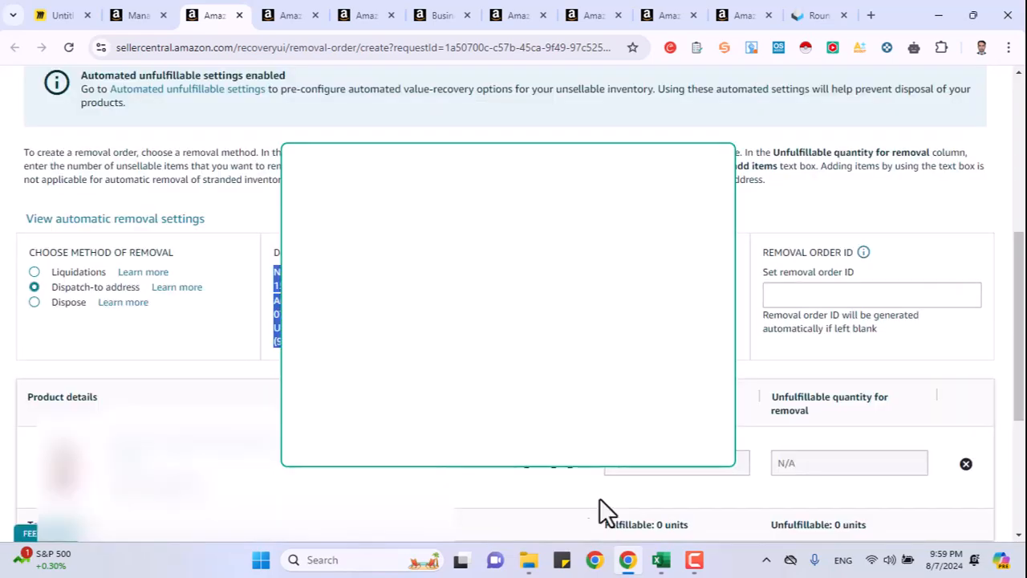
Check the Dispose removal method, switch back to Dispatch-to address, and examine the removal order ID field.
{"action": "left_click", "coordinate": [37, 302]}
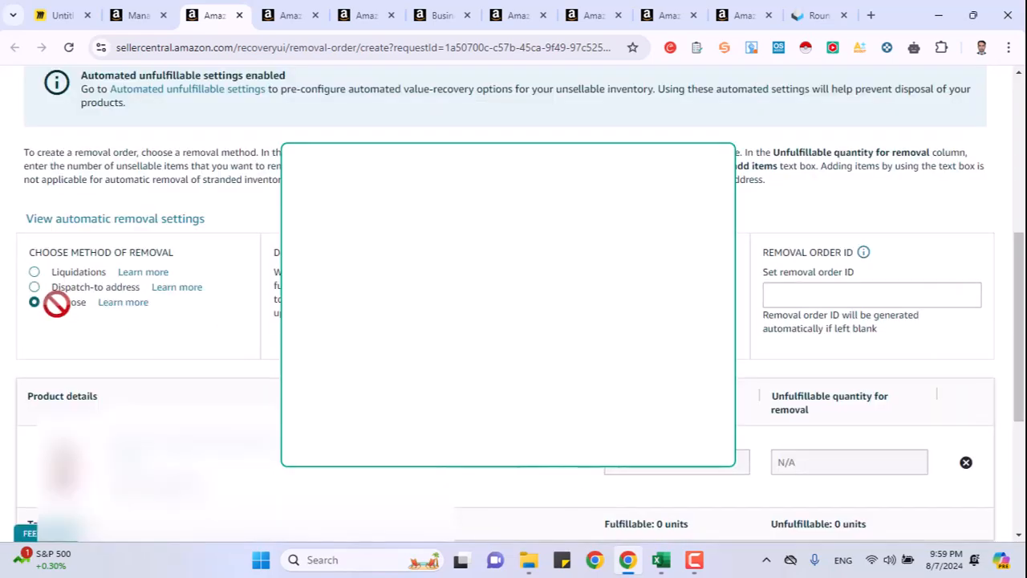
{"action": "left_click", "coordinate": [60, 289]}
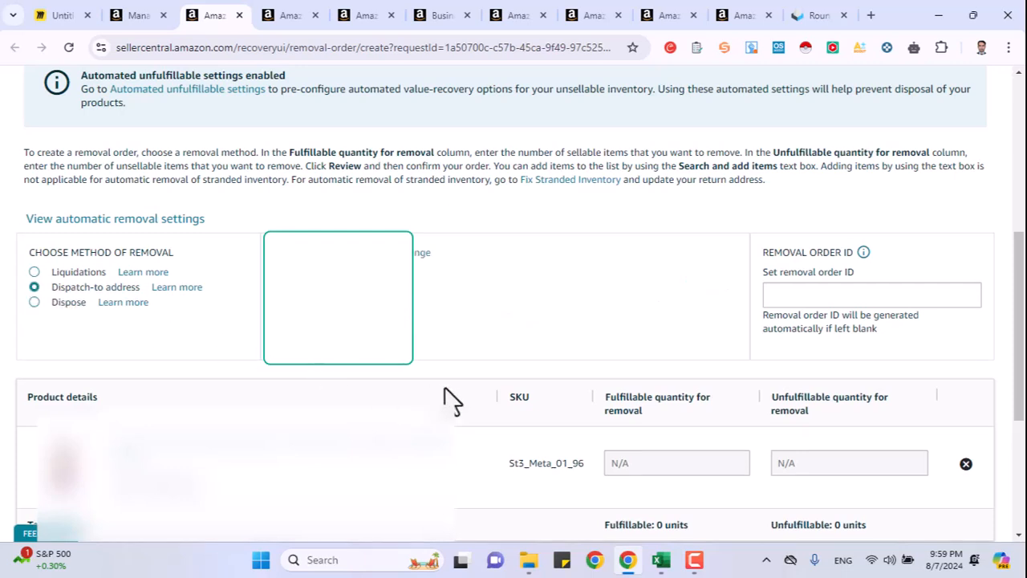
{"action": "scroll", "coordinate": [589, 351], "scroll_direction": "down", "scroll_amount": 1}
{"action": "left_click", "coordinate": [792, 271]}
{"action": "left_click_drag", "start_coordinate": [780, 248], "coordinate": [842, 249]}
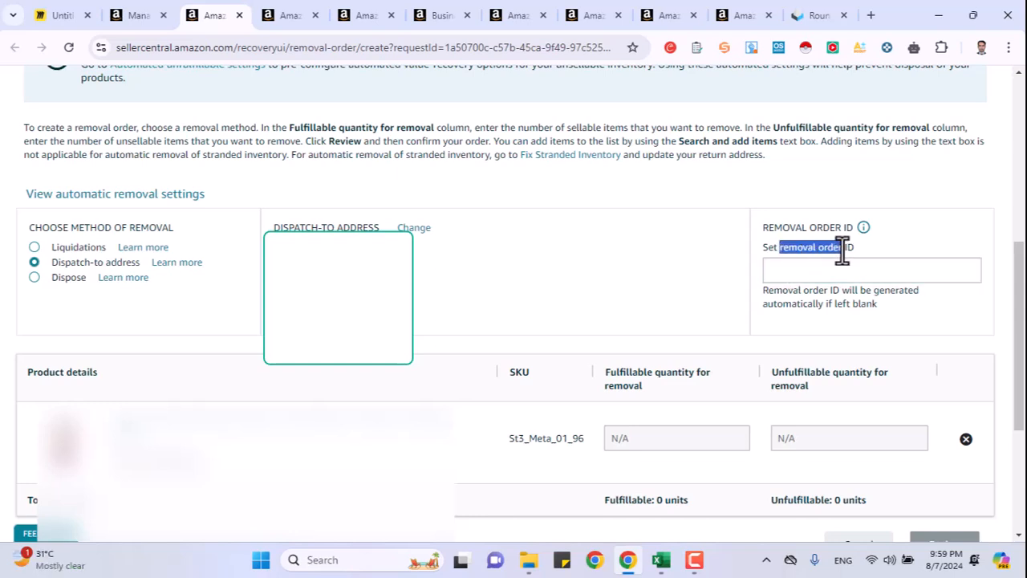
{"action": "left_click", "coordinate": [842, 249]}
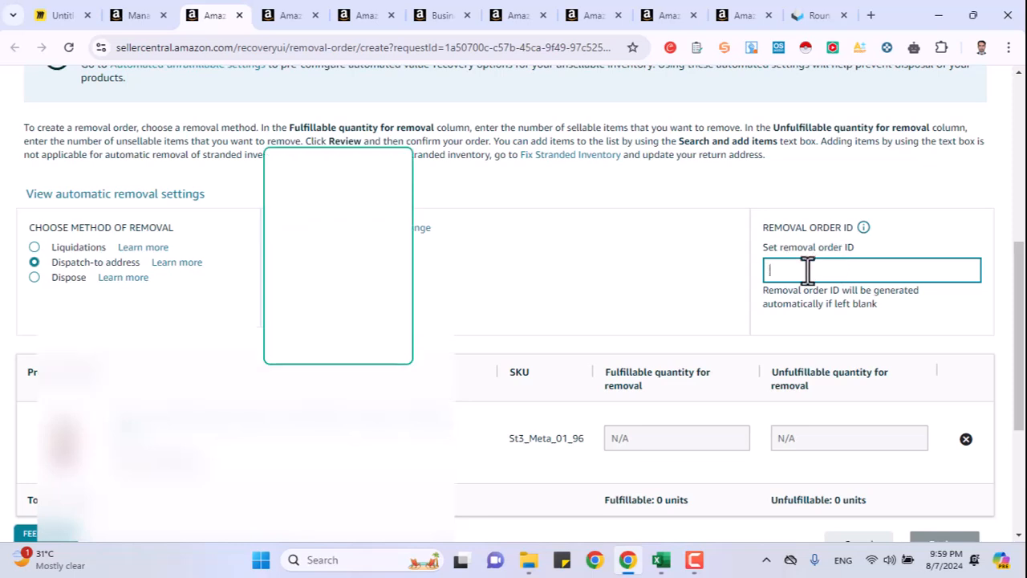
Examine the fulfillable and unfulfillable quantity fields of the removal order and its Review option.
{"action": "scroll", "coordinate": [819, 297], "scroll_direction": "down", "scroll_amount": 2}
{"action": "double_click", "coordinate": [619, 351]}
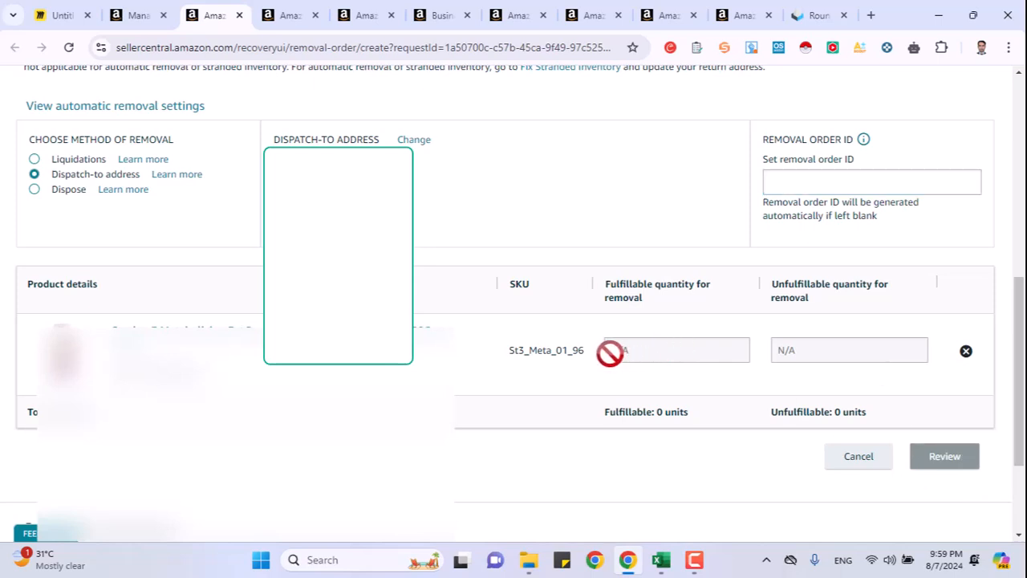
{"action": "double_click", "coordinate": [790, 347]}
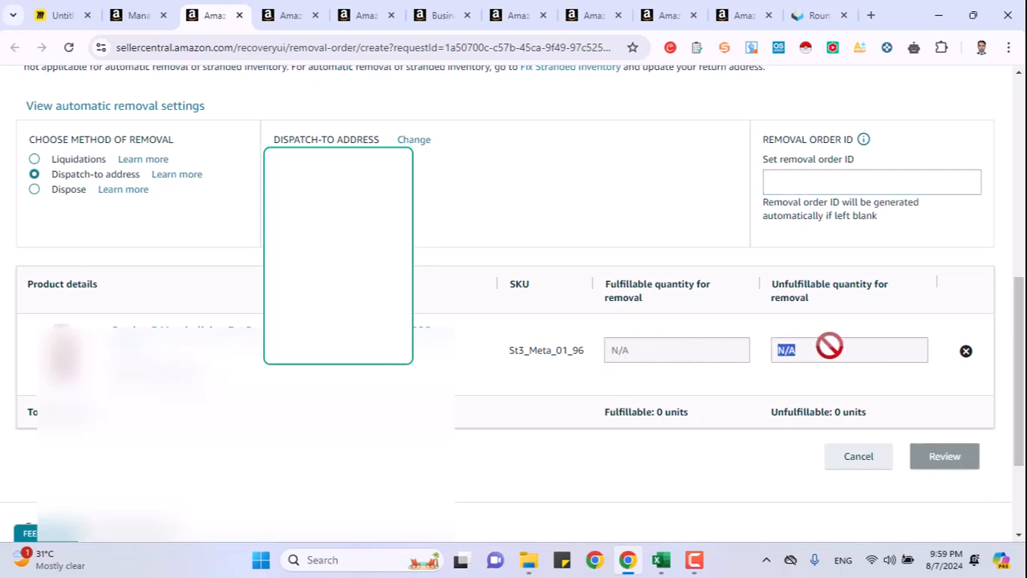
{"action": "left_click", "coordinate": [944, 464]}
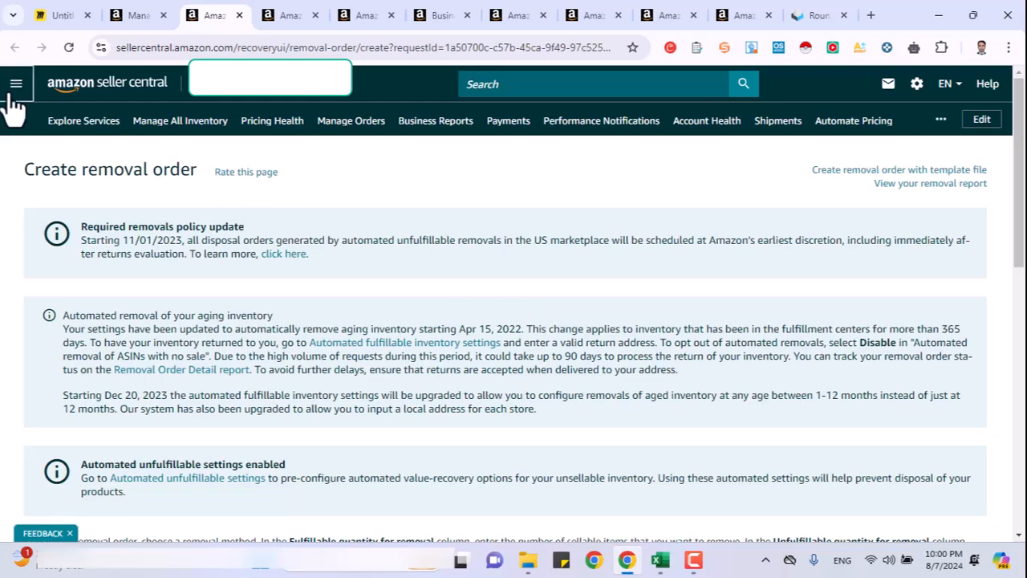
Return to the inventory list and open the replenishment alert settings for the third listing.
{"action": "key", "text": "ctrl+shift+Tab"}
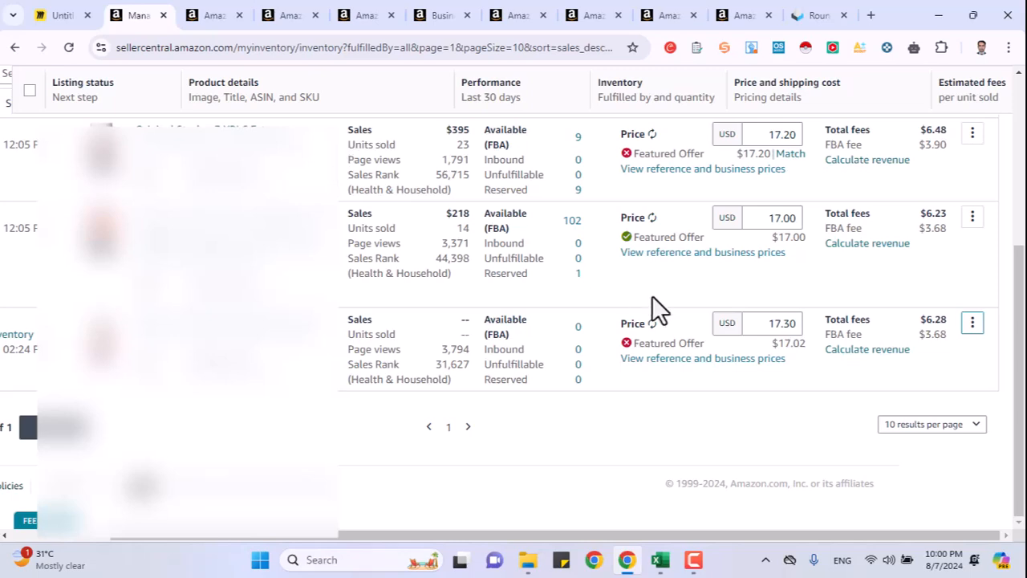
{"action": "scroll", "coordinate": [874, 274], "scroll_direction": "up", "scroll_amount": 3}
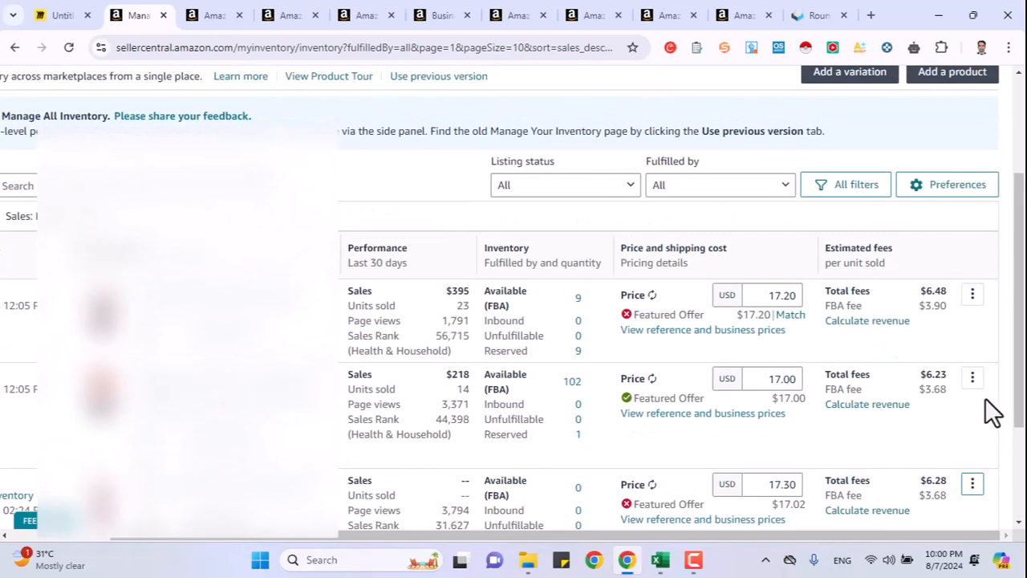
{"action": "left_click", "coordinate": [973, 379]}
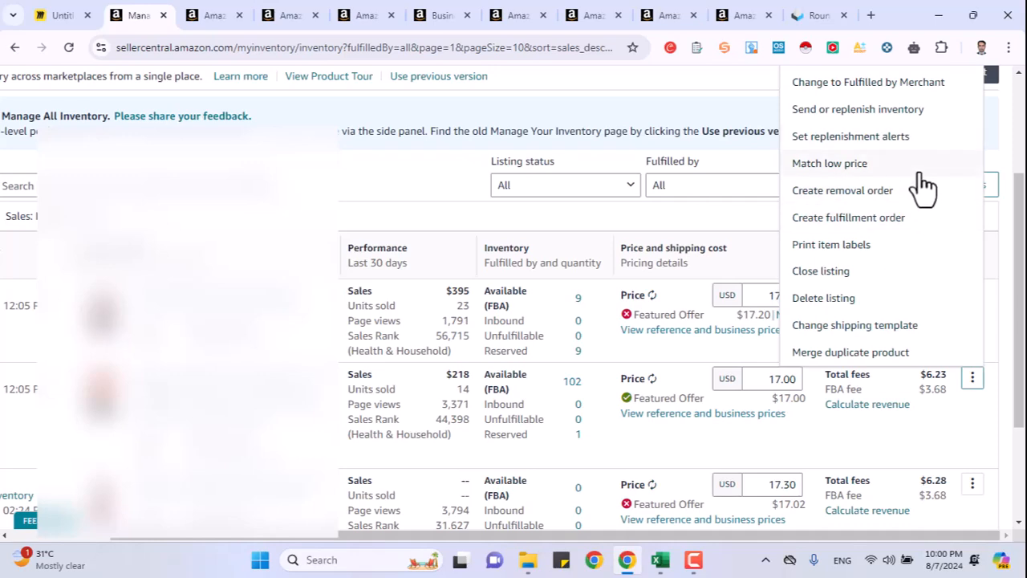
{"action": "scroll", "coordinate": [913, 190], "scroll_direction": "up", "scroll_amount": 1}
{"action": "scroll", "coordinate": [921, 309], "scroll_direction": "down", "scroll_amount": 3}
{"action": "left_click", "coordinate": [976, 354]}
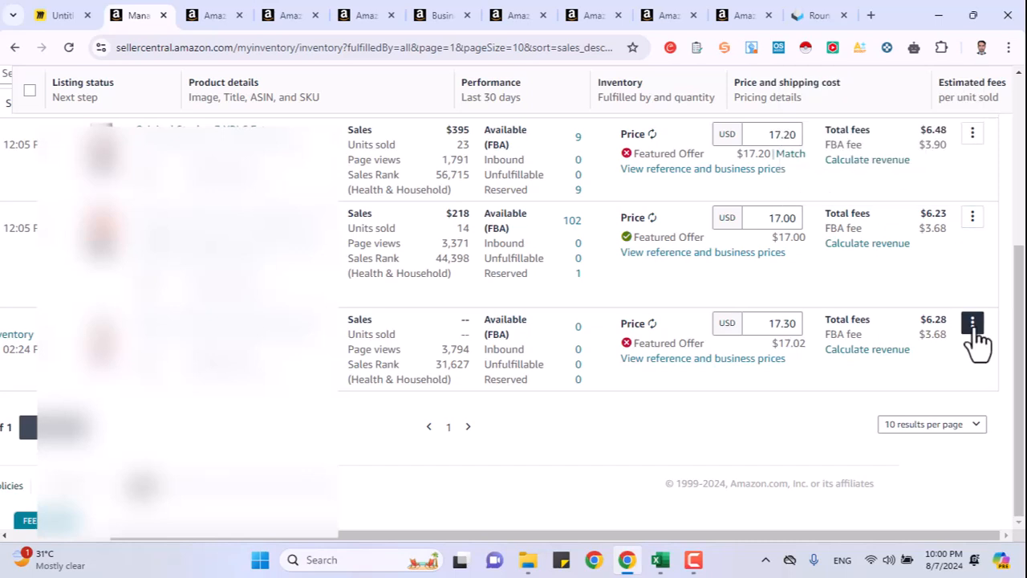
{"action": "left_click", "coordinate": [974, 327]}
{"action": "scroll", "coordinate": [950, 373], "scroll_direction": "down", "scroll_amount": 2}
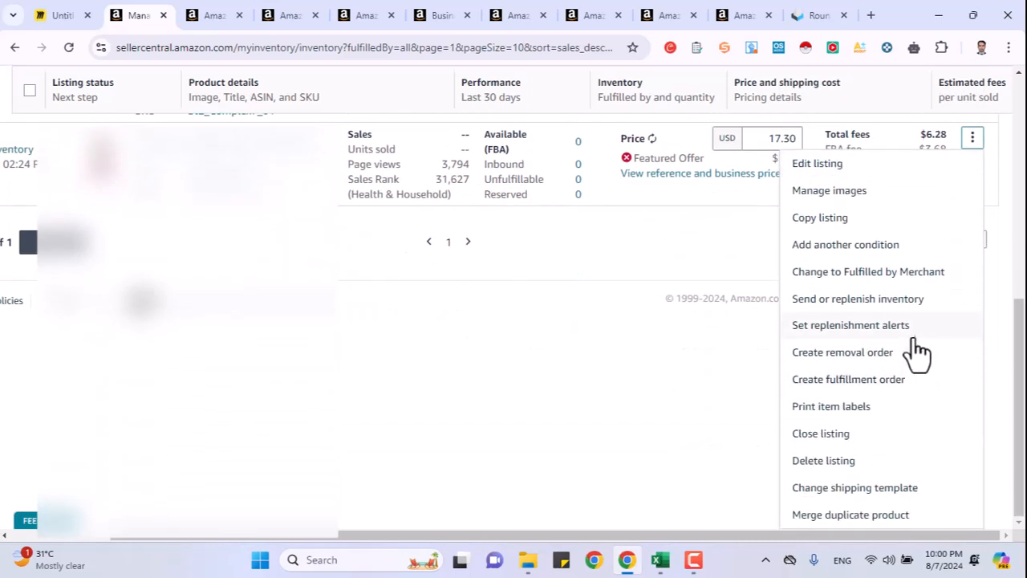
{"action": "left_click", "coordinate": [871, 330]}
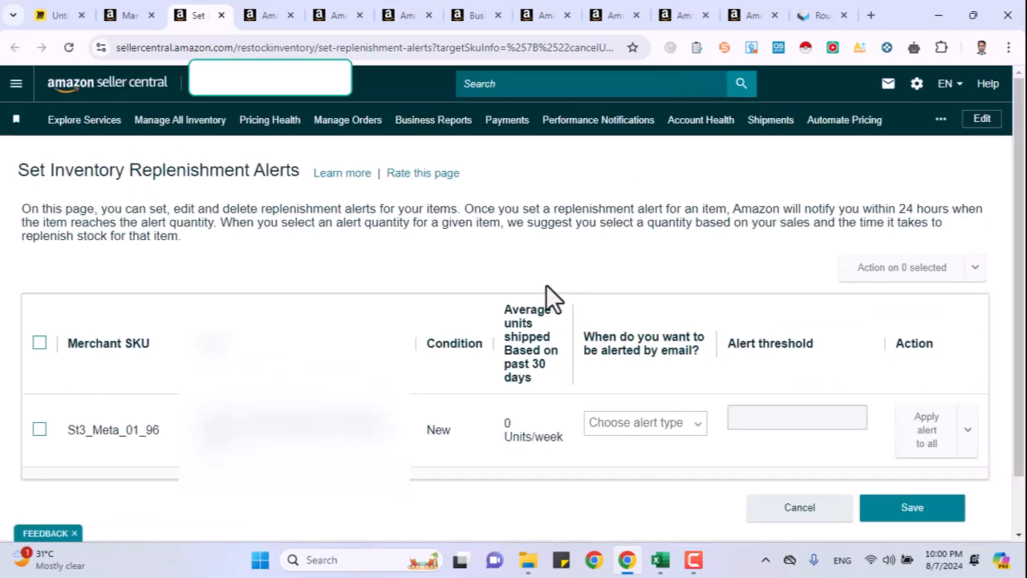
Set the replenishment alert type to When fulfillable quantity reaches (units) with a threshold of 20 units.
{"action": "scroll", "coordinate": [550, 292], "scroll_direction": "down", "scroll_amount": 1}
{"action": "left_click", "coordinate": [651, 361]}
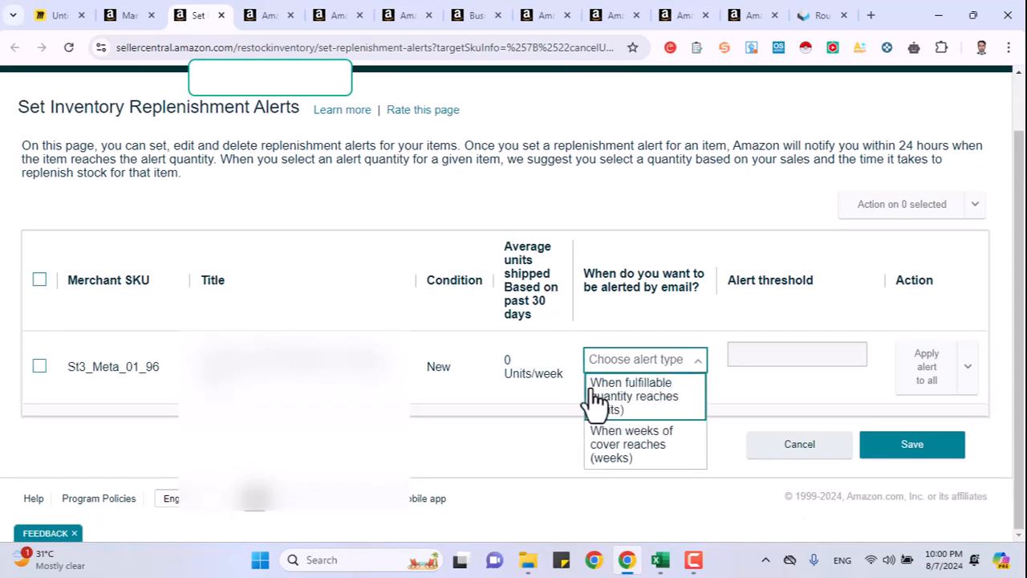
{"action": "left_click", "coordinate": [642, 407]}
{"action": "left_click", "coordinate": [722, 384]}
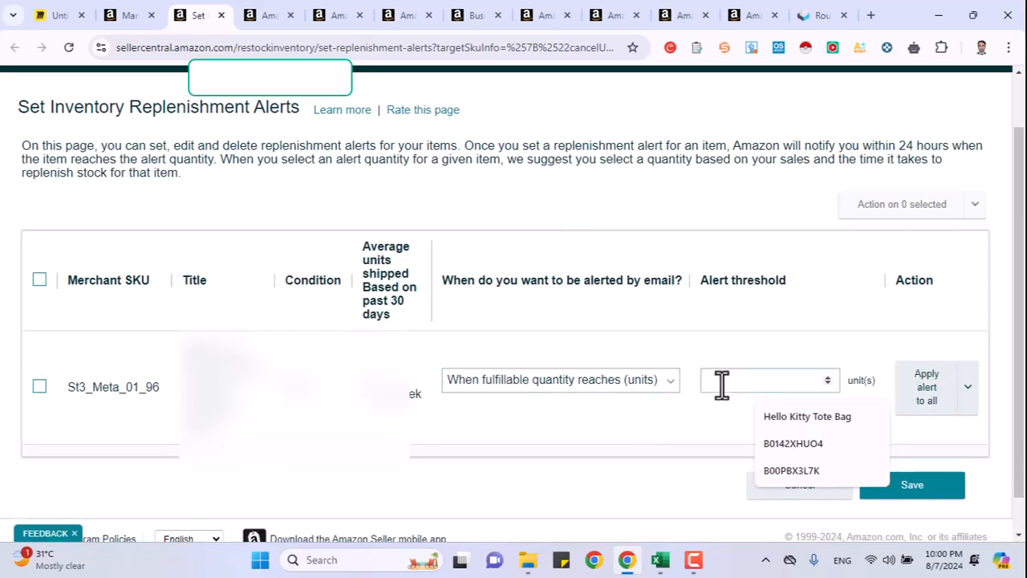
{"action": "type", "text": "20"}
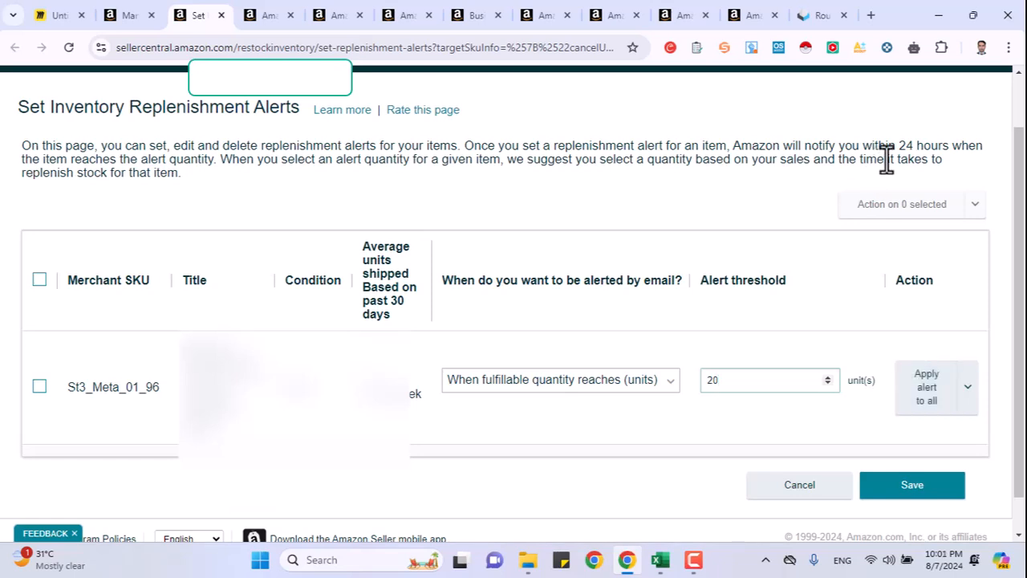
Check the replenishment alert page's notification timing and return to the inventory list.
{"action": "left_click_drag", "start_coordinate": [900, 147], "coordinate": [950, 147]}
{"action": "scroll", "coordinate": [821, 246], "scroll_direction": "up", "scroll_amount": 1}
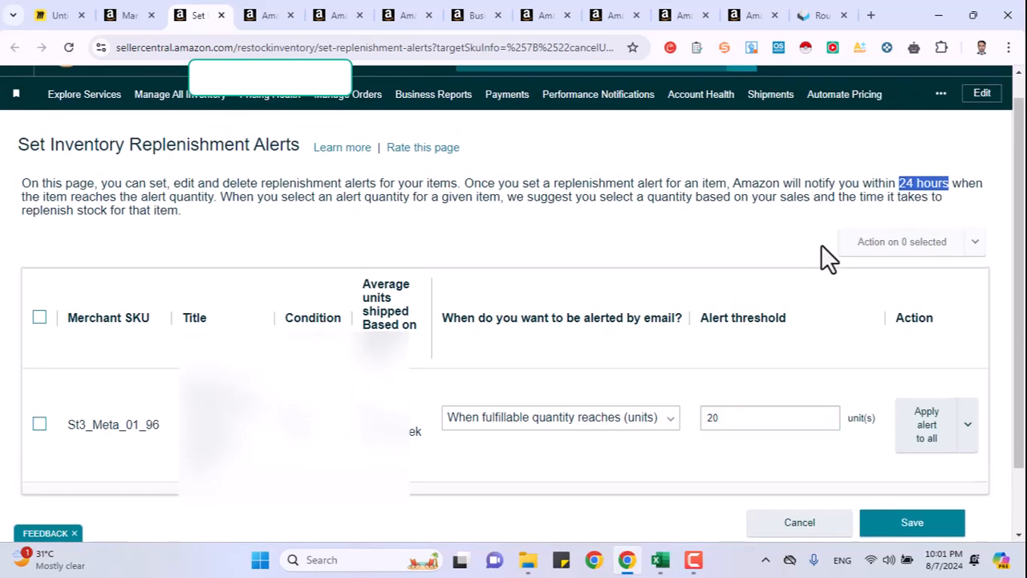
{"action": "scroll", "coordinate": [821, 244], "scroll_direction": "down", "scroll_amount": 1}
{"action": "scroll", "coordinate": [821, 244], "scroll_direction": "up", "scroll_amount": 1}
{"action": "scroll", "coordinate": [821, 245], "scroll_direction": "down", "scroll_amount": 1}
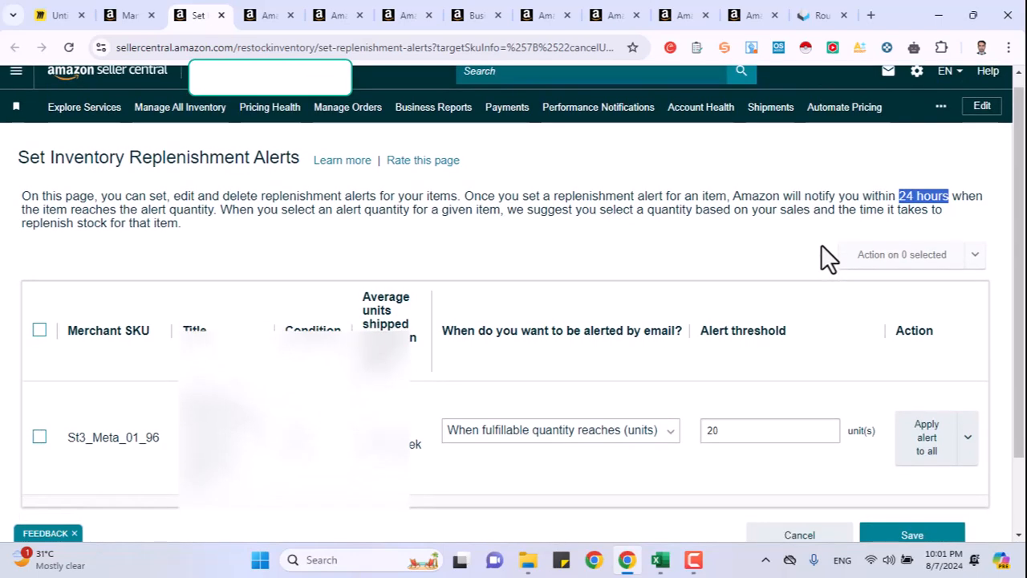
{"action": "scroll", "coordinate": [821, 245], "scroll_direction": "up", "scroll_amount": 1}
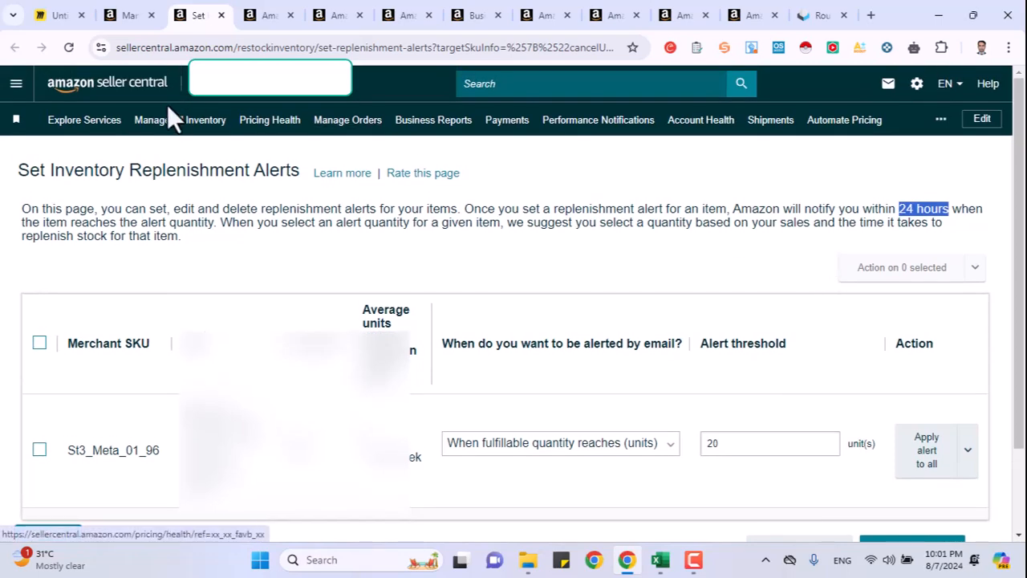
{"action": "mouse_move", "coordinate": [130, 16]}
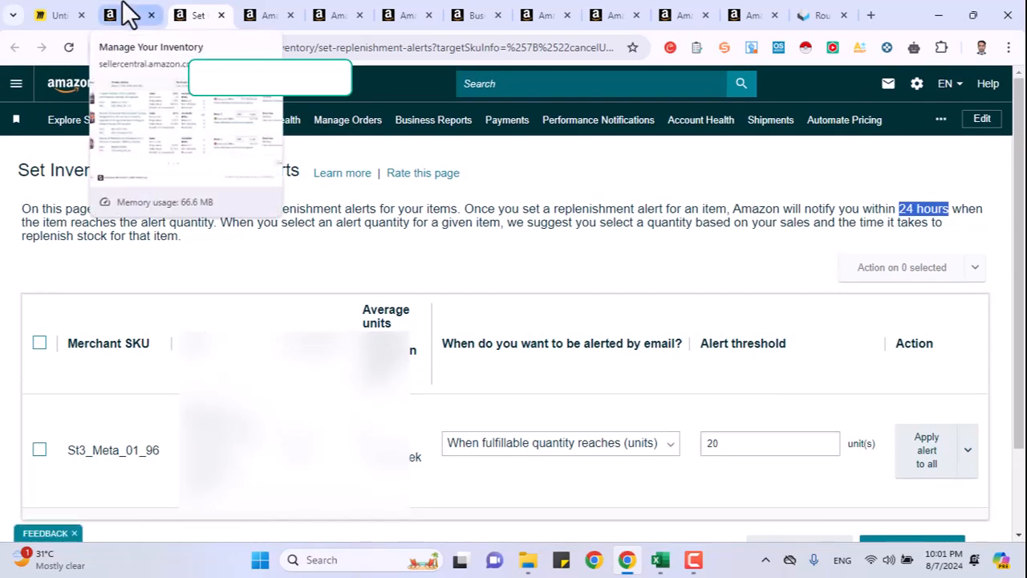
{"action": "left_click", "coordinate": [130, 15]}
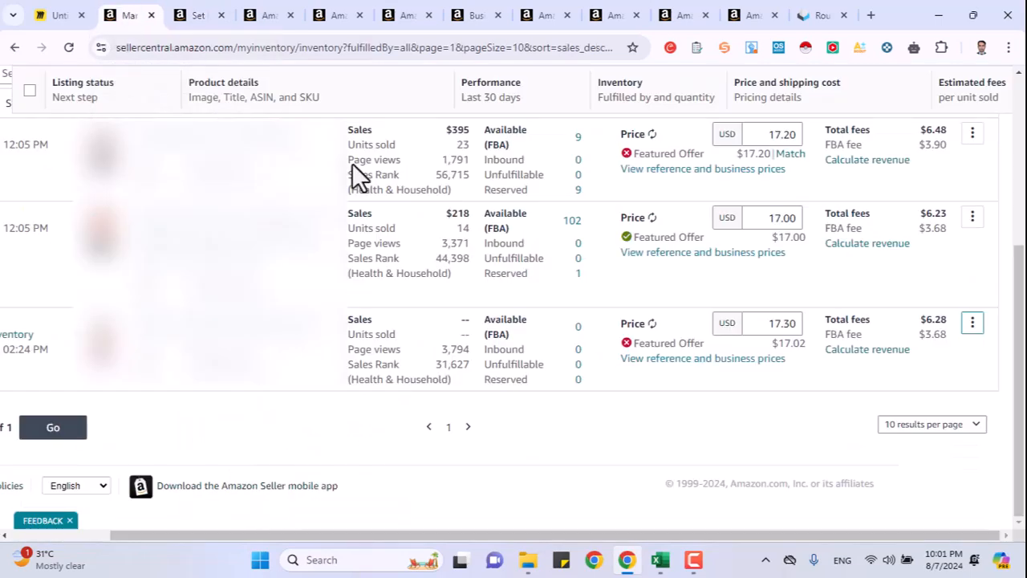
Review the available listing actions for the second and third listings in the inventory list.
{"action": "left_click", "coordinate": [971, 227]}
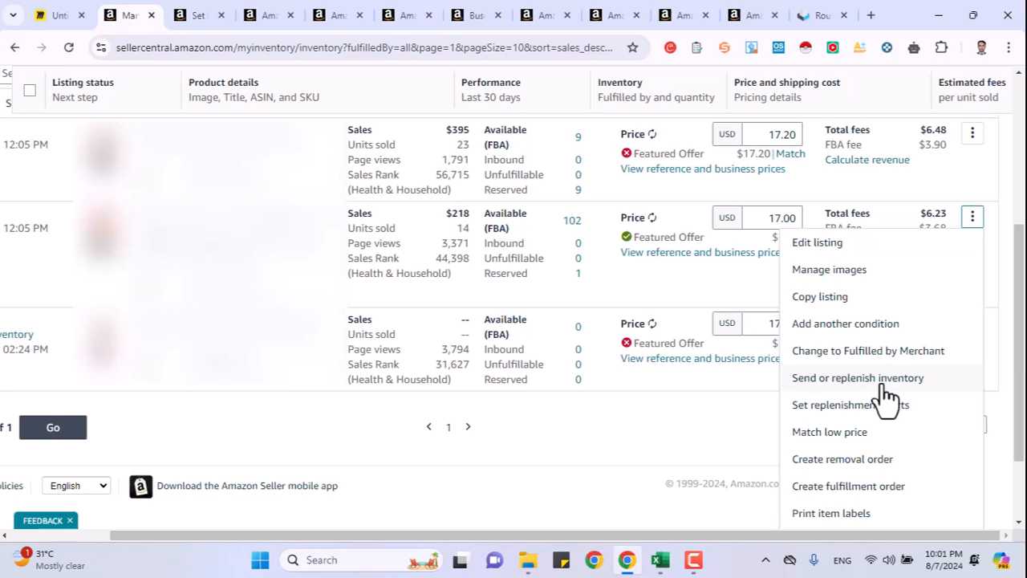
{"action": "left_click", "coordinate": [694, 503]}
{"action": "scroll", "coordinate": [738, 490], "scroll_direction": "left", "scroll_amount": 1}
{"action": "scroll", "coordinate": [783, 465], "scroll_direction": "left", "scroll_amount": 2}
{"action": "scroll", "coordinate": [783, 466], "scroll_direction": "right", "scroll_amount": 3}
{"action": "left_click", "coordinate": [972, 328]}
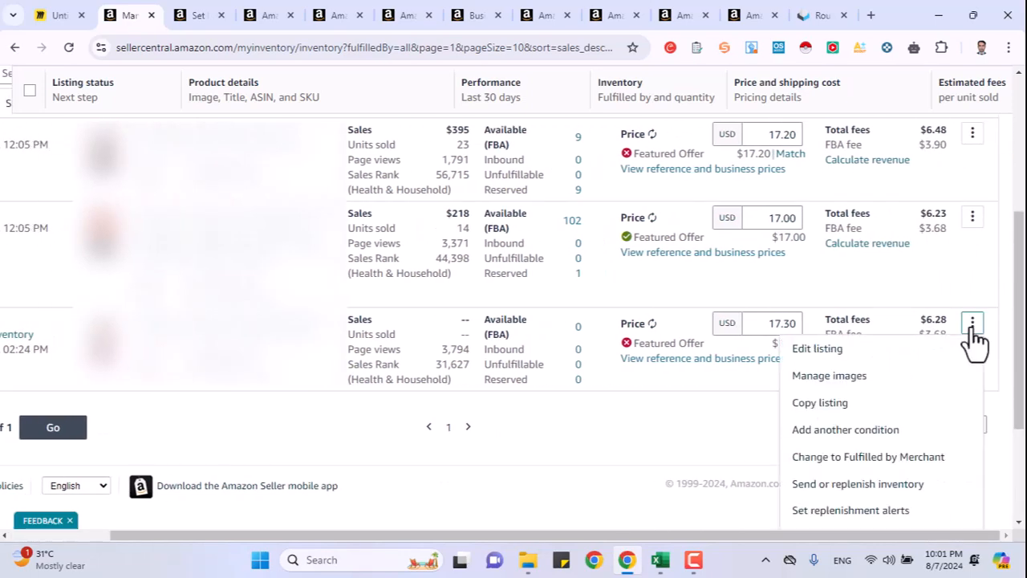
{"action": "scroll", "coordinate": [849, 523], "scroll_direction": "down", "scroll_amount": 2}
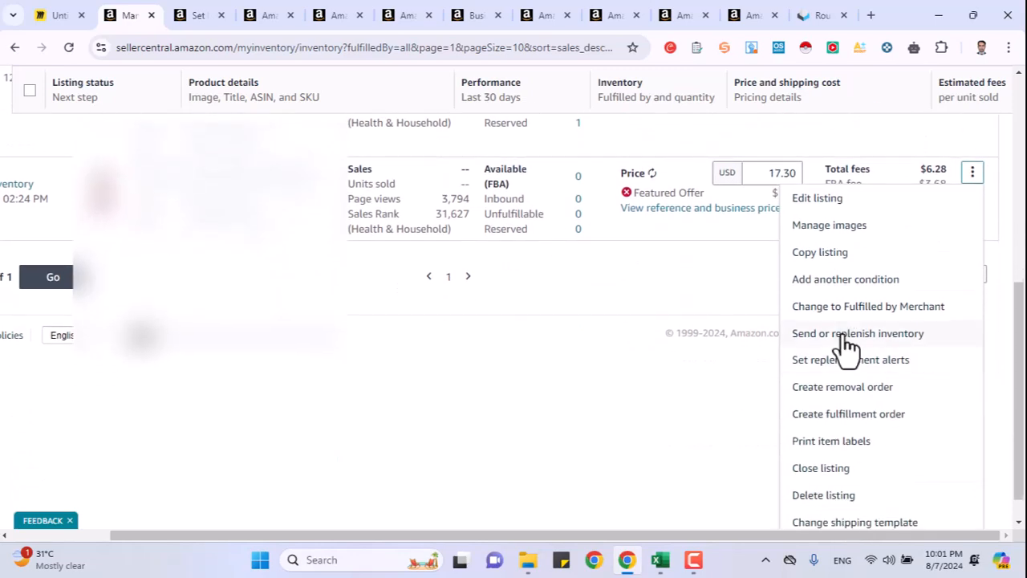
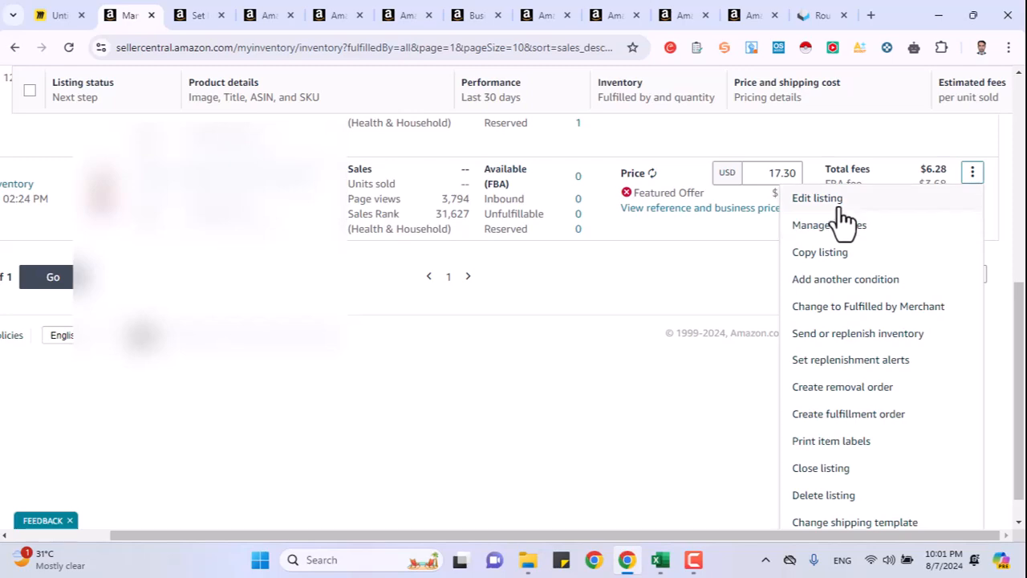
Open the Pricing Health page and review its Pricing Opportunities section.
{"action": "scroll", "coordinate": [698, 287], "scroll_direction": "up", "scroll_amount": 10}
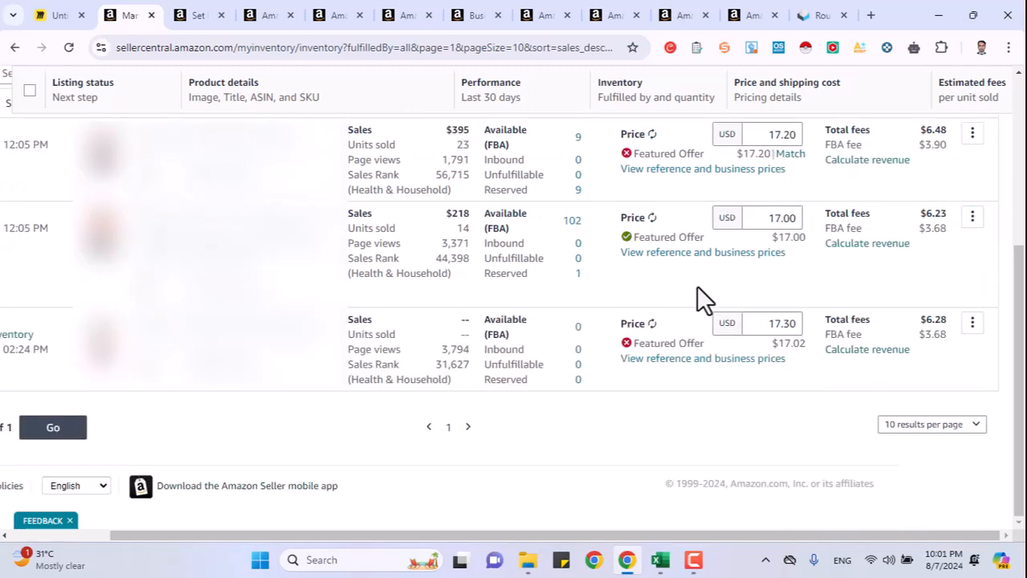
{"action": "scroll", "coordinate": [697, 286], "scroll_direction": "left", "scroll_amount": 3}
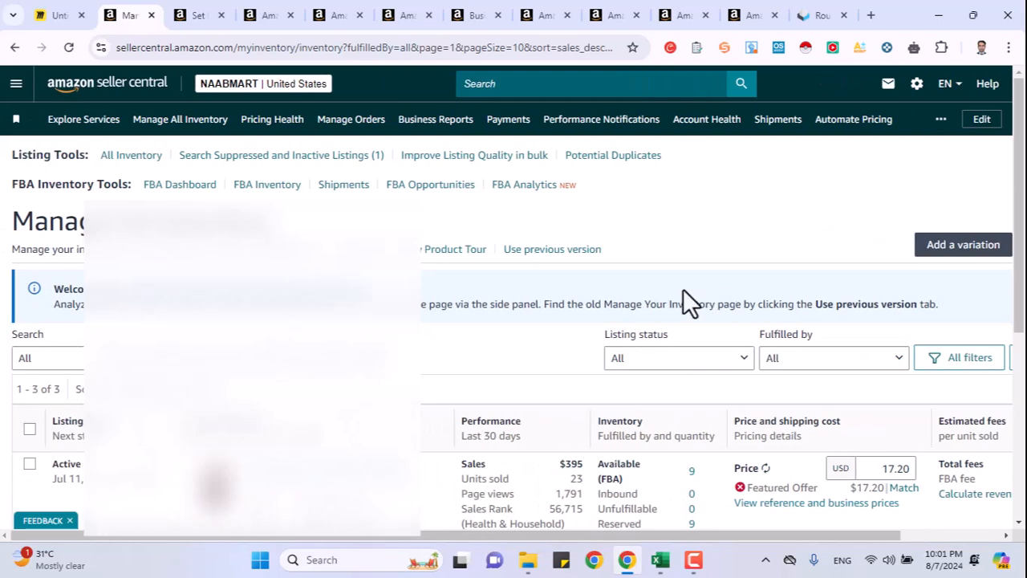
{"action": "left_click", "coordinate": [32, 95]}
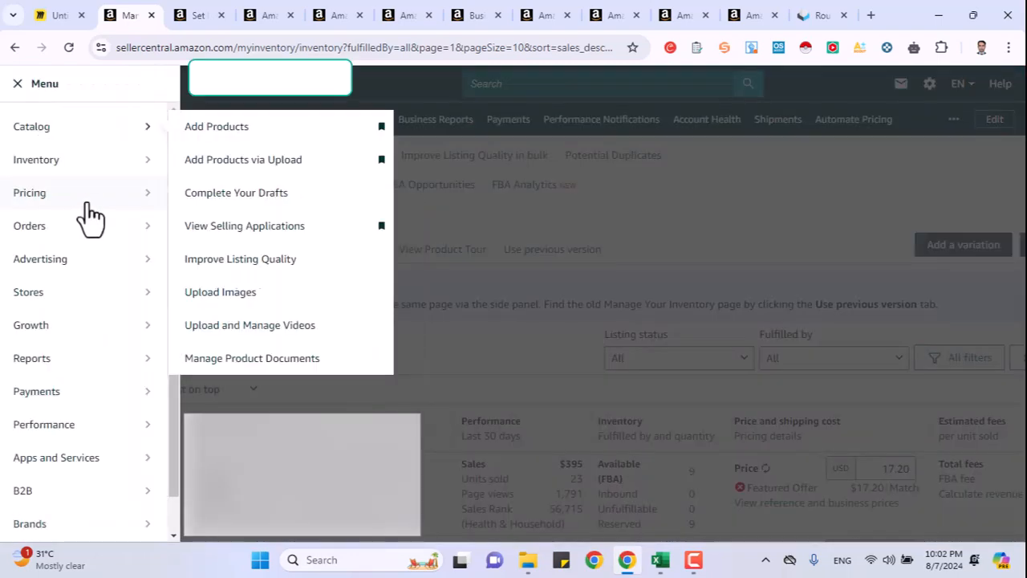
{"action": "mouse_move", "coordinate": [100, 201]}
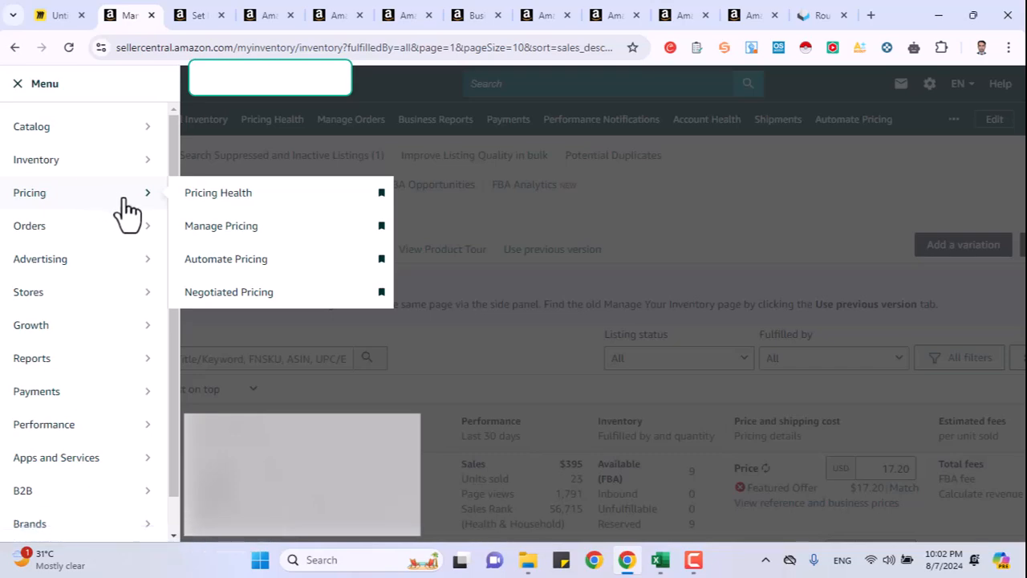
{"action": "left_click", "coordinate": [221, 205]}
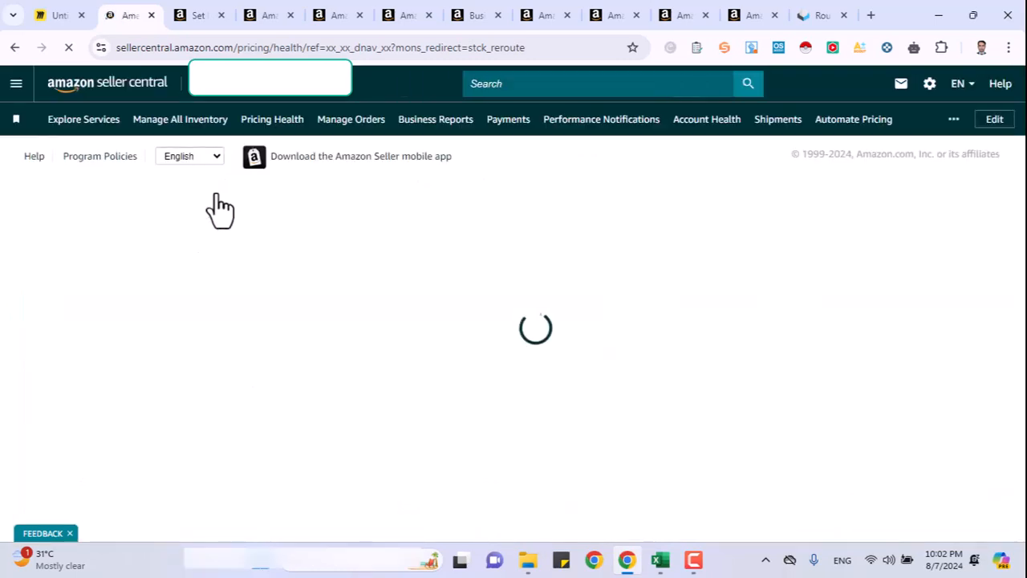
{"action": "scroll", "coordinate": [216, 201], "scroll_direction": "down", "scroll_amount": 2}
{"action": "left_click", "coordinate": [154, 191]}
{"action": "scroll", "coordinate": [177, 268], "scroll_direction": "down", "scroll_amount": 2}
{"action": "scroll", "coordinate": [177, 268], "scroll_direction": "up", "scroll_amount": 3}
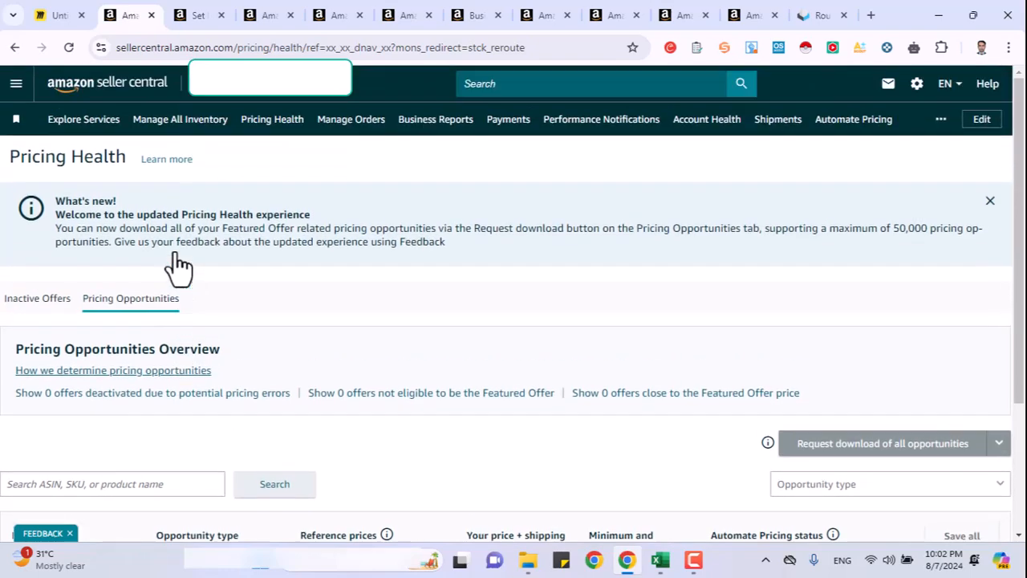
Open the Manage Pricing page from the Pricing section.
{"action": "left_click", "coordinate": [15, 83]}
{"action": "mouse_move", "coordinate": [119, 200]}
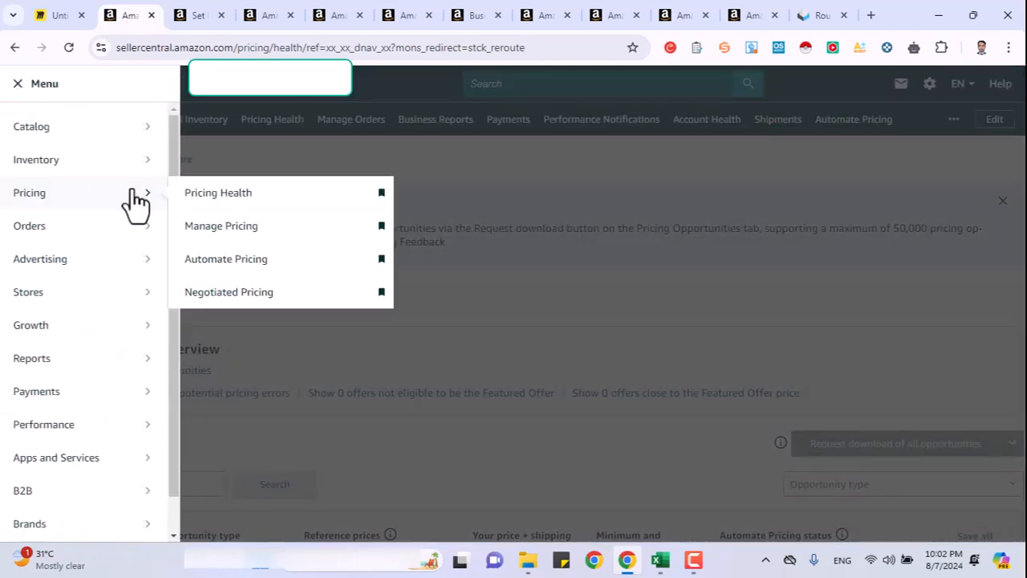
{"action": "left_click", "coordinate": [233, 233]}
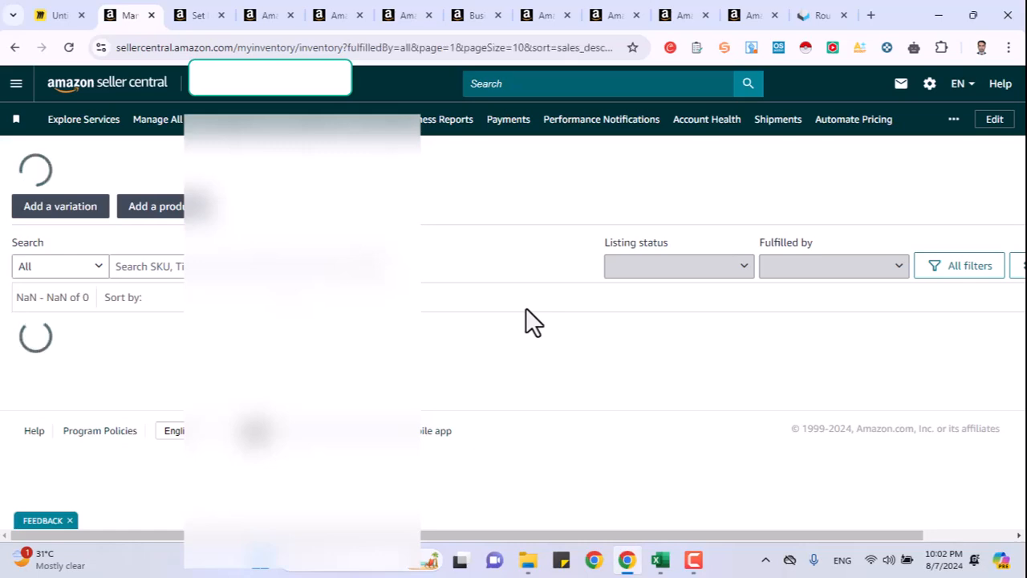
Examine the editable price fields of all three listings without changing their prices.
{"action": "scroll", "coordinate": [526, 307], "scroll_direction": "down", "scroll_amount": 1}
{"action": "scroll", "coordinate": [527, 309], "scroll_direction": "down", "scroll_amount": 1}
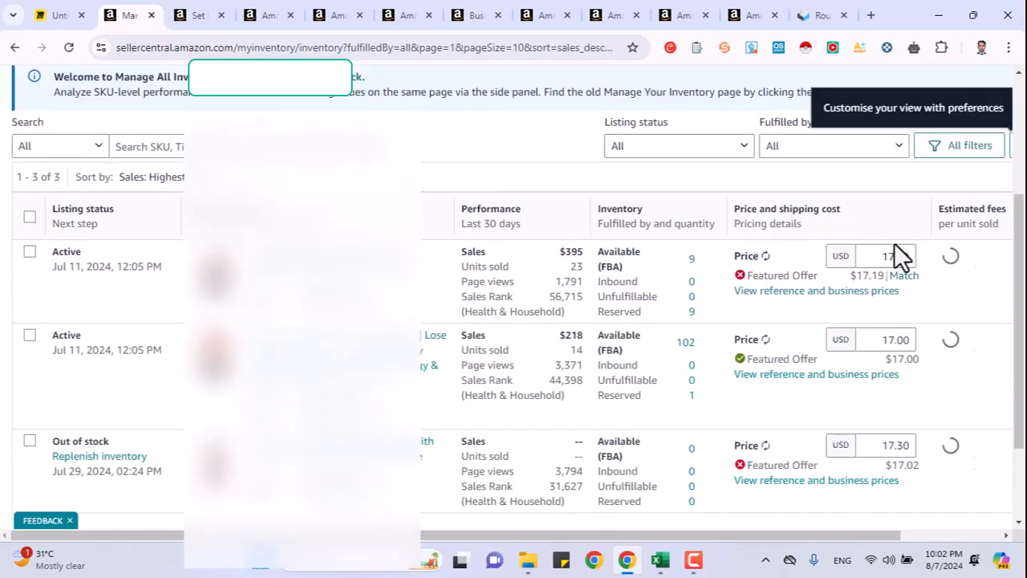
{"action": "double_click", "coordinate": [913, 255]}
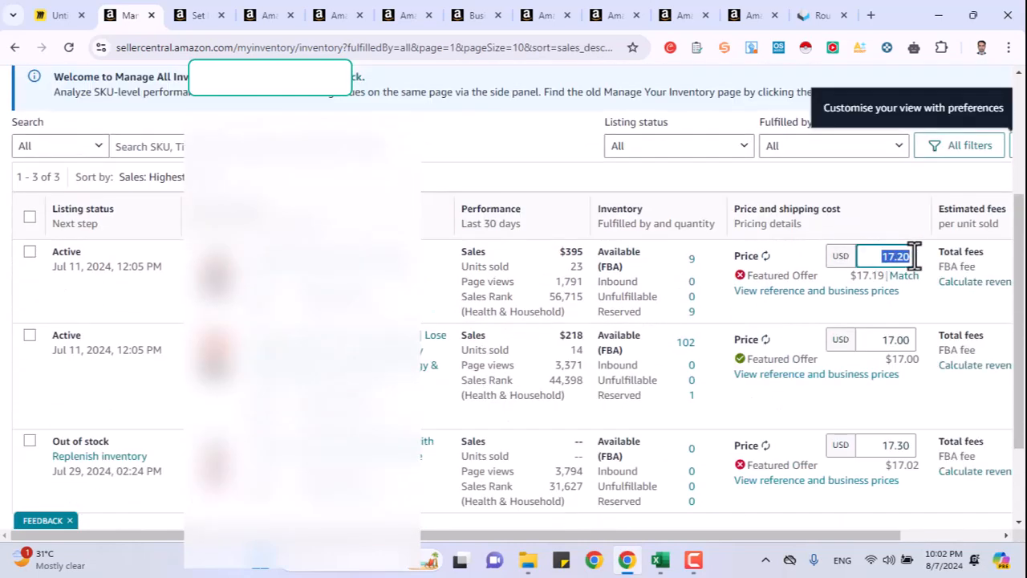
{"action": "double_click", "coordinate": [883, 340]}
{"action": "scroll", "coordinate": [733, 359], "scroll_direction": "up", "scroll_amount": 3}
{"action": "scroll", "coordinate": [733, 360], "scroll_direction": "down", "scroll_amount": 5}
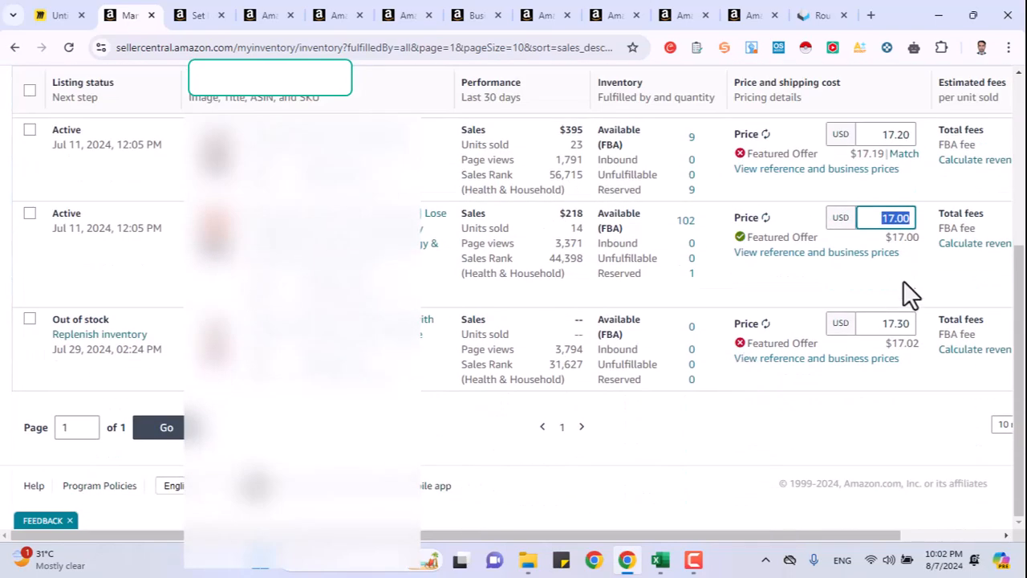
{"action": "double_click", "coordinate": [885, 324]}
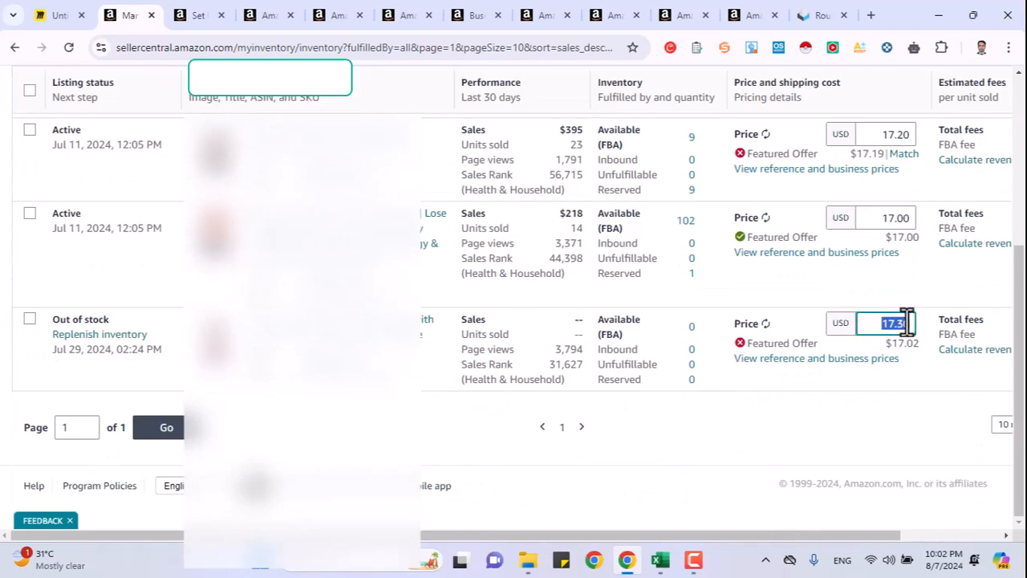
Open the Automate Pricing page and review its existing pricing rules.
{"action": "double_click", "coordinate": [903, 135]}
{"action": "left_click_drag", "start_coordinate": [879, 136], "coordinate": [908, 138]}
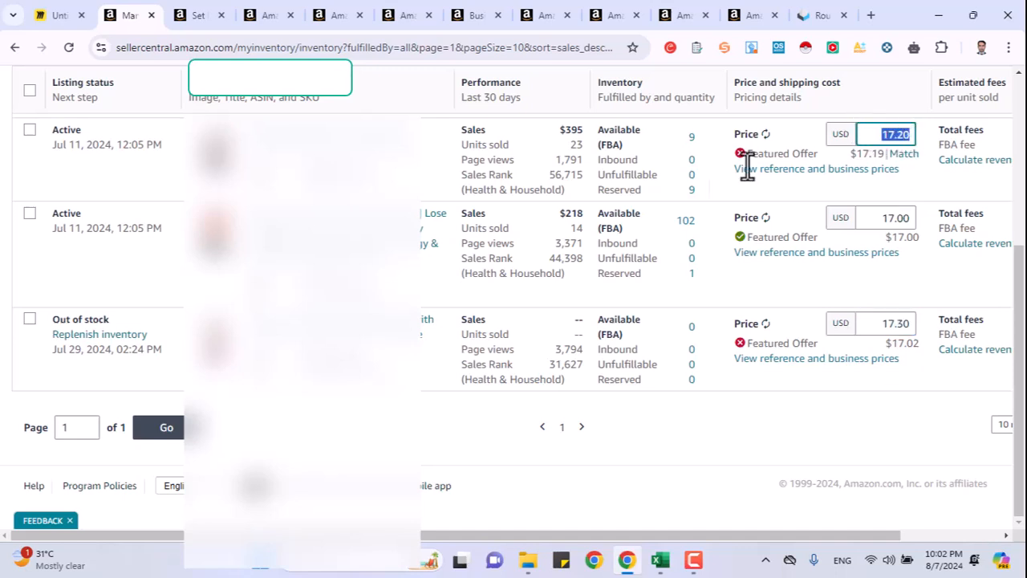
{"action": "scroll", "coordinate": [674, 198], "scroll_direction": "up", "scroll_amount": 4}
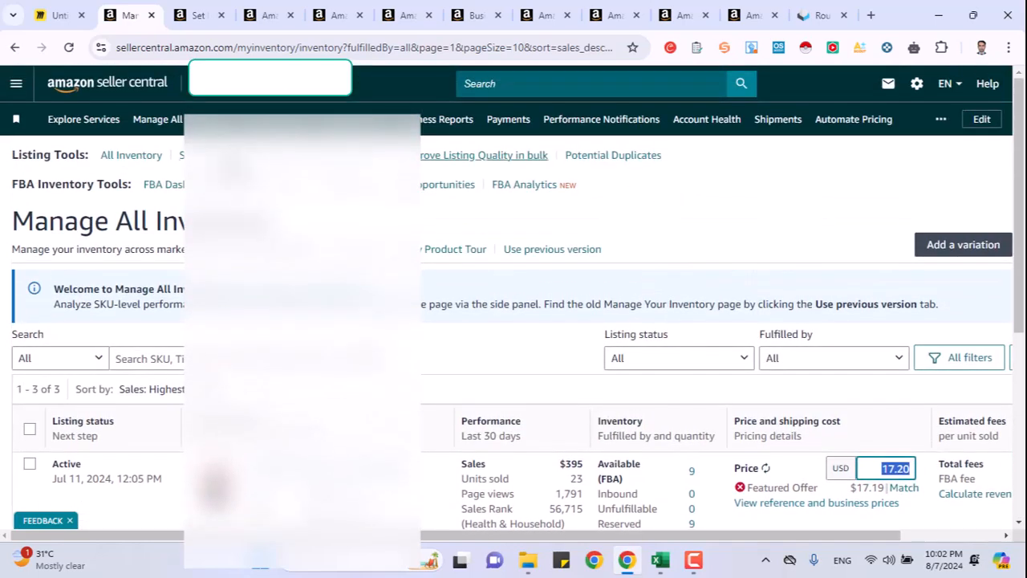
{"action": "left_click", "coordinate": [16, 83]}
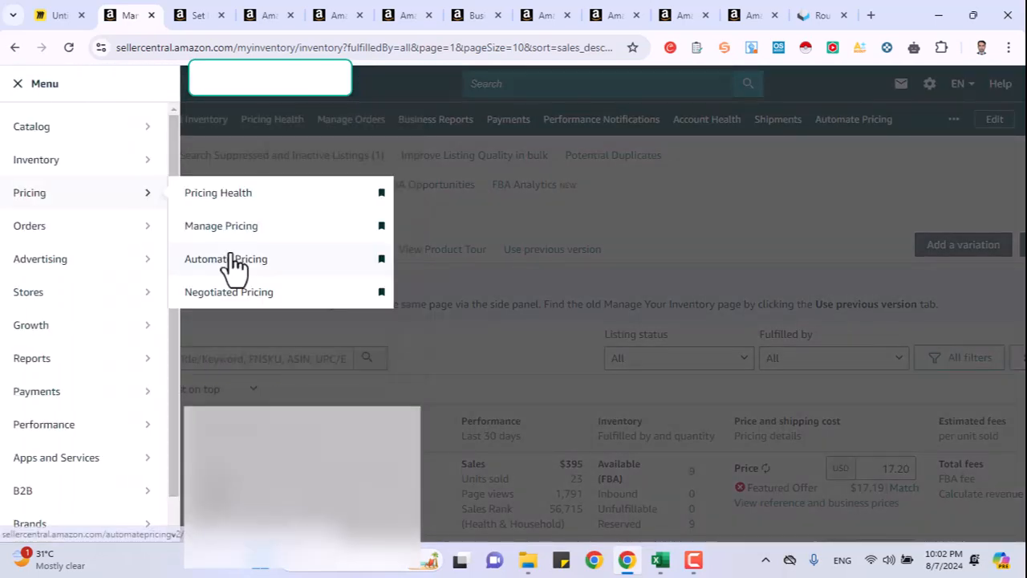
{"action": "mouse_move", "coordinate": [139, 204]}
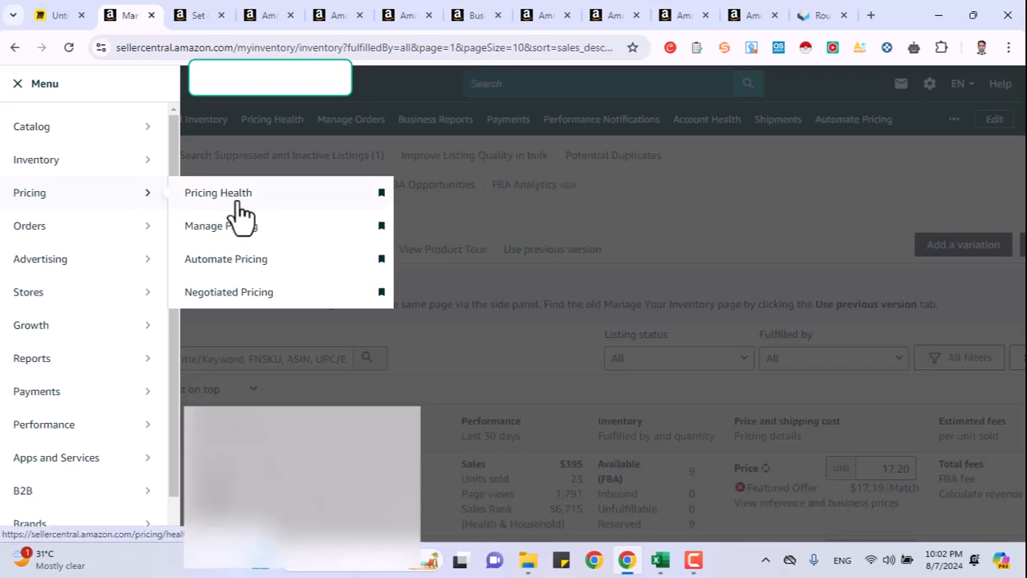
{"action": "left_click", "coordinate": [236, 267]}
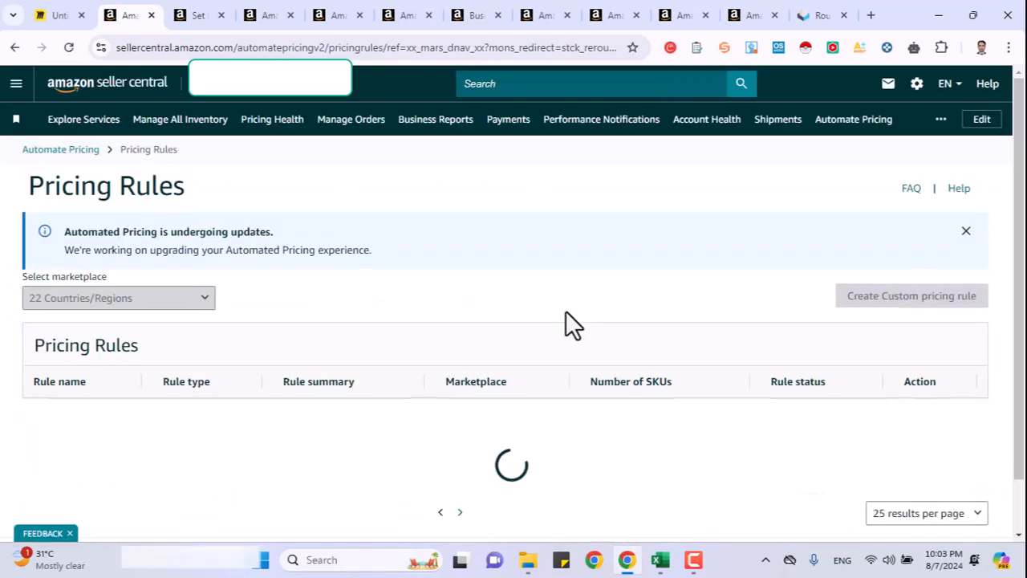
{"action": "scroll", "coordinate": [566, 312], "scroll_direction": "down", "scroll_amount": 1}
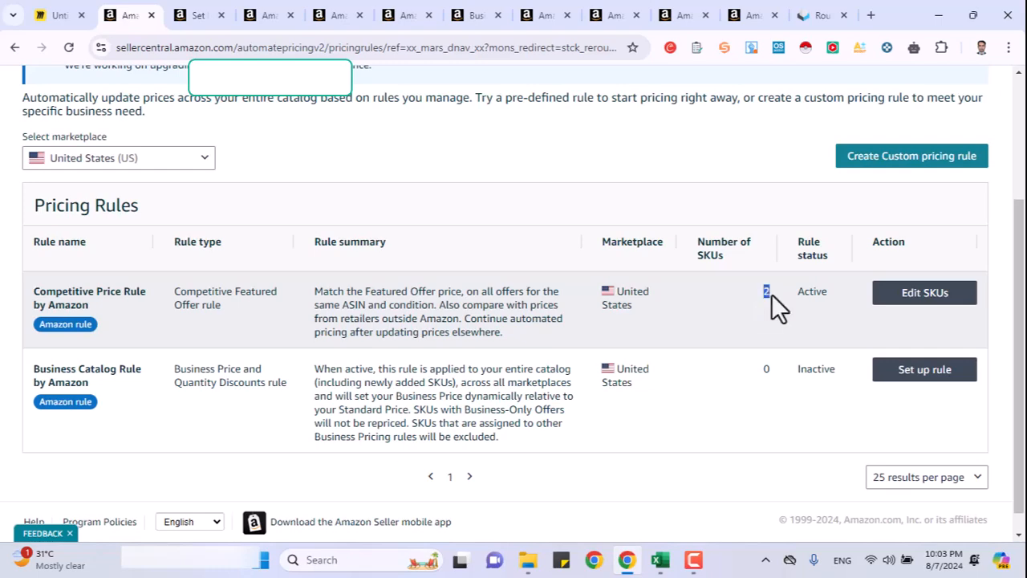
Start a custom pricing rule of the Competitive Featured Offer type covering all Americas marketplaces.
{"action": "left_click", "coordinate": [902, 161]}
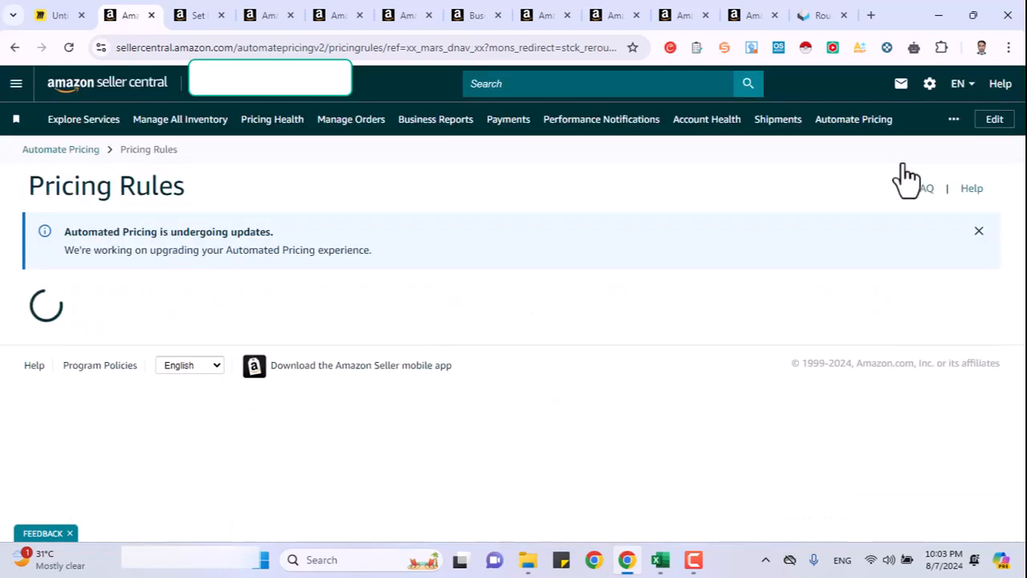
{"action": "scroll", "coordinate": [599, 328], "scroll_direction": "down", "scroll_amount": 2}
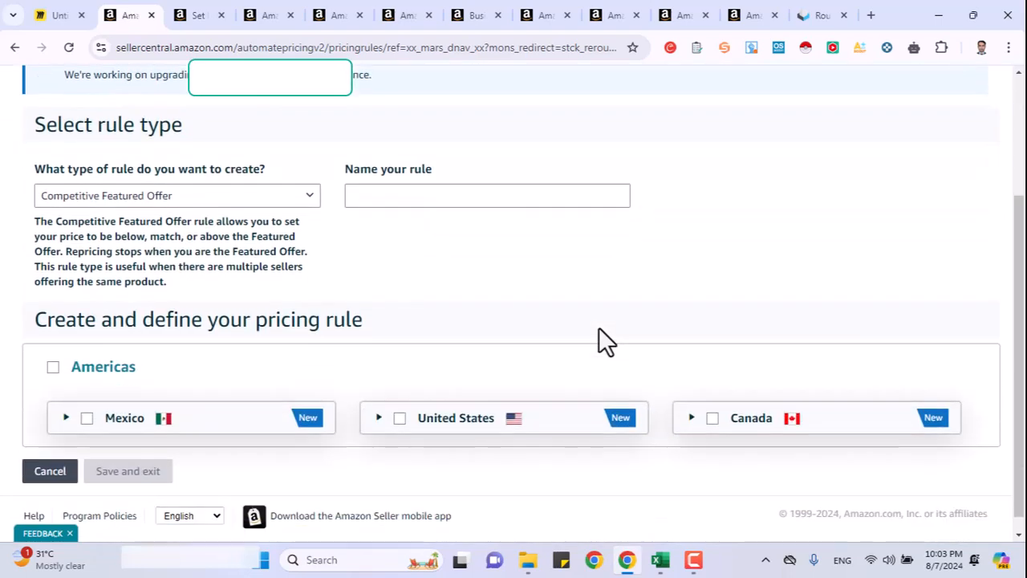
{"action": "left_click", "coordinate": [184, 205]}
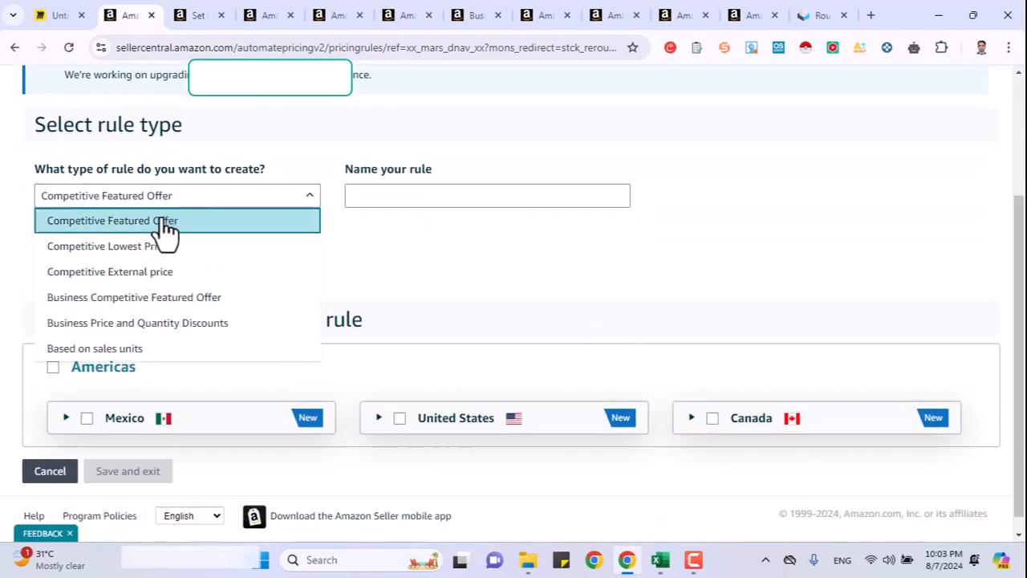
{"action": "left_click", "coordinate": [160, 224]}
{"action": "left_click", "coordinate": [53, 369]}
{"action": "scroll", "coordinate": [229, 356], "scroll_direction": "down", "scroll_amount": 2}
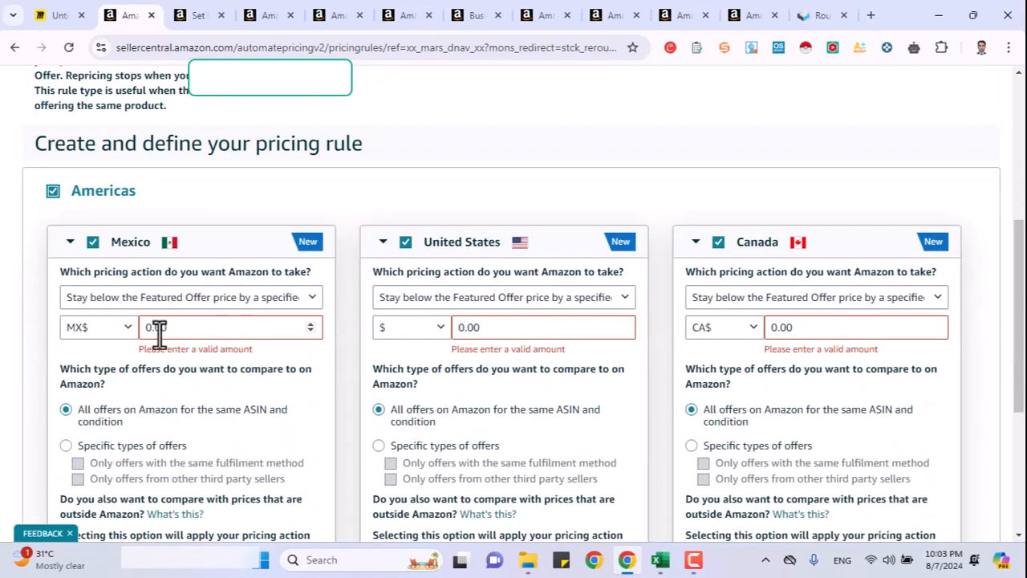
{"action": "scroll", "coordinate": [158, 333], "scroll_direction": "down", "scroll_amount": 1}
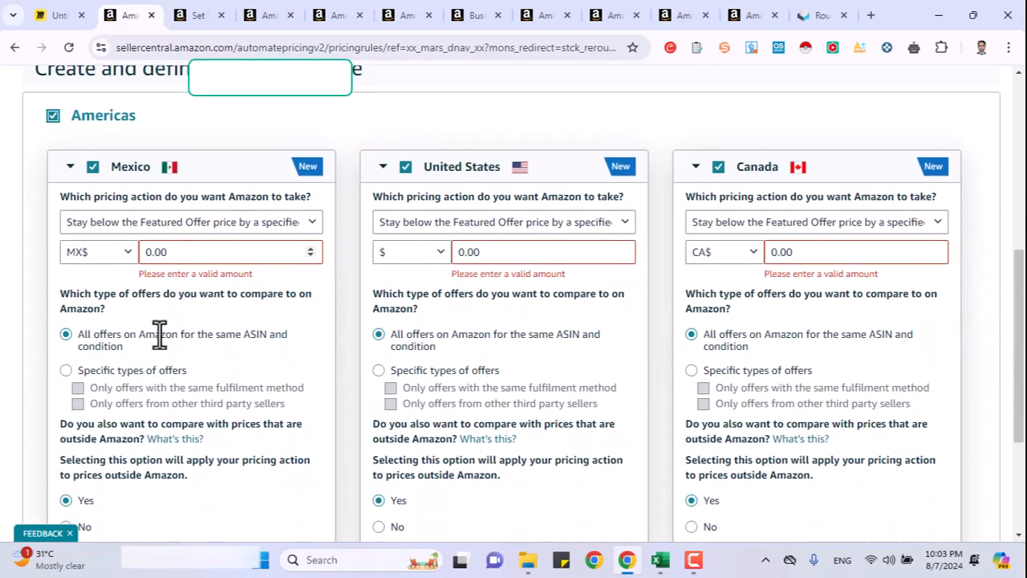
Choose to stay below the Featured Offer price by a specified amount for Mexico and select its amount for editing.
{"action": "left_click", "coordinate": [134, 233]}
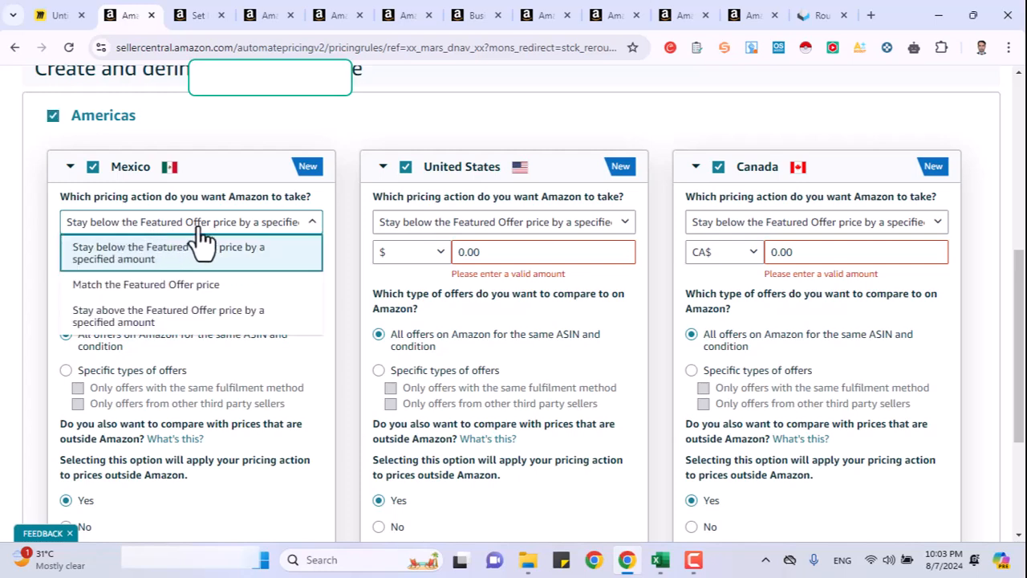
{"action": "left_click", "coordinate": [233, 245]}
{"action": "scroll", "coordinate": [294, 251], "scroll_direction": "up", "scroll_amount": 3}
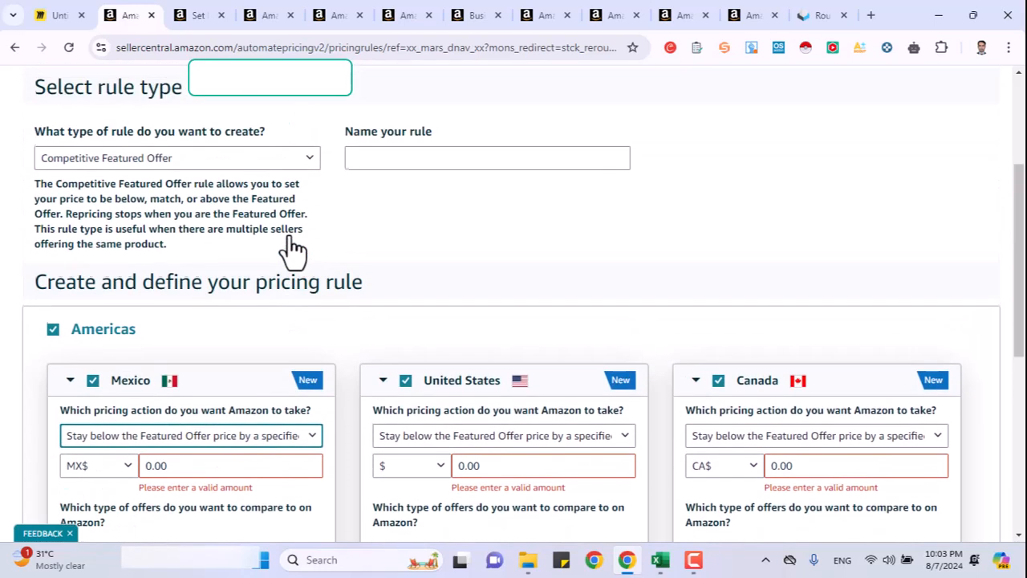
{"action": "scroll", "coordinate": [289, 231], "scroll_direction": "down", "scroll_amount": 2}
{"action": "left_click", "coordinate": [189, 302]}
{"action": "double_click", "coordinate": [161, 305]}
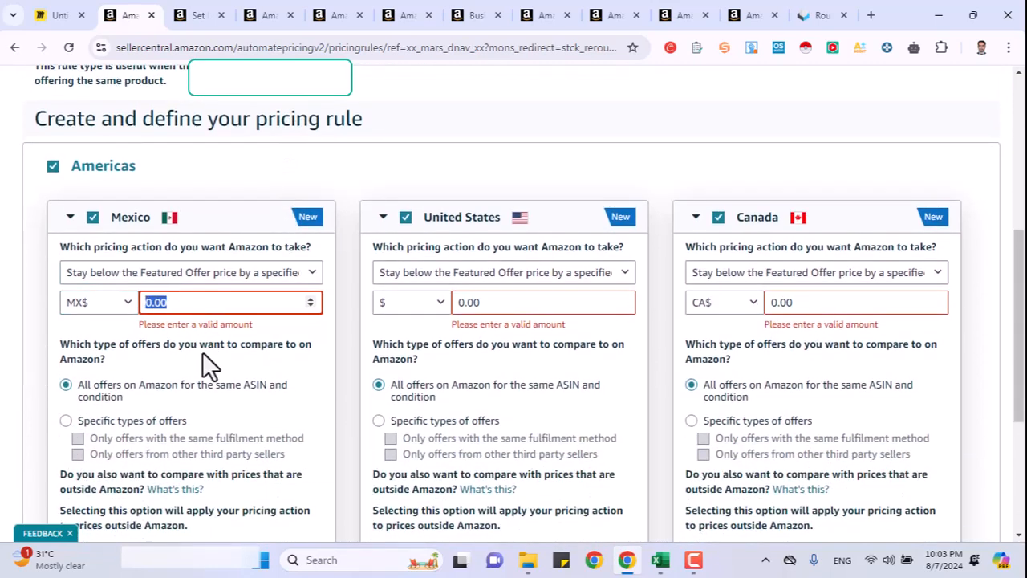
Review the remaining options of the custom pricing rule and dismiss the Automated Pricing update notice.
{"action": "scroll", "coordinate": [202, 351], "scroll_direction": "down", "scroll_amount": 4}
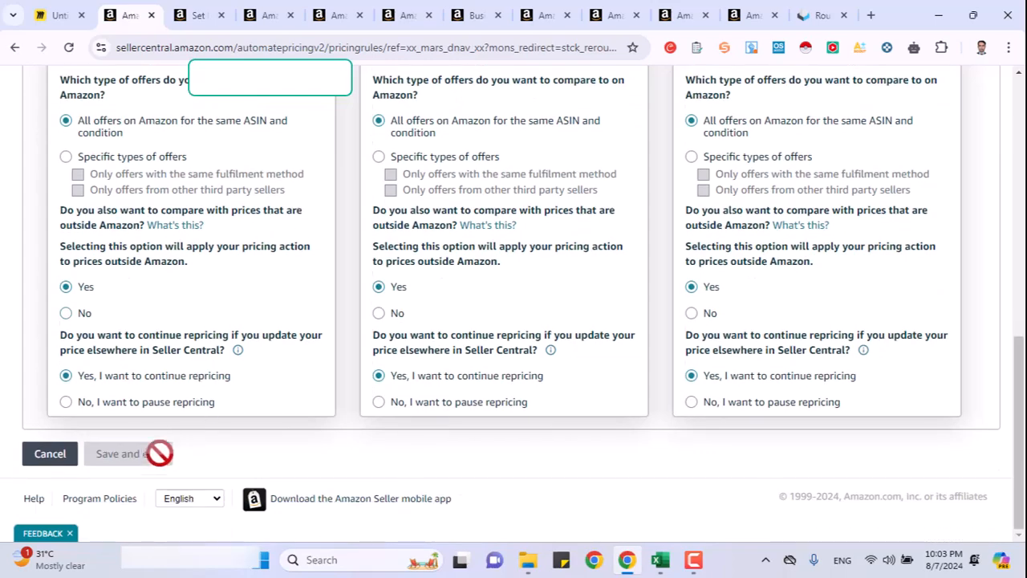
{"action": "scroll", "coordinate": [184, 318], "scroll_direction": "up", "scroll_amount": 5}
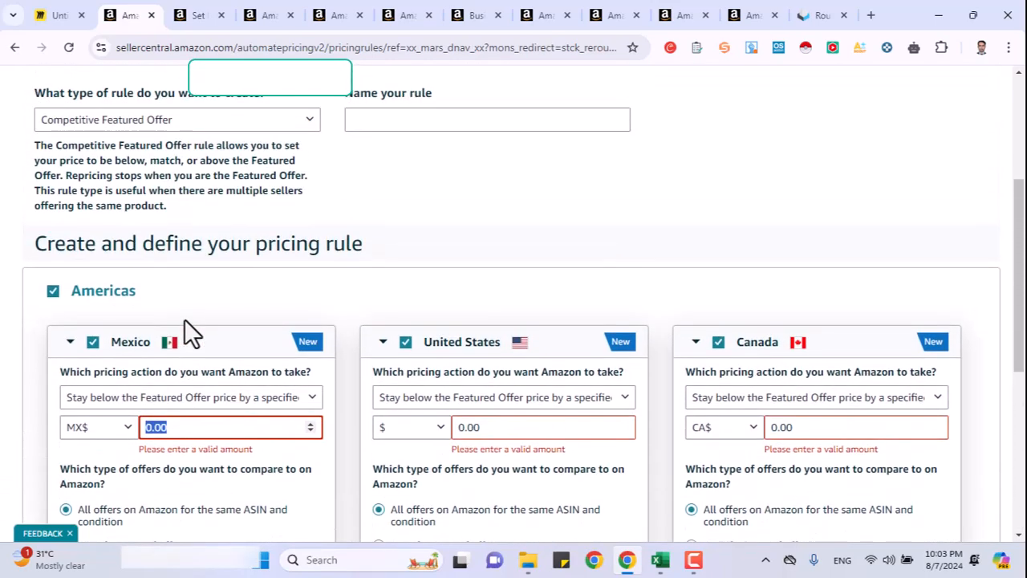
{"action": "scroll", "coordinate": [184, 319], "scroll_direction": "up", "scroll_amount": 3}
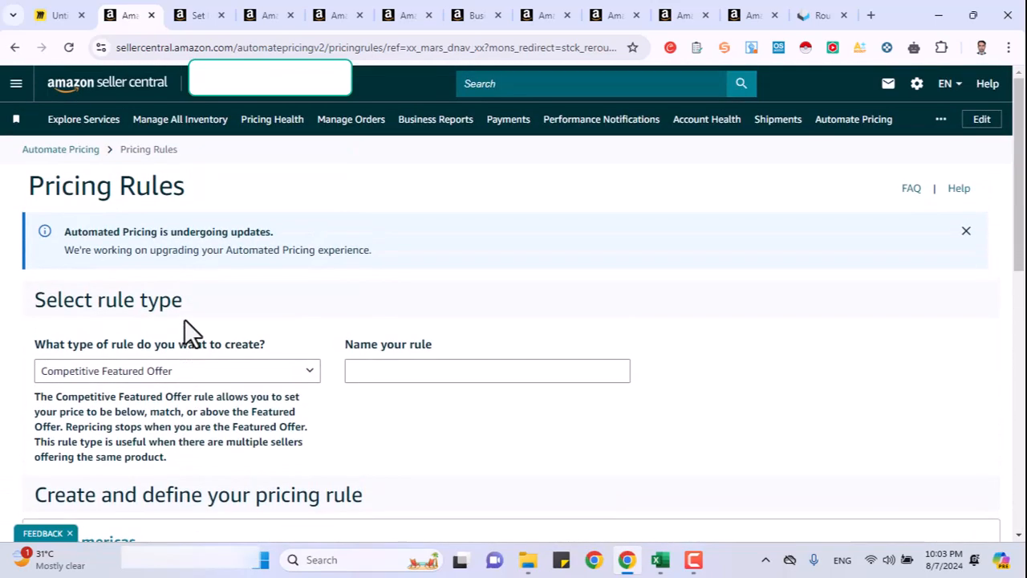
{"action": "scroll", "coordinate": [184, 318], "scroll_direction": "down", "scroll_amount": 2}
{"action": "scroll", "coordinate": [191, 329], "scroll_direction": "up", "scroll_amount": 2}
{"action": "left_click", "coordinate": [967, 231]}
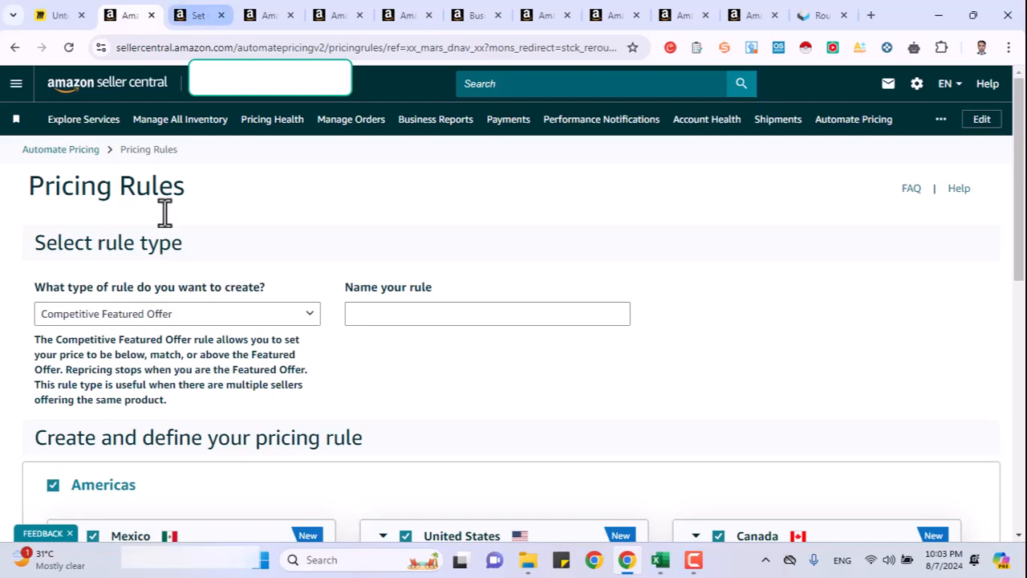
Return to the Manage All Inventory page and dismiss the feedback survey.
{"action": "left_click", "coordinate": [14, 48]}
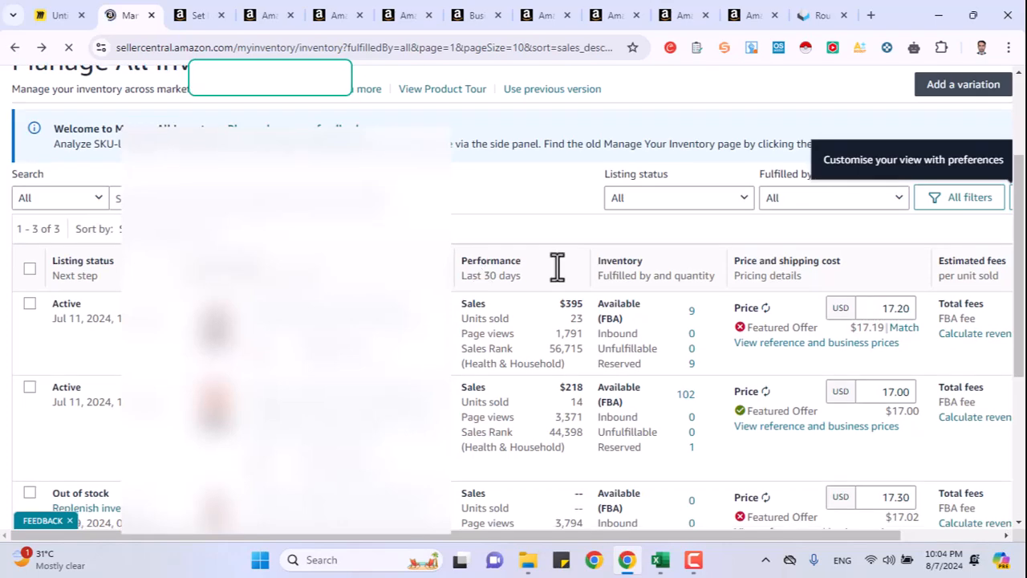
{"action": "scroll", "coordinate": [673, 250], "scroll_direction": "down", "scroll_amount": 2}
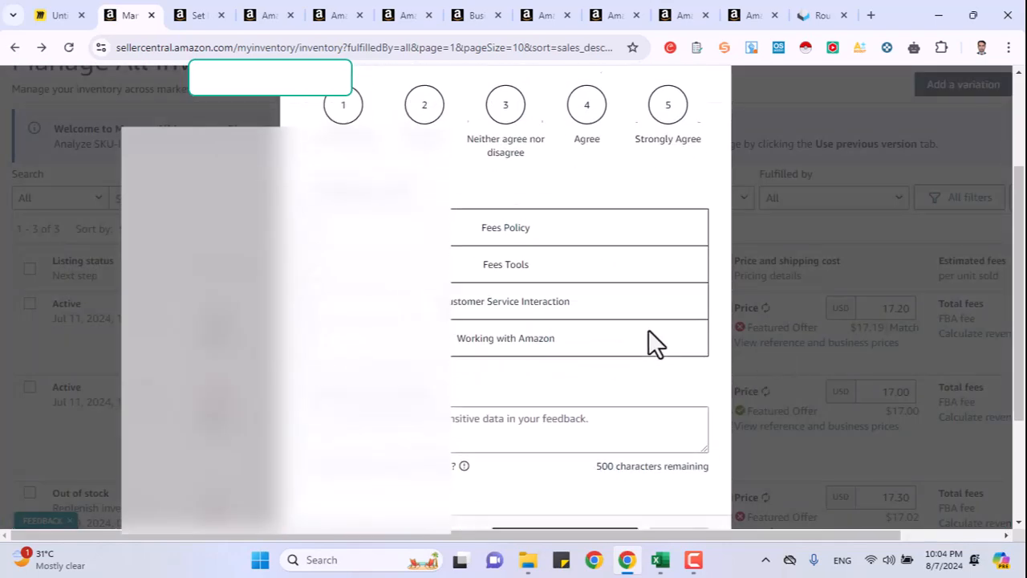
{"action": "left_click", "coordinate": [566, 514]}
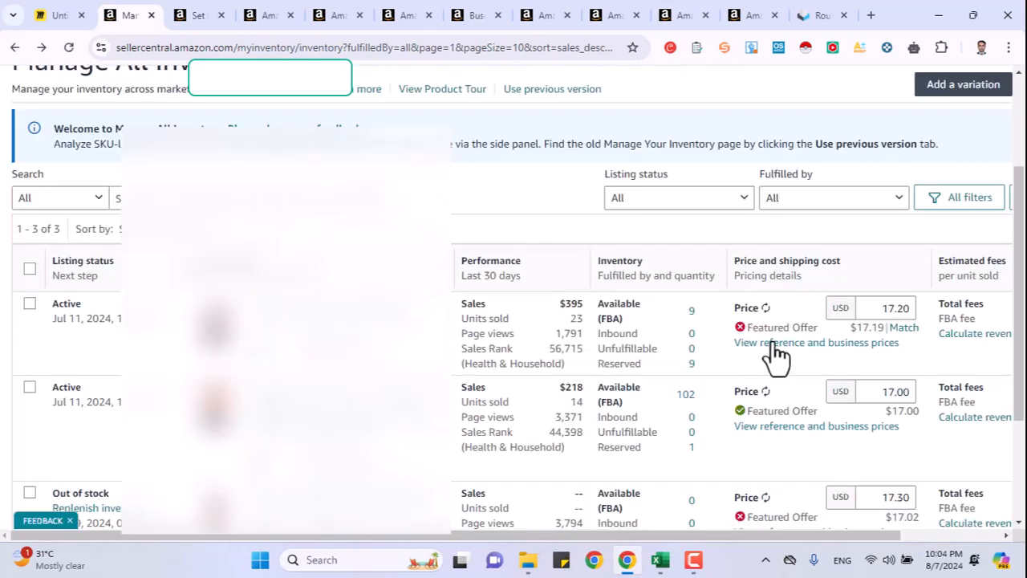
Open the first listing's reference and business pricing details and check its minimum and maximum price guardrails.
{"action": "left_click", "coordinate": [773, 345]}
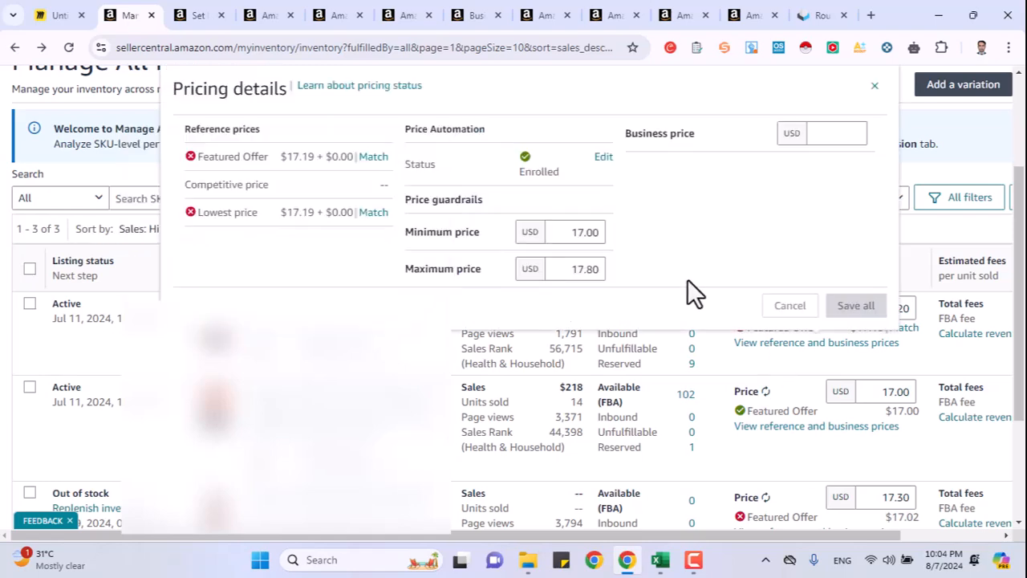
{"action": "left_click_drag", "start_coordinate": [567, 242], "coordinate": [604, 235]}
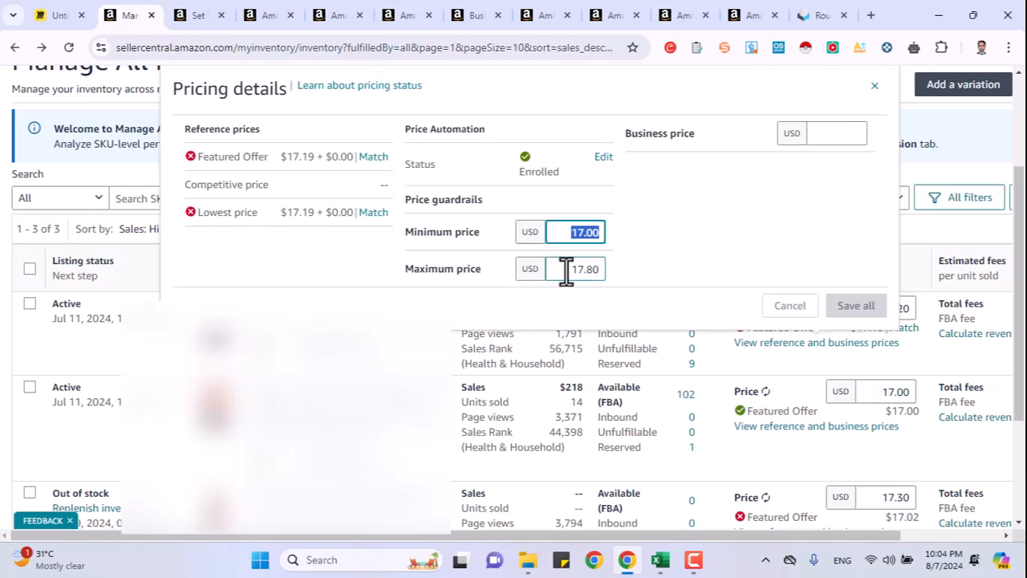
{"action": "left_click_drag", "start_coordinate": [567, 271], "coordinate": [598, 269]}
{"action": "left_click_drag", "start_coordinate": [564, 236], "coordinate": [602, 235]}
Open the first listing's price automation settings for editing, keeping Competitive Price Rule by Amazon as the rule.
{"action": "left_click", "coordinate": [606, 161]}
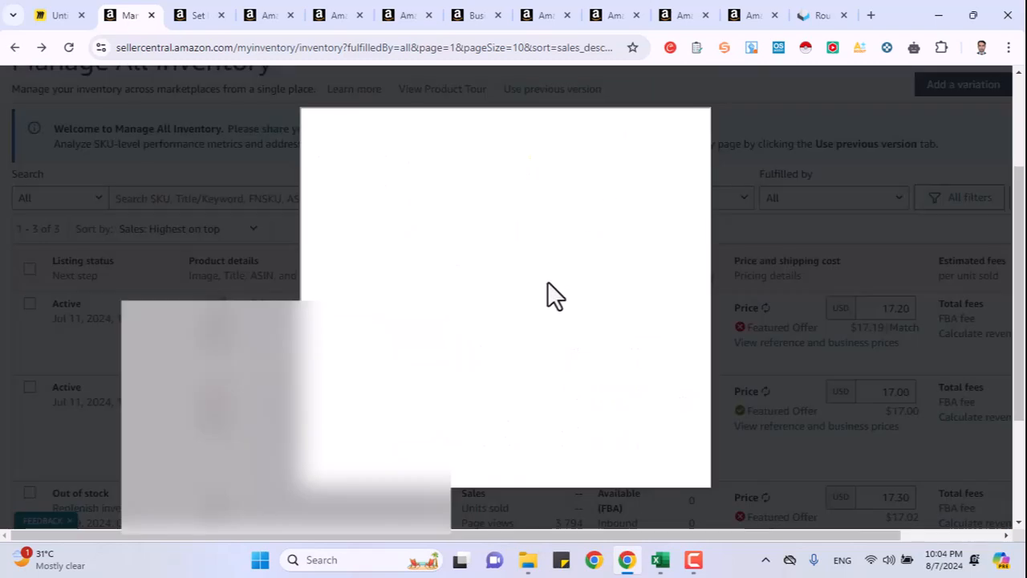
{"action": "left_click_drag", "start_coordinate": [471, 144], "coordinate": [567, 138]}
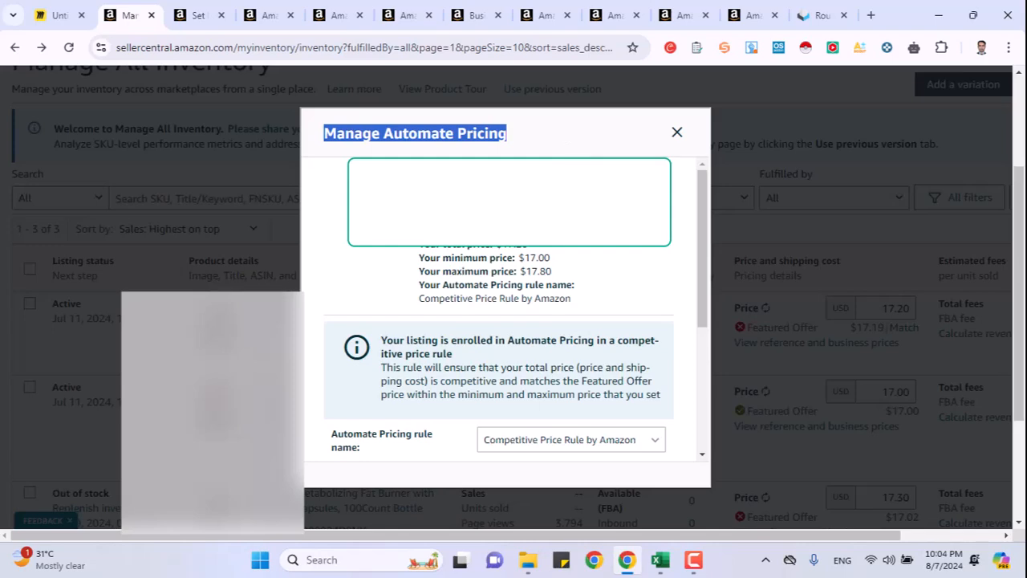
{"action": "scroll", "coordinate": [498, 346], "scroll_direction": "down", "scroll_amount": 3}
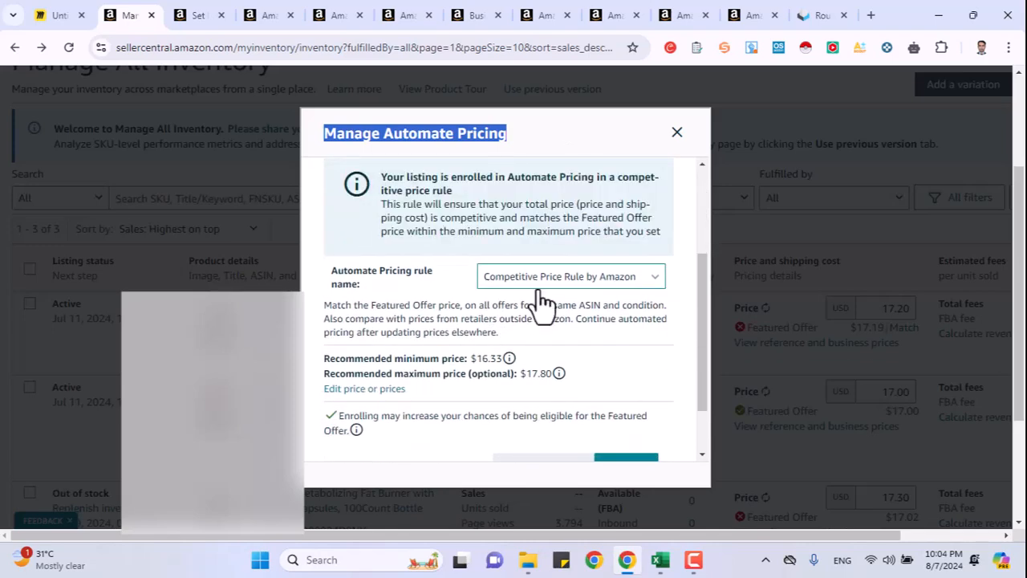
{"action": "left_click", "coordinate": [540, 282]}
{"action": "left_click", "coordinate": [540, 284]}
{"action": "scroll", "coordinate": [541, 290], "scroll_direction": "down", "scroll_amount": 2}
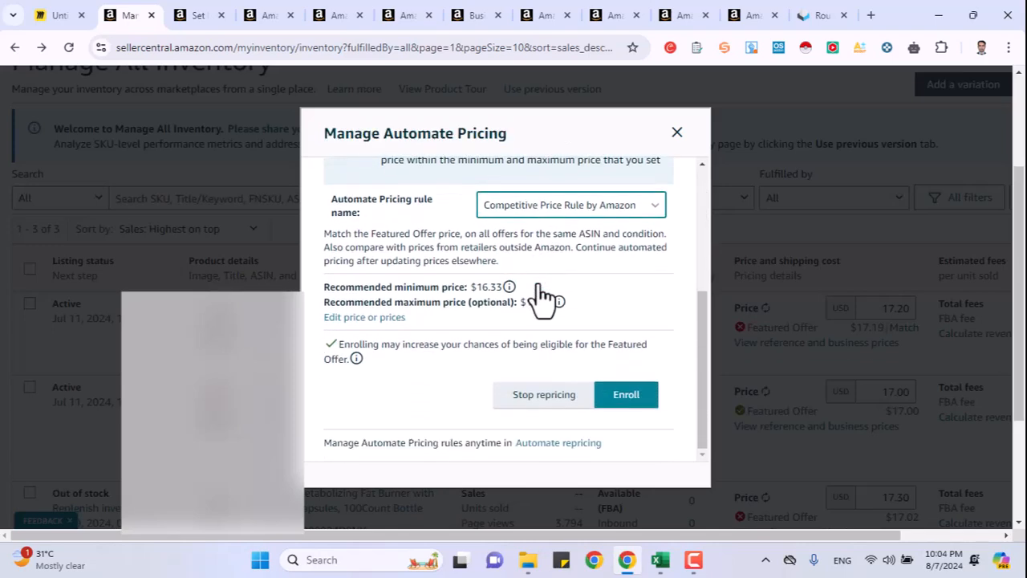
Enroll the listing in automated pricing with a $16.33 minimum and a $17.80 maximum price, and close the dialog.
{"action": "left_click", "coordinate": [374, 318]}
{"action": "left_click", "coordinate": [402, 306]}
{"action": "left_click_drag", "start_coordinate": [394, 306], "coordinate": [355, 305]}
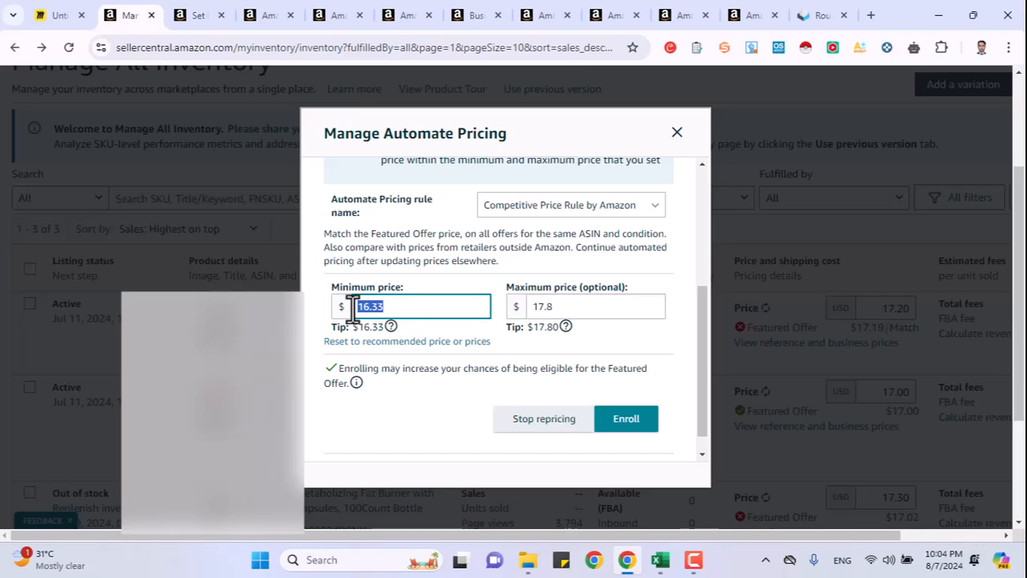
{"action": "double_click", "coordinate": [547, 308]}
{"action": "left_click_drag", "start_coordinate": [418, 306], "coordinate": [350, 310]}
{"action": "left_click", "coordinate": [387, 307]}
{"action": "left_click", "coordinate": [531, 311]}
{"action": "left_click_drag", "start_coordinate": [531, 308], "coordinate": [567, 307]}
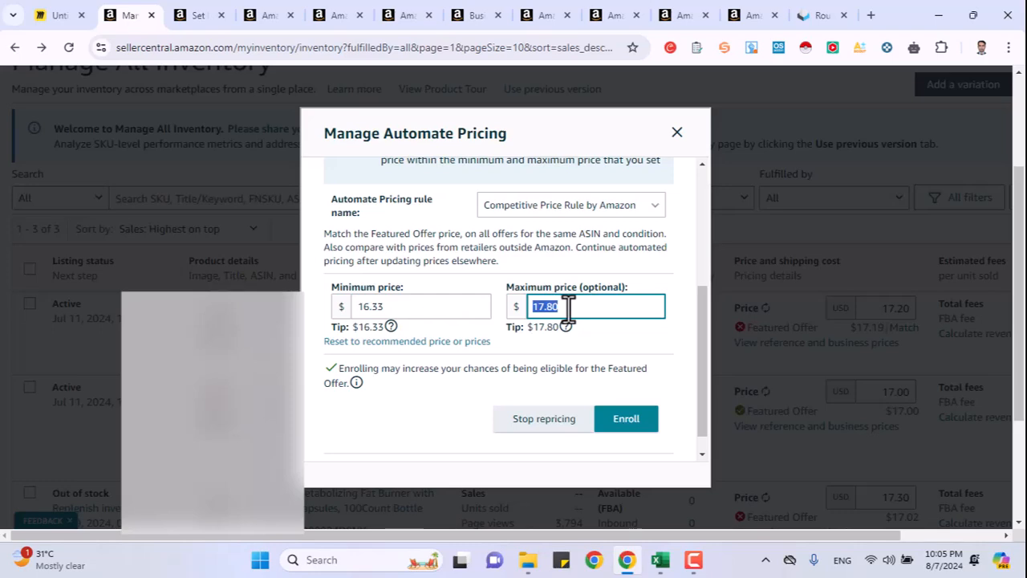
{"action": "left_click", "coordinate": [628, 418]}
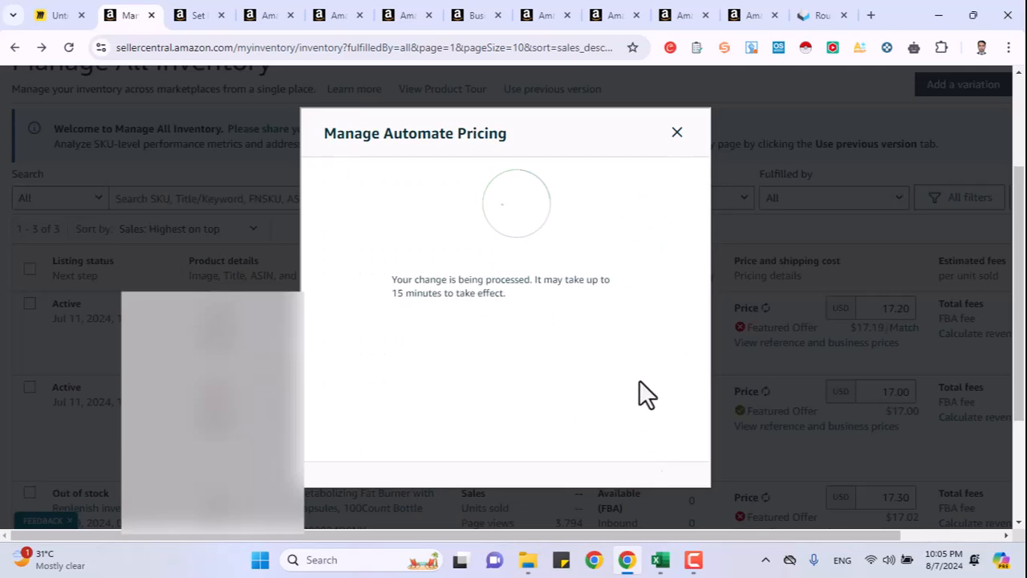
{"action": "left_click_drag", "start_coordinate": [393, 294], "coordinate": [441, 292]}
{"action": "left_click", "coordinate": [676, 134]}
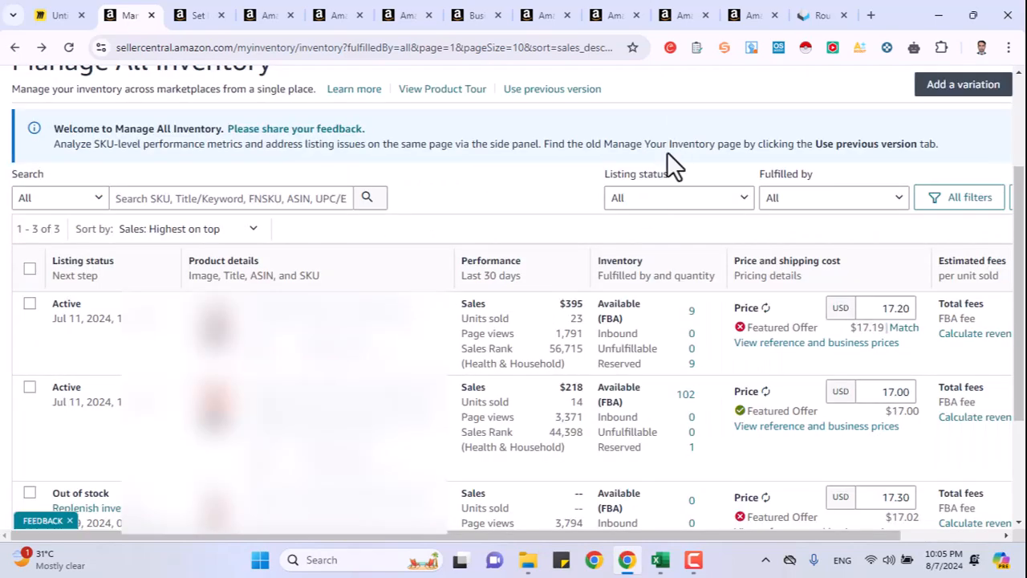
Recheck the price guardrails in the first listing's pricing details and close them.
{"action": "left_click", "coordinate": [783, 343]}
{"action": "left_click", "coordinate": [563, 235]}
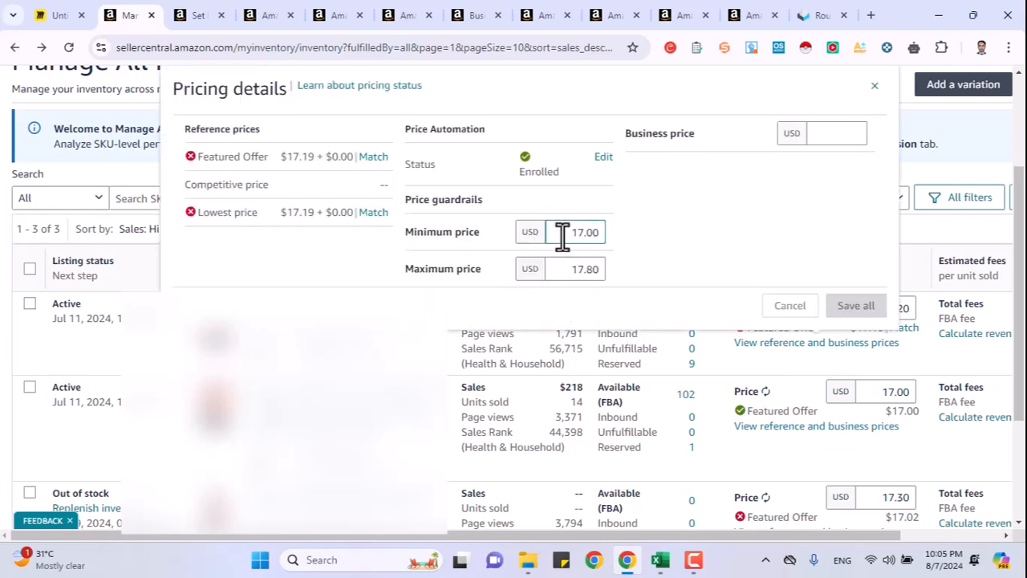
{"action": "left_click_drag", "start_coordinate": [563, 235], "coordinate": [613, 234]}
{"action": "left_click_drag", "start_coordinate": [553, 273], "coordinate": [631, 273]}
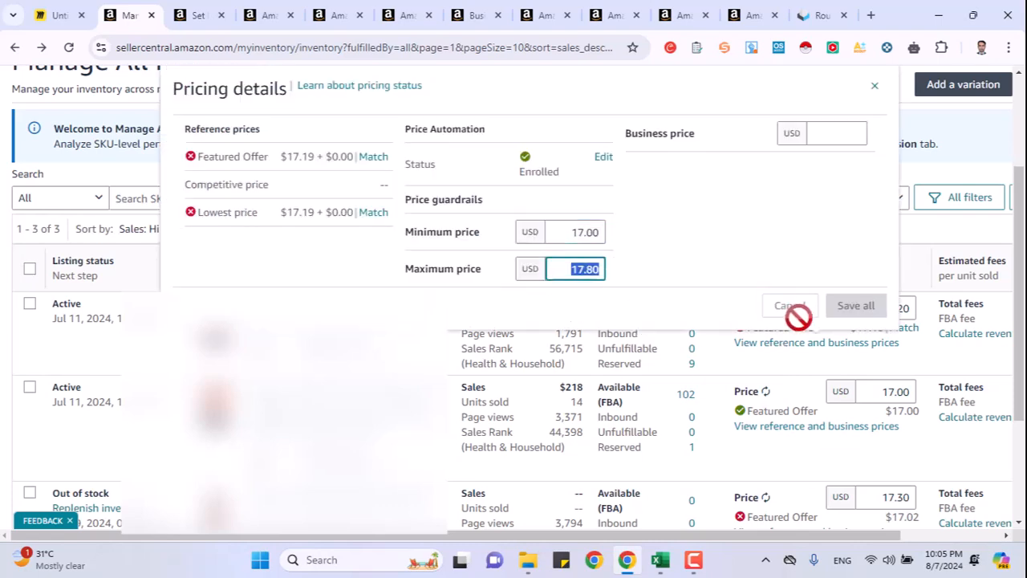
{"action": "left_click", "coordinate": [674, 410]}
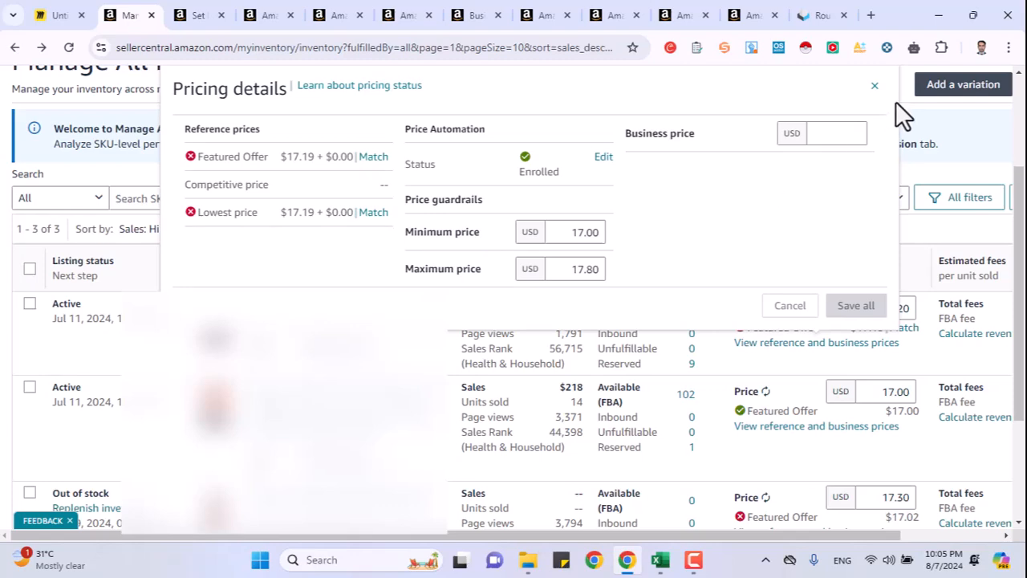
{"action": "left_click", "coordinate": [874, 86]}
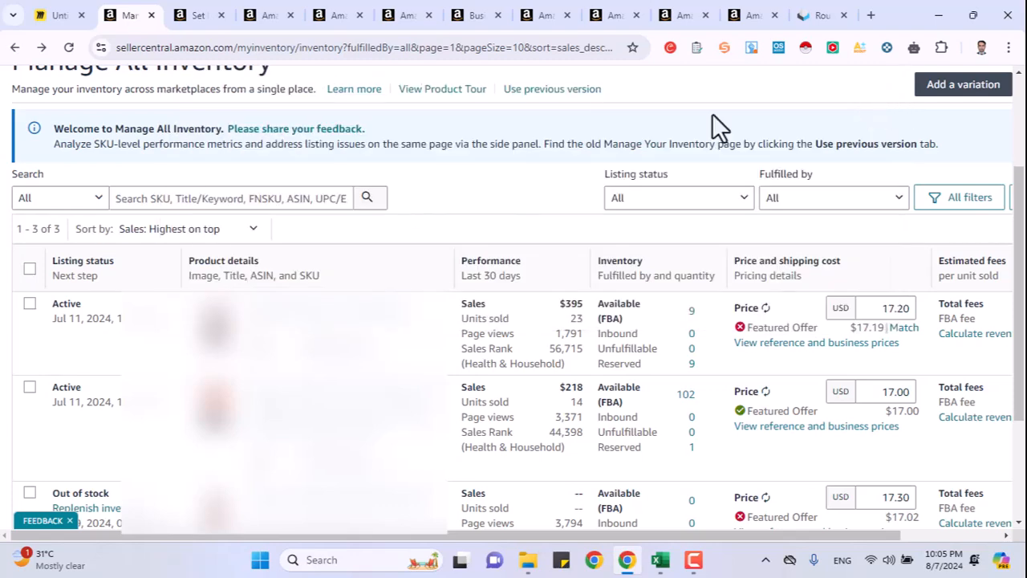
{"action": "left_click", "coordinate": [199, 20]}
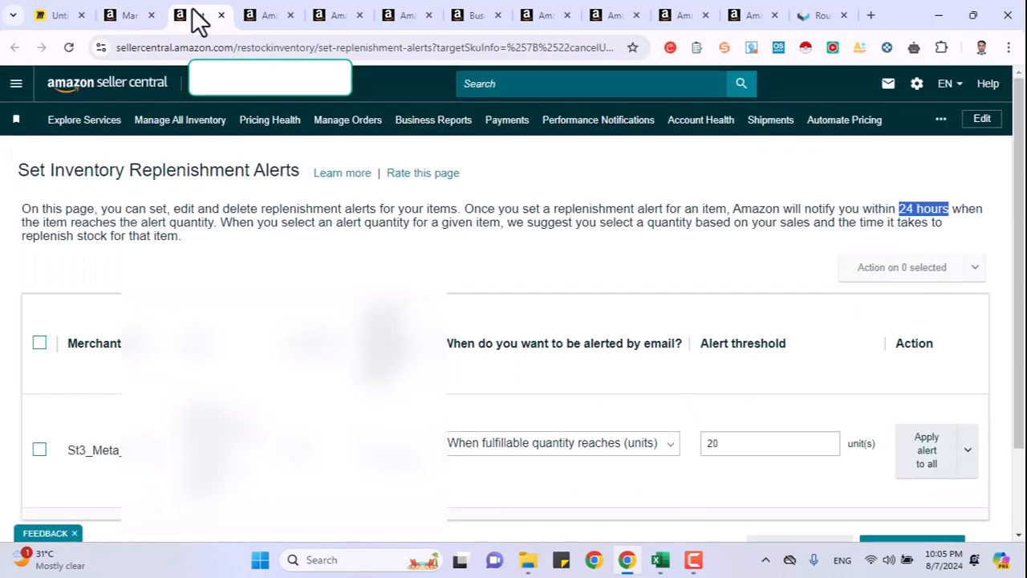
{"action": "left_click", "coordinate": [130, 14]}
{"action": "scroll", "coordinate": [285, 240], "scroll_direction": "down", "scroll_amount": 5}
{"action": "scroll", "coordinate": [285, 241], "scroll_direction": "up", "scroll_amount": 3}
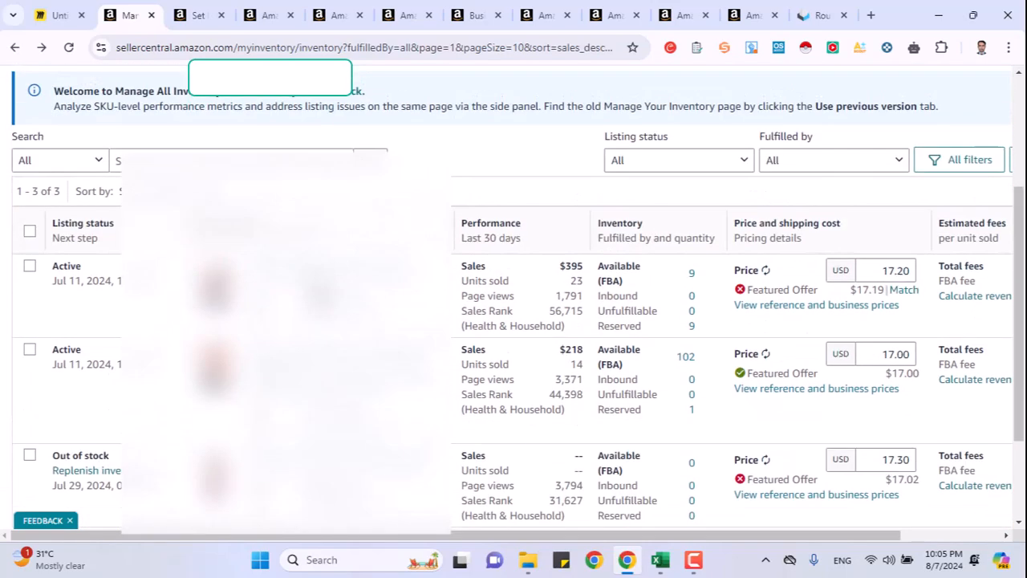
Open the Automate Pricing page and view the pricing rules for the United States marketplace.
{"action": "scroll", "coordinate": [517, 321], "scroll_direction": "up", "scroll_amount": 3}
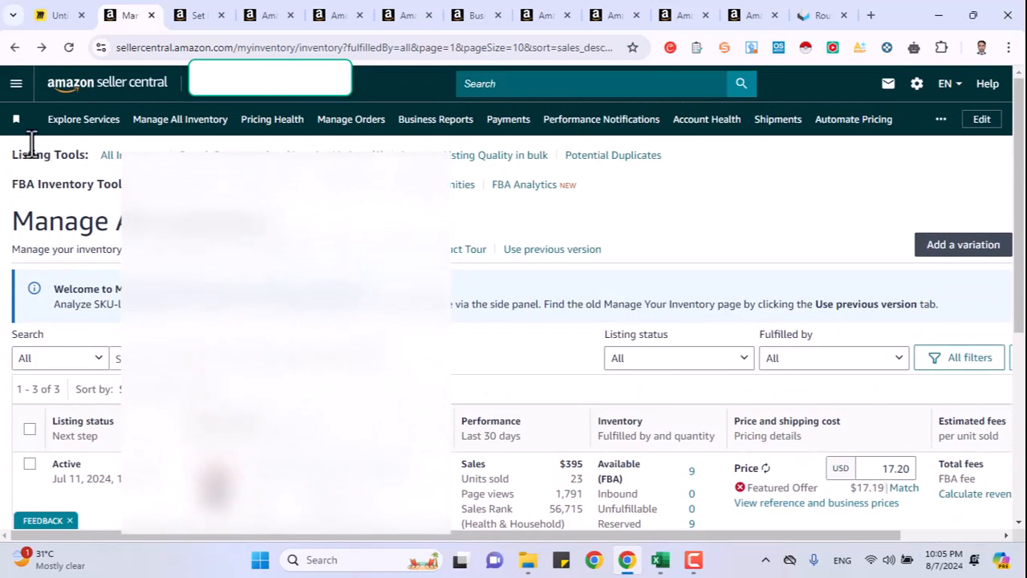
{"action": "left_click", "coordinate": [17, 90]}
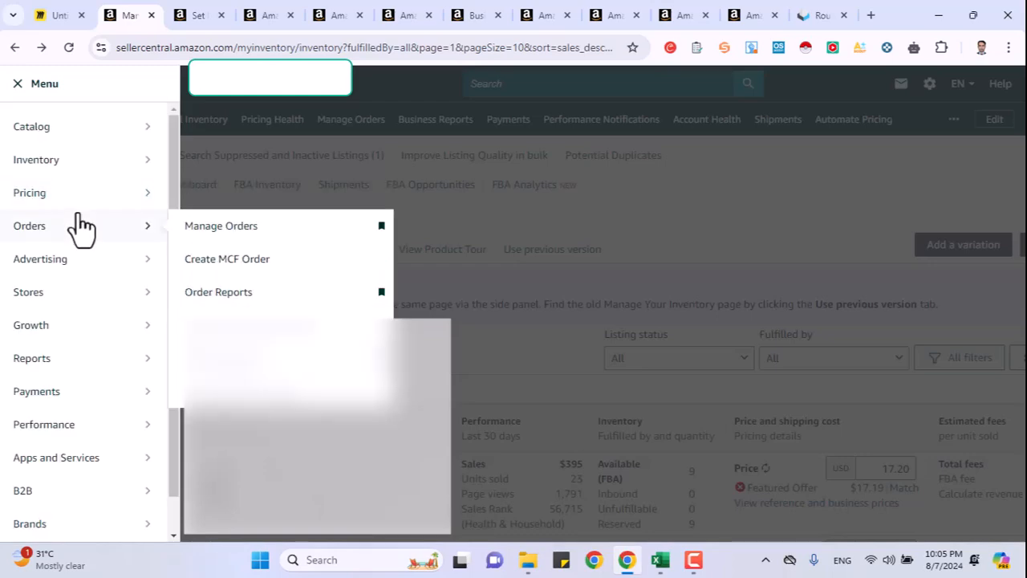
{"action": "mouse_move", "coordinate": [158, 195]}
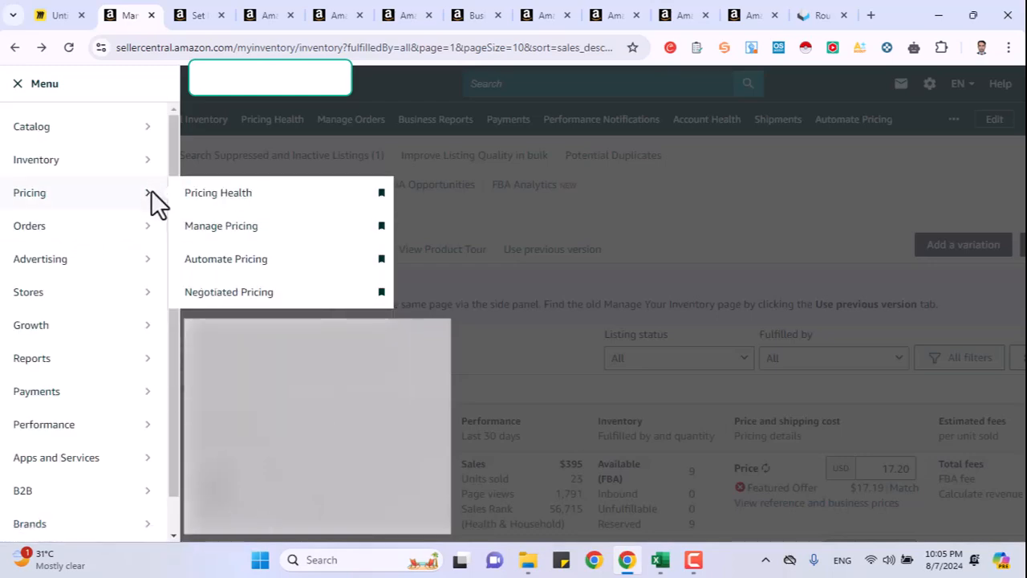
{"action": "left_click", "coordinate": [226, 265]}
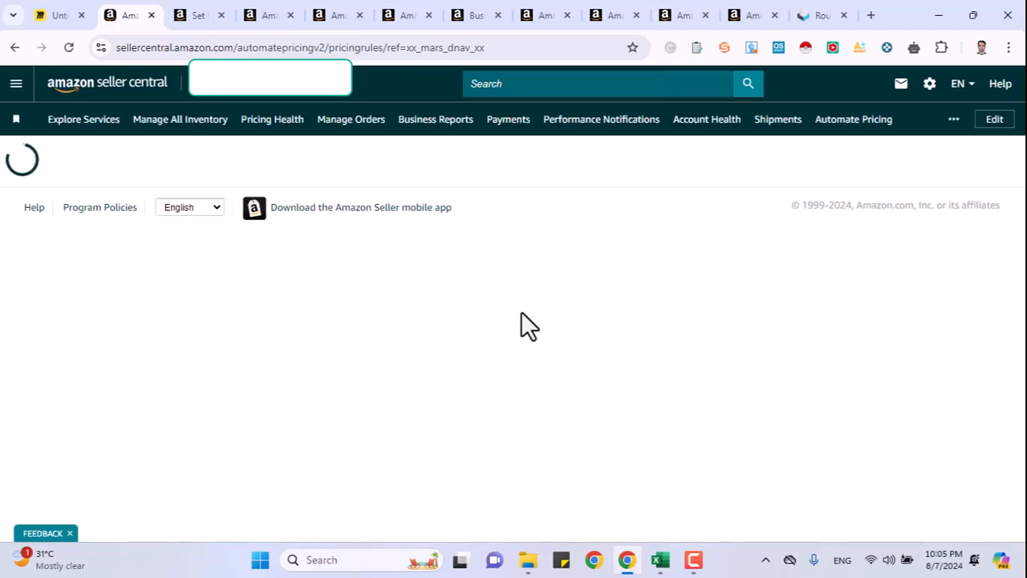
{"action": "scroll", "coordinate": [521, 310], "scroll_direction": "down", "scroll_amount": 2}
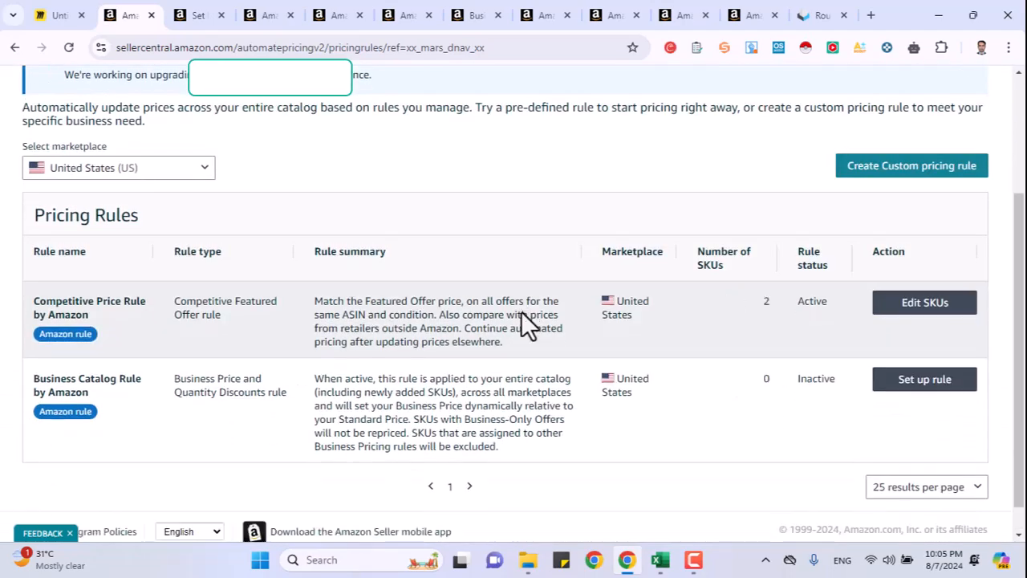
Open the SKUs assigned to Competitive Price Rule by Amazon and bring up the first SKU's pricing history.
{"action": "left_click", "coordinate": [925, 309]}
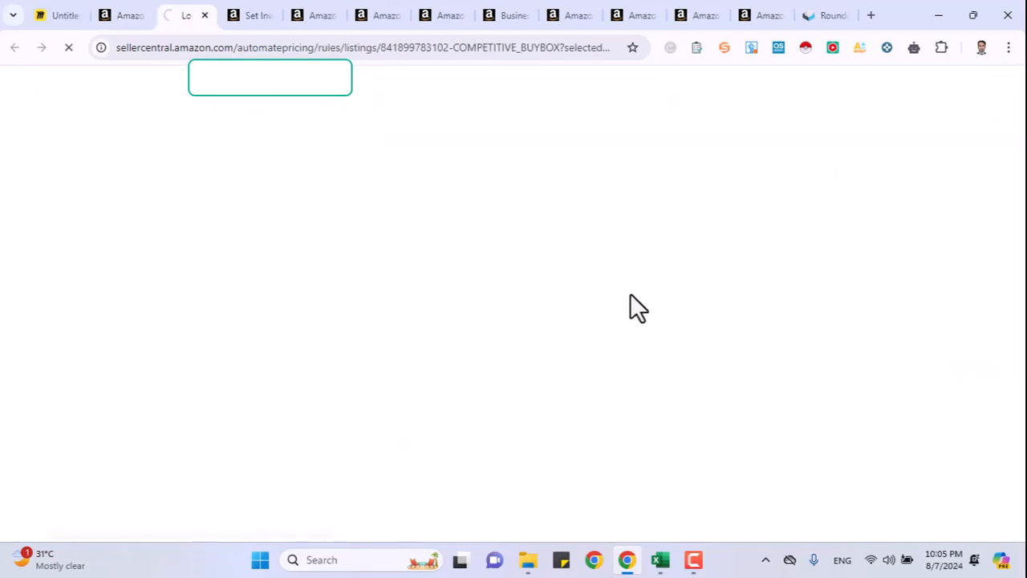
{"action": "scroll", "coordinate": [630, 295], "scroll_direction": "down", "scroll_amount": 2}
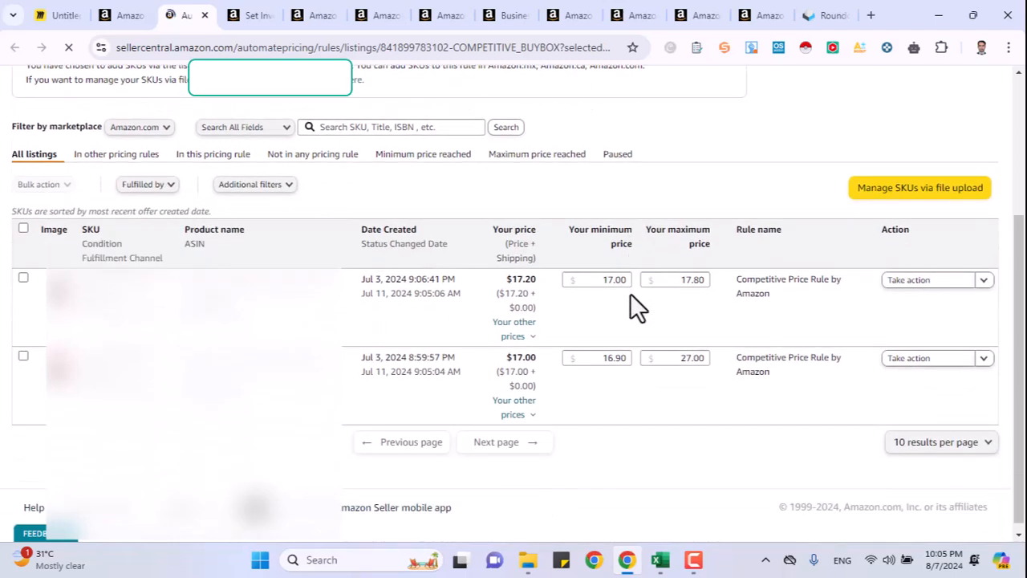
{"action": "left_click", "coordinate": [984, 281]}
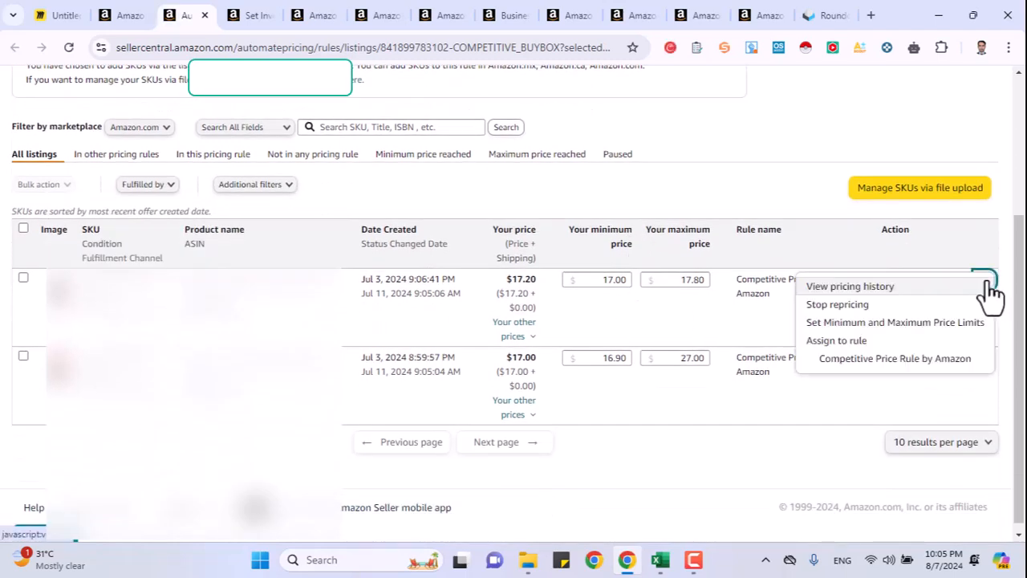
{"action": "left_click", "coordinate": [847, 289]}
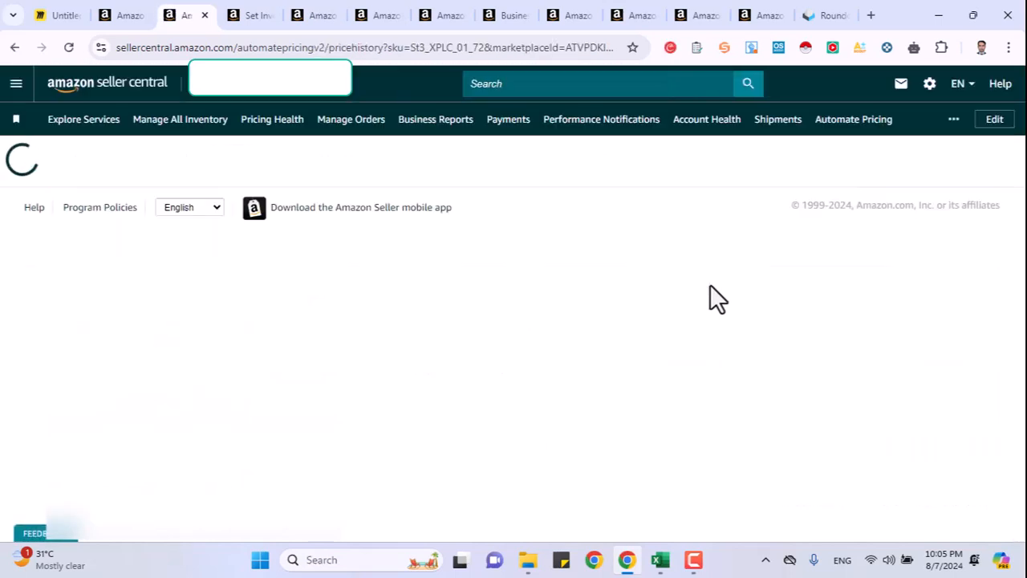
Examine the first SKU's price history, comparing the trigger for each change with the resulting price response.
{"action": "scroll", "coordinate": [710, 284], "scroll_direction": "down", "scroll_amount": 1}
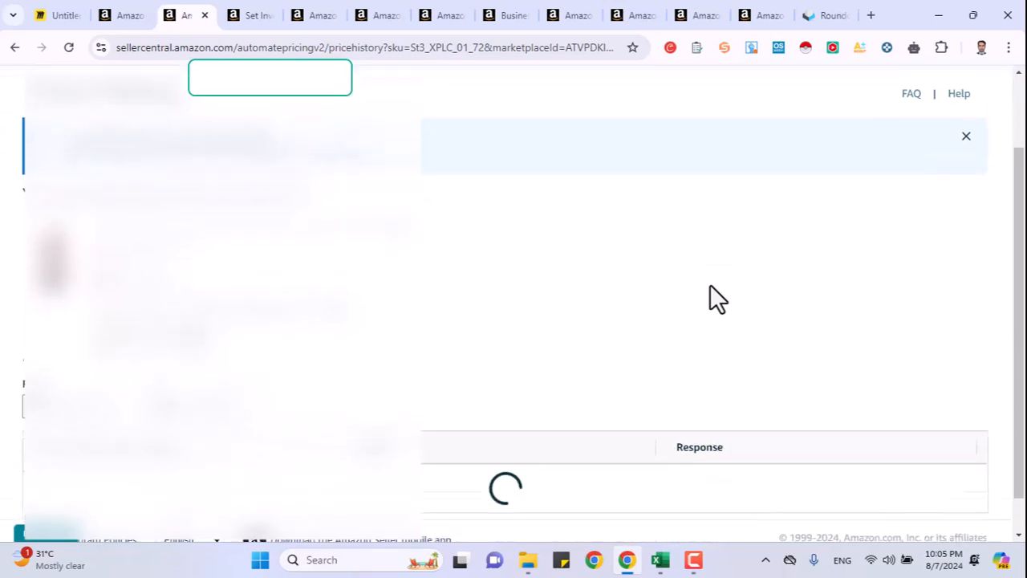
{"action": "scroll", "coordinate": [709, 284], "scroll_direction": "down", "scroll_amount": 1}
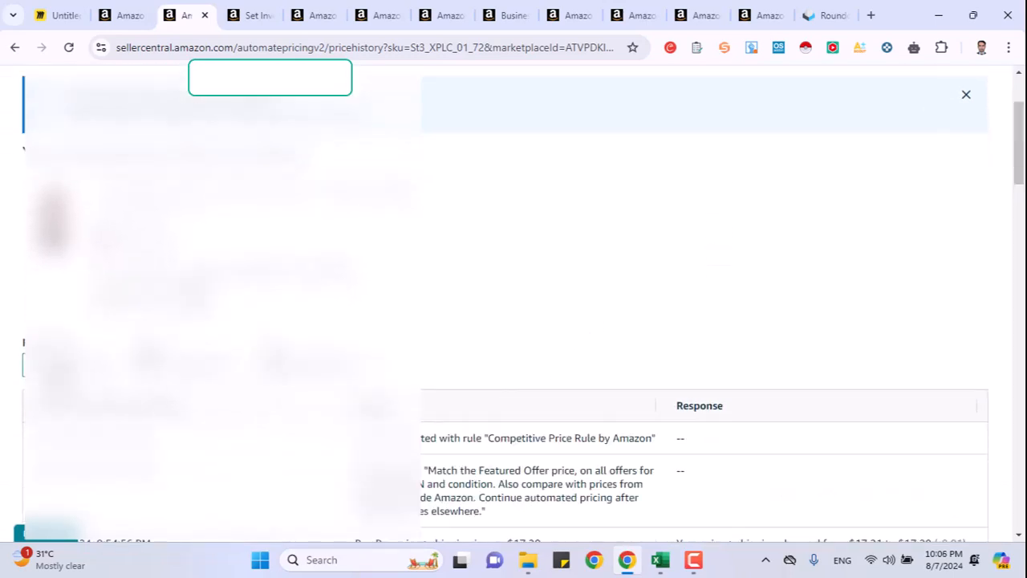
{"action": "scroll", "coordinate": [515, 371], "scroll_direction": "down", "scroll_amount": 4}
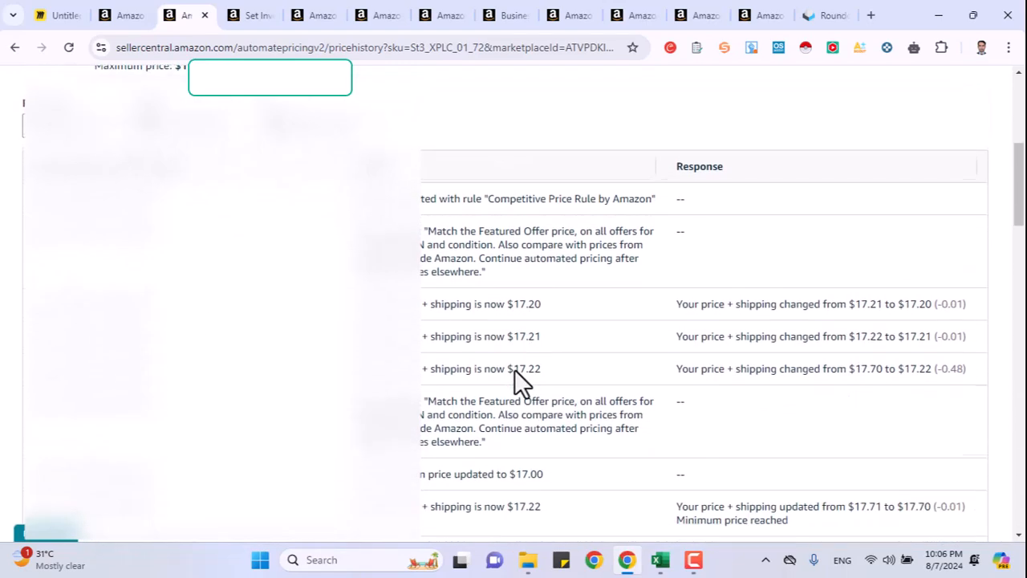
{"action": "left_click_drag", "start_coordinate": [514, 220], "coordinate": [541, 283]}
{"action": "scroll", "coordinate": [538, 285], "scroll_direction": "down", "scroll_amount": 2}
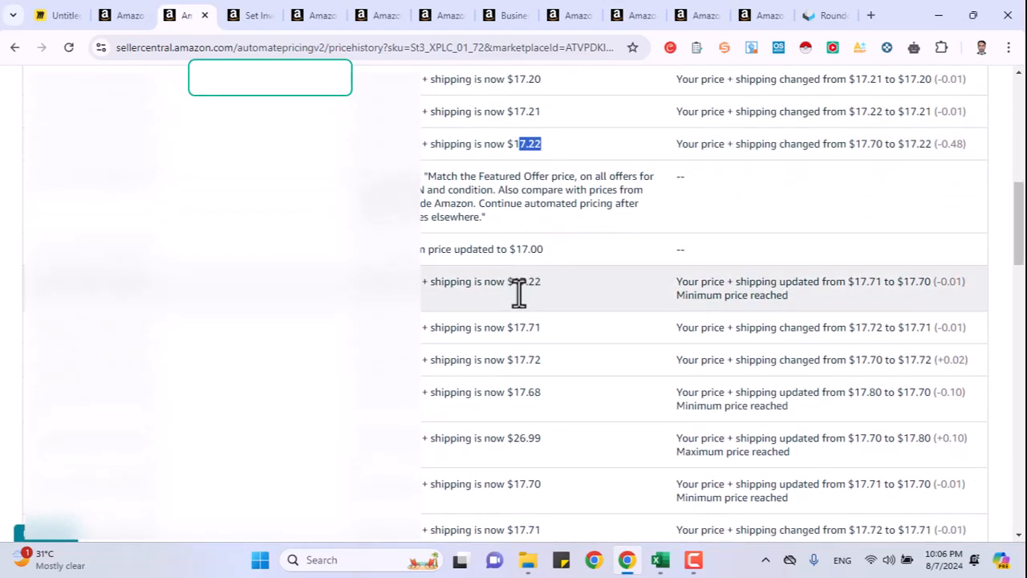
{"action": "scroll", "coordinate": [520, 347], "scroll_direction": "down", "scroll_amount": 3}
{"action": "scroll", "coordinate": [521, 347], "scroll_direction": "down", "scroll_amount": 5}
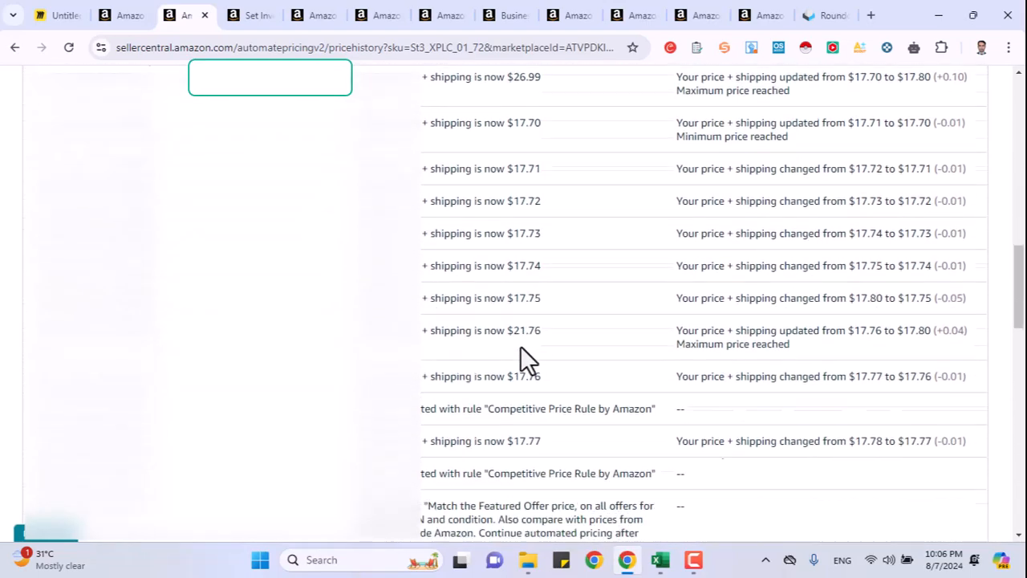
{"action": "scroll", "coordinate": [520, 347], "scroll_direction": "down", "scroll_amount": 4}
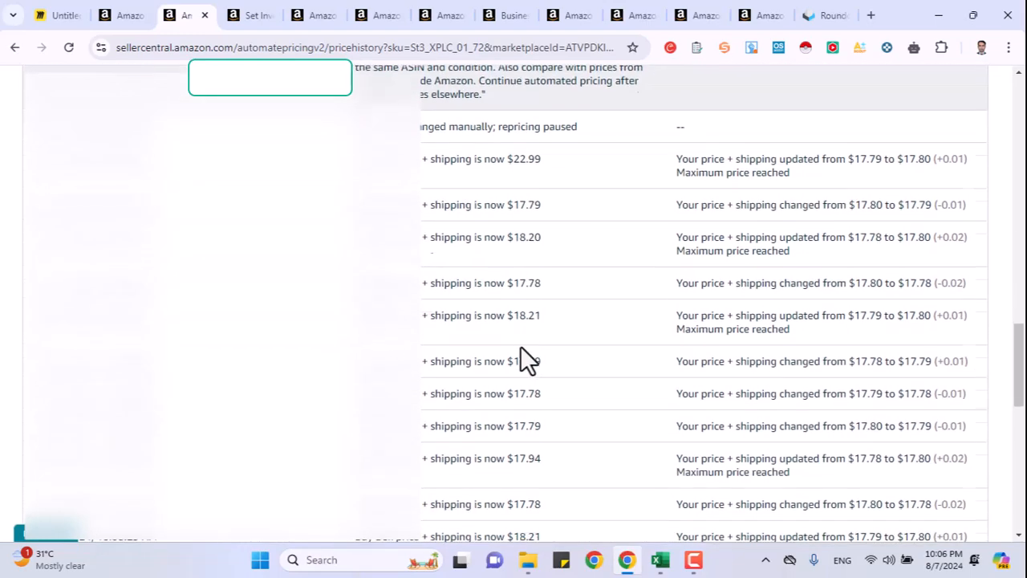
{"action": "scroll", "coordinate": [520, 347], "scroll_direction": "up", "scroll_amount": 2}
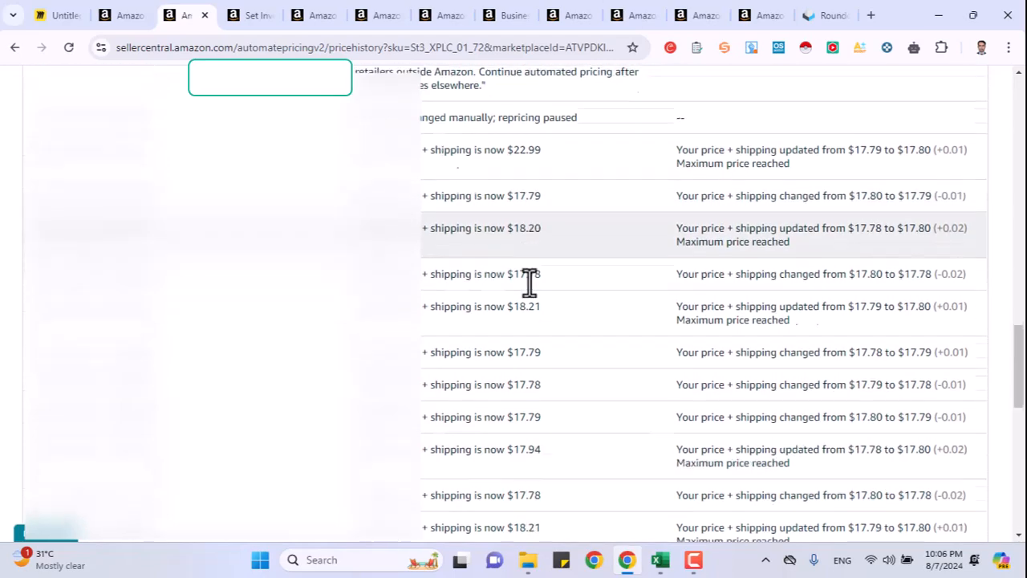
{"action": "scroll", "coordinate": [527, 281], "scroll_direction": "down", "scroll_amount": 3}
{"action": "scroll", "coordinate": [530, 283], "scroll_direction": "down", "scroll_amount": 5}
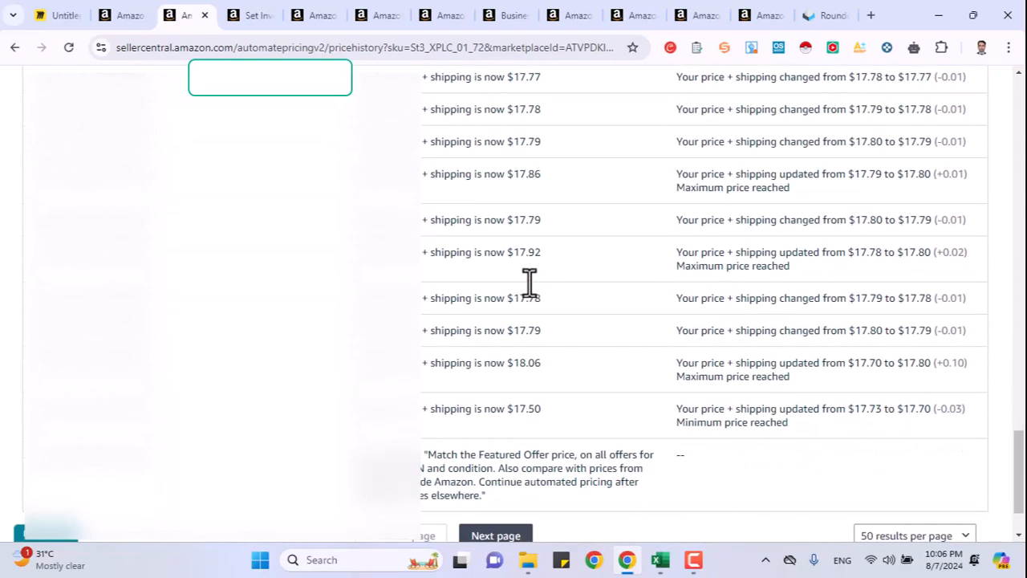
{"action": "scroll", "coordinate": [530, 283], "scroll_direction": "up", "scroll_amount": 5}
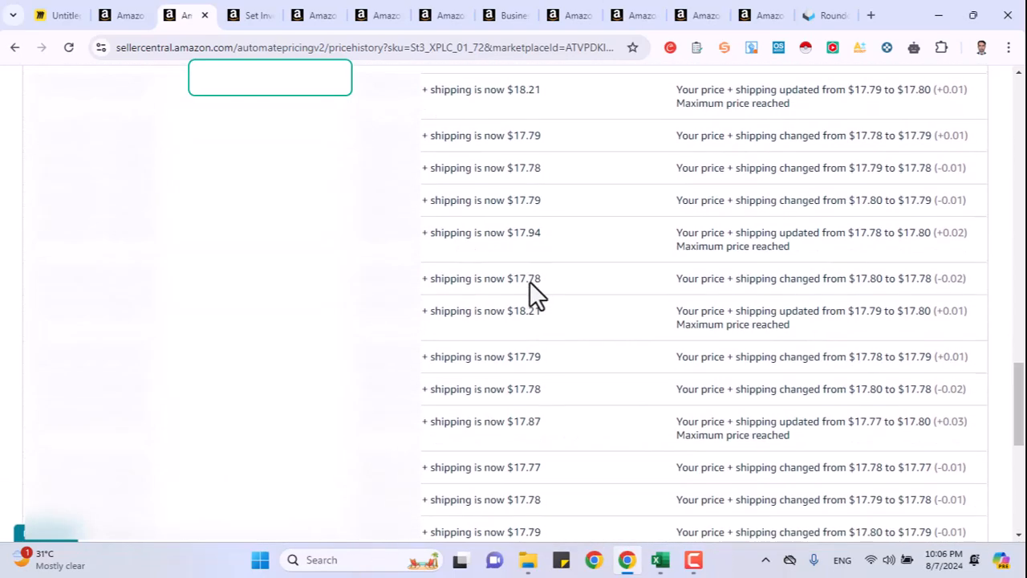
{"action": "scroll", "coordinate": [530, 283], "scroll_direction": "up", "scroll_amount": 10}
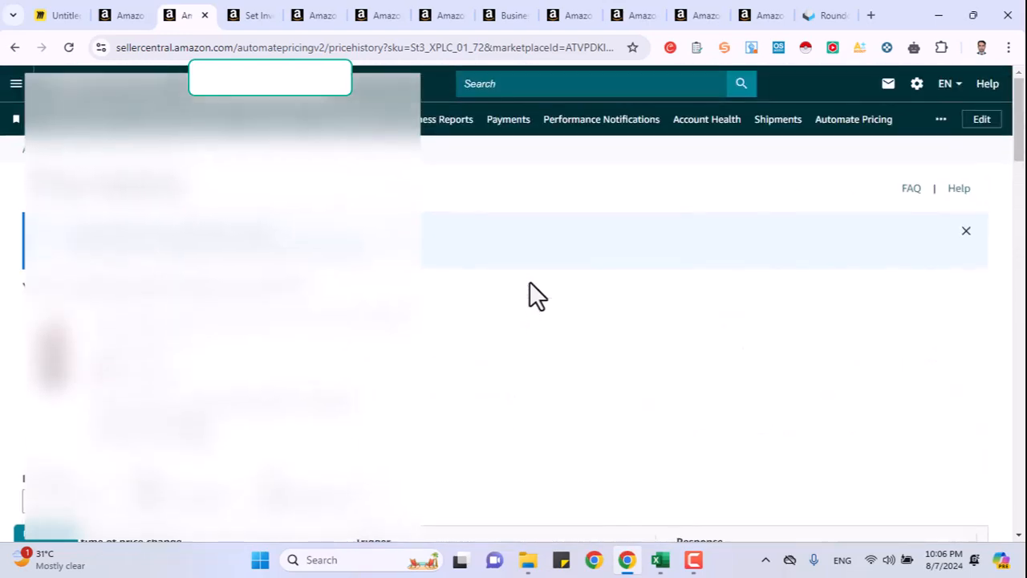
Open the Negotiated Pricing page and start adding a customer, making the Business ID field ready for entry.
{"action": "left_click", "coordinate": [16, 84]}
{"action": "mouse_move", "coordinate": [145, 197]}
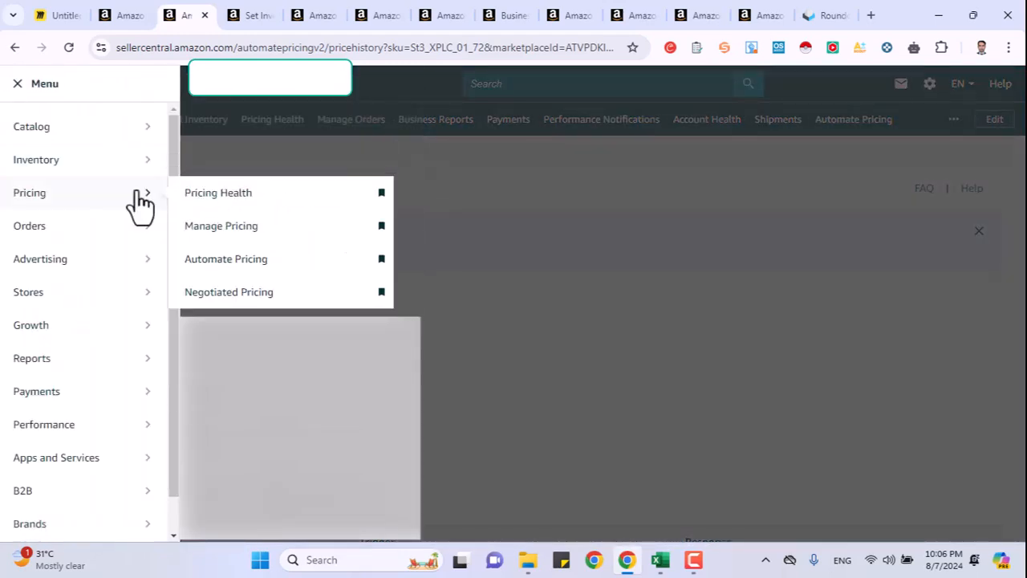
{"action": "left_click", "coordinate": [238, 293]}
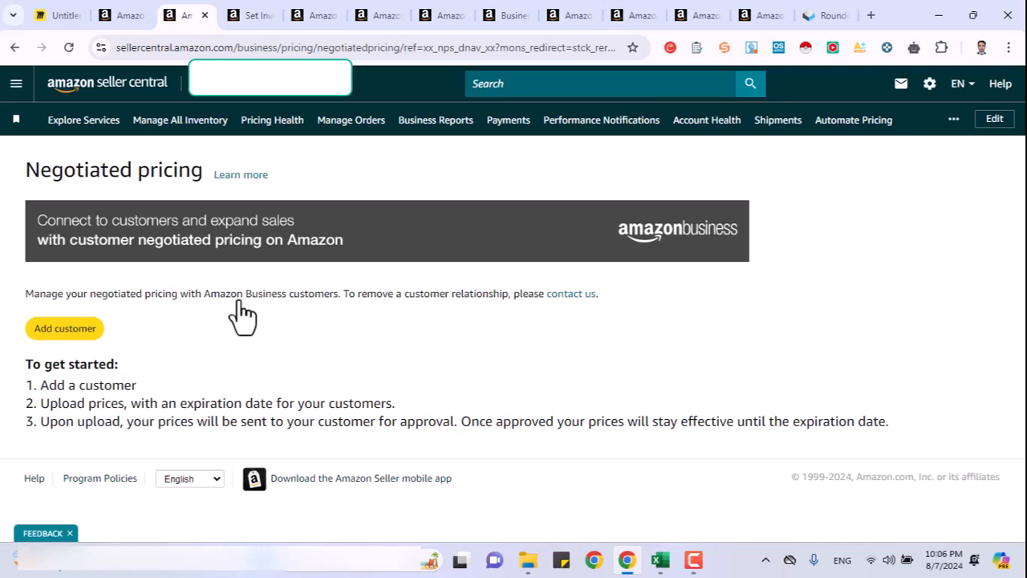
{"action": "left_click", "coordinate": [62, 336]}
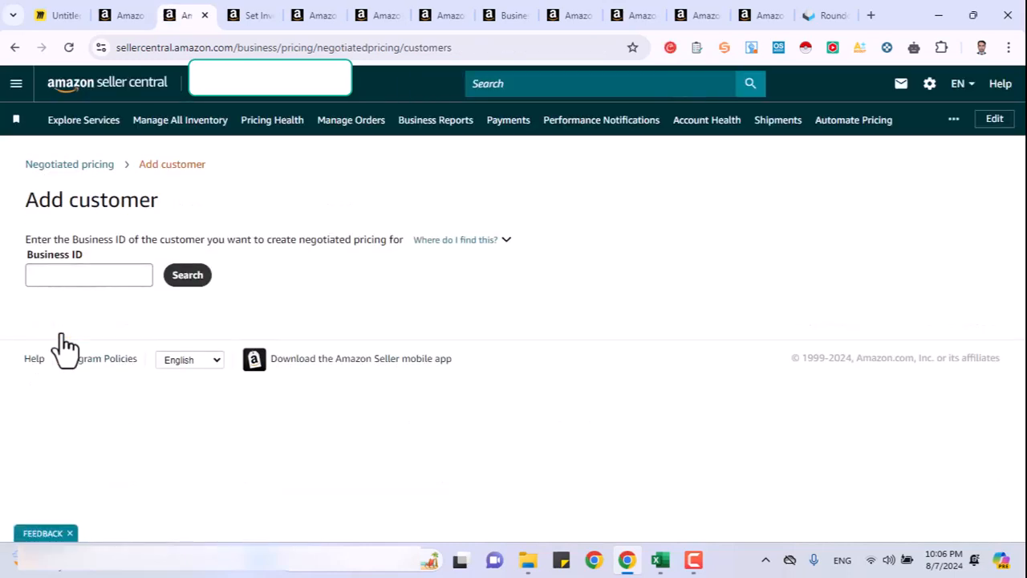
{"action": "left_click", "coordinate": [73, 274]}
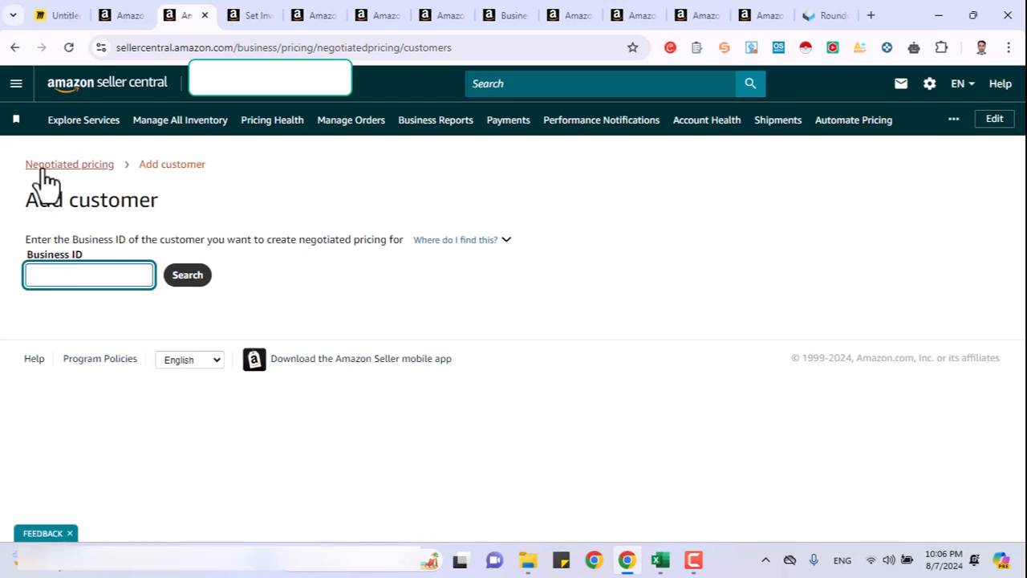
Leave the customer form and open the Manage Orders page.
{"action": "left_click", "coordinate": [13, 84]}
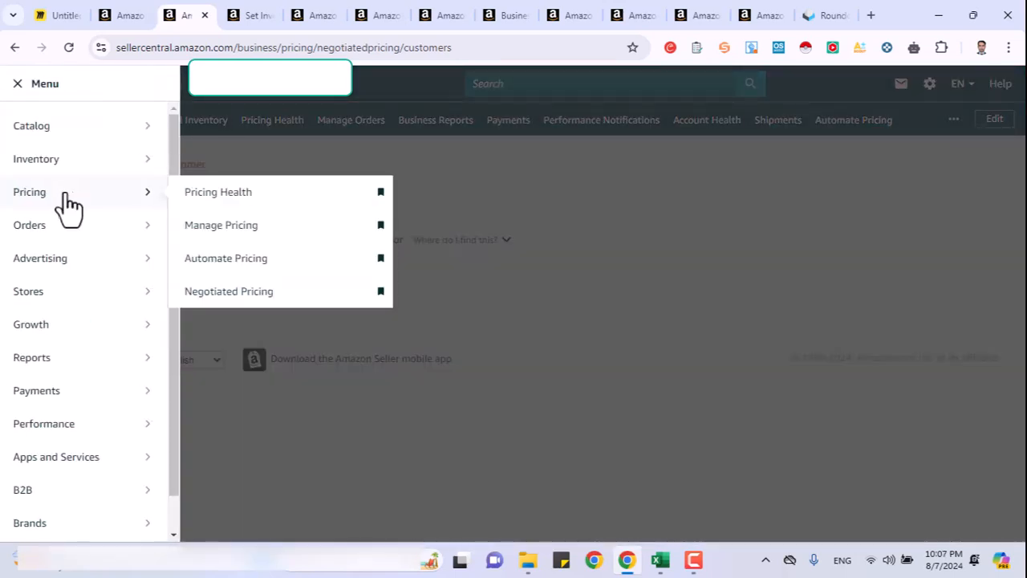
{"action": "mouse_move", "coordinate": [114, 201]}
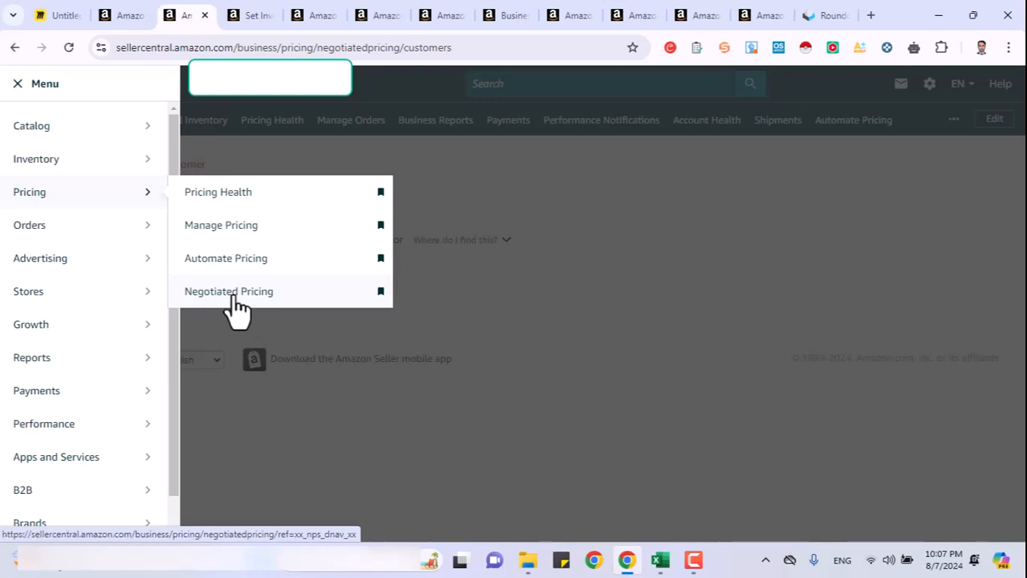
{"action": "mouse_move", "coordinate": [136, 229]}
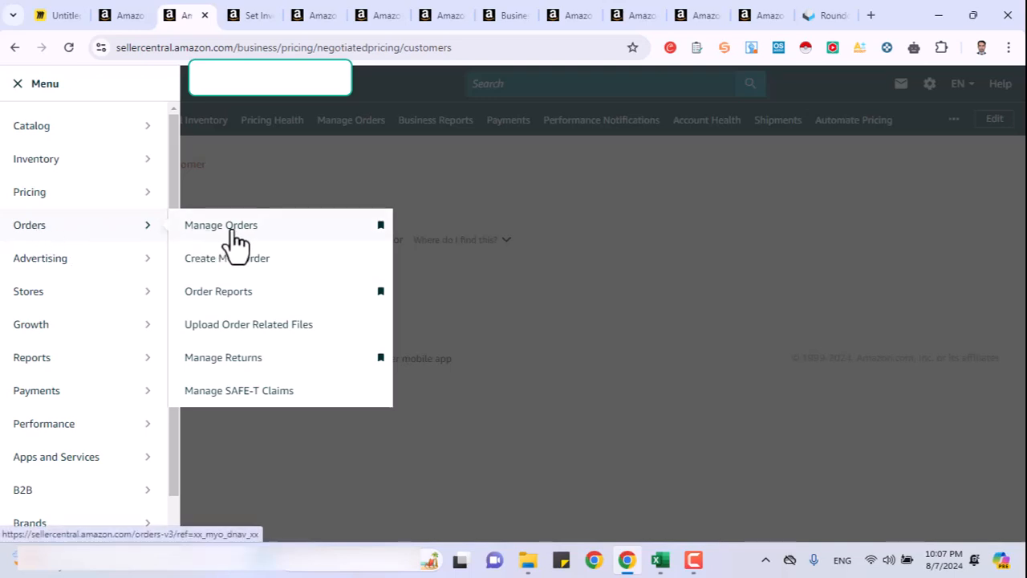
{"action": "left_click", "coordinate": [234, 228]}
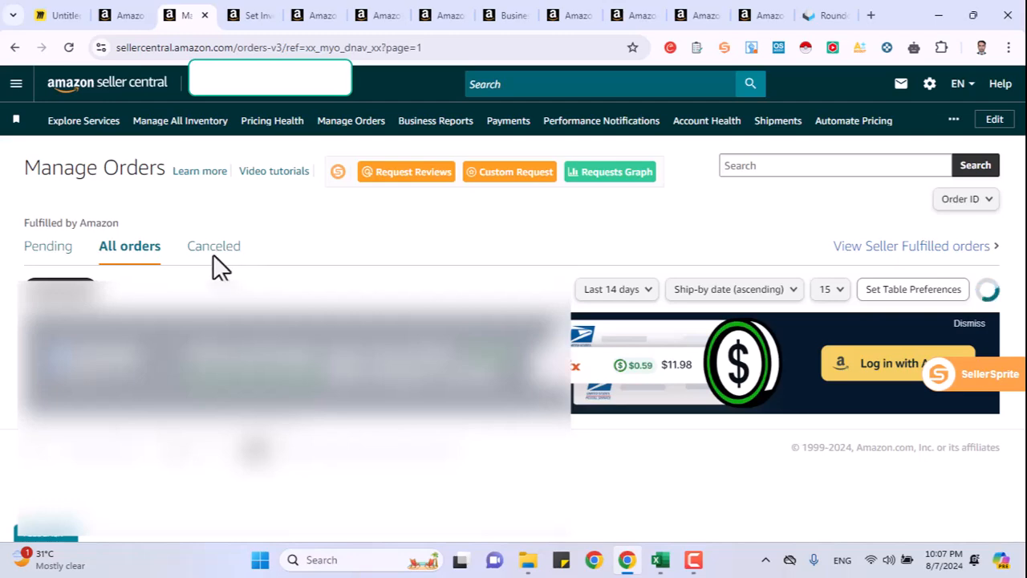
Show the pending orders fulfilled by Amazon and check their order status.
{"action": "left_click", "coordinate": [42, 265]}
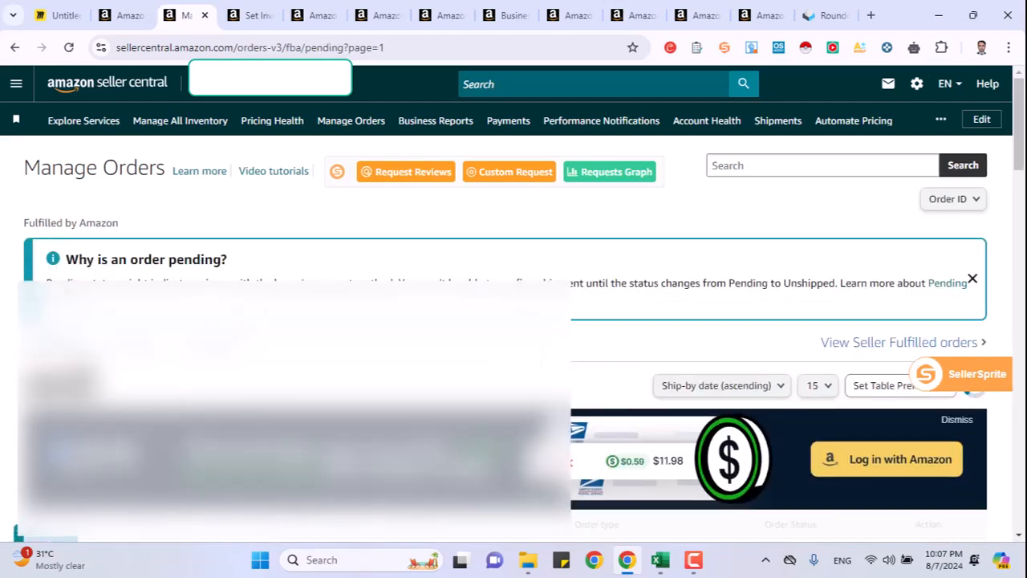
{"action": "left_click", "coordinate": [41, 265]}
{"action": "scroll", "coordinate": [42, 265], "scroll_direction": "down", "scroll_amount": 3}
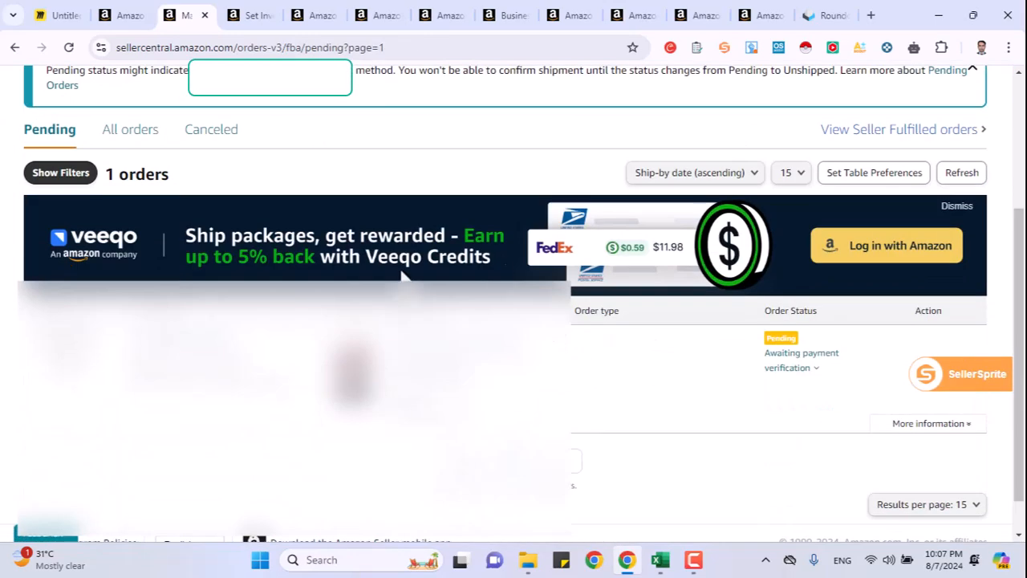
{"action": "scroll", "coordinate": [889, 250], "scroll_direction": "up", "scroll_amount": 3}
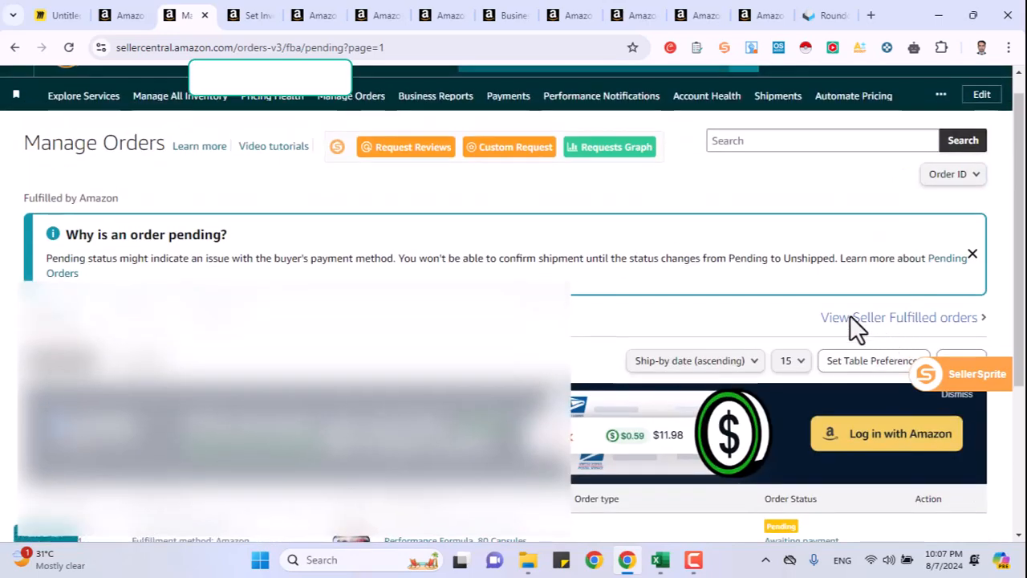
View the seller-fulfilled orders and return to the pending FBA orders.
{"action": "left_click", "coordinate": [909, 319]}
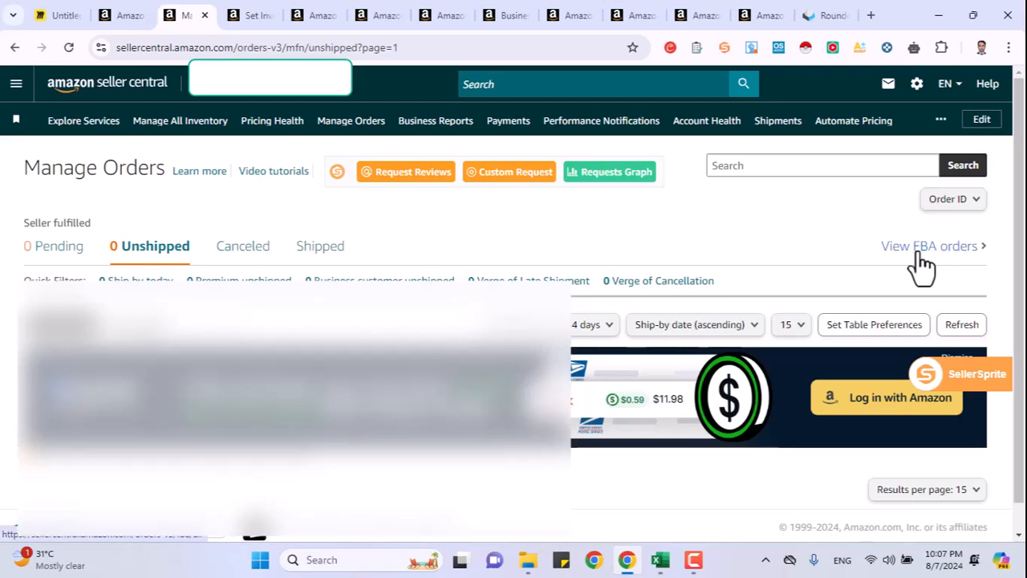
{"action": "left_click", "coordinate": [919, 250]}
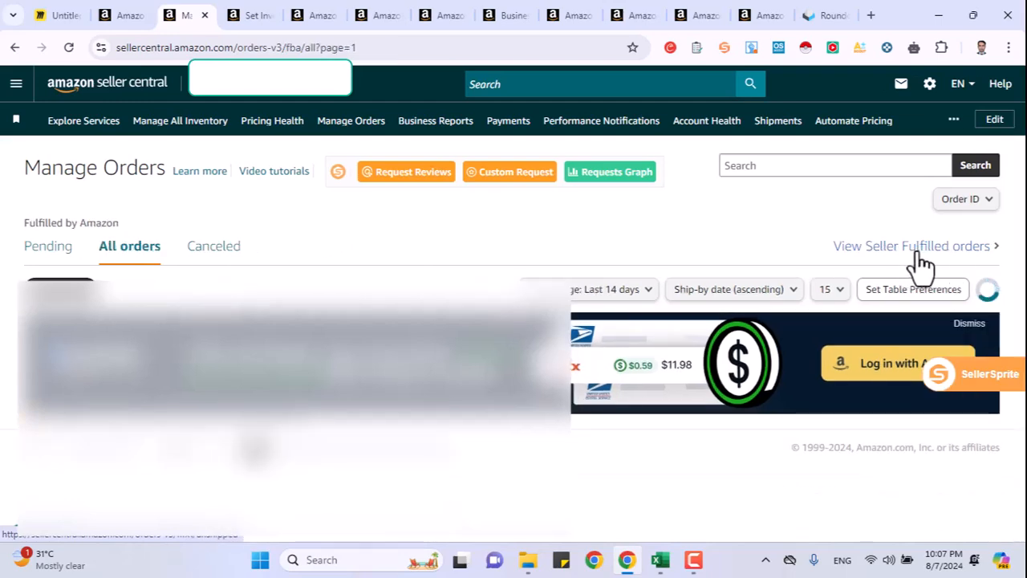
{"action": "left_click", "coordinate": [48, 246]}
{"action": "scroll", "coordinate": [166, 257], "scroll_direction": "down", "scroll_amount": 3}
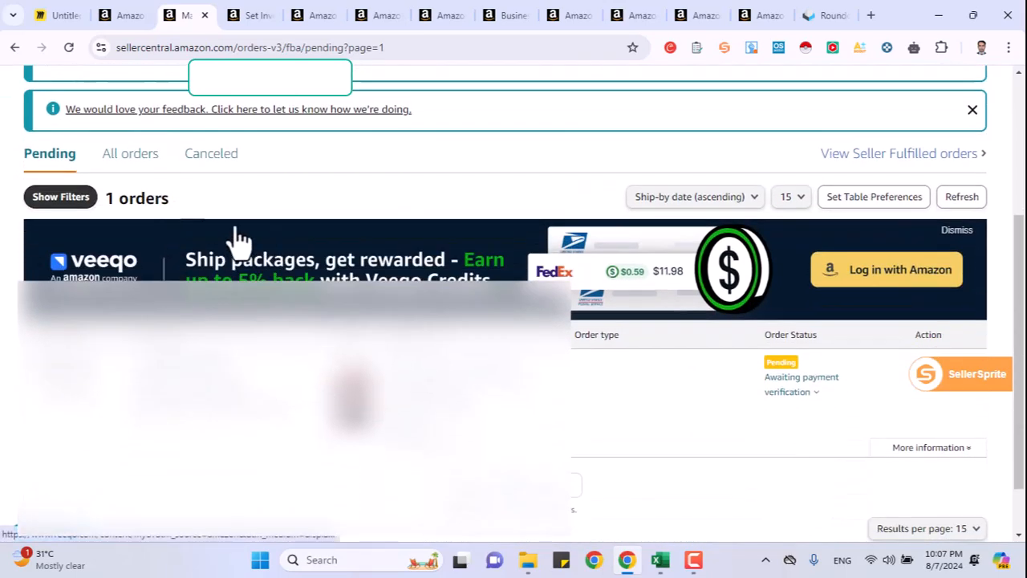
Highlight the order count and the Pending status in the pending FBA orders list.
{"action": "left_click_drag", "start_coordinate": [105, 197], "coordinate": [167, 198]}
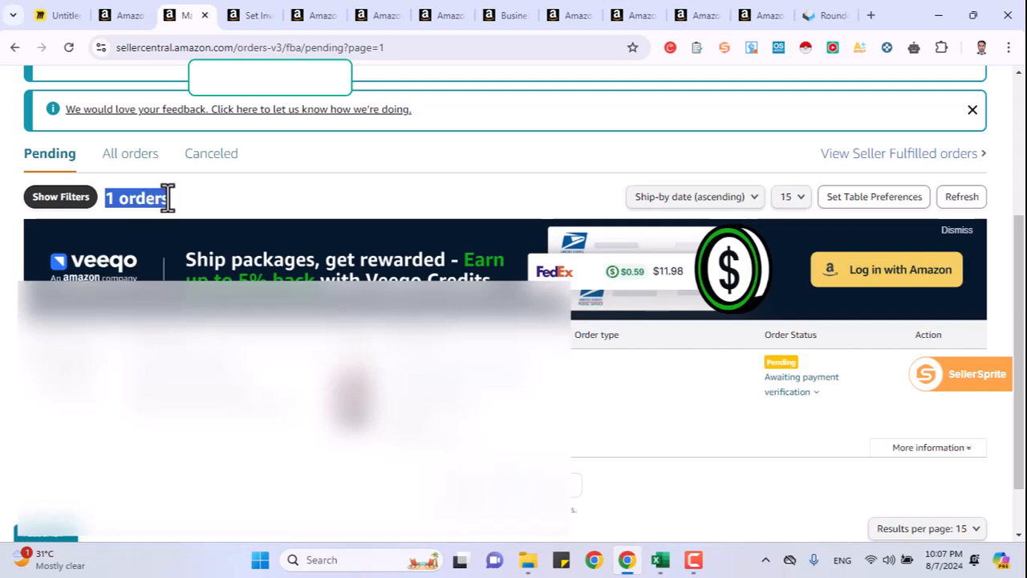
{"action": "left_click", "coordinate": [764, 355]}
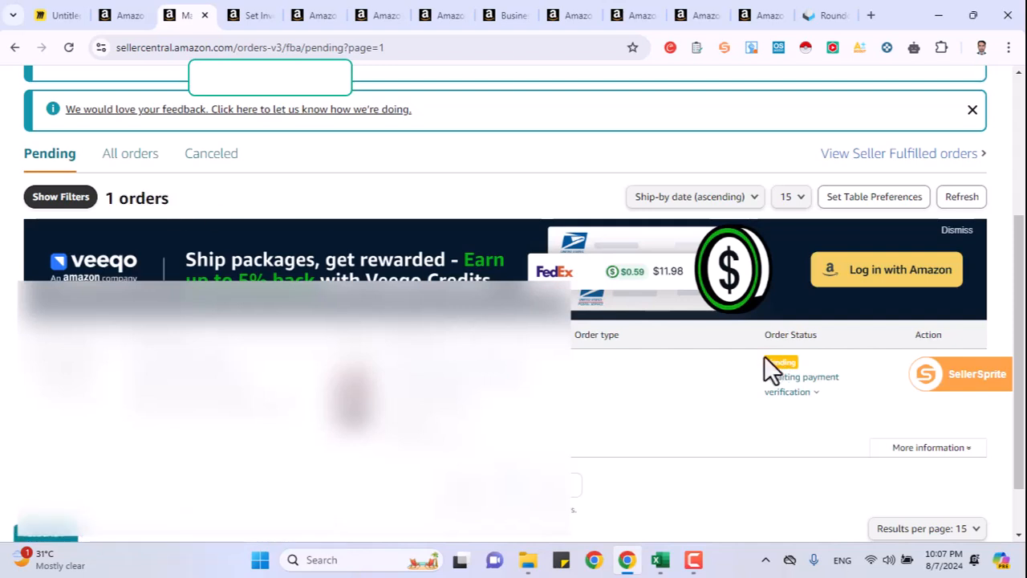
{"action": "left_click_drag", "start_coordinate": [766, 360], "coordinate": [798, 358]}
Show all orders fulfilled by Amazon and look through the list.
{"action": "scroll", "coordinate": [632, 403], "scroll_direction": "up", "scroll_amount": 1}
{"action": "left_click", "coordinate": [126, 232]}
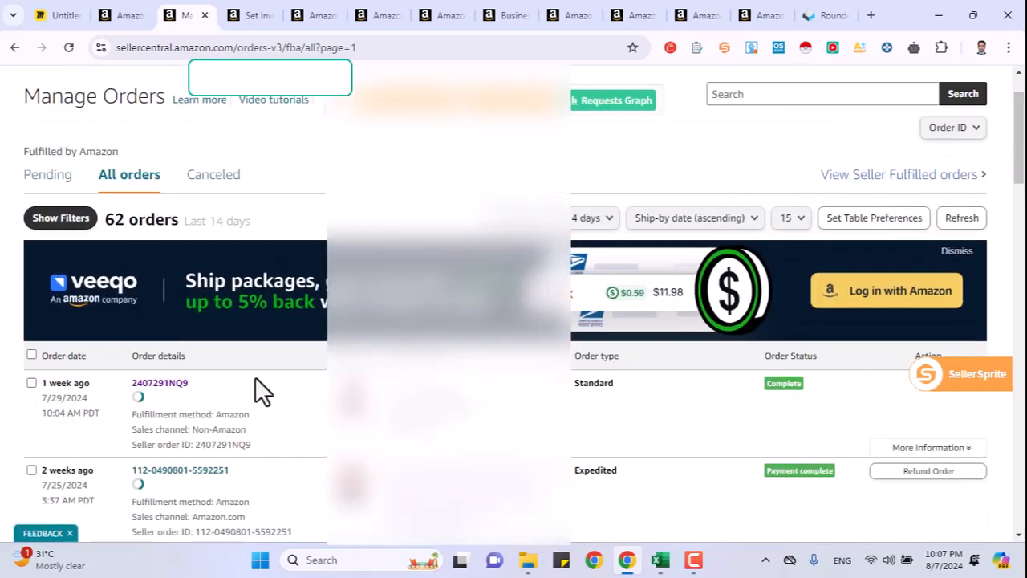
{"action": "scroll", "coordinate": [255, 377], "scroll_direction": "down", "scroll_amount": 1}
{"action": "scroll", "coordinate": [254, 377], "scroll_direction": "down", "scroll_amount": 5}
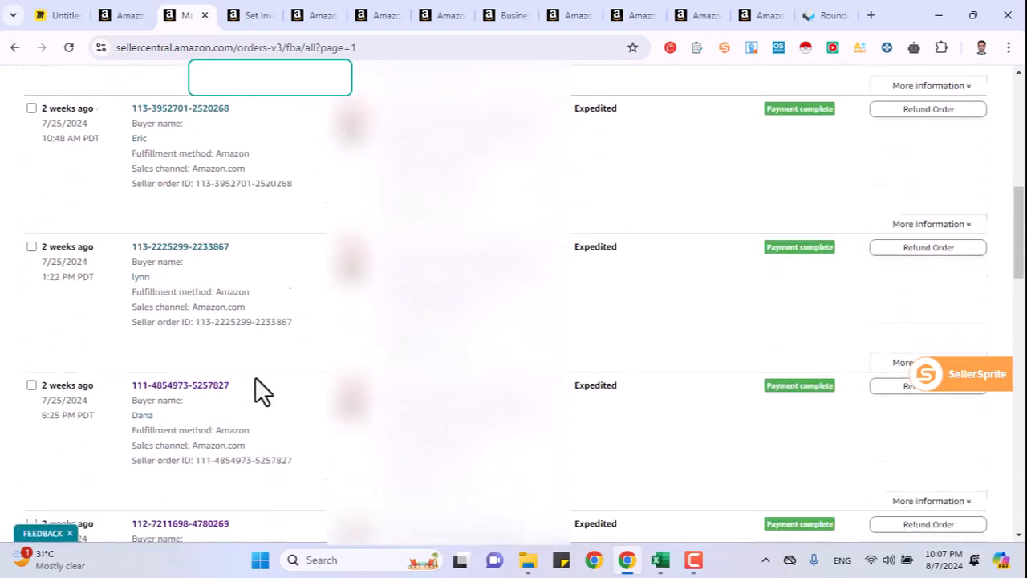
{"action": "scroll", "coordinate": [255, 377], "scroll_direction": "down", "scroll_amount": 10}
{"action": "scroll", "coordinate": [256, 377], "scroll_direction": "up", "scroll_amount": 4}
{"action": "scroll", "coordinate": [256, 378], "scroll_direction": "up", "scroll_amount": 12}
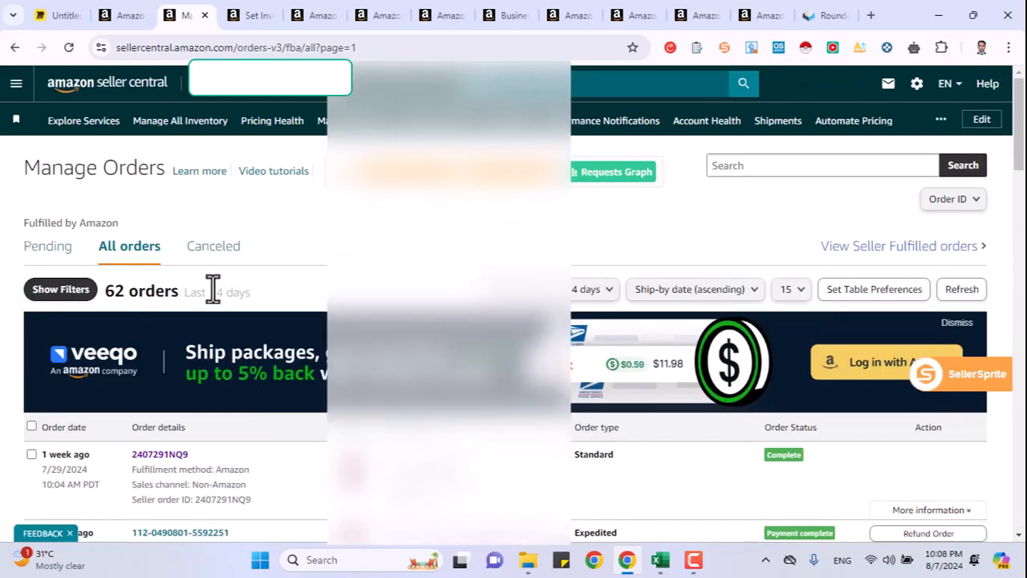
Show the canceled orders fulfilled by Amazon and look through their details and statuses.
{"action": "left_click", "coordinate": [210, 251]}
{"action": "scroll", "coordinate": [450, 321], "scroll_direction": "down", "scroll_amount": 3}
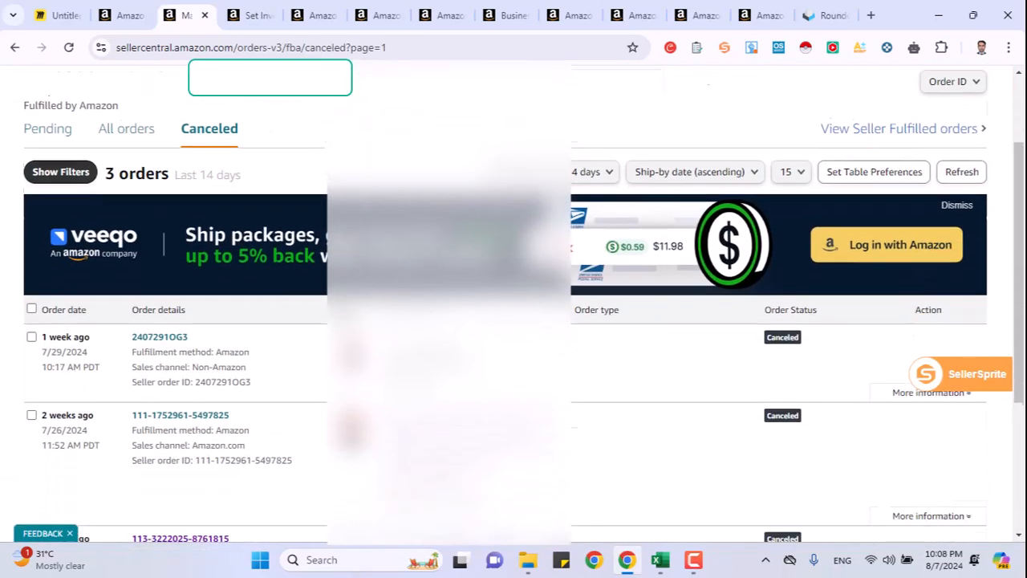
{"action": "scroll", "coordinate": [514, 321], "scroll_direction": "down", "scroll_amount": 2}
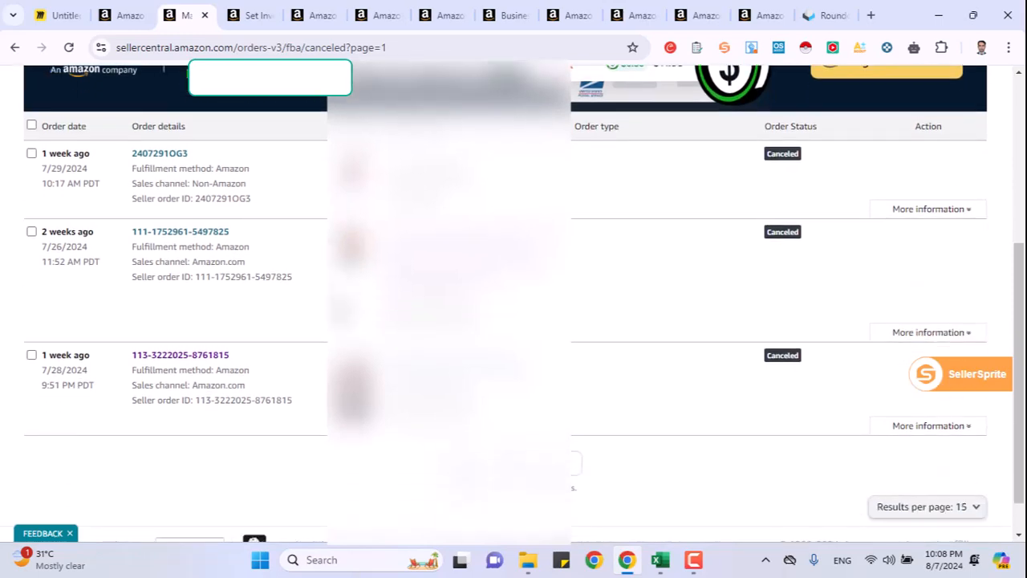
{"action": "scroll", "coordinate": [514, 321], "scroll_direction": "up", "scroll_amount": 5}
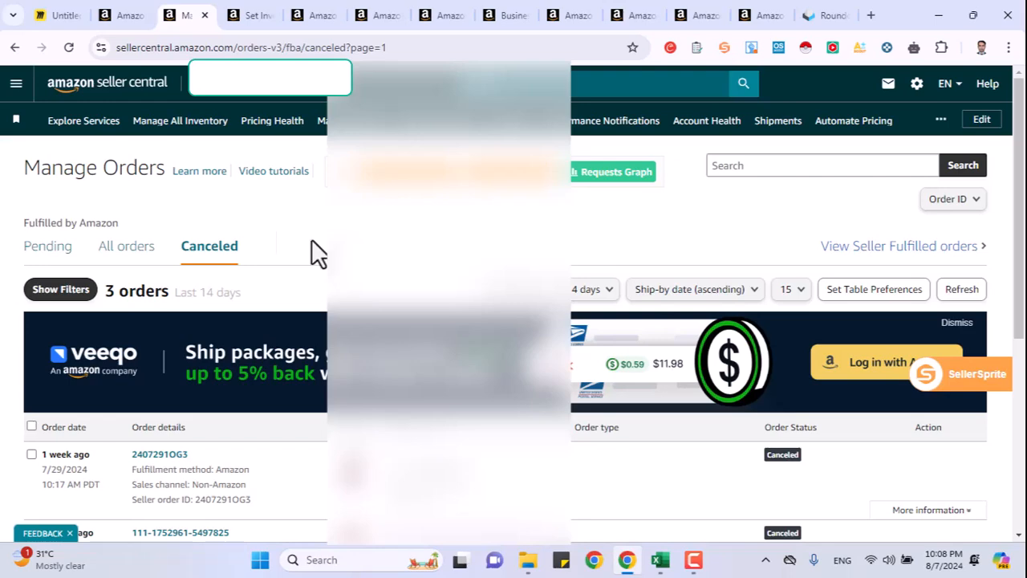
{"action": "left_click", "coordinate": [16, 84]}
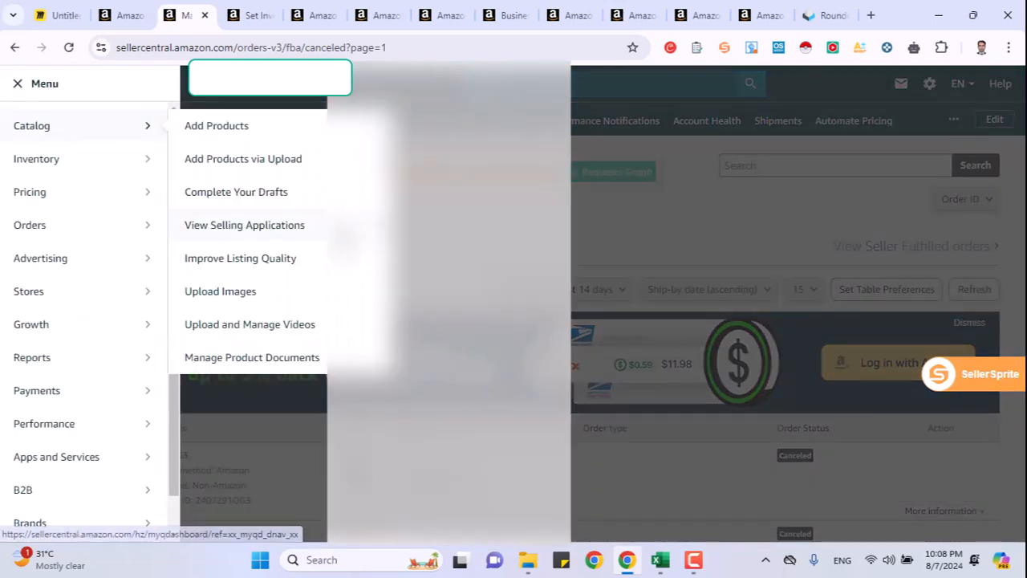
{"action": "key", "text": "Escape"}
{"action": "scroll", "coordinate": [513, 305], "scroll_direction": "down", "scroll_amount": 3}
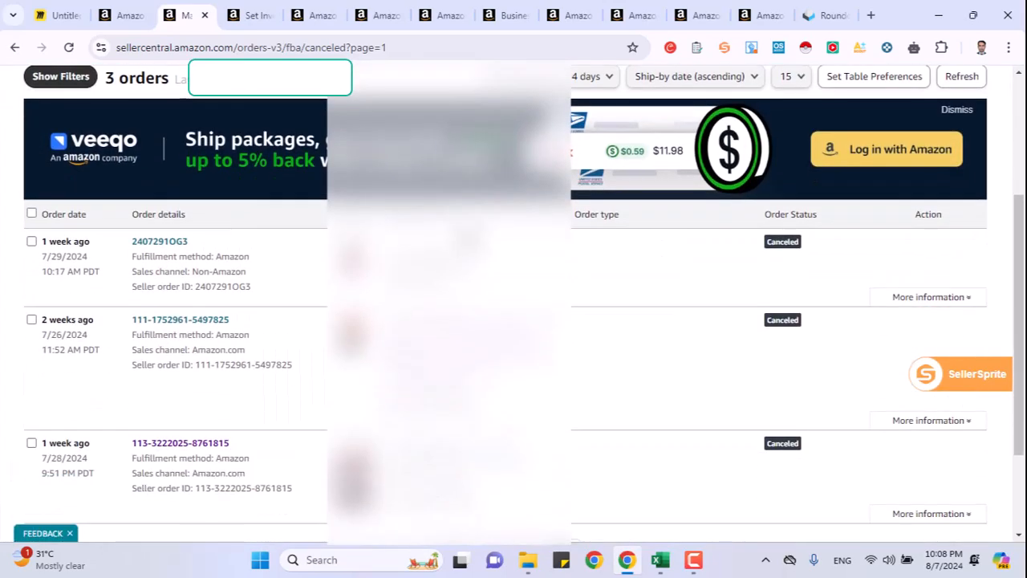
Return to all FBA orders and open the details of the second order in the list.
{"action": "scroll", "coordinate": [284, 253], "scroll_direction": "up", "scroll_amount": 2}
{"action": "left_click", "coordinate": [143, 173]}
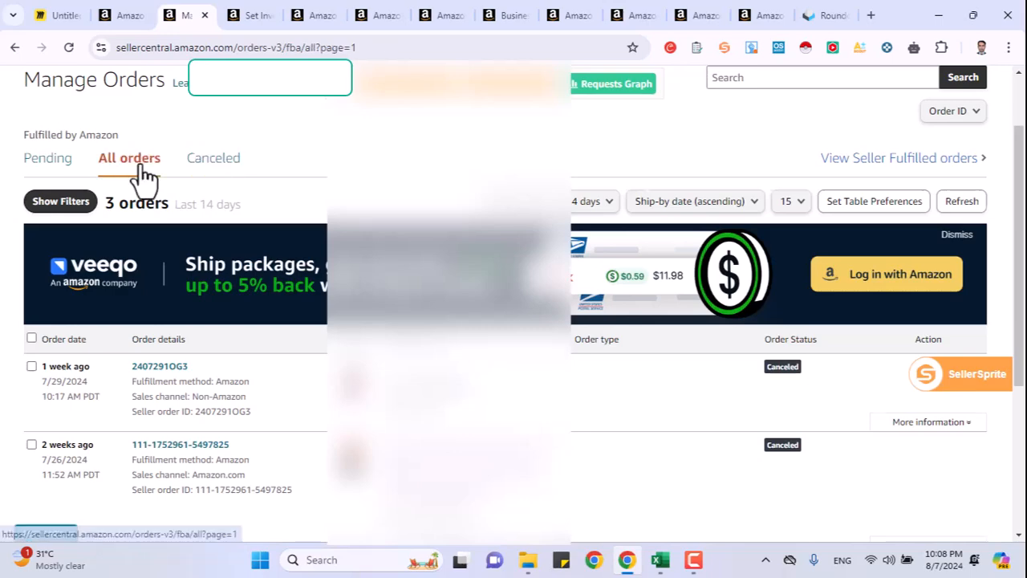
{"action": "scroll", "coordinate": [313, 265], "scroll_direction": "down", "scroll_amount": 4}
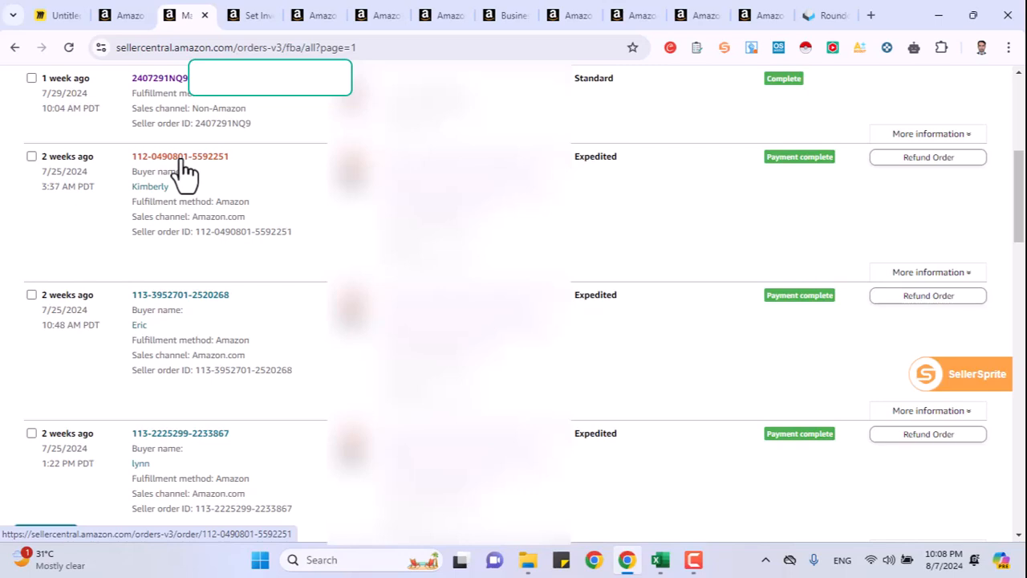
{"action": "left_click", "coordinate": [183, 157]}
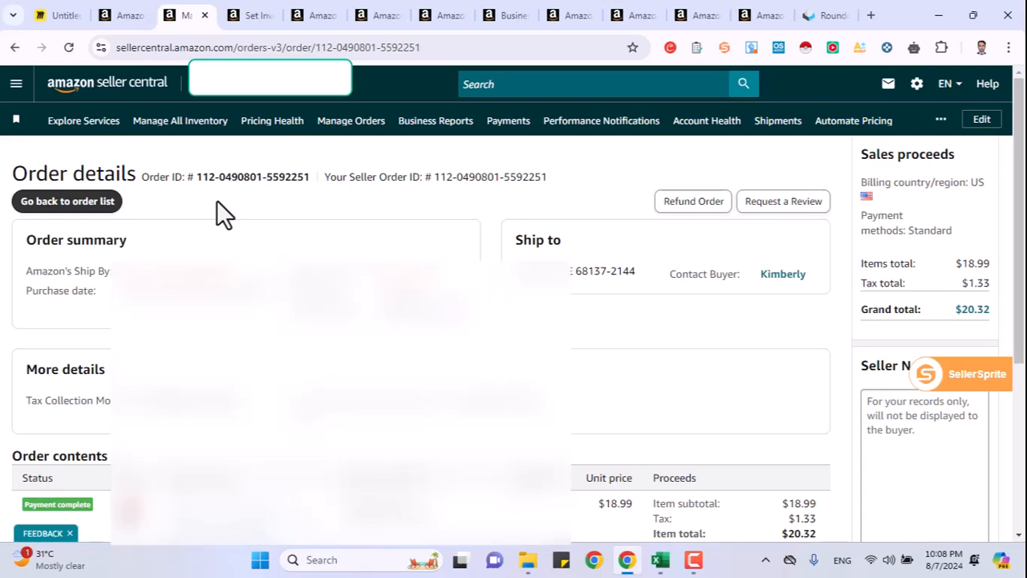
Review the order contents, checking the item subtotal and tax under Proceeds.
{"action": "scroll", "coordinate": [216, 201], "scroll_direction": "down", "scroll_amount": 3}
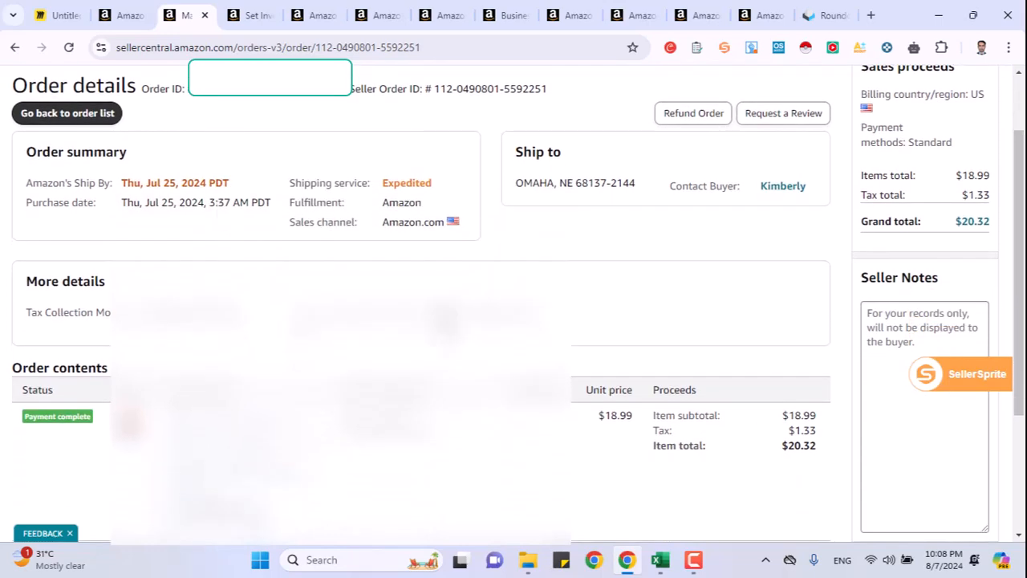
{"action": "scroll", "coordinate": [622, 284], "scroll_direction": "down", "scroll_amount": 1}
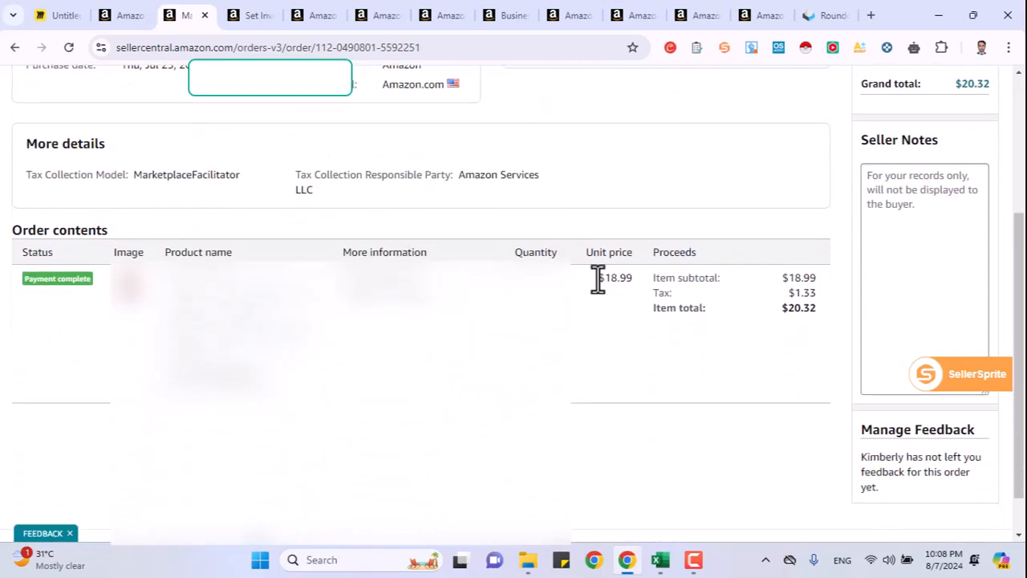
{"action": "mouse_move", "coordinate": [782, 278]}
{"action": "left_mouse_down"}
{"action": "mouse_move", "coordinate": [830, 291]}
{"action": "mouse_move", "coordinate": [787, 283]}
{"action": "left_mouse_up"}
{"action": "left_click", "coordinate": [782, 301]}
{"action": "scroll", "coordinate": [787, 282], "scroll_direction": "up", "scroll_amount": 3}
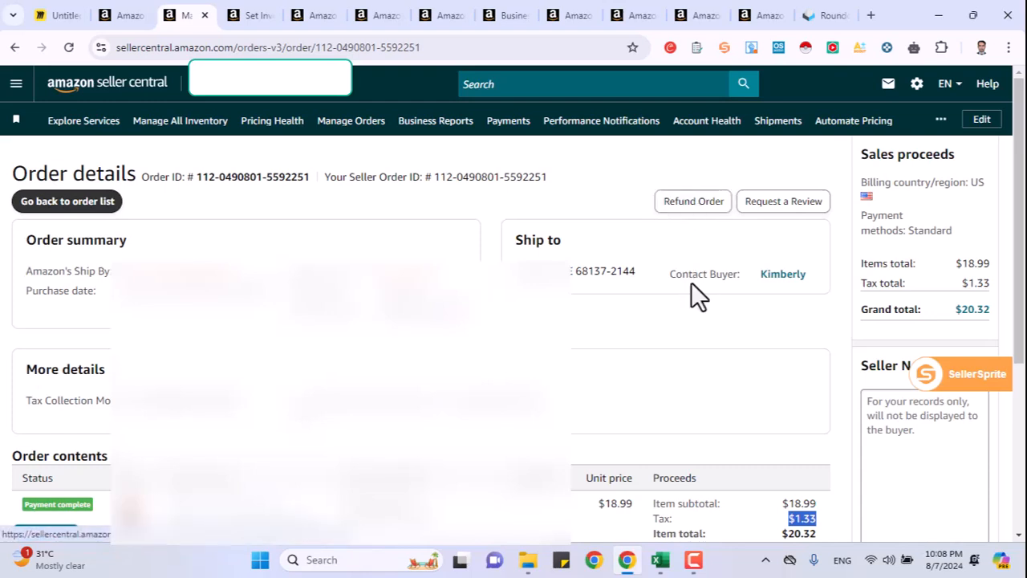
Check the order's buyer contact, ship-to location and item total, including the tax.
{"action": "left_click_drag", "start_coordinate": [758, 274], "coordinate": [802, 275]}
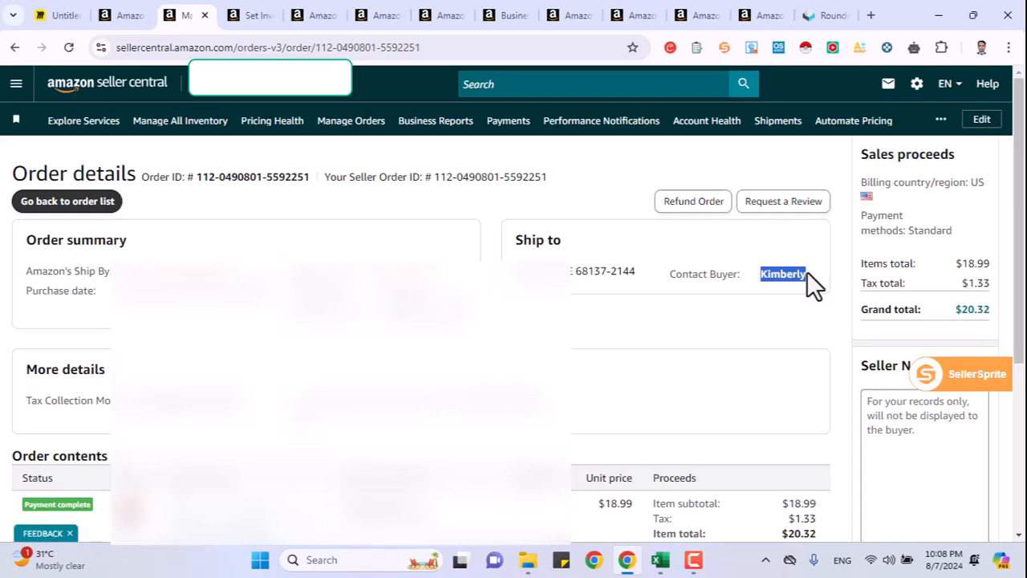
{"action": "left_click_drag", "start_coordinate": [517, 272], "coordinate": [642, 267]}
{"action": "scroll", "coordinate": [641, 335], "scroll_direction": "down", "scroll_amount": 2}
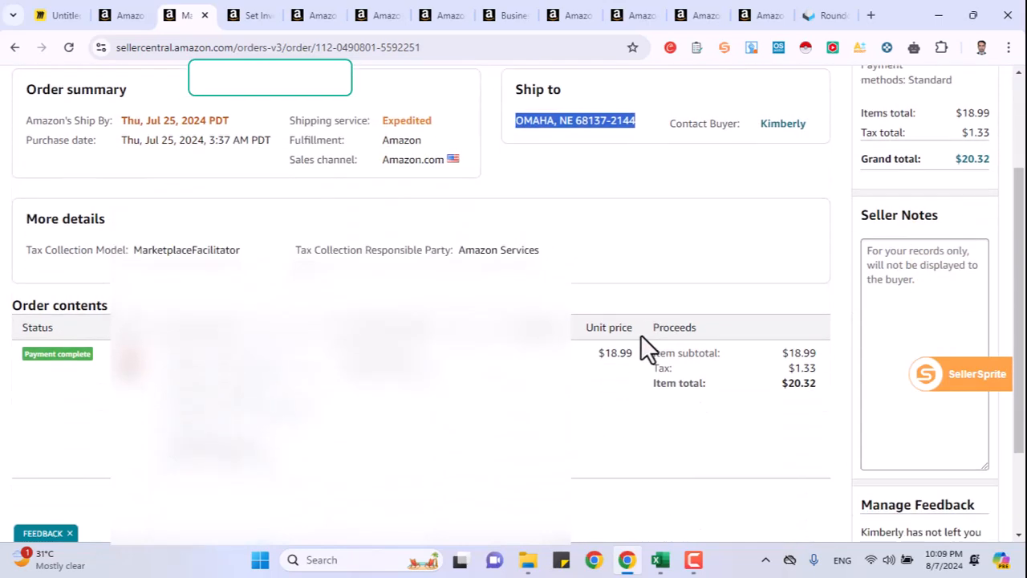
{"action": "left_click_drag", "start_coordinate": [795, 384], "coordinate": [830, 394]}
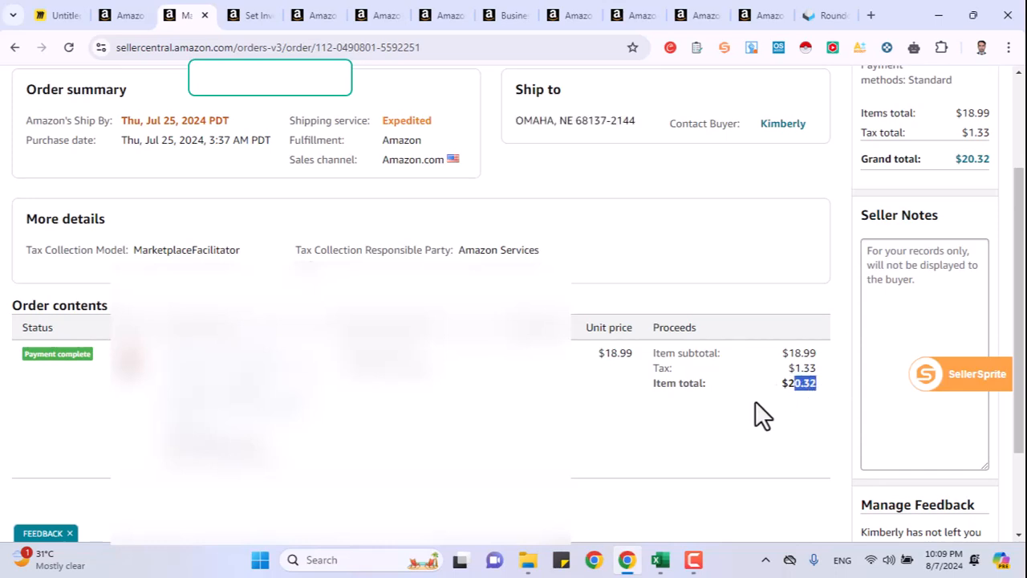
{"action": "scroll", "coordinate": [809, 371], "scroll_direction": "up", "scroll_amount": 2}
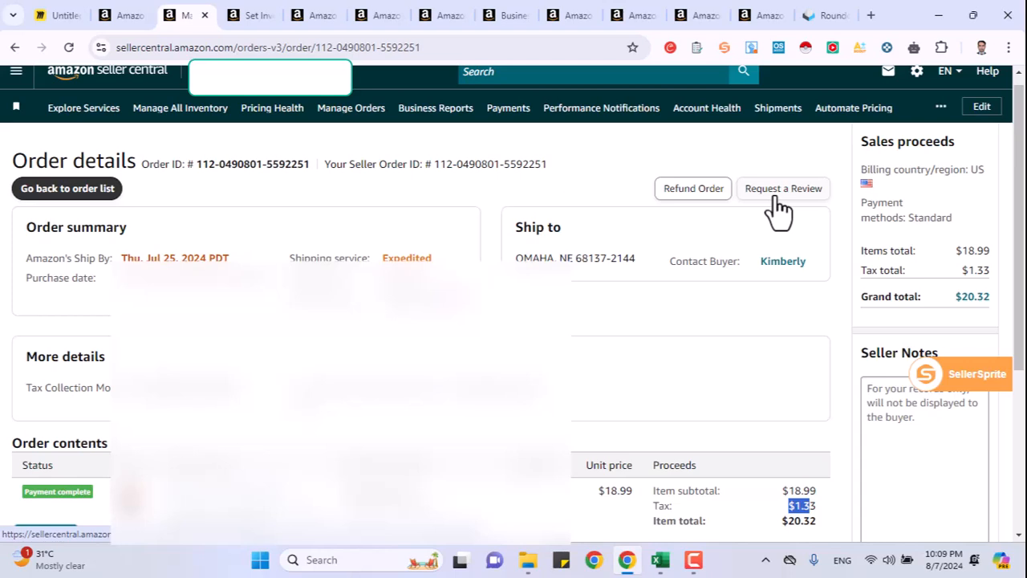
{"action": "scroll", "coordinate": [641, 227], "scroll_direction": "up", "scroll_amount": 1}
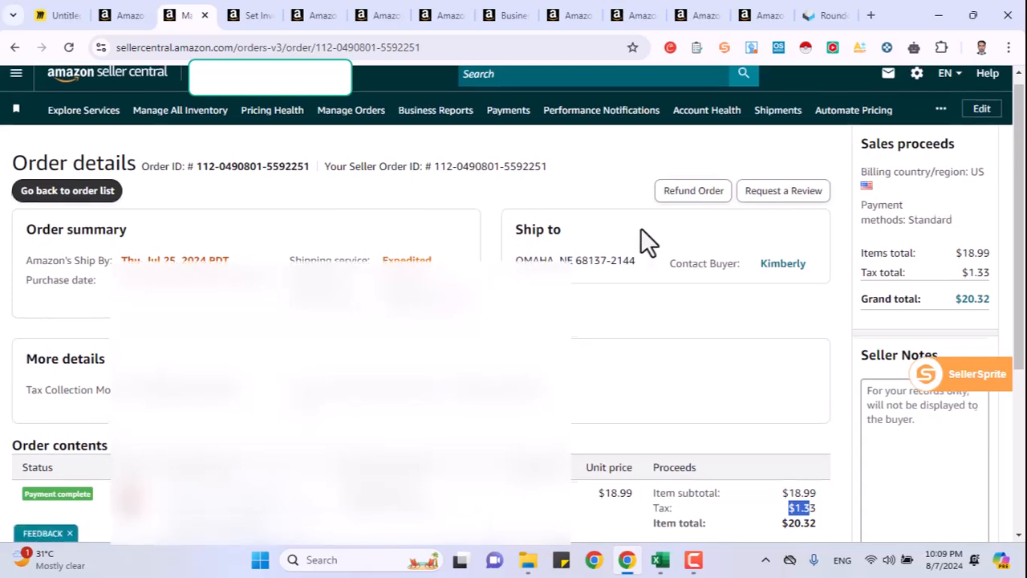
Open the Order Reports page and view the event date ranges available for requesting an All Orders report.
{"action": "left_click", "coordinate": [16, 84]}
{"action": "mouse_move", "coordinate": [108, 229]}
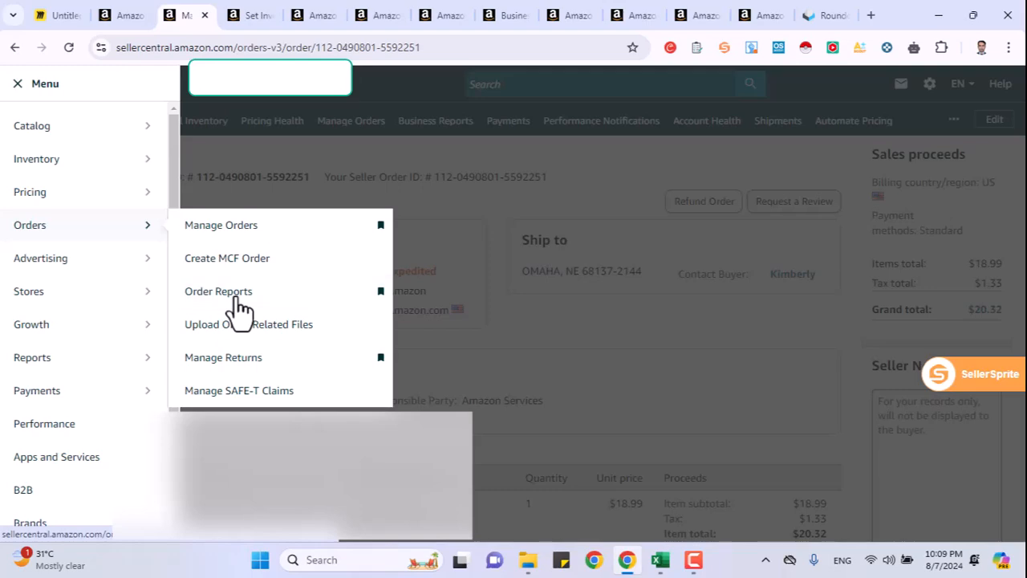
{"action": "left_click", "coordinate": [237, 294]}
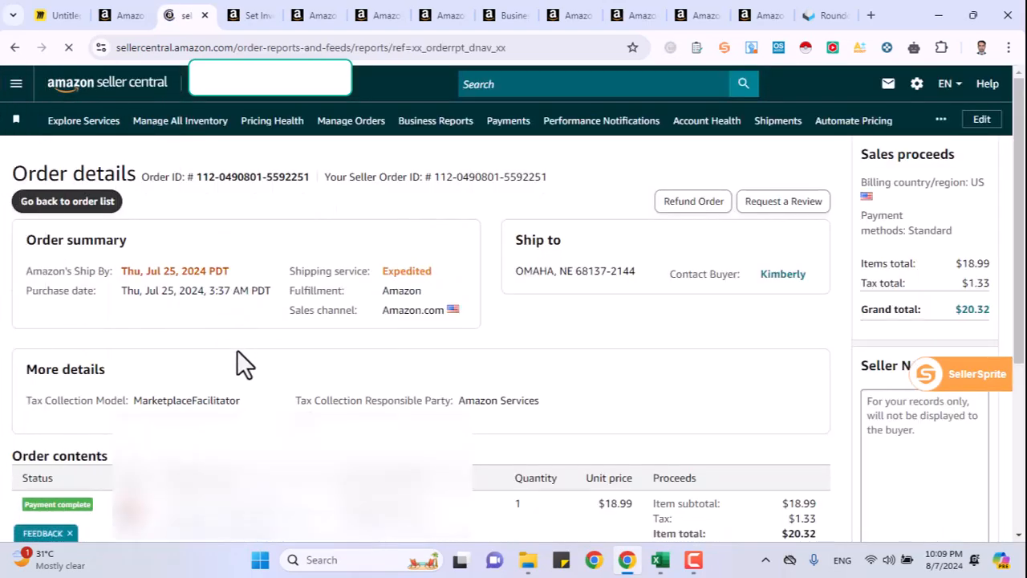
{"action": "scroll", "coordinate": [237, 350], "scroll_direction": "down", "scroll_amount": 4}
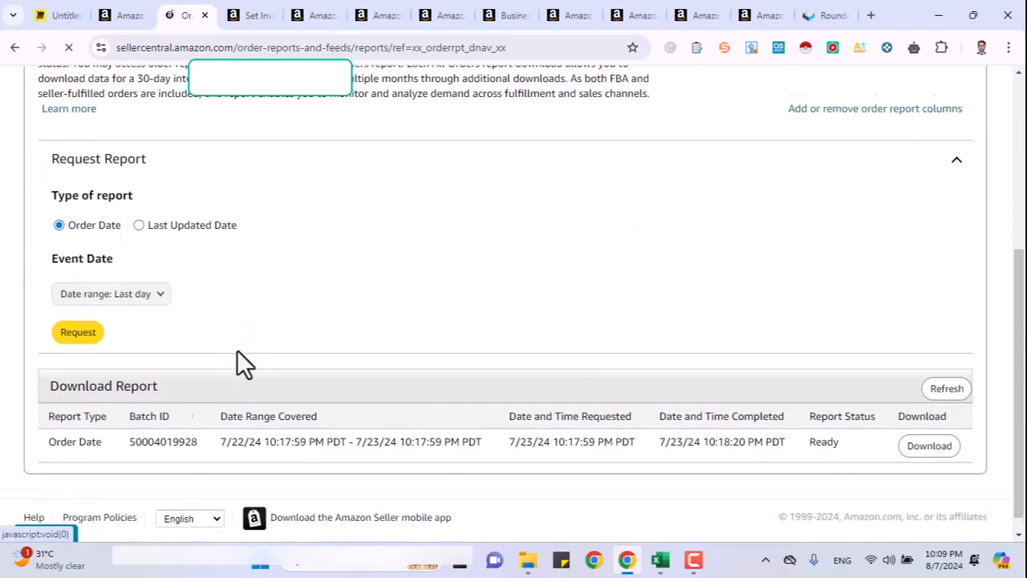
{"action": "left_click", "coordinate": [141, 283]}
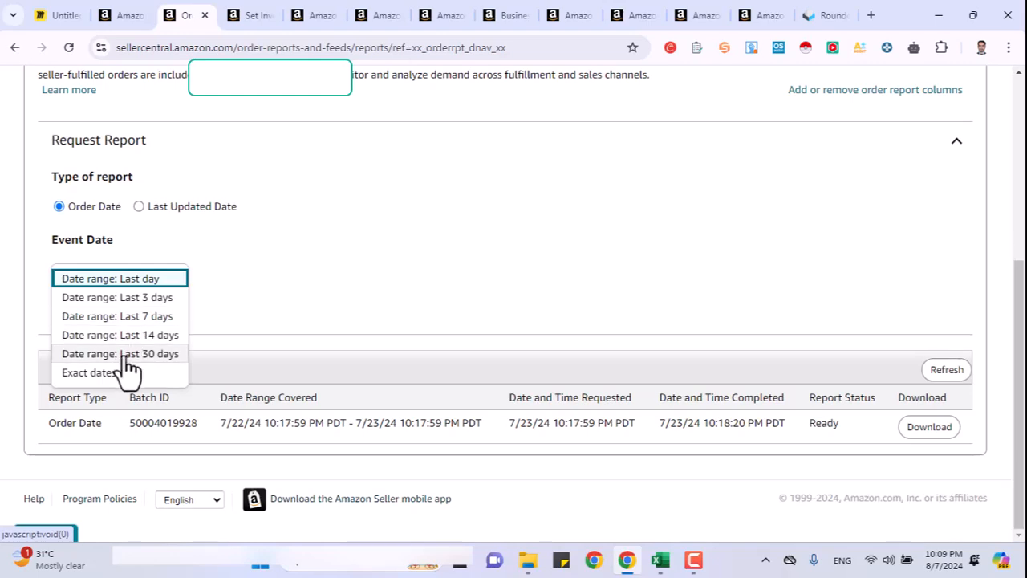
{"action": "left_click", "coordinate": [290, 247]}
{"action": "left_click", "coordinate": [78, 314]}
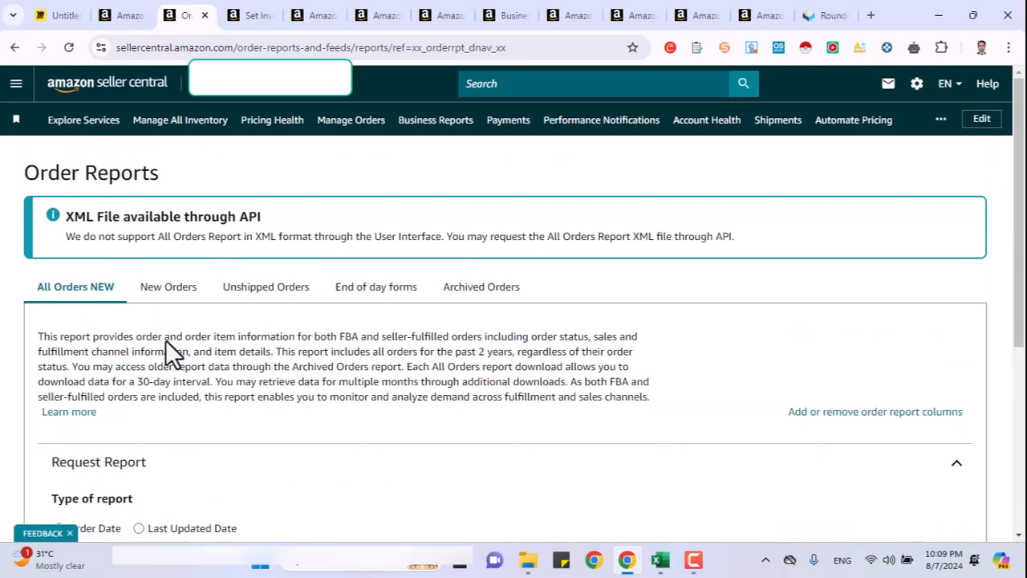
Open the Manage Returns page to view the return requests.
{"action": "left_click", "coordinate": [16, 83]}
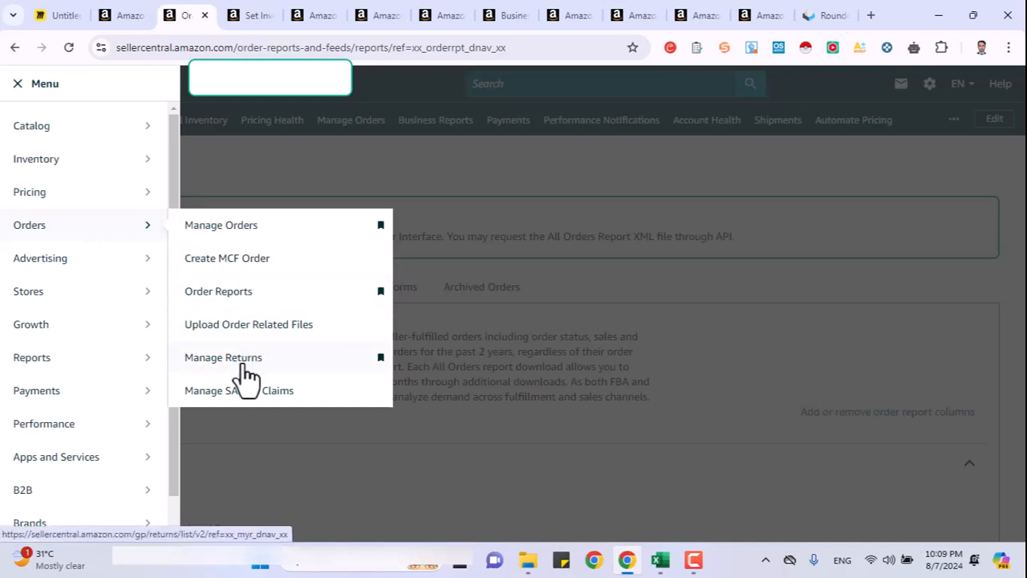
{"action": "left_click", "coordinate": [241, 362]}
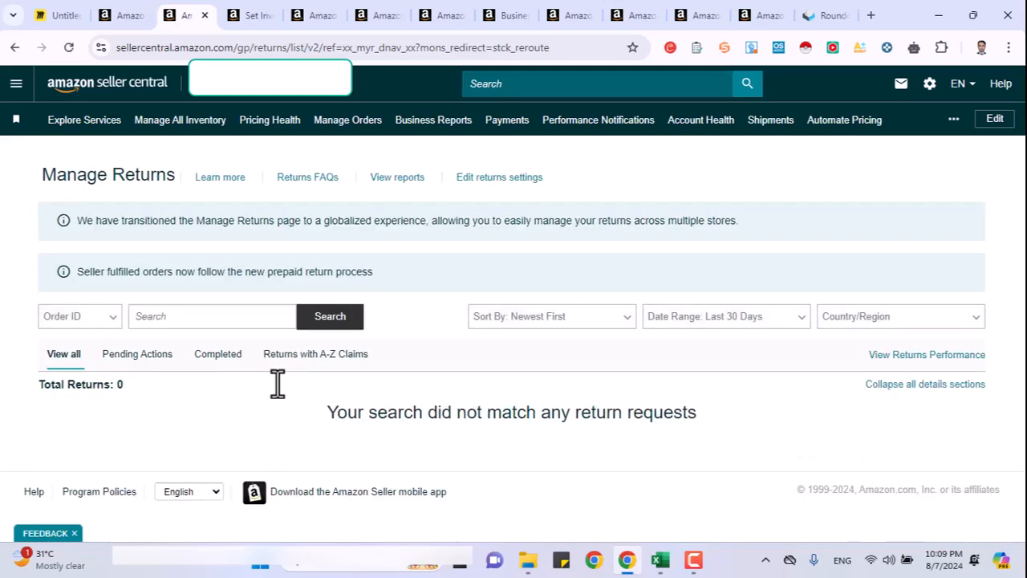
Look over the Orders, Advertising and Stores options, and open Growth Opportunities to view the Top 50 product recommendations.
{"action": "left_click", "coordinate": [15, 89]}
{"action": "mouse_move", "coordinate": [84, 331]}
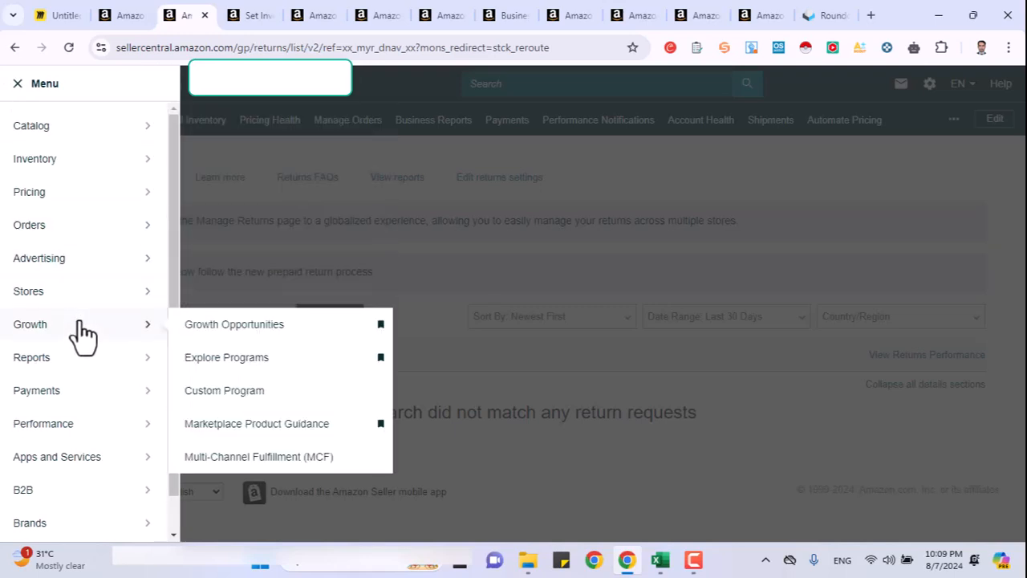
{"action": "mouse_move", "coordinate": [89, 240]}
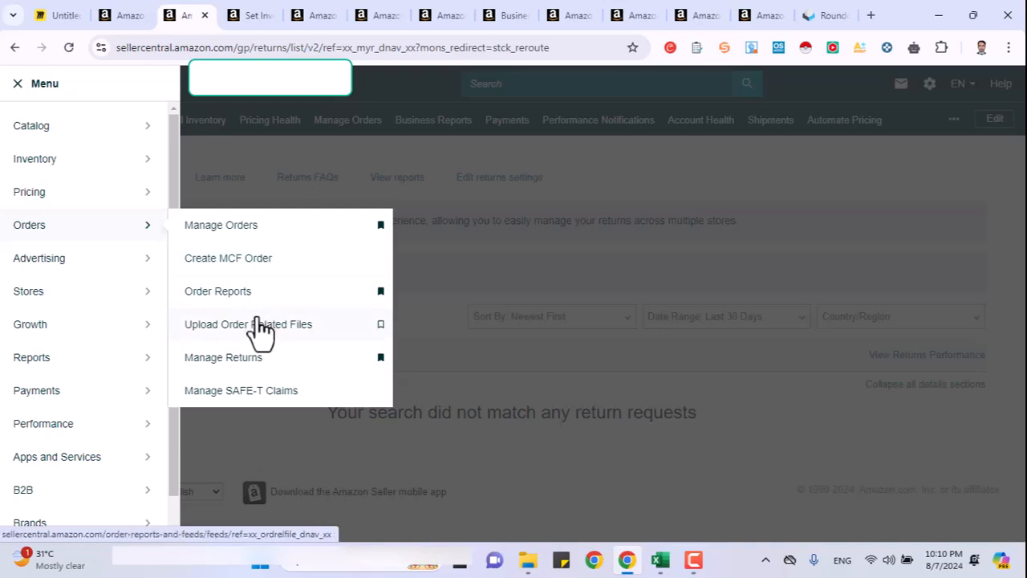
{"action": "mouse_move", "coordinate": [118, 258]}
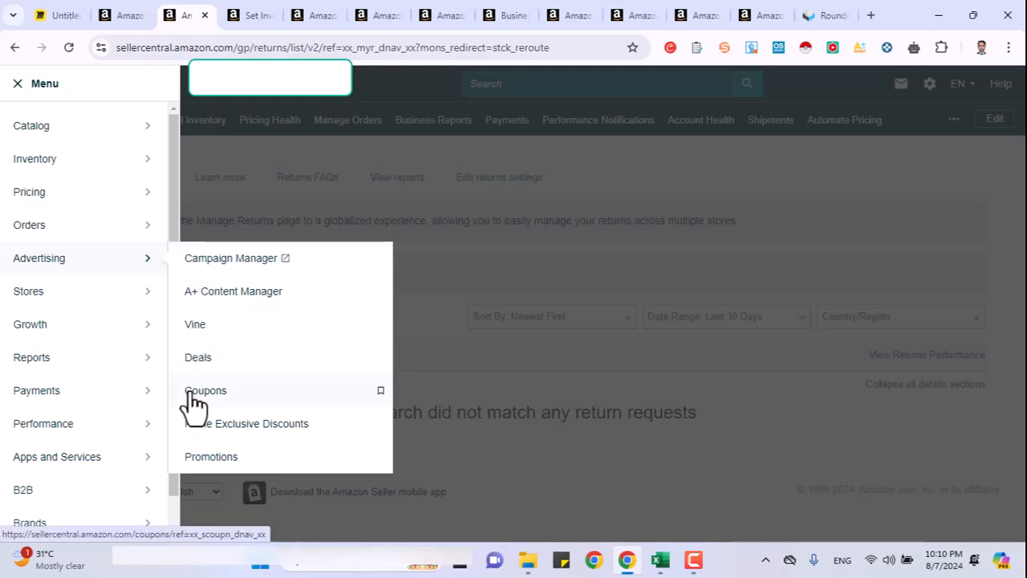
{"action": "mouse_move", "coordinate": [137, 305]}
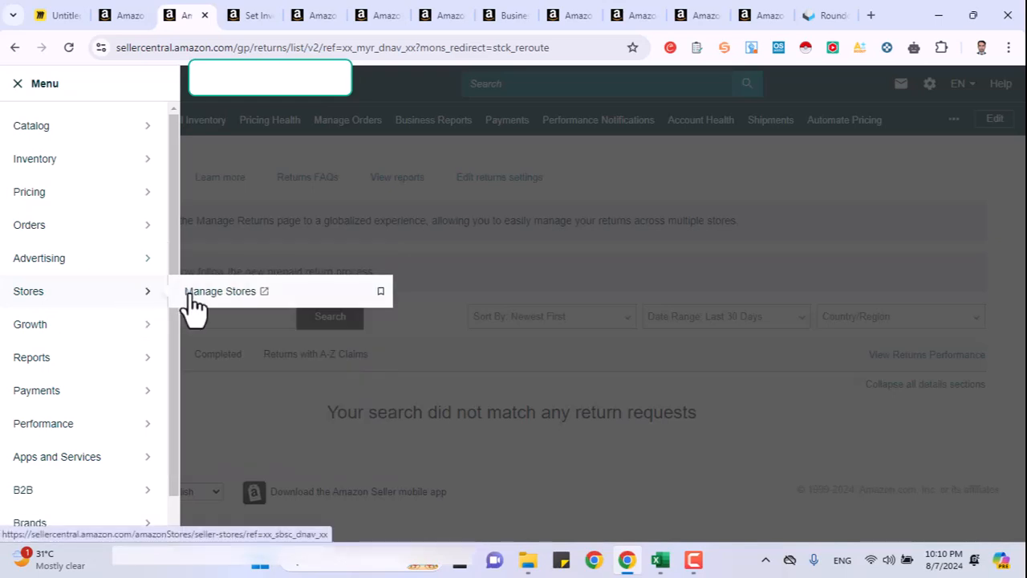
{"action": "mouse_move", "coordinate": [138, 331]}
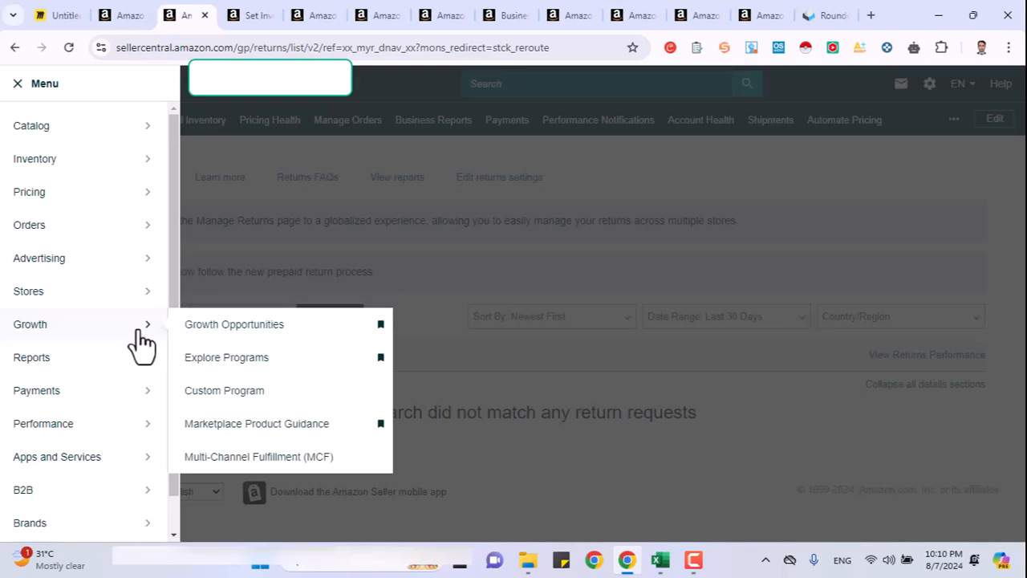
{"action": "left_click", "coordinate": [247, 331]}
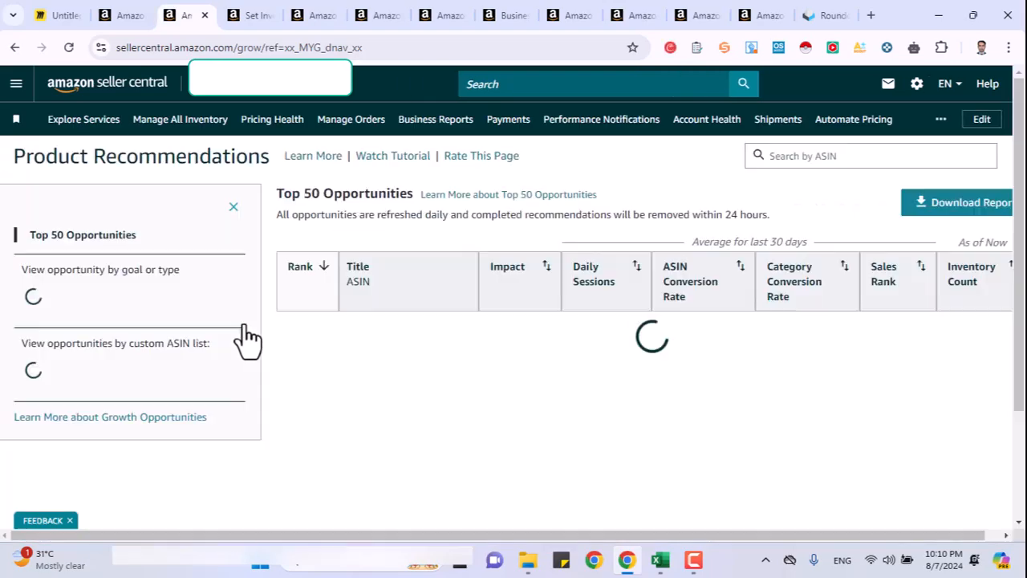
{"action": "scroll", "coordinate": [245, 339], "scroll_direction": "down", "scroll_amount": 4}
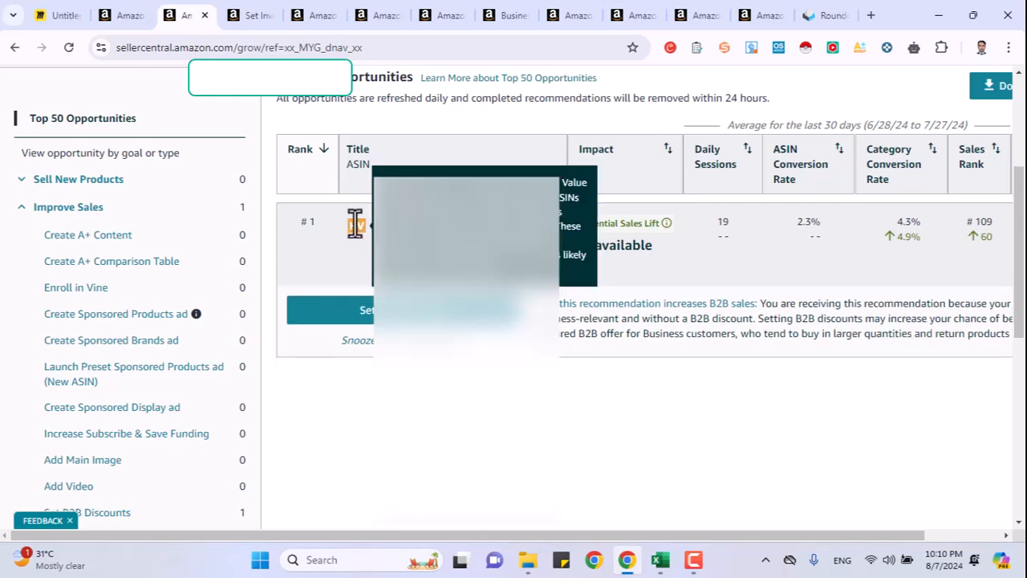
Examine the top-ranked product recommendation's potential sales lift, daily sessions, category conversion rate, sales rank and inventory count.
{"action": "mouse_move", "coordinate": [356, 231]}
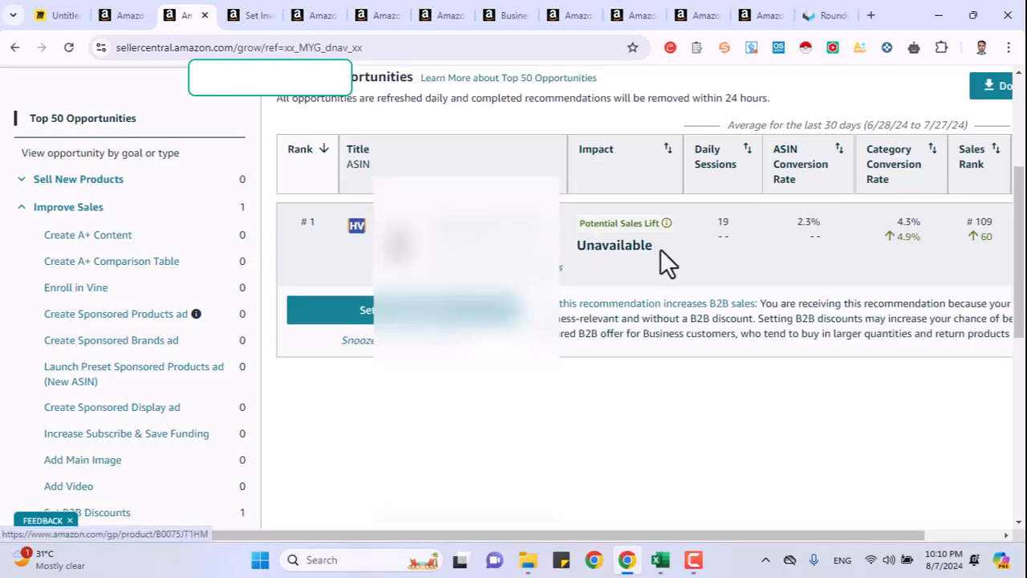
{"action": "scroll", "coordinate": [660, 252], "scroll_direction": "right", "scroll_amount": 2}
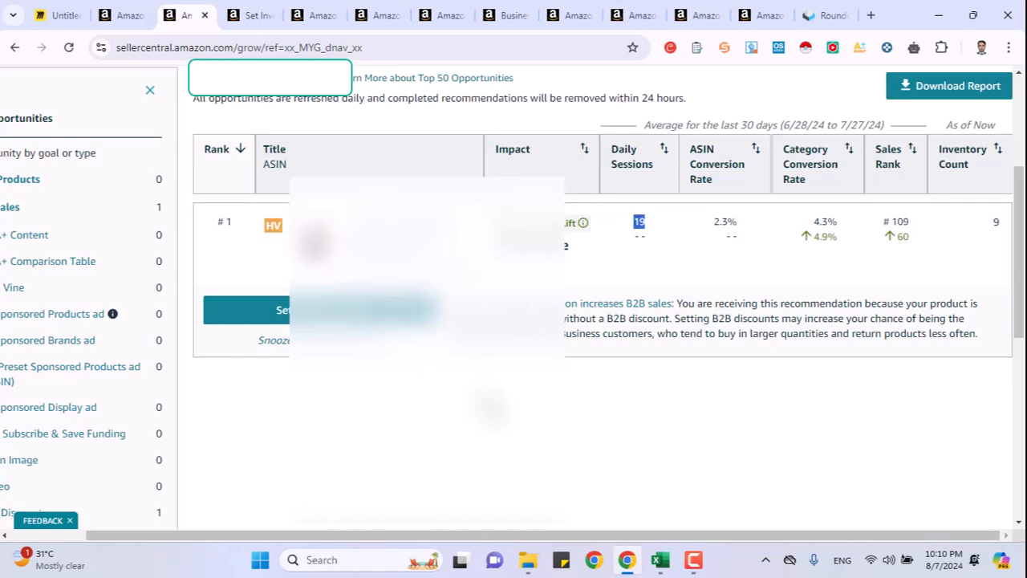
{"action": "scroll", "coordinate": [562, 436], "scroll_direction": "down", "scroll_amount": 2}
{"action": "scroll", "coordinate": [564, 437], "scroll_direction": "up", "scroll_amount": 2}
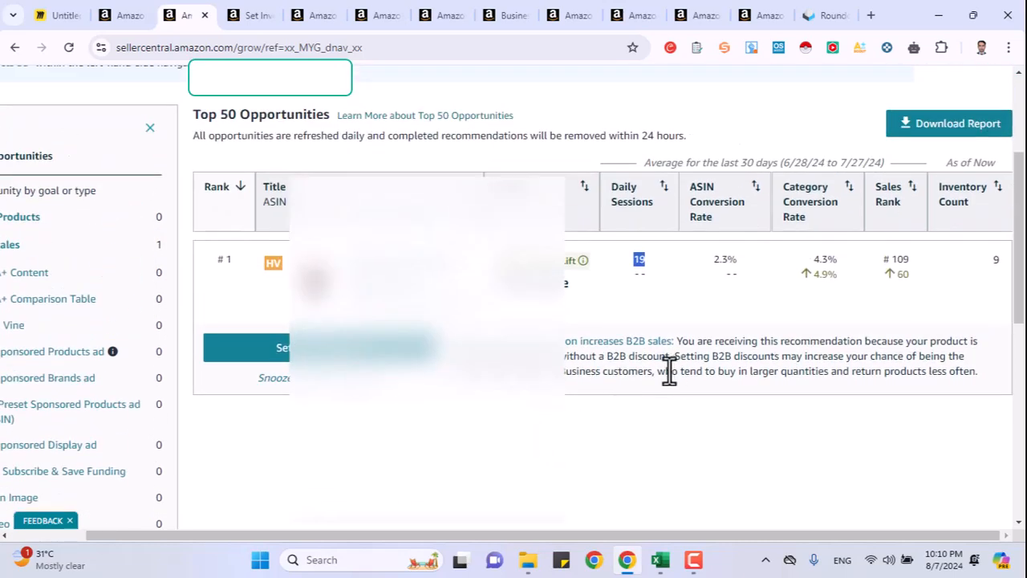
{"action": "double_click", "coordinate": [903, 274]}
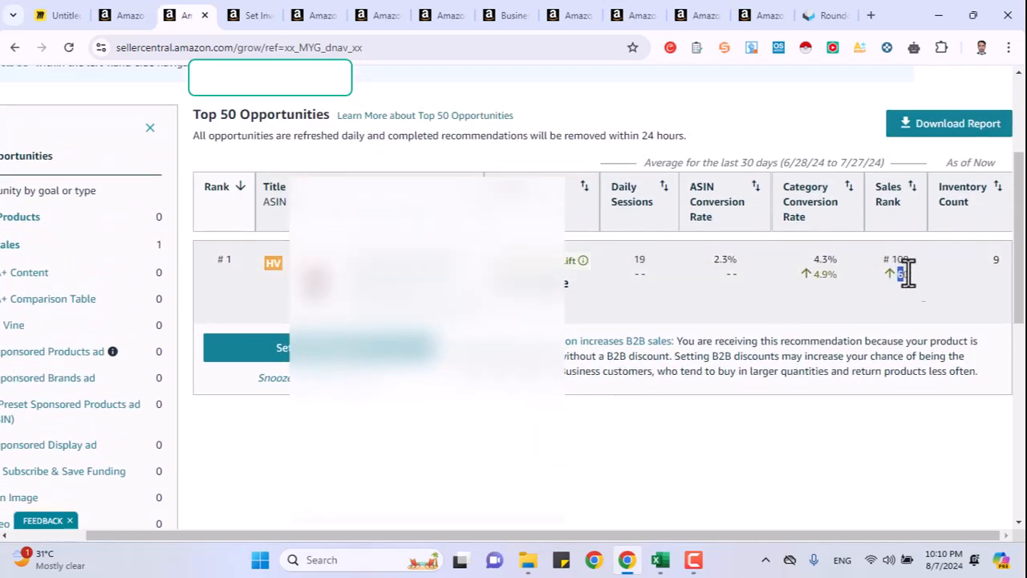
{"action": "double_click", "coordinate": [823, 275]}
{"action": "scroll", "coordinate": [813, 312], "scroll_direction": "up", "scroll_amount": 2}
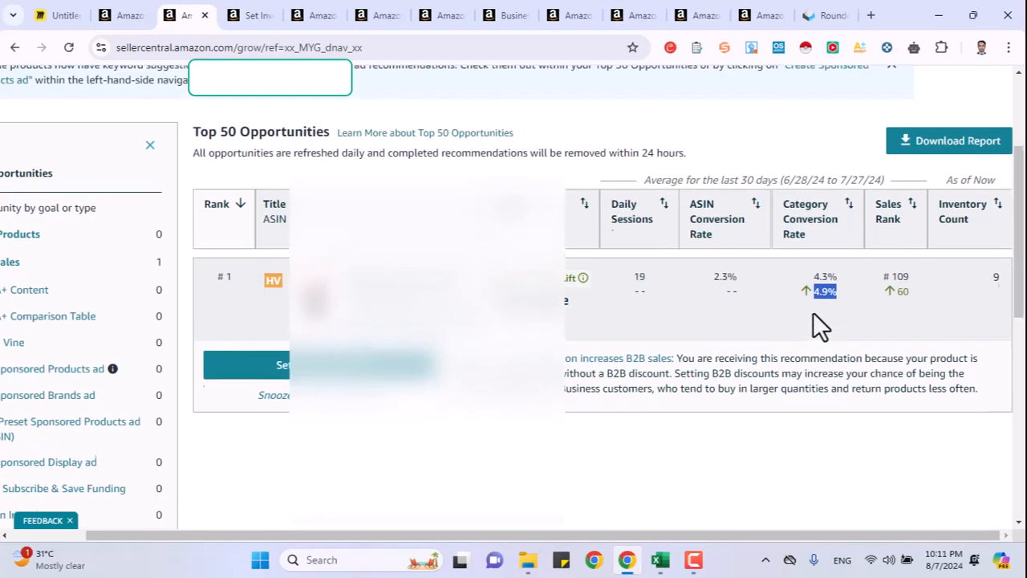
{"action": "scroll", "coordinate": [813, 312], "scroll_direction": "down", "scroll_amount": 1}
{"action": "scroll", "coordinate": [813, 312], "scroll_direction": "up", "scroll_amount": 2}
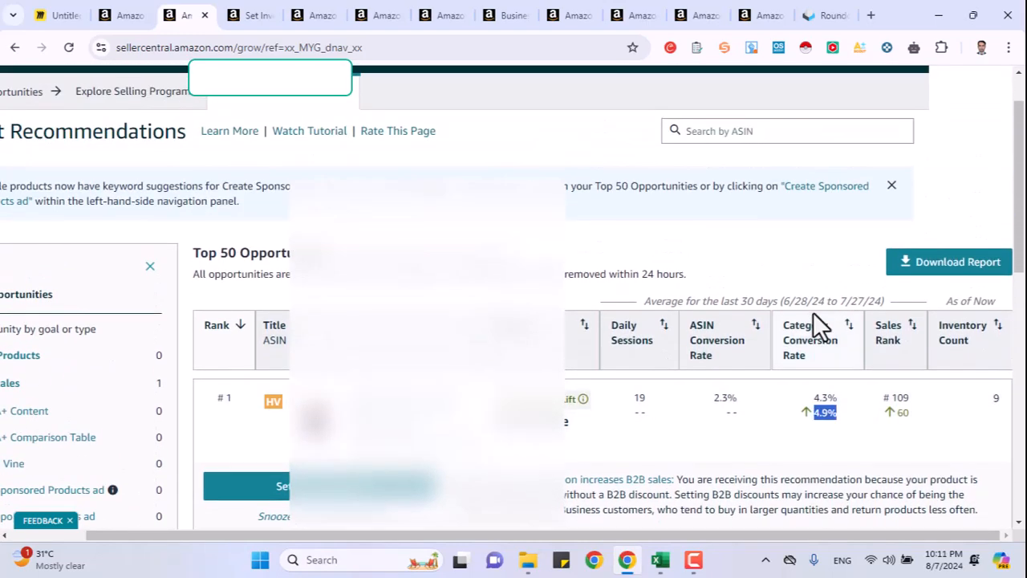
{"action": "scroll", "coordinate": [569, 270], "scroll_direction": "left", "scroll_amount": 2}
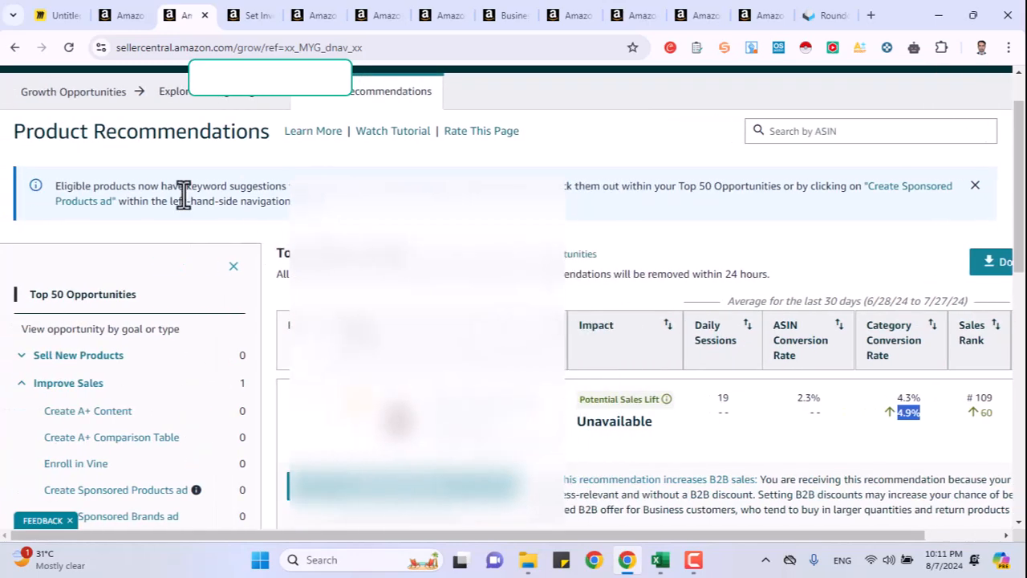
{"action": "scroll", "coordinate": [168, 187], "scroll_direction": "up", "scroll_amount": 1}
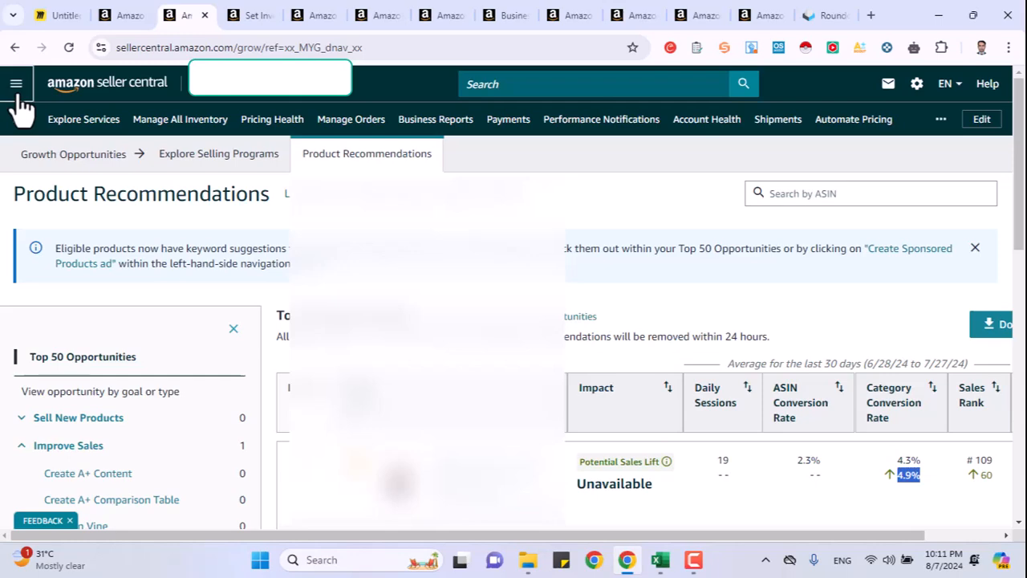
Open Explore Programs from the Growth options and look over the Fulfillment programs offered.
{"action": "left_click", "coordinate": [16, 87]}
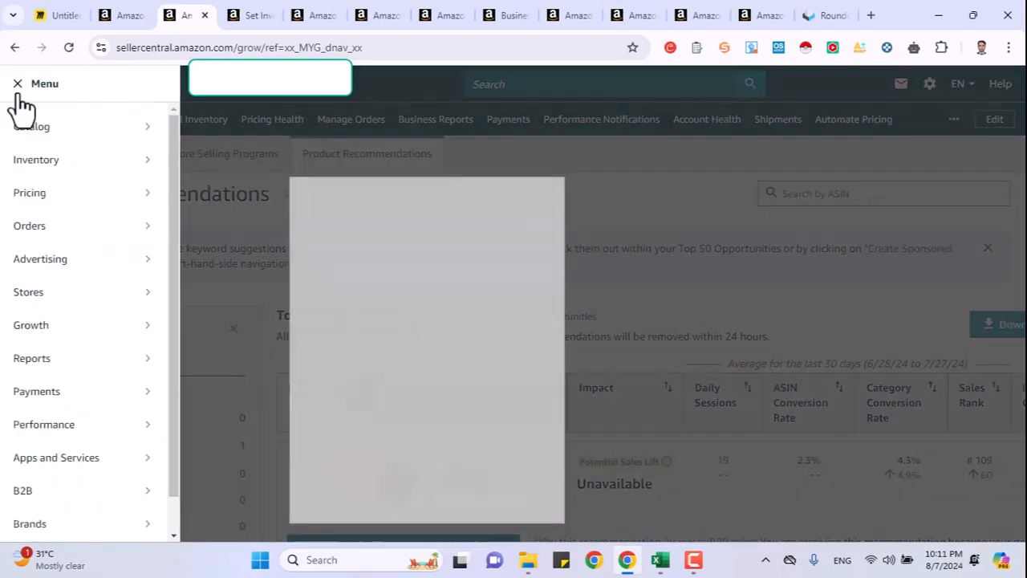
{"action": "mouse_move", "coordinate": [64, 333]}
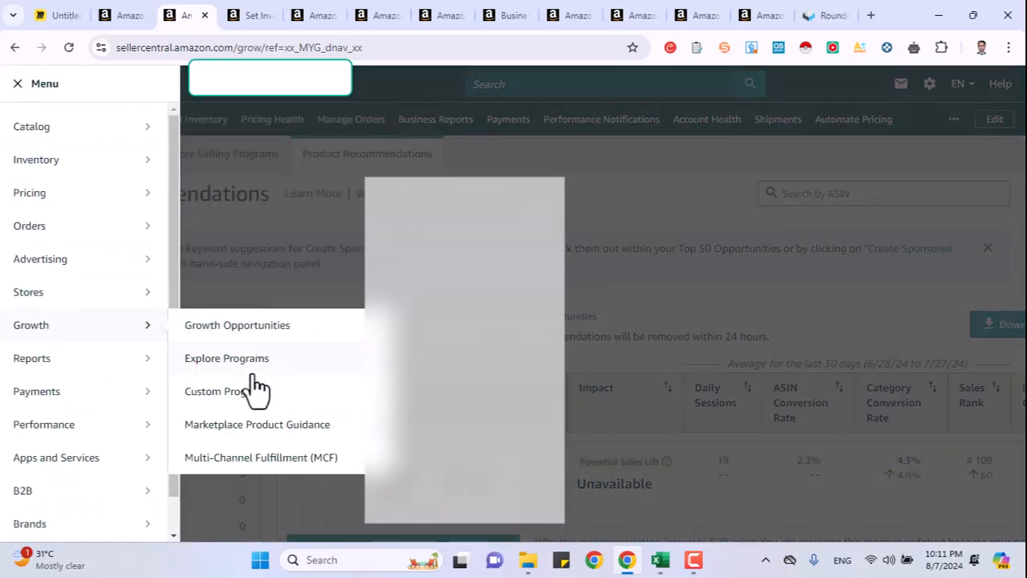
{"action": "left_click", "coordinate": [251, 368]}
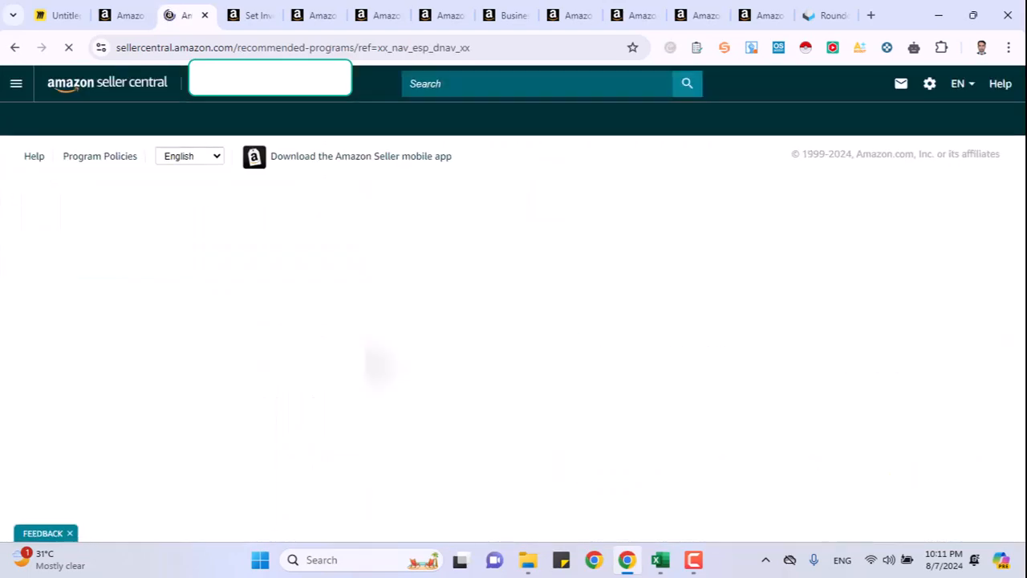
{"action": "scroll", "coordinate": [514, 305], "scroll_direction": "down", "scroll_amount": 2}
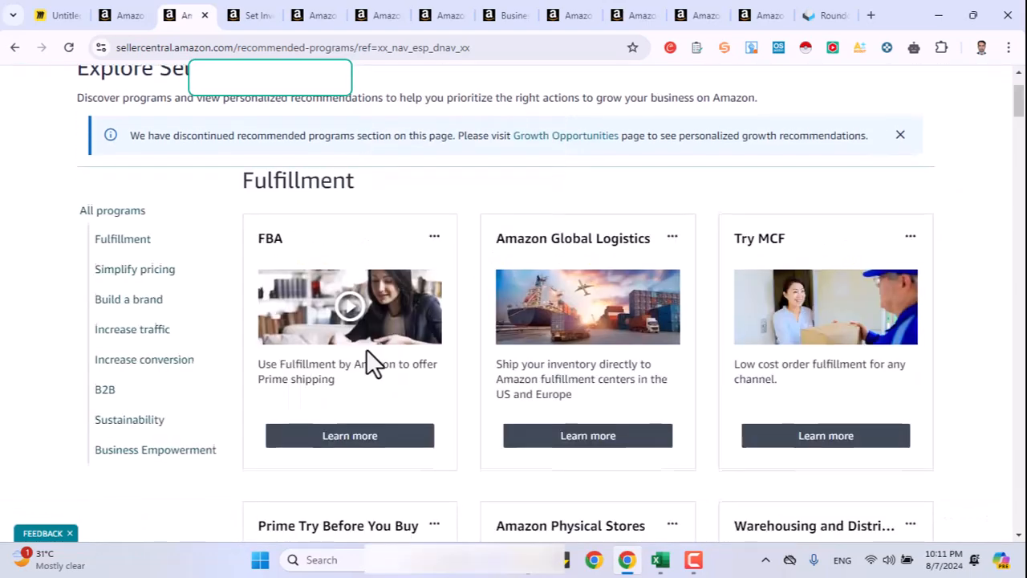
{"action": "scroll", "coordinate": [365, 341], "scroll_direction": "down", "scroll_amount": 2}
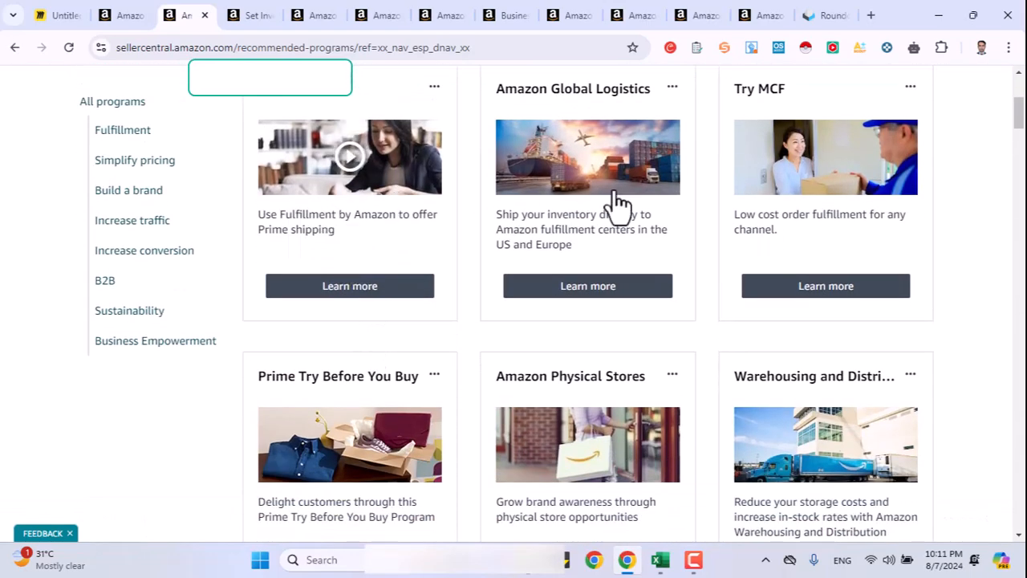
{"action": "scroll", "coordinate": [785, 166], "scroll_direction": "down", "scroll_amount": 2}
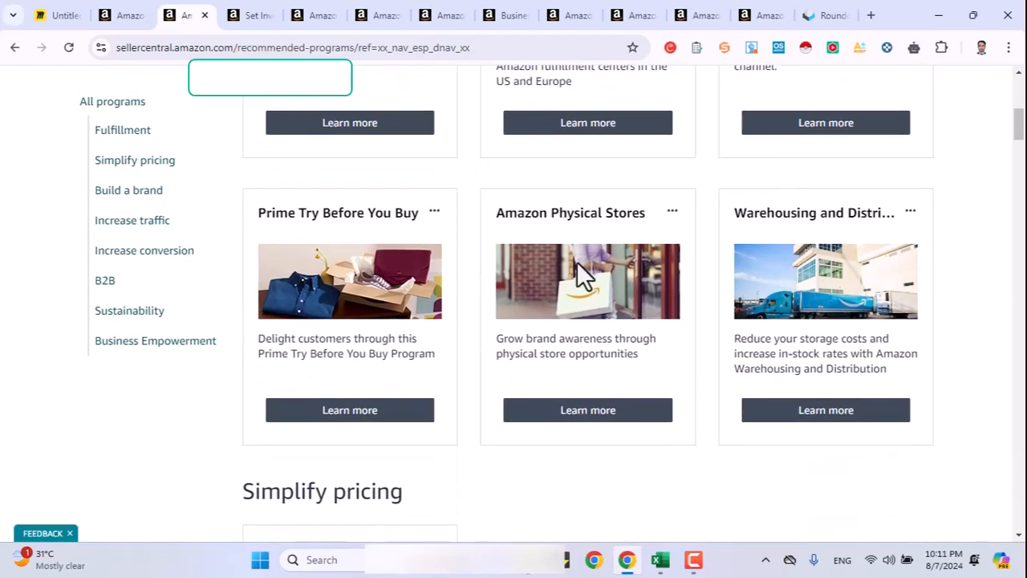
{"action": "scroll", "coordinate": [361, 296], "scroll_direction": "up", "scroll_amount": 7}
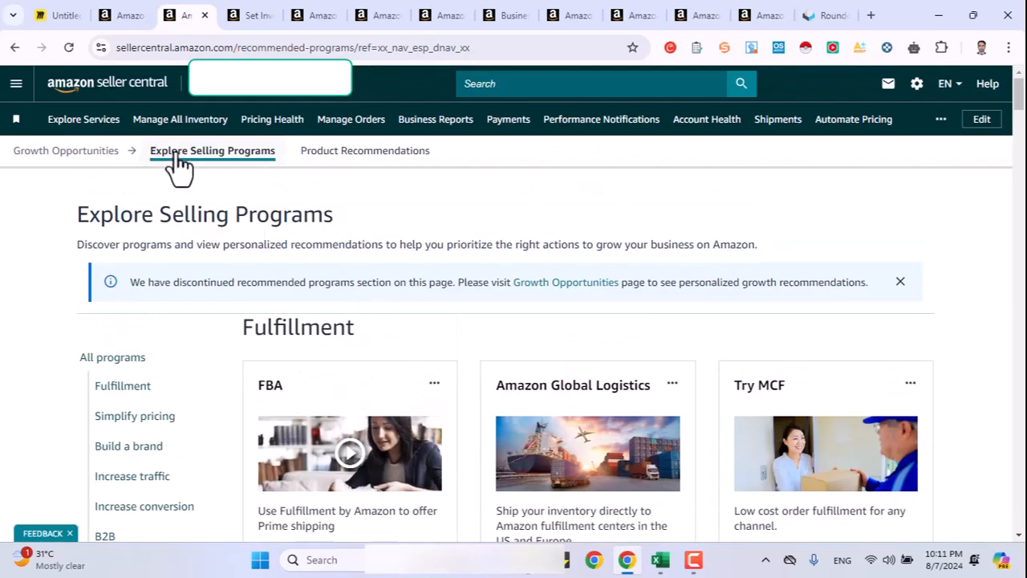
Open Marketplace Product Guidance and review the global demand recommendations, including their 90-day sales forecasts and demand labels.
{"action": "left_click", "coordinate": [18, 85]}
{"action": "mouse_move", "coordinate": [137, 305]}
{"action": "mouse_move", "coordinate": [130, 329]}
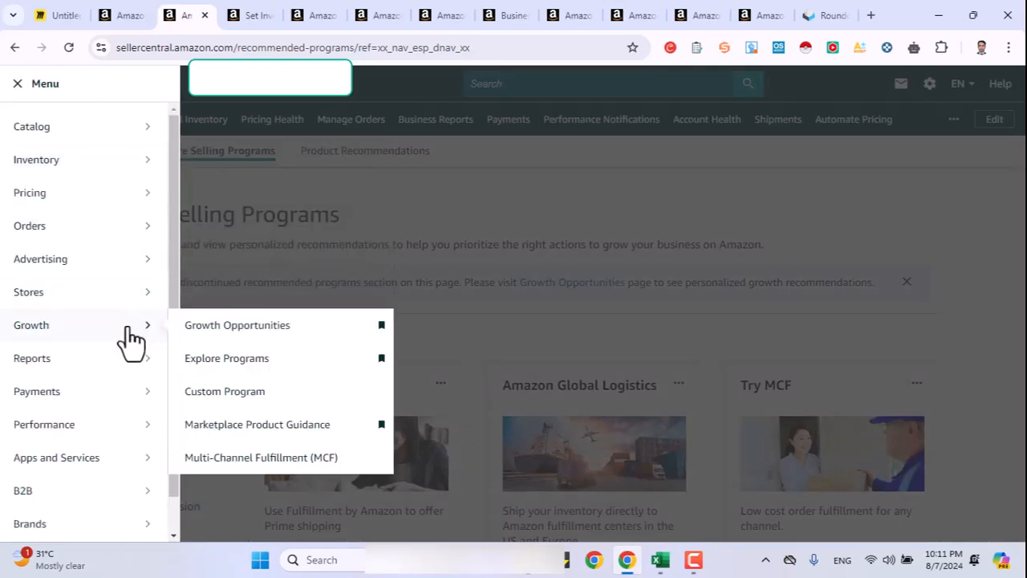
{"action": "left_click", "coordinate": [258, 431]}
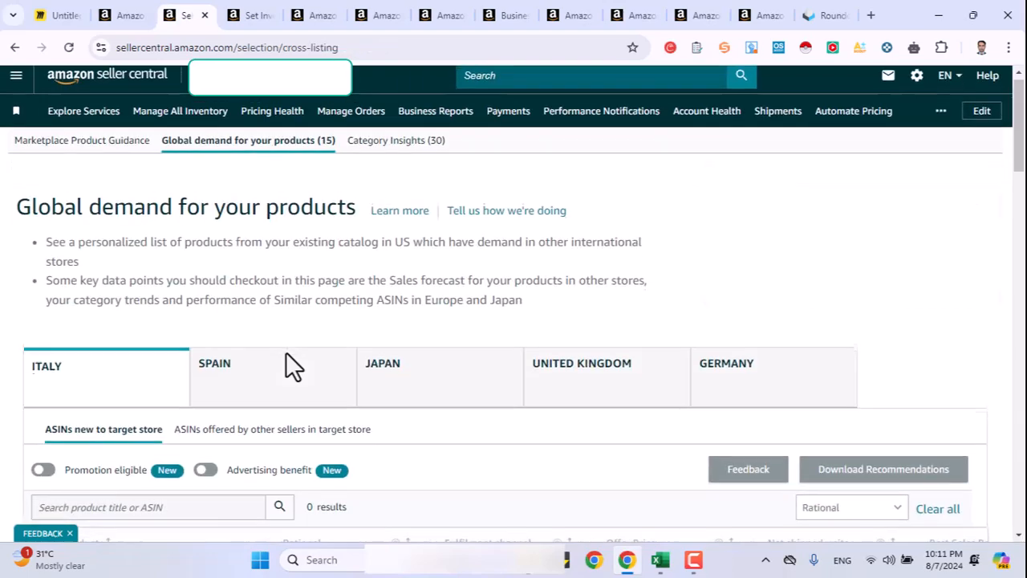
{"action": "scroll", "coordinate": [286, 354], "scroll_direction": "down", "scroll_amount": 2}
{"action": "scroll", "coordinate": [289, 367], "scroll_direction": "down", "scroll_amount": 2}
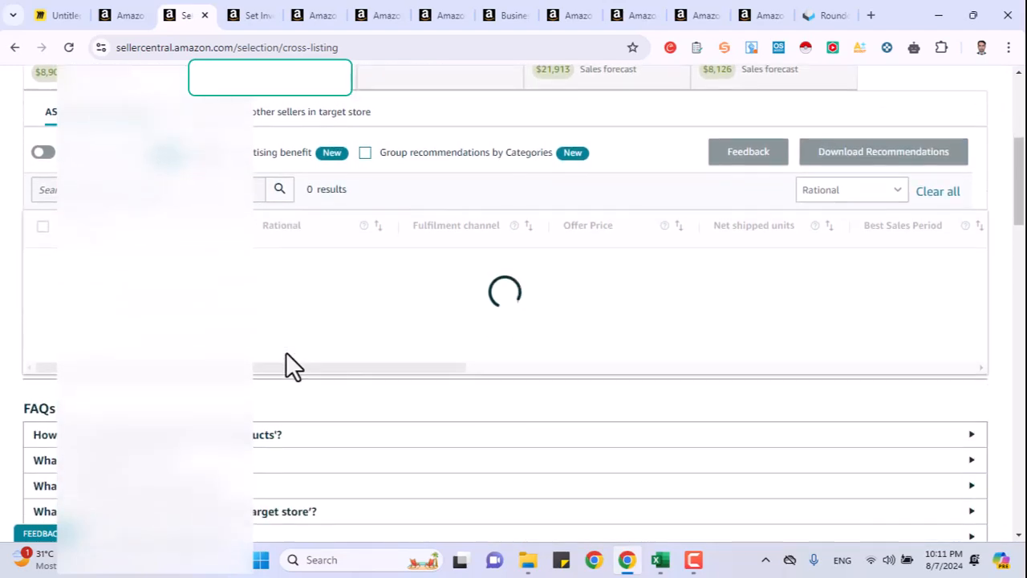
{"action": "scroll", "coordinate": [289, 368], "scroll_direction": "down", "scroll_amount": 1}
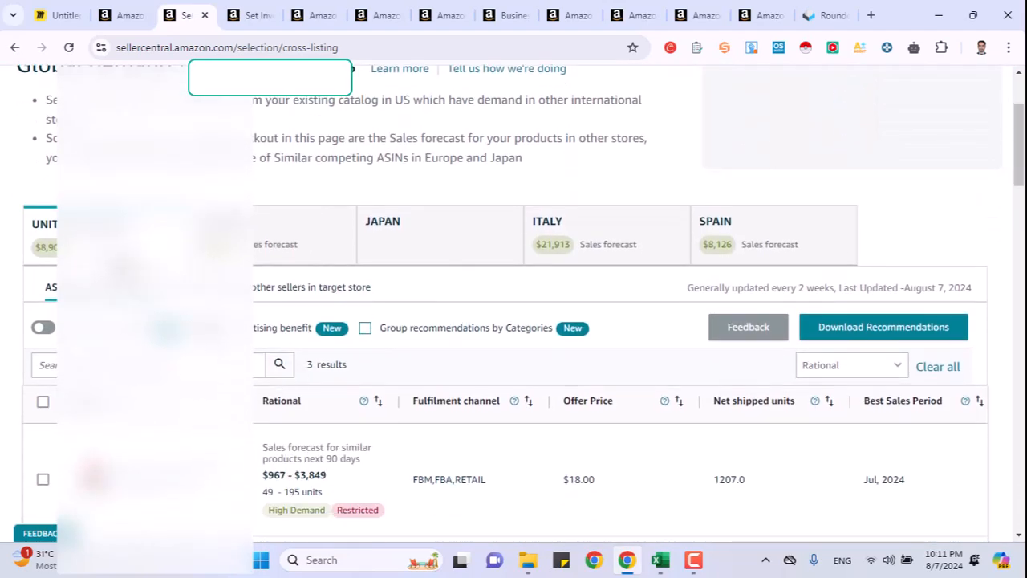
{"action": "scroll", "coordinate": [286, 337], "scroll_direction": "down", "scroll_amount": 2}
{"action": "mouse_move", "coordinate": [287, 328]}
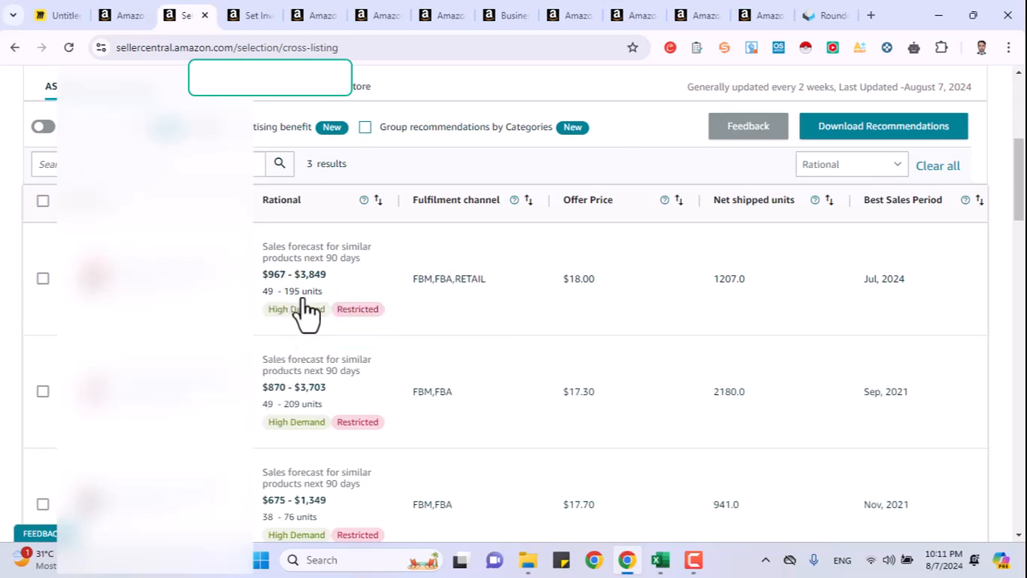
{"action": "scroll", "coordinate": [317, 426], "scroll_direction": "down", "scroll_amount": 2}
{"action": "mouse_move", "coordinate": [347, 411]}
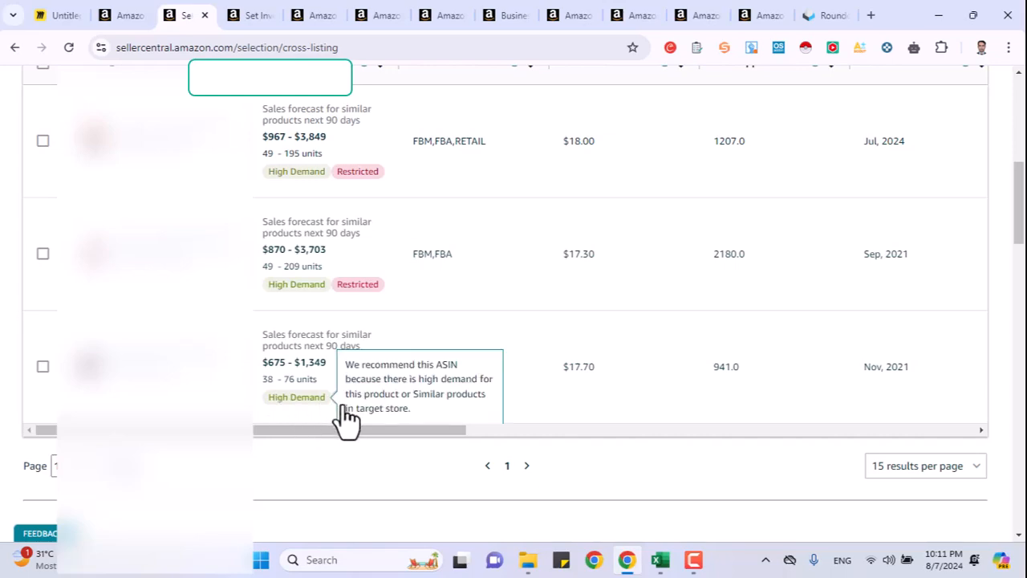
Browse the global demand recommendations for other target stores, including Italy and Spain.
{"action": "scroll", "coordinate": [345, 419], "scroll_direction": "up", "scroll_amount": 5}
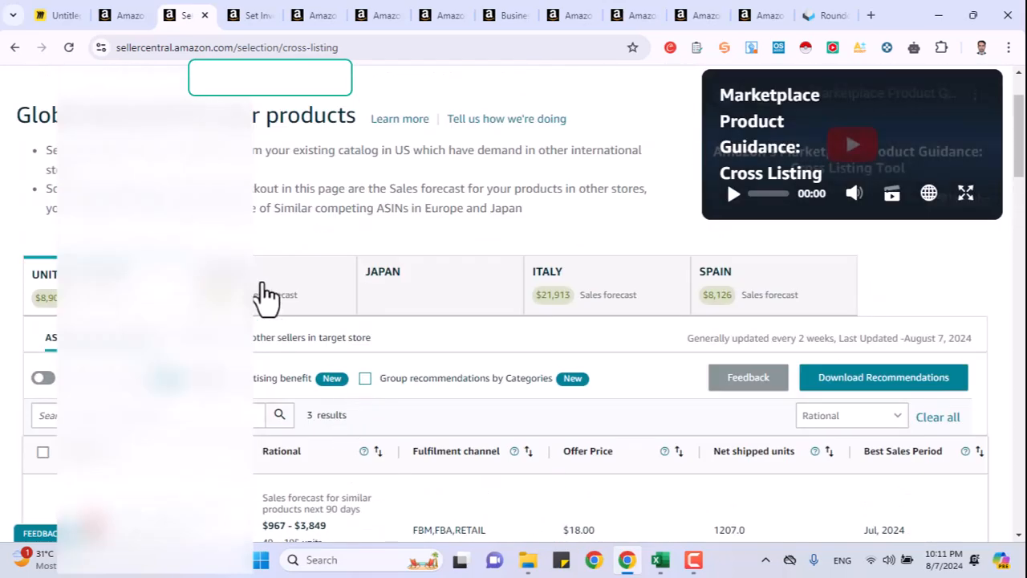
{"action": "left_click", "coordinate": [267, 297]}
{"action": "left_click", "coordinate": [607, 293]}
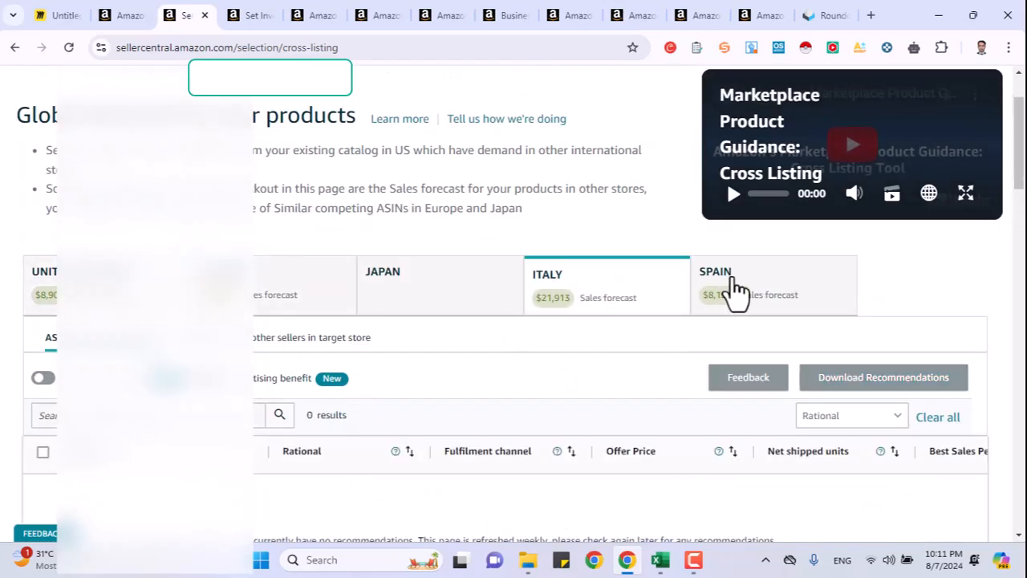
{"action": "left_click", "coordinate": [734, 293]}
{"action": "scroll", "coordinate": [578, 362], "scroll_direction": "down", "scroll_amount": 4}
{"action": "scroll", "coordinate": [578, 362], "scroll_direction": "down", "scroll_amount": 4}
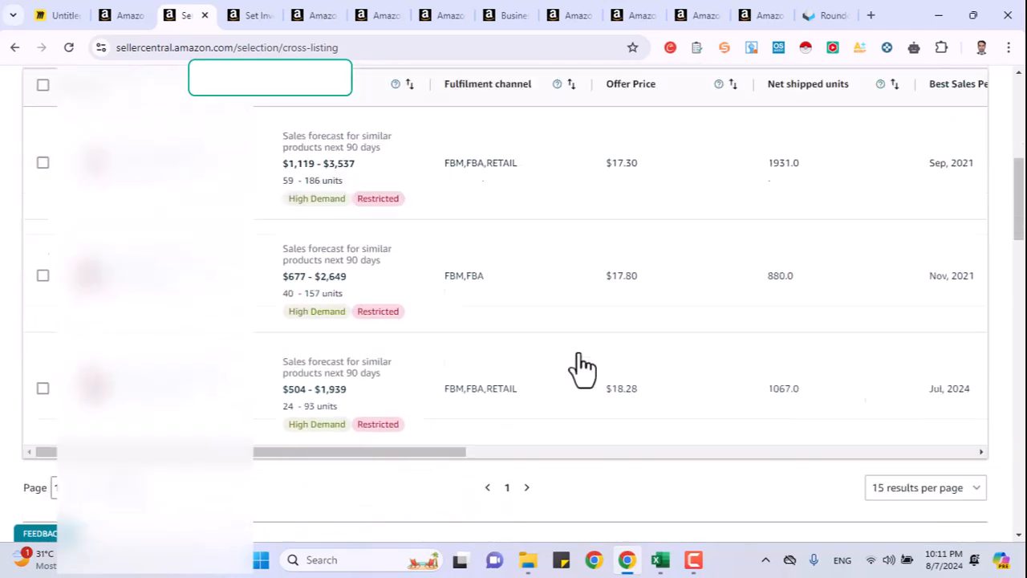
Examine the offer price, net shipped units, customer rating, search volume and click count columns for the Spain store's recommended products.
{"action": "scroll", "coordinate": [580, 365], "scroll_direction": "up", "scroll_amount": 6}
{"action": "scroll", "coordinate": [578, 369], "scroll_direction": "down", "scroll_amount": 3}
{"action": "left_click_drag", "start_coordinate": [580, 281], "coordinate": [667, 281]}
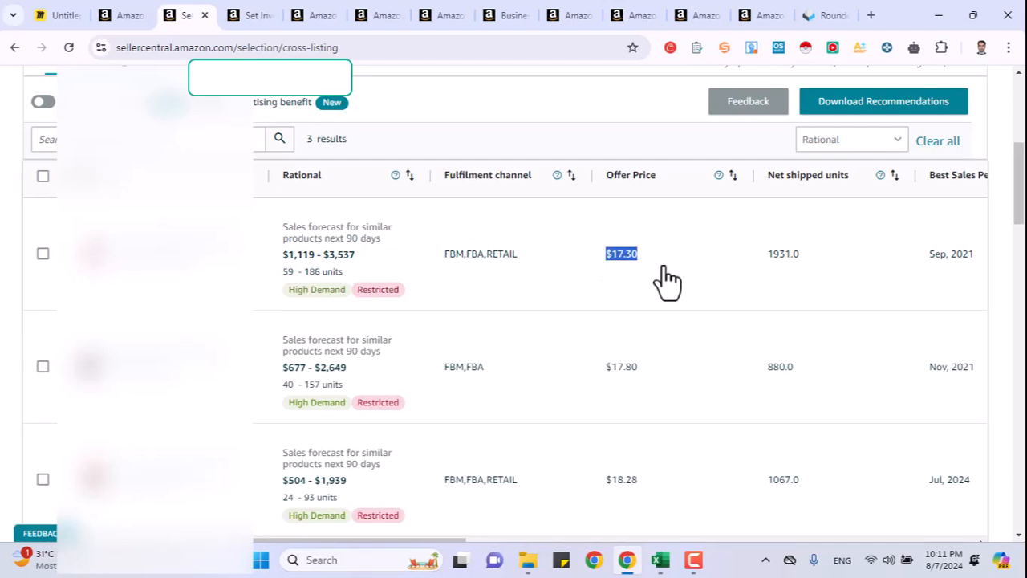
{"action": "left_click_drag", "start_coordinate": [771, 259], "coordinate": [821, 265]}
{"action": "scroll", "coordinate": [824, 265], "scroll_direction": "right", "scroll_amount": 10}
{"action": "scroll", "coordinate": [823, 267], "scroll_direction": "left", "scroll_amount": 8}
{"action": "scroll", "coordinate": [823, 266], "scroll_direction": "right", "scroll_amount": 7}
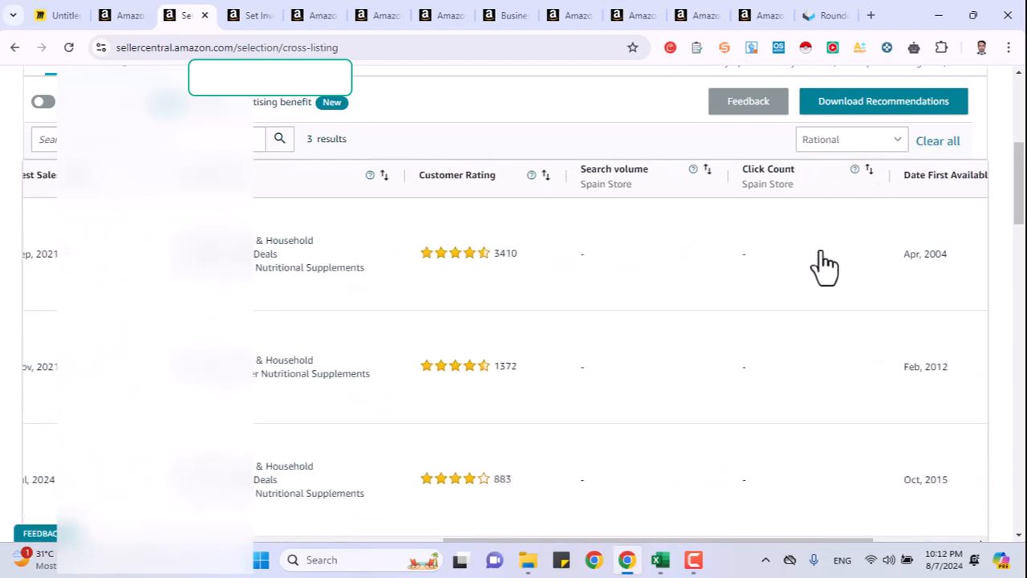
{"action": "scroll", "coordinate": [823, 266], "scroll_direction": "left", "scroll_amount": 10}
{"action": "scroll", "coordinate": [652, 157], "scroll_direction": "up", "scroll_amount": 5}
{"action": "scroll", "coordinate": [648, 144], "scroll_direction": "up", "scroll_amount": 2}
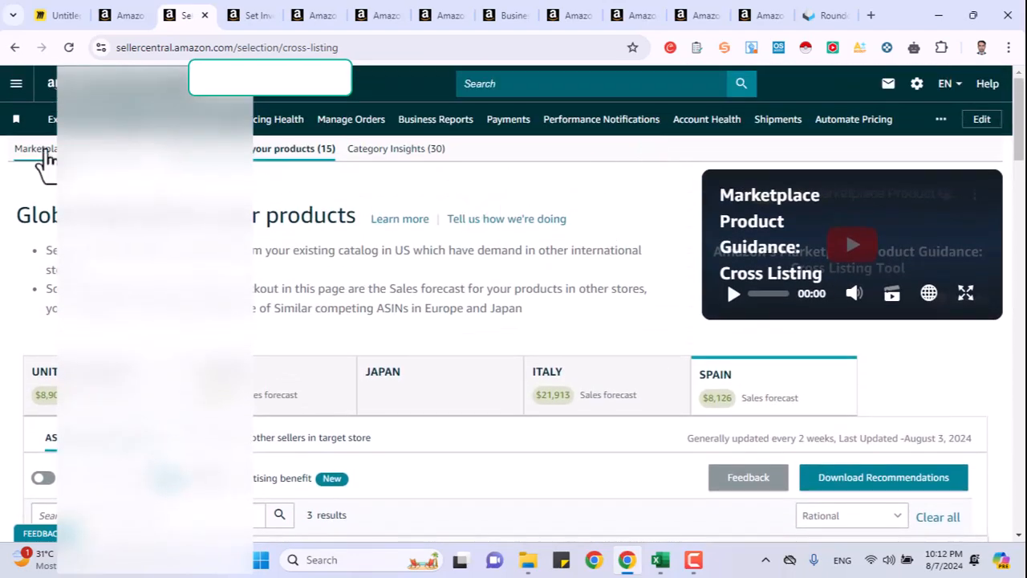
Open Amazon Selling Coach from the Reports options and read its inventory recommendations and discontinuation notice.
{"action": "left_click", "coordinate": [13, 87]}
{"action": "mouse_move", "coordinate": [81, 334]}
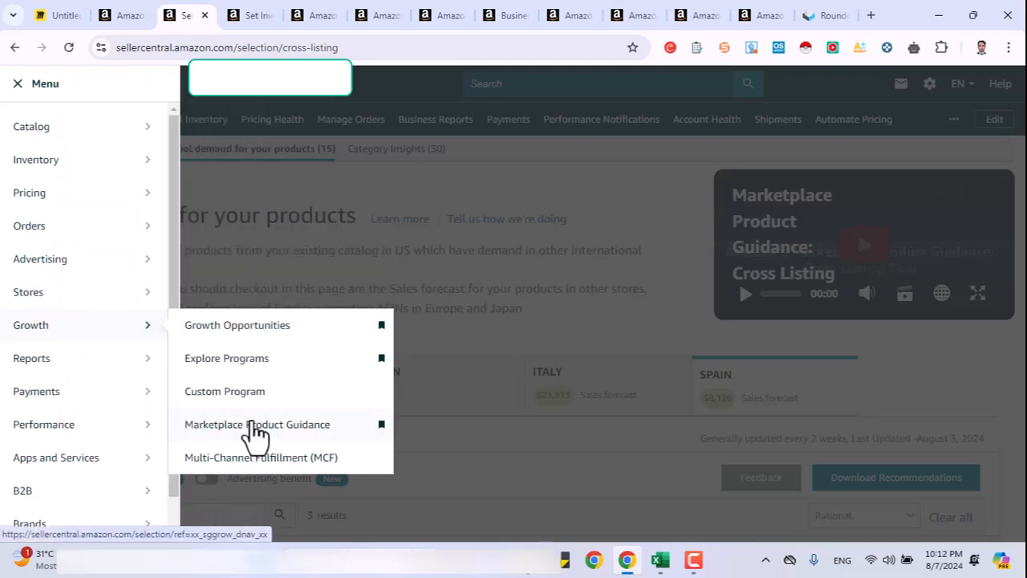
{"action": "mouse_move", "coordinate": [145, 372]}
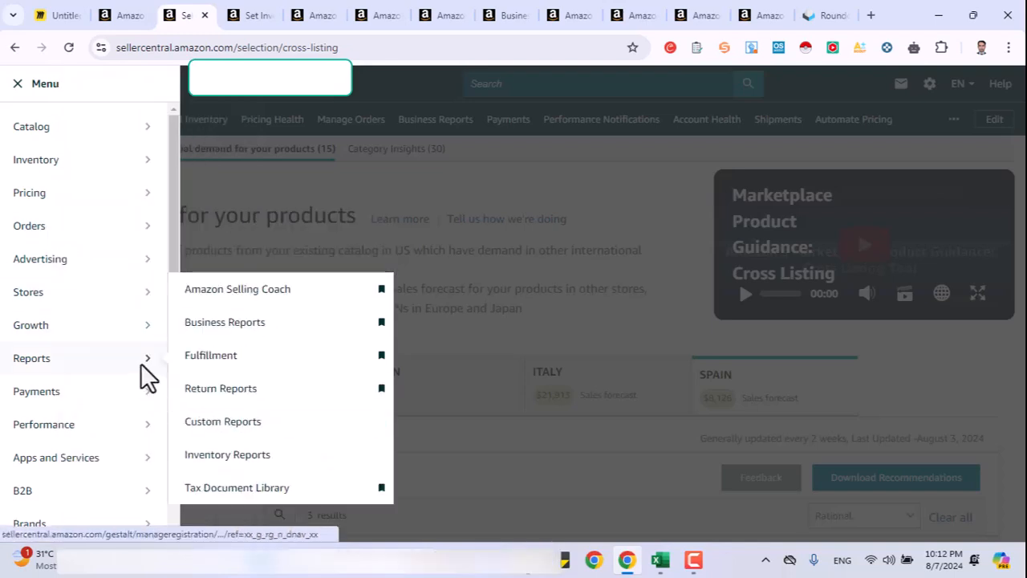
{"action": "left_click", "coordinate": [268, 302]}
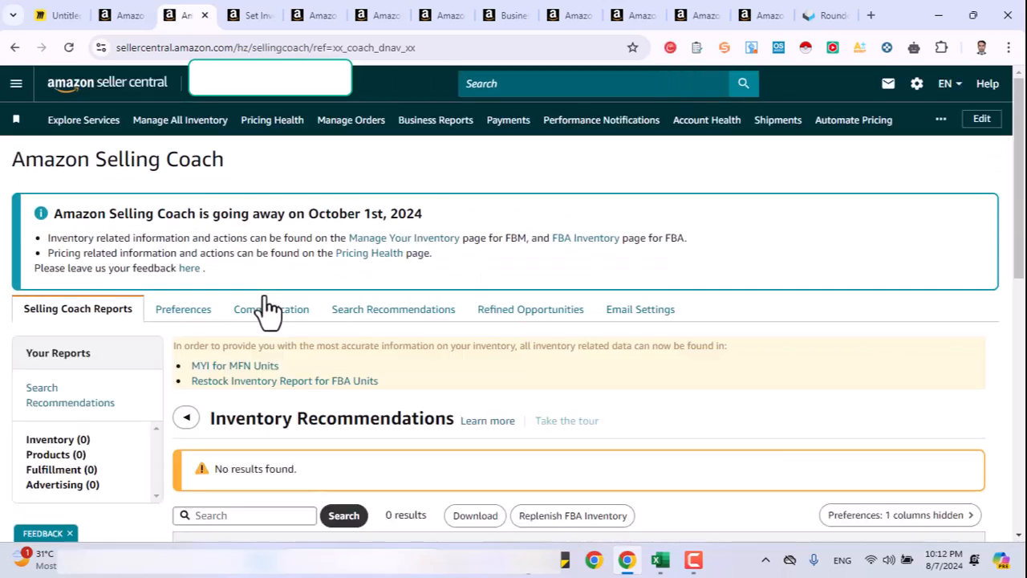
{"action": "scroll", "coordinate": [265, 305], "scroll_direction": "down", "scroll_amount": 3}
{"action": "scroll", "coordinate": [264, 297], "scroll_direction": "up", "scroll_amount": 2}
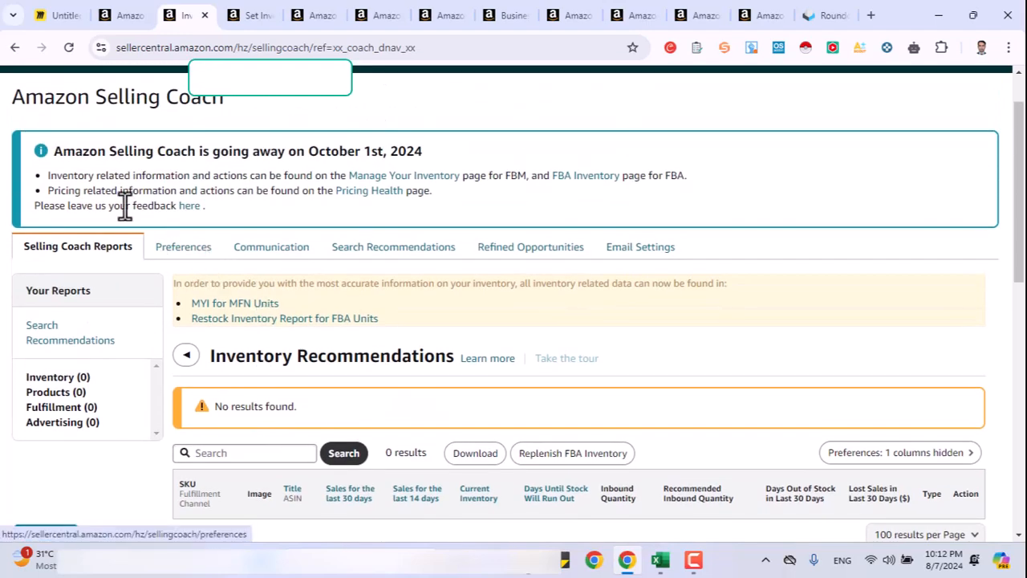
{"action": "scroll", "coordinate": [124, 206], "scroll_direction": "up", "scroll_amount": 1}
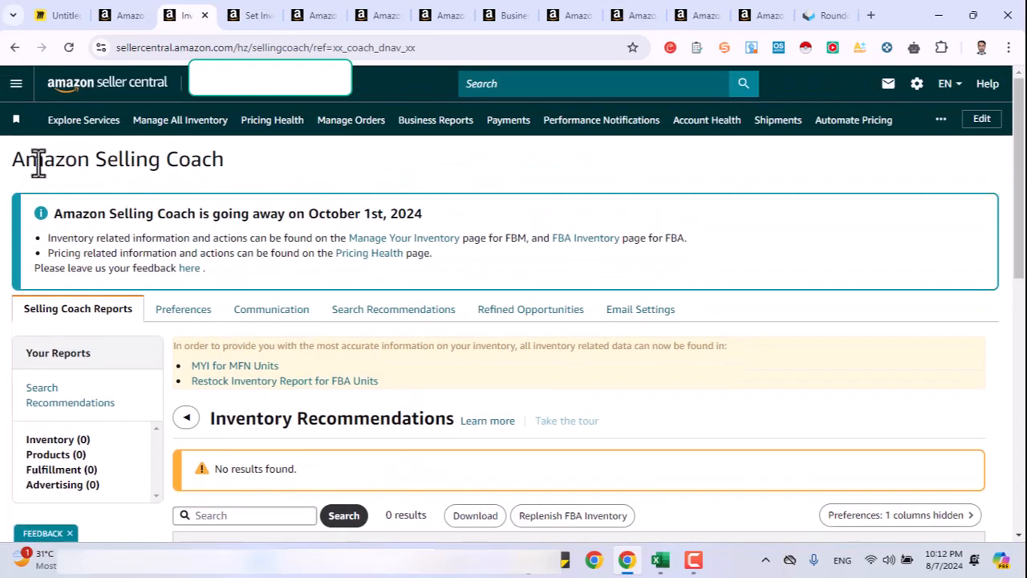
{"action": "left_click_drag", "start_coordinate": [309, 215], "coordinate": [418, 205]}
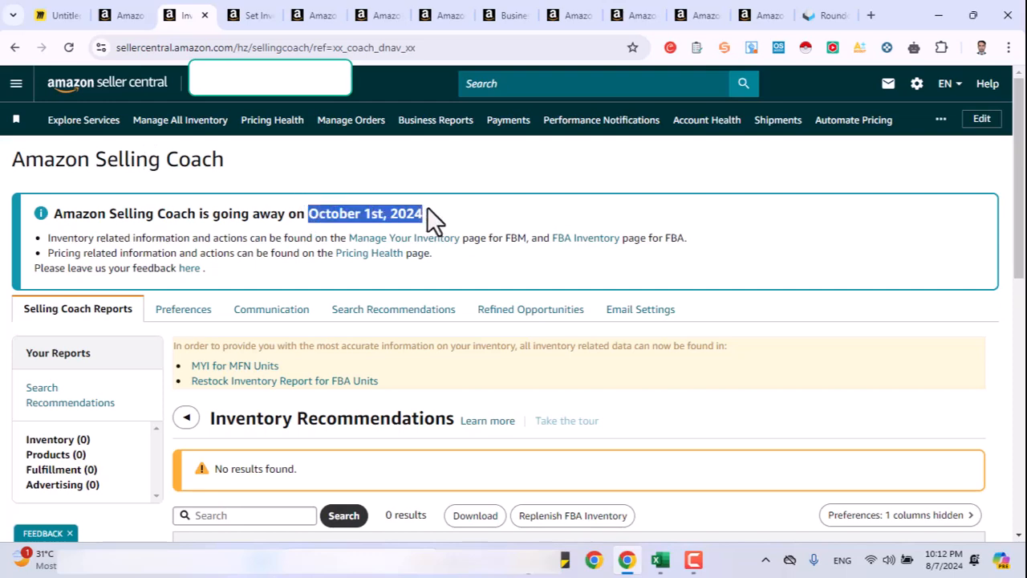
Open Business Reports to view the Sales Dashboard.
{"action": "left_click", "coordinate": [16, 83]}
{"action": "mouse_move", "coordinate": [99, 363]}
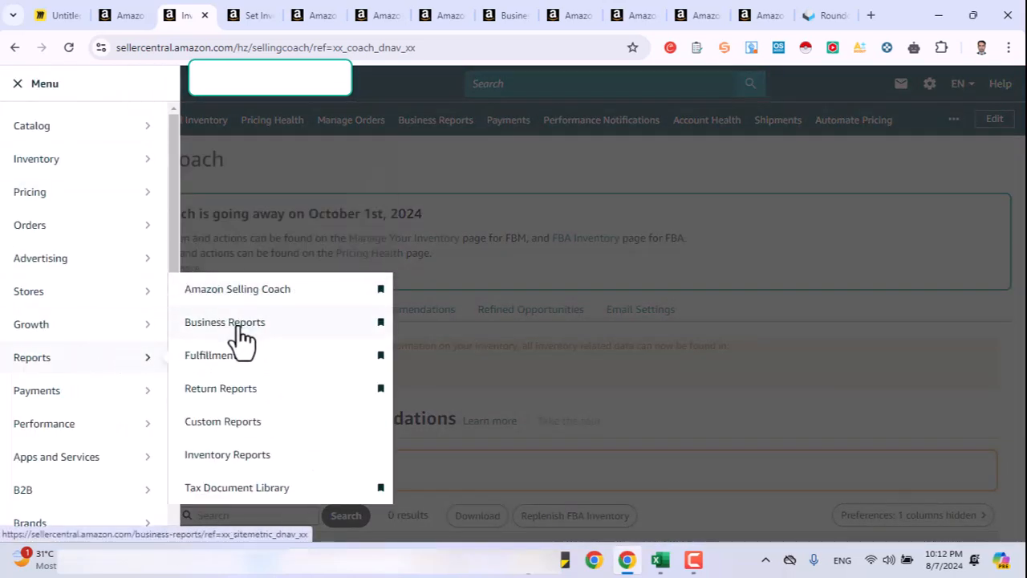
{"action": "left_click", "coordinate": [239, 329]}
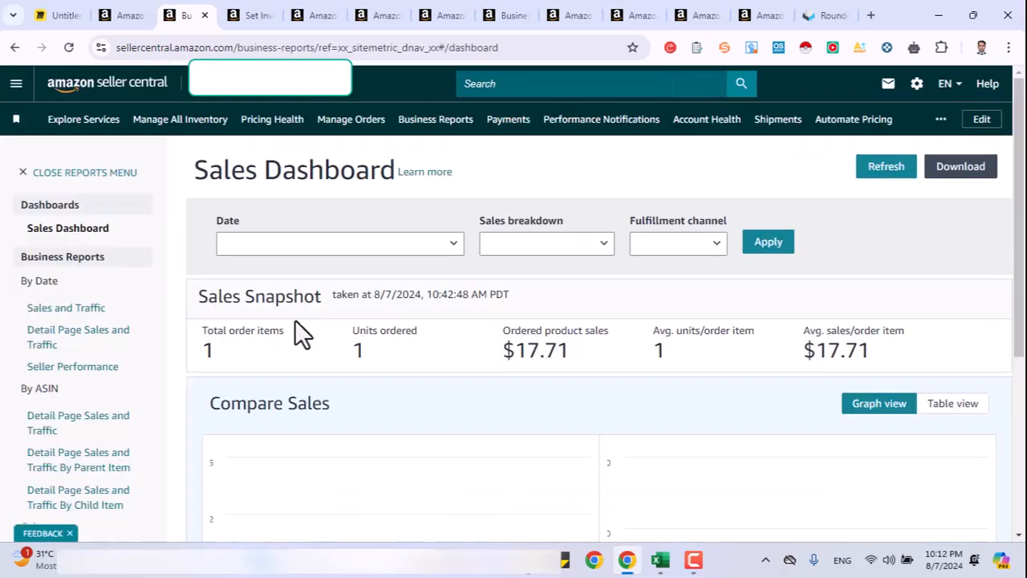
Filter the Sales Dashboard to the week-to-date period and apply it to view that period's sales.
{"action": "left_click", "coordinate": [373, 249]}
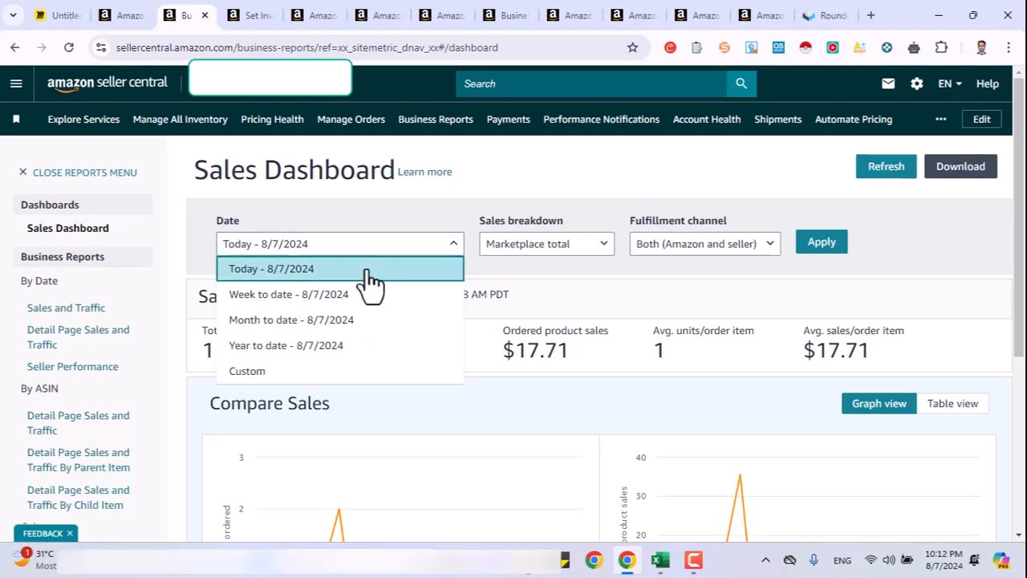
{"action": "left_click", "coordinate": [332, 303]}
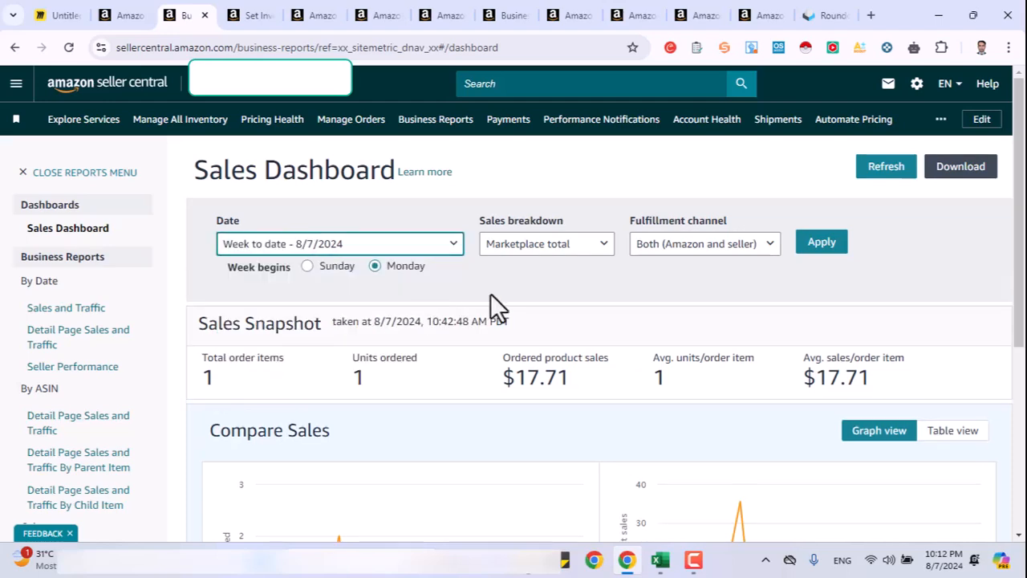
{"action": "left_click", "coordinate": [836, 246]}
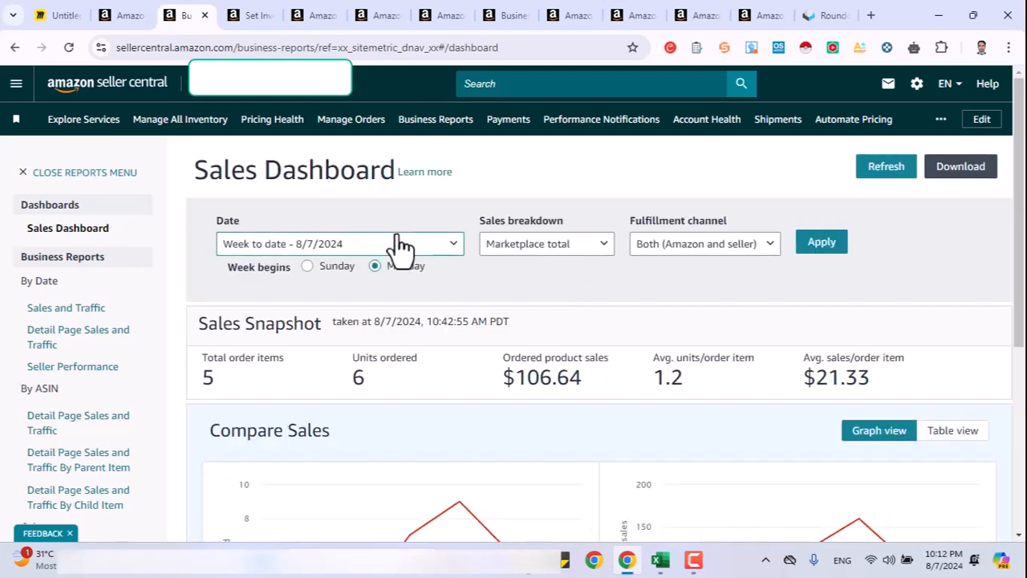
Filter the Sales Dashboard to the year-to-date period and check the ordered product sales figure.
{"action": "left_click", "coordinate": [398, 243]}
{"action": "left_click", "coordinate": [321, 347]}
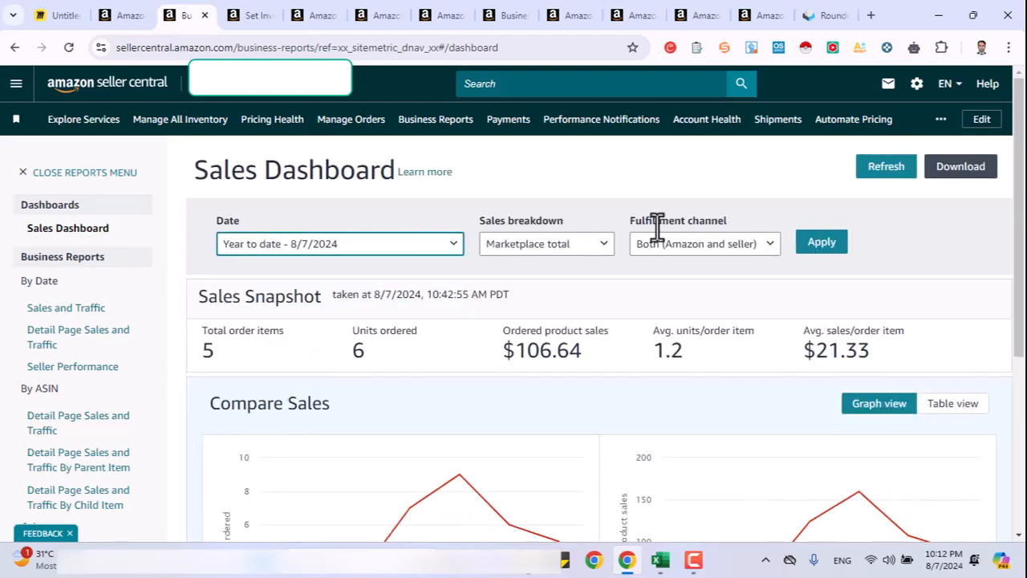
{"action": "left_click", "coordinate": [803, 247]}
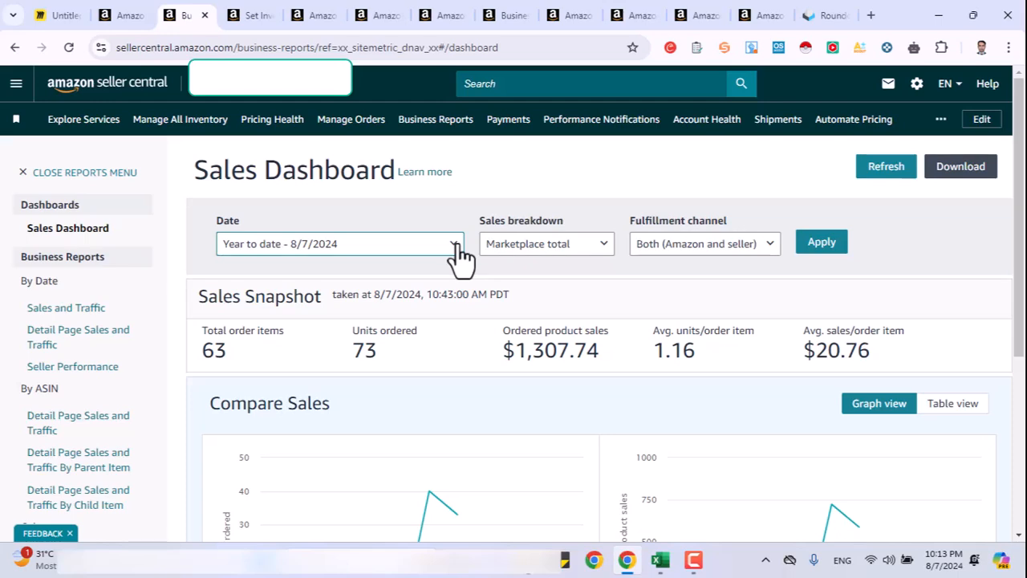
{"action": "left_click_drag", "start_coordinate": [527, 351], "coordinate": [601, 353]}
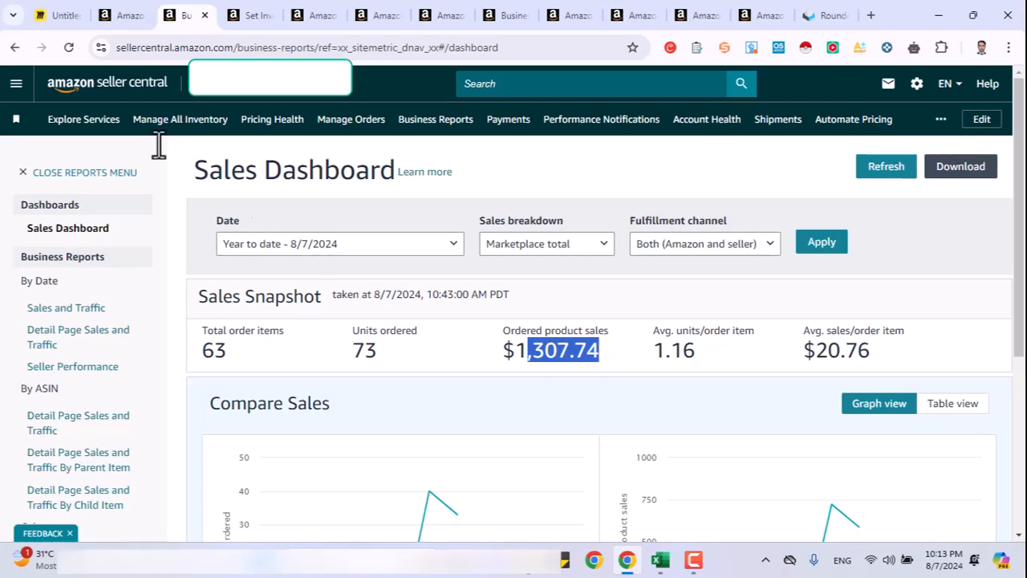
{"action": "left_click", "coordinate": [16, 84]}
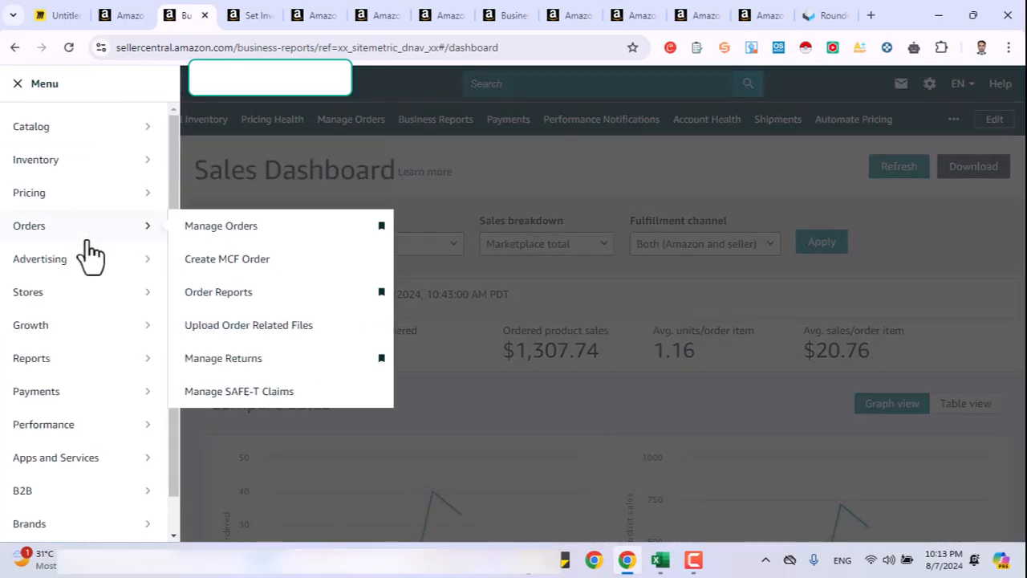
{"action": "left_click", "coordinate": [512, 256]}
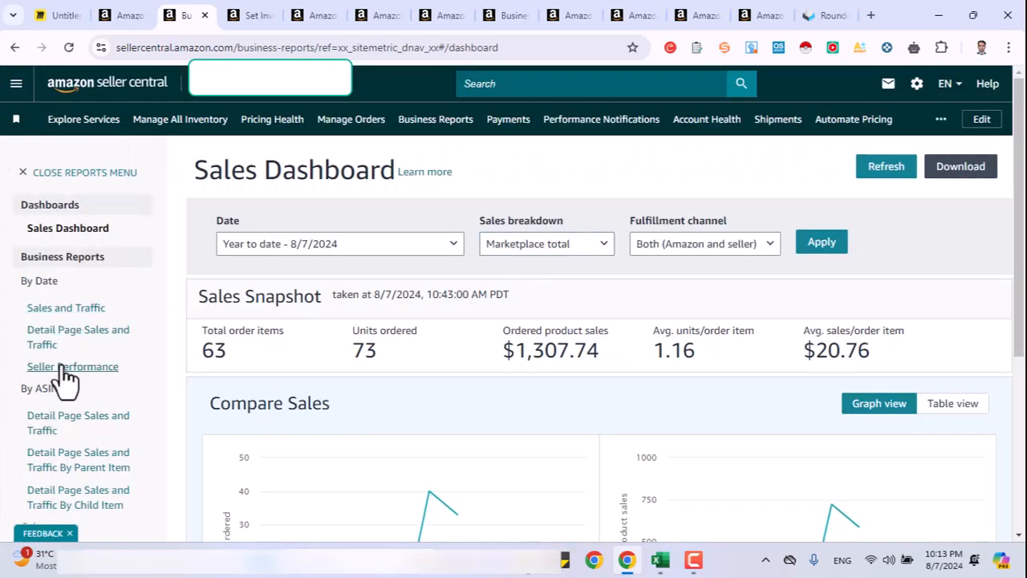
{"action": "scroll", "coordinate": [58, 389], "scroll_direction": "down", "scroll_amount": 2}
{"action": "scroll", "coordinate": [56, 391], "scroll_direction": "down", "scroll_amount": 1}
{"action": "scroll", "coordinate": [61, 390], "scroll_direction": "up", "scroll_amount": 3}
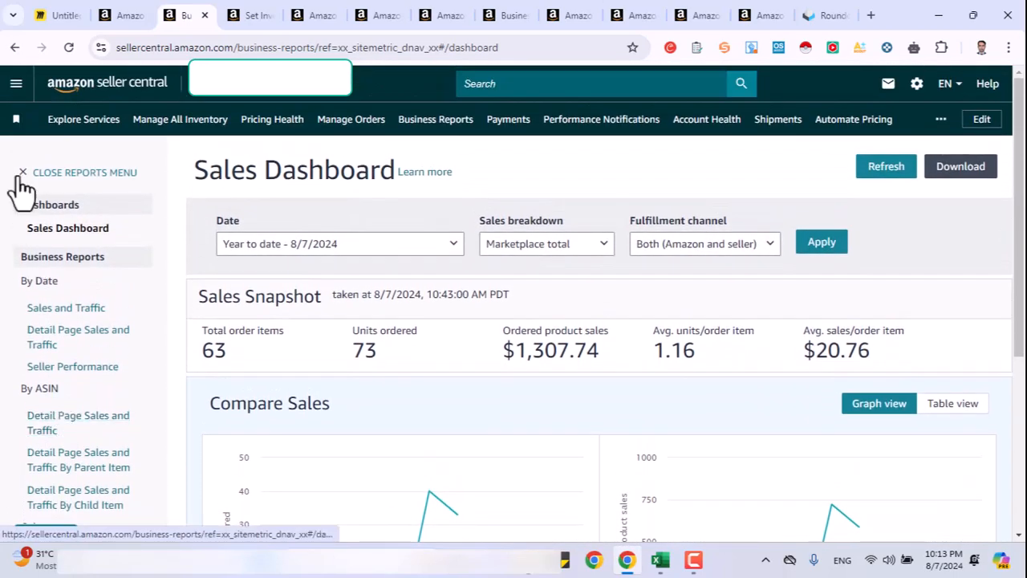
Open the Fulfillment reports page and read through its report lists and inventory reconciliation guidance.
{"action": "left_click", "coordinate": [16, 87]}
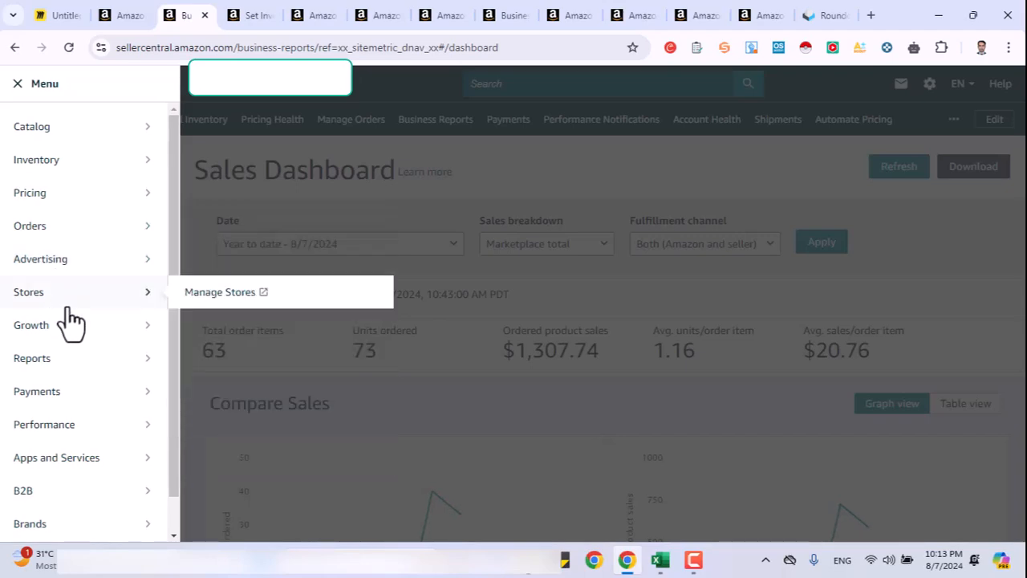
{"action": "mouse_move", "coordinate": [75, 366]}
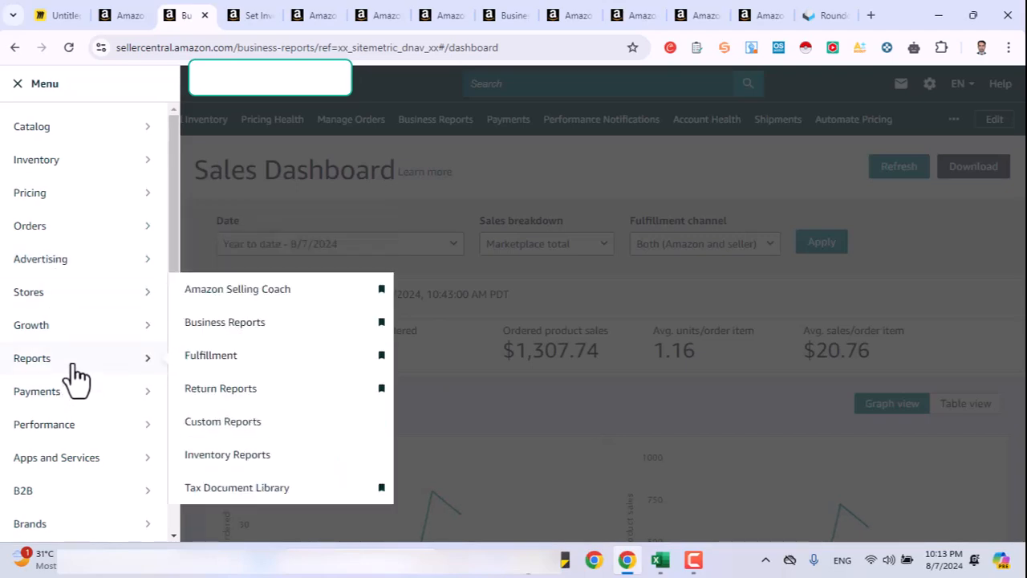
{"action": "left_click", "coordinate": [250, 355]}
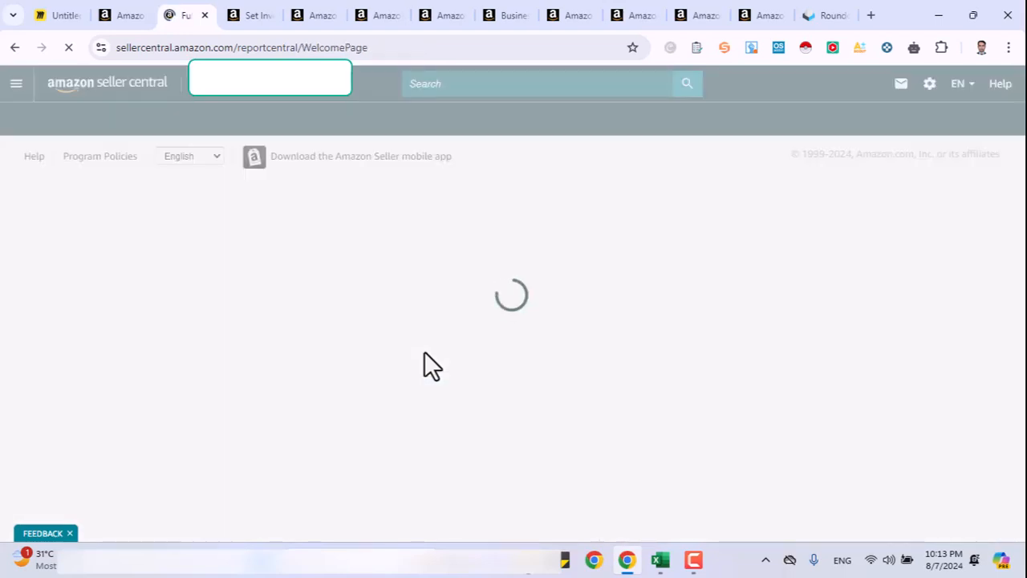
{"action": "scroll", "coordinate": [424, 351], "scroll_direction": "down", "scroll_amount": 3}
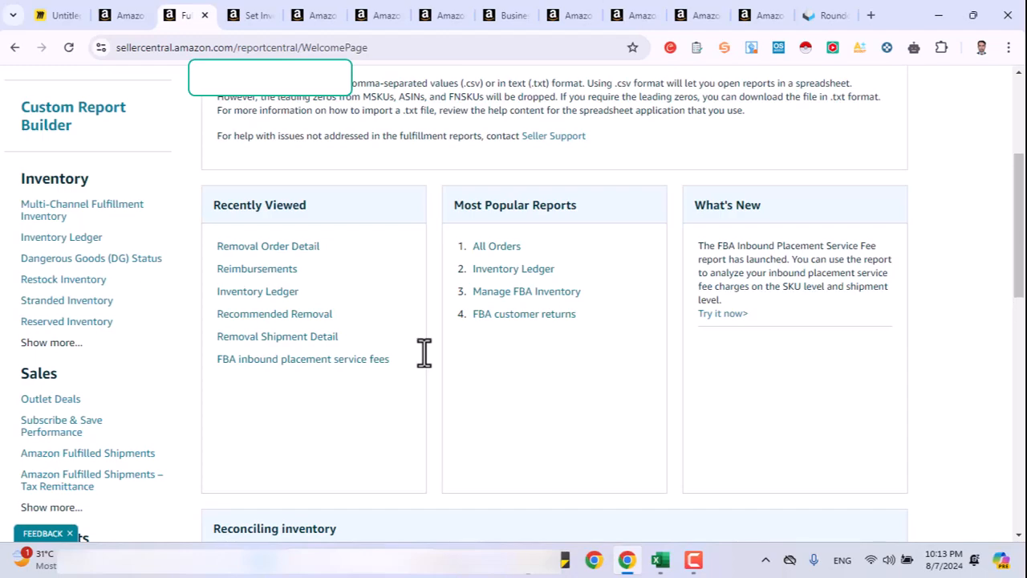
{"action": "scroll", "coordinate": [424, 351], "scroll_direction": "down", "scroll_amount": 3}
{"action": "scroll", "coordinate": [424, 350], "scroll_direction": "down", "scroll_amount": 5}
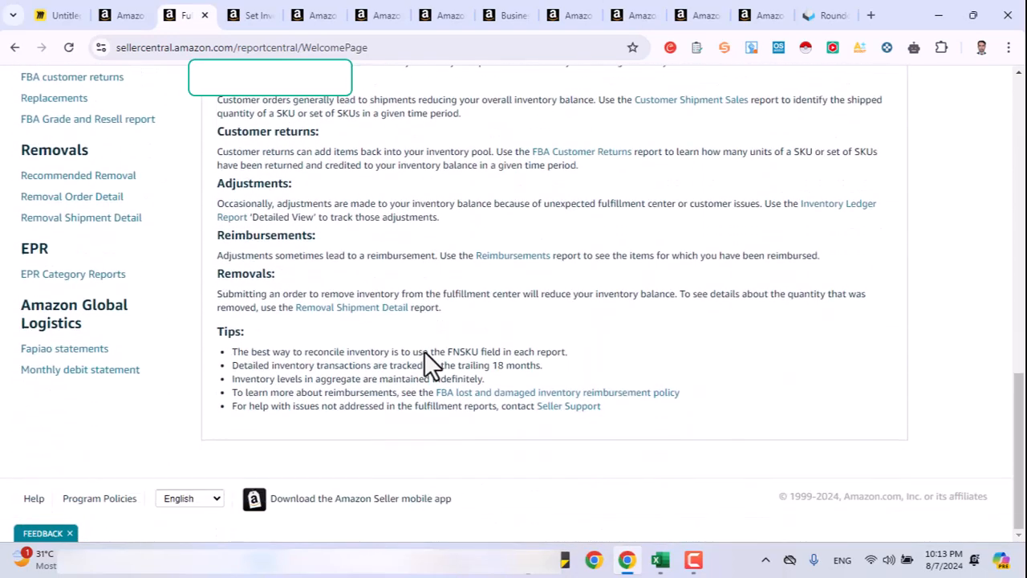
{"action": "scroll", "coordinate": [424, 351], "scroll_direction": "up", "scroll_amount": 1}
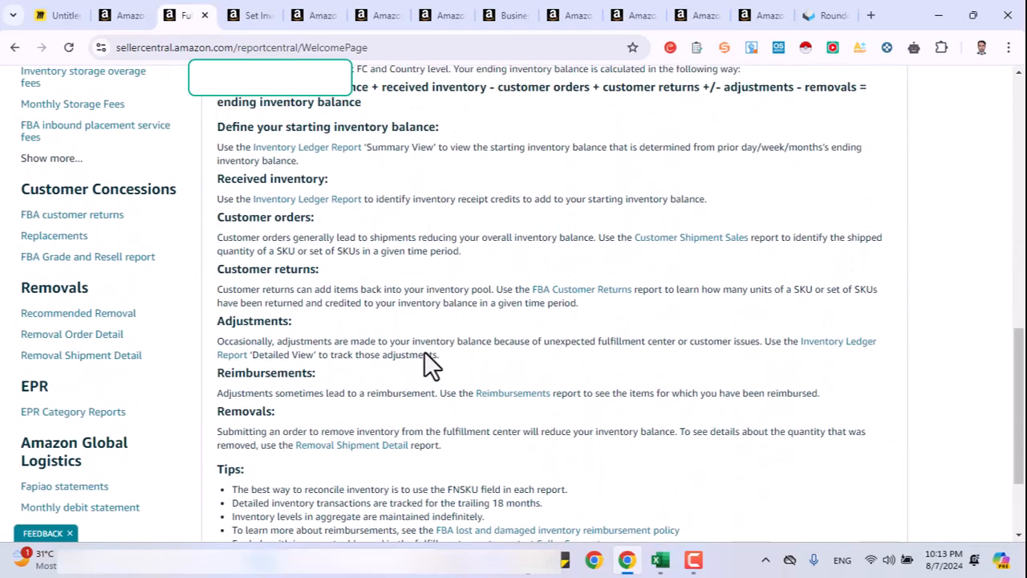
{"action": "scroll", "coordinate": [170, 395], "scroll_direction": "up", "scroll_amount": 6}
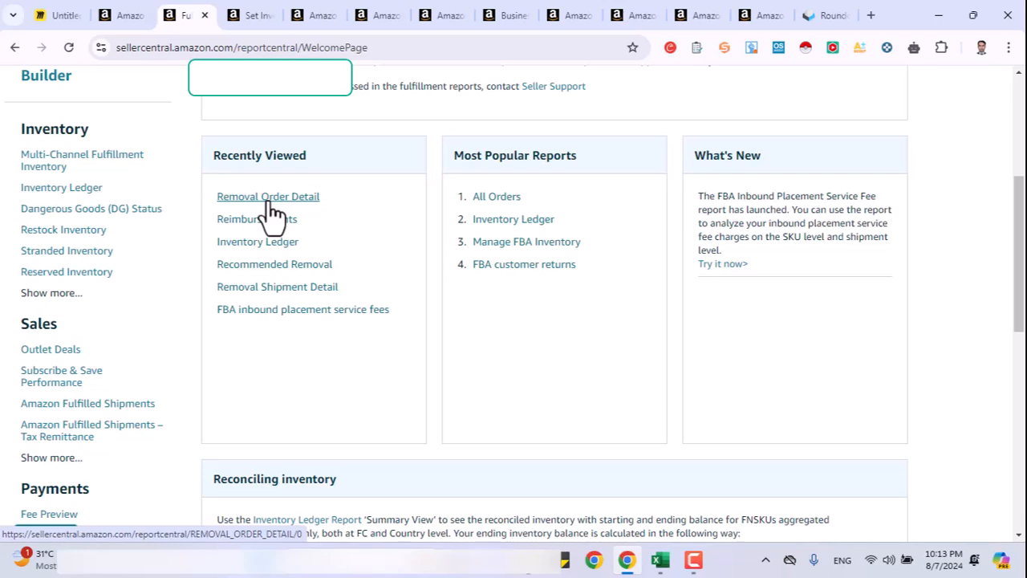
Open the Recommended Removal report, look over its filters and columns, and return to the Fulfillment reports page.
{"action": "left_click", "coordinate": [265, 271]}
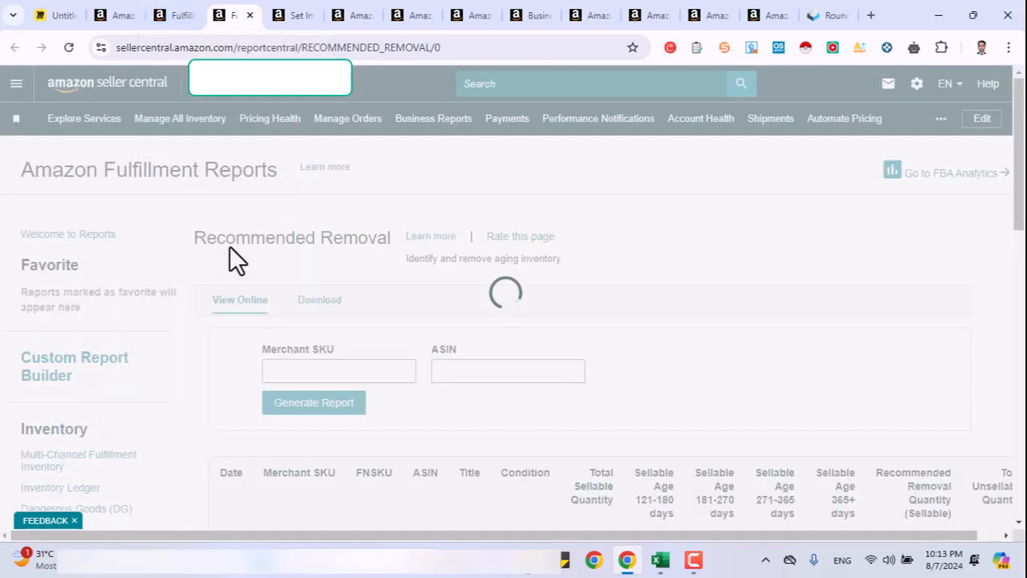
{"action": "scroll", "coordinate": [229, 246], "scroll_direction": "down", "scroll_amount": 3}
{"action": "scroll", "coordinate": [229, 246], "scroll_direction": "up", "scroll_amount": 3}
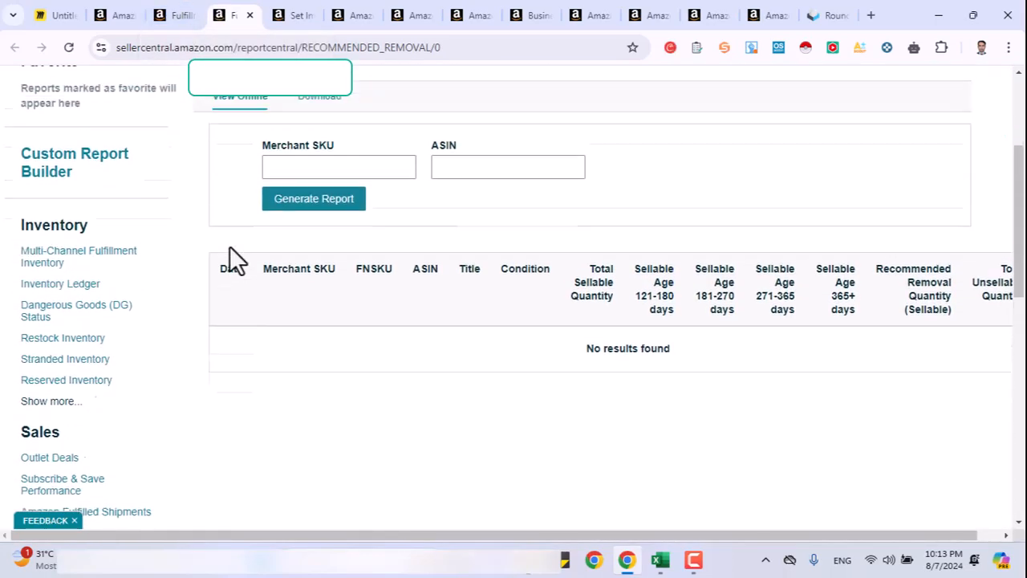
{"action": "left_click", "coordinate": [179, 17]}
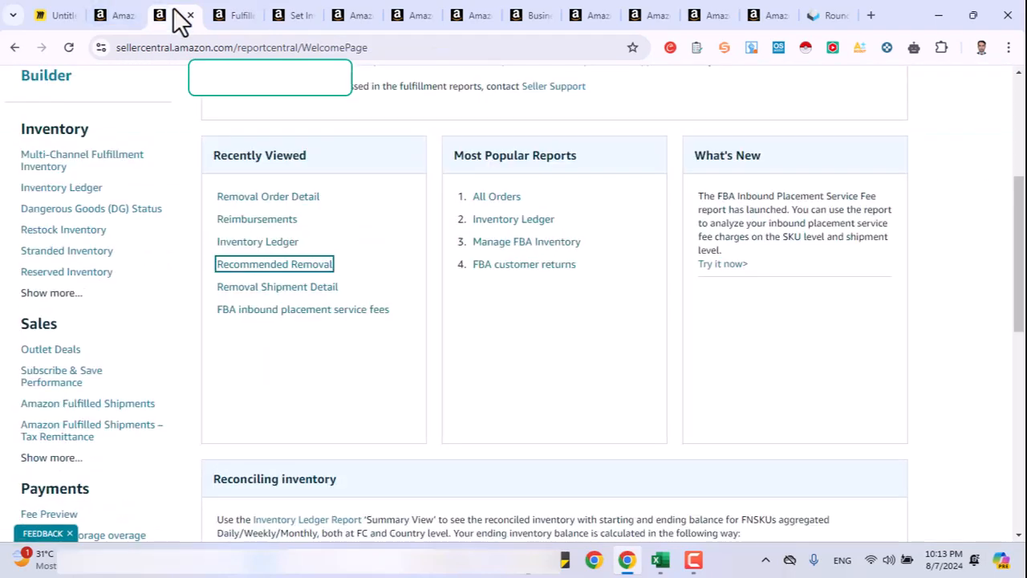
Switch to the Pricing Rules page and open the Tax Document Library from the Reports options.
{"action": "left_click", "coordinate": [129, 14]}
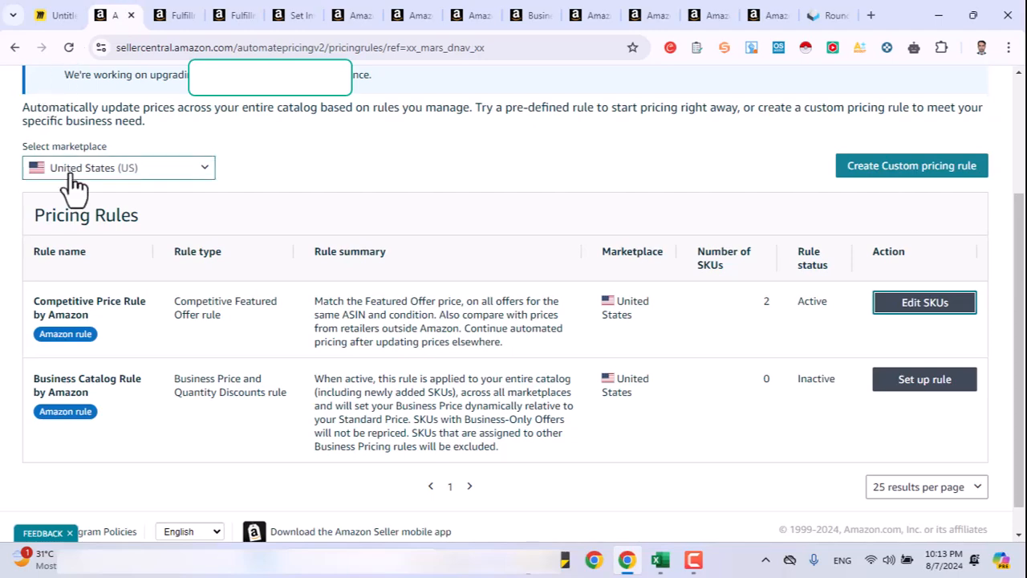
{"action": "scroll", "coordinate": [75, 192], "scroll_direction": "up", "scroll_amount": 3}
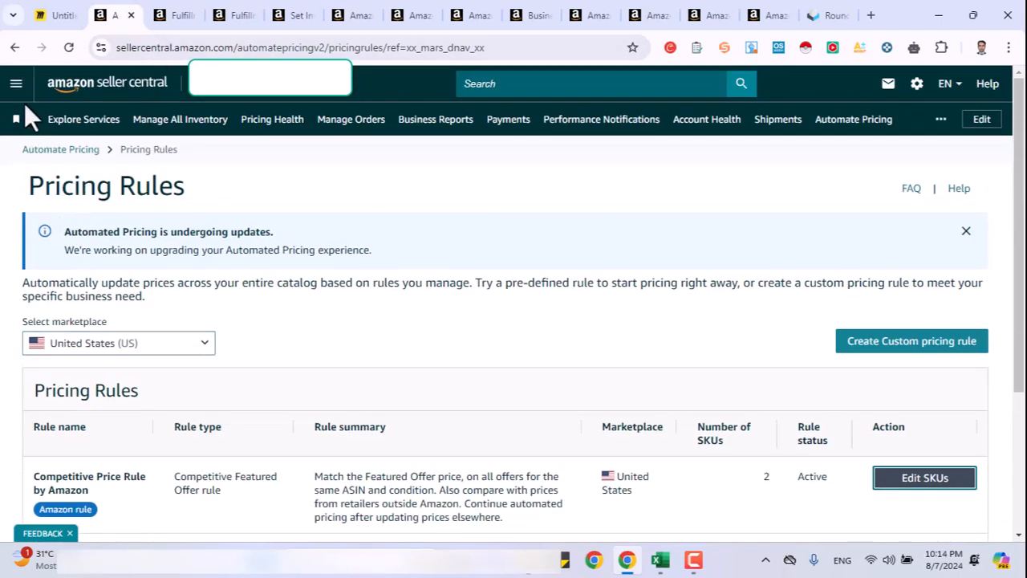
{"action": "left_click", "coordinate": [16, 84]}
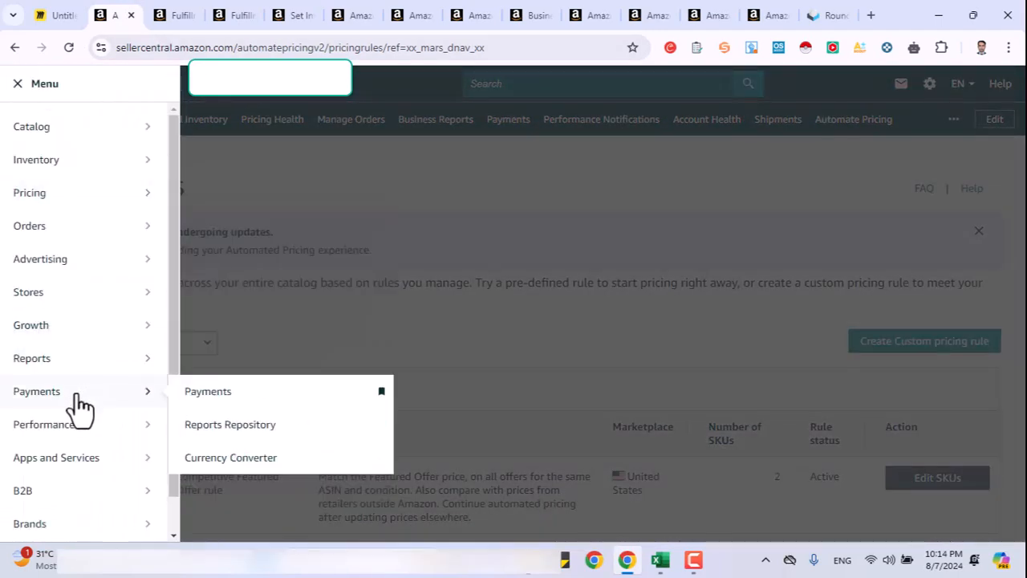
{"action": "mouse_move", "coordinate": [81, 368]}
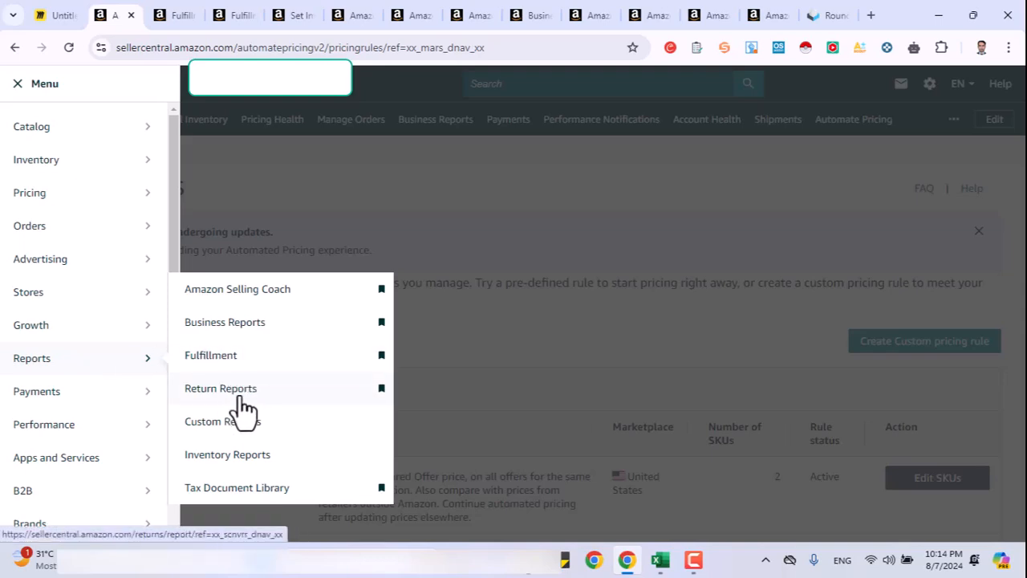
{"action": "left_click", "coordinate": [243, 491]}
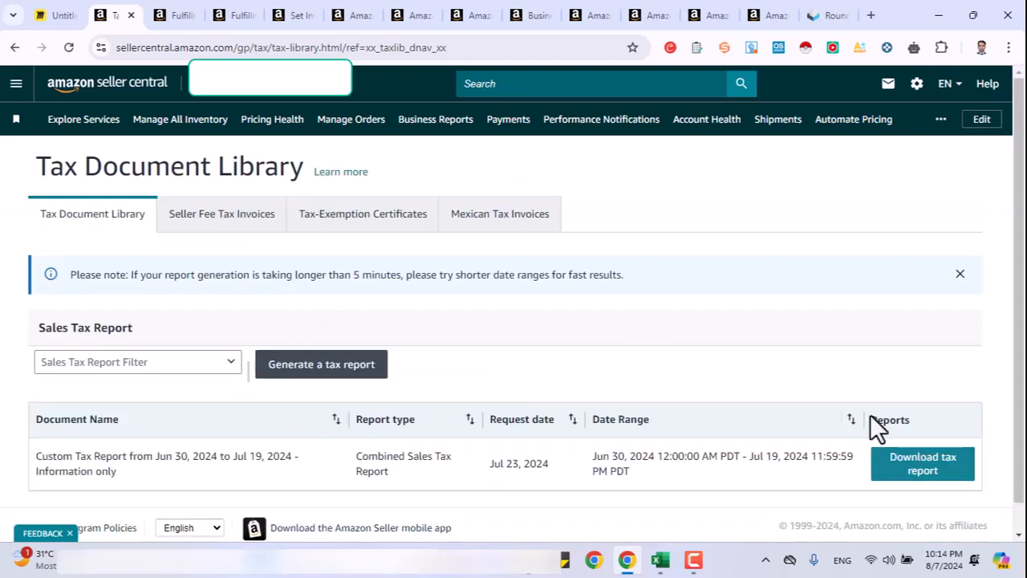
Open the Payments Dashboard in its statement view.
{"action": "left_click", "coordinate": [16, 86]}
{"action": "mouse_move", "coordinate": [68, 373]}
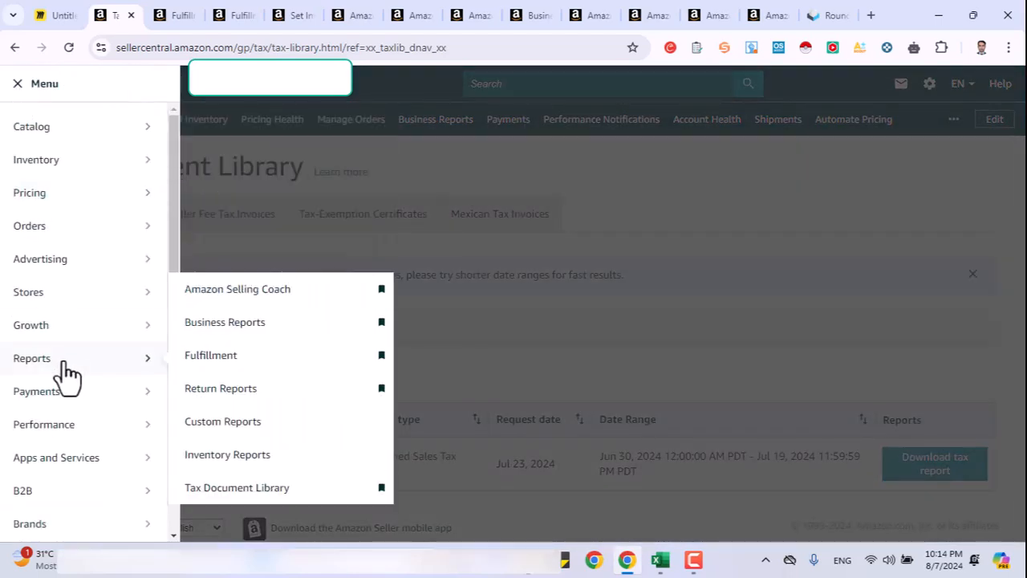
{"action": "mouse_move", "coordinate": [121, 394]}
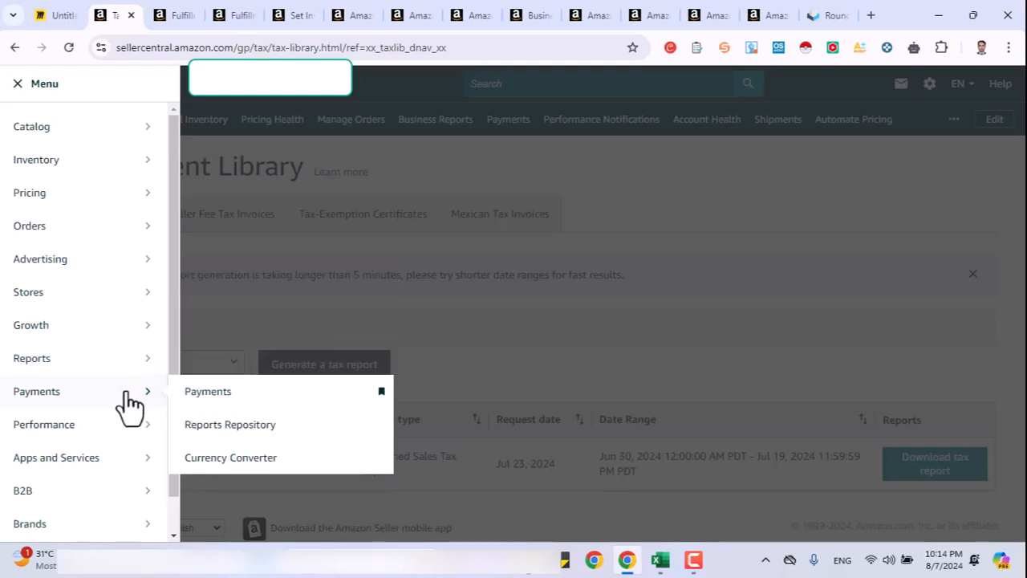
{"action": "left_click", "coordinate": [241, 394]}
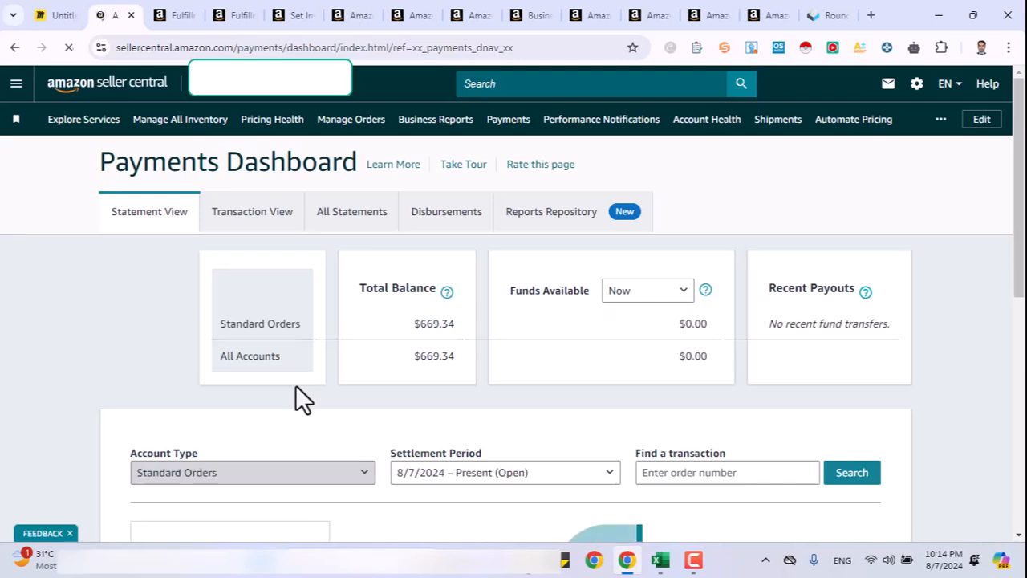
Examine the beginning balance, sales and expenses in the Net Proceeds summary for the open settlement period.
{"action": "scroll", "coordinate": [295, 387], "scroll_direction": "down", "scroll_amount": 5}
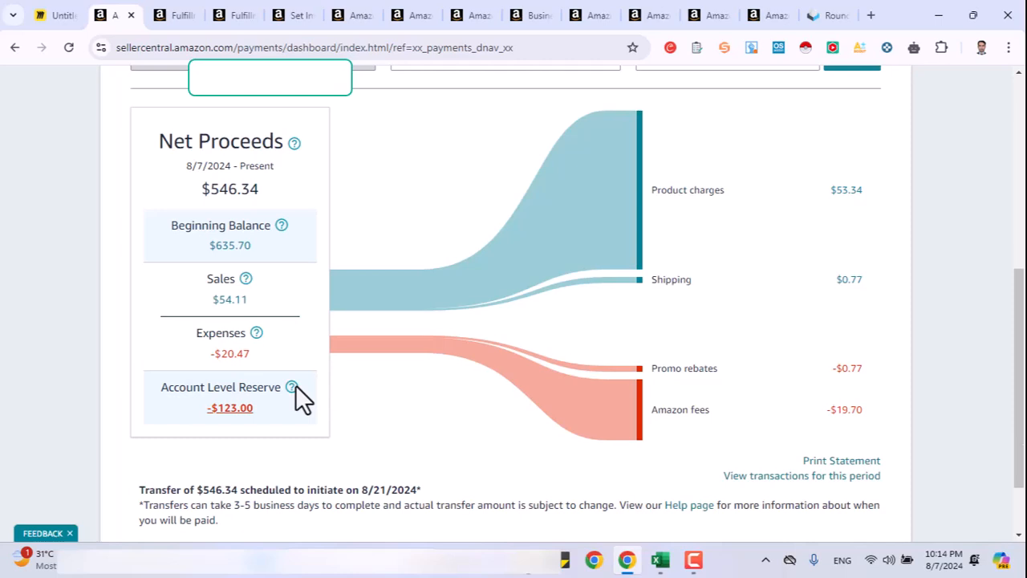
{"action": "left_click_drag", "start_coordinate": [157, 143], "coordinate": [291, 142]}
{"action": "left_click_drag", "start_coordinate": [177, 146], "coordinate": [151, 211]}
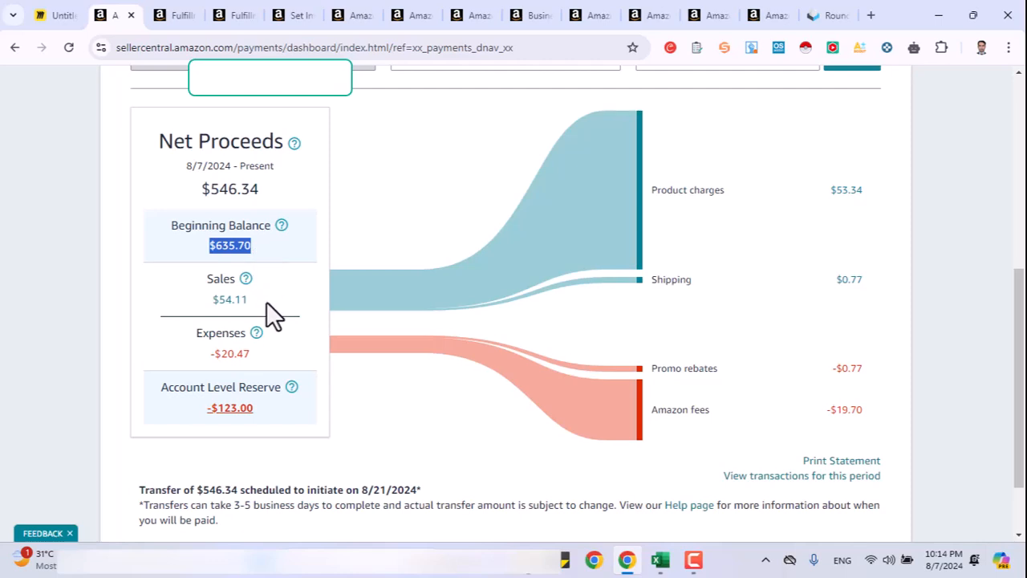
{"action": "left_click_drag", "start_coordinate": [193, 279], "coordinate": [249, 332]}
{"action": "left_click", "coordinate": [272, 369]}
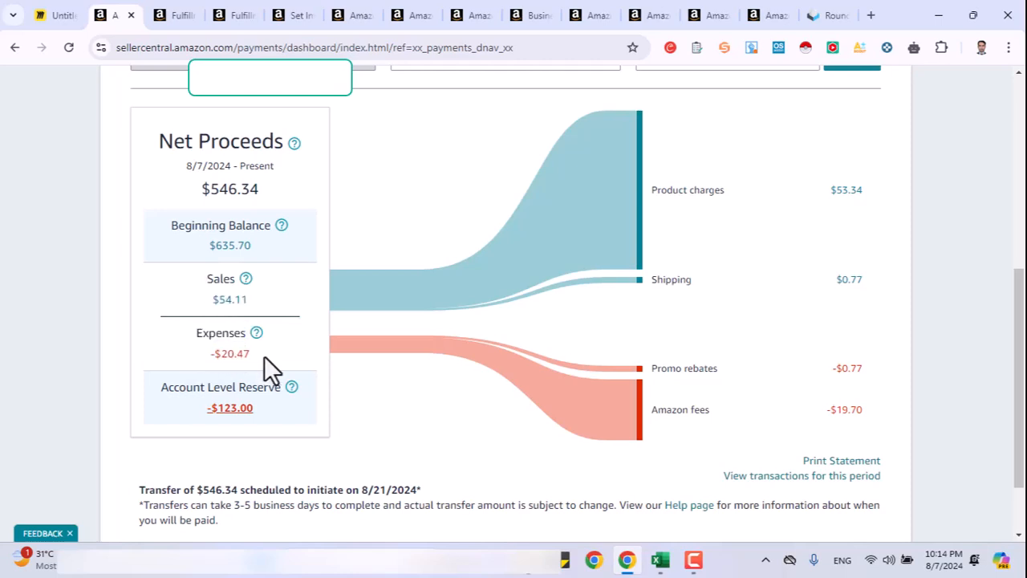
Examine the account level reserve, the net proceeds amount and the product charges in the proceeds breakdown.
{"action": "left_click_drag", "start_coordinate": [161, 387], "coordinate": [268, 390]}
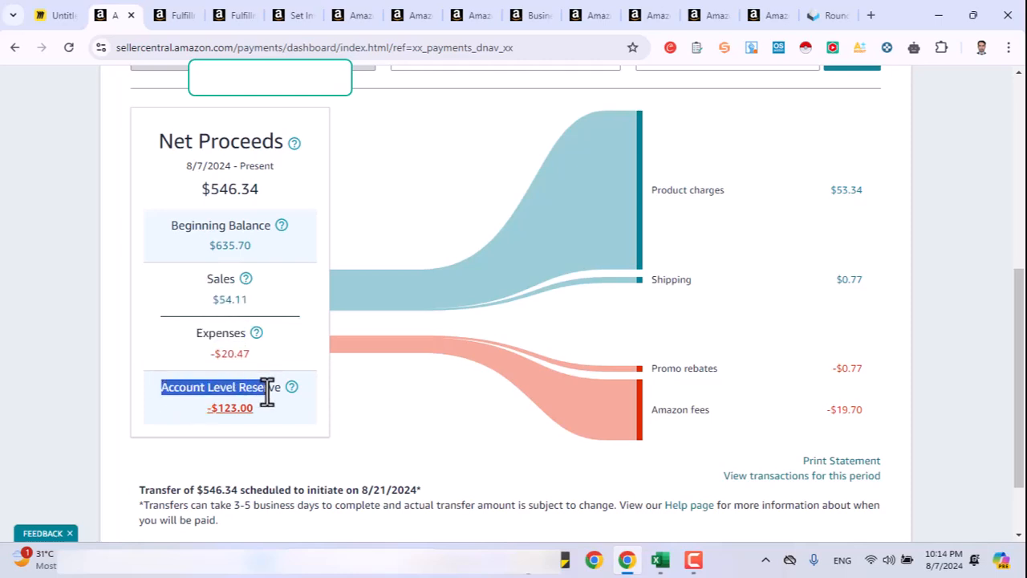
{"action": "left_click_drag", "start_coordinate": [207, 408], "coordinate": [255, 409]}
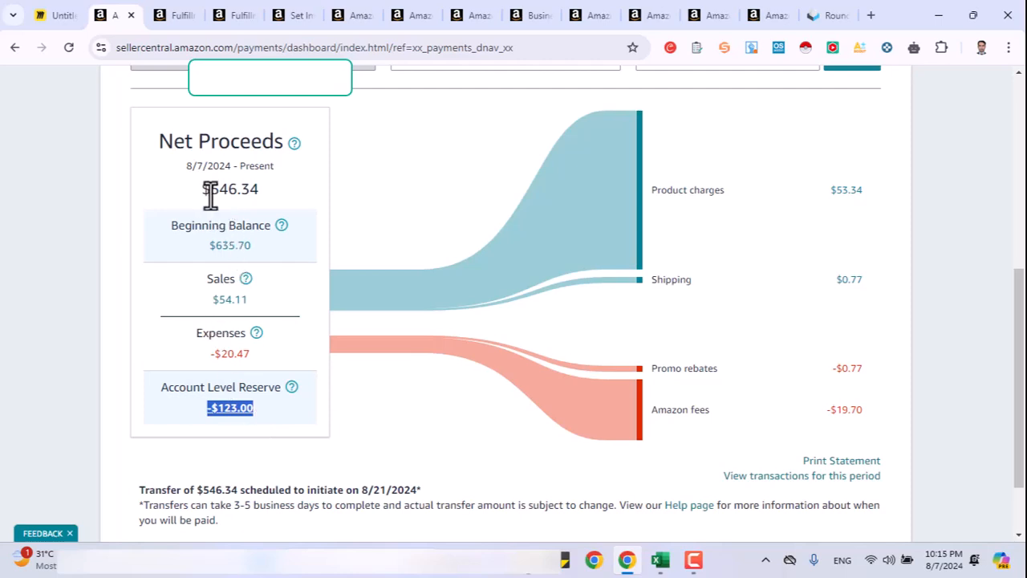
{"action": "left_click_drag", "start_coordinate": [210, 193], "coordinate": [267, 192]}
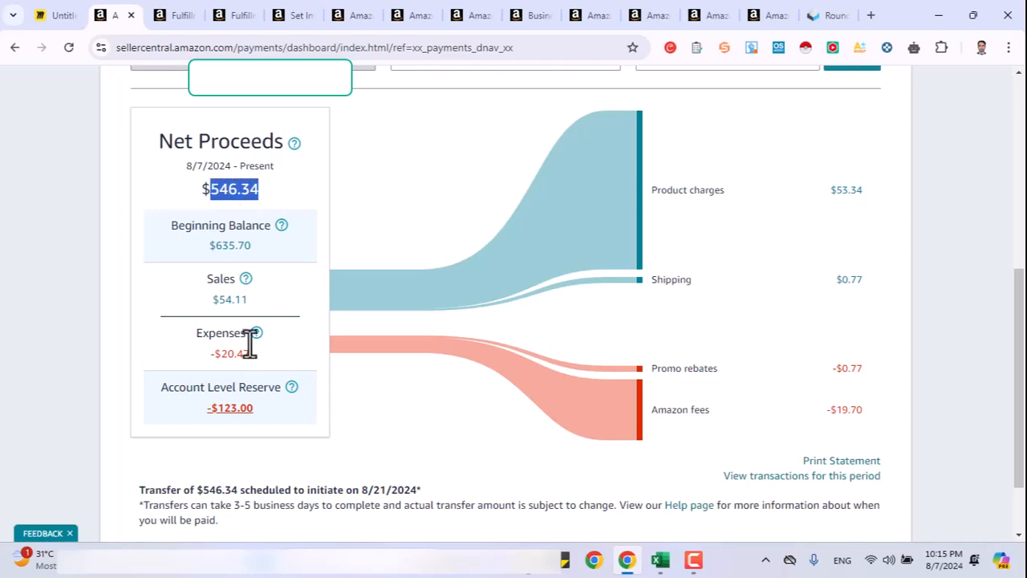
{"action": "left_click_drag", "start_coordinate": [202, 410], "coordinate": [256, 411]}
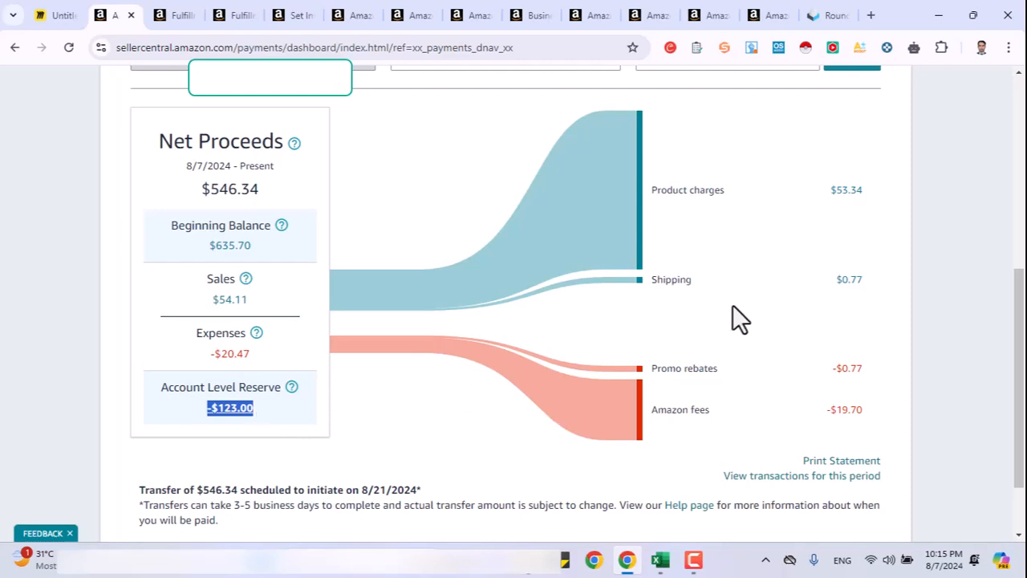
{"action": "left_click_drag", "start_coordinate": [663, 201], "coordinate": [734, 195]}
{"action": "left_click_drag", "start_coordinate": [807, 207], "coordinate": [860, 217]}
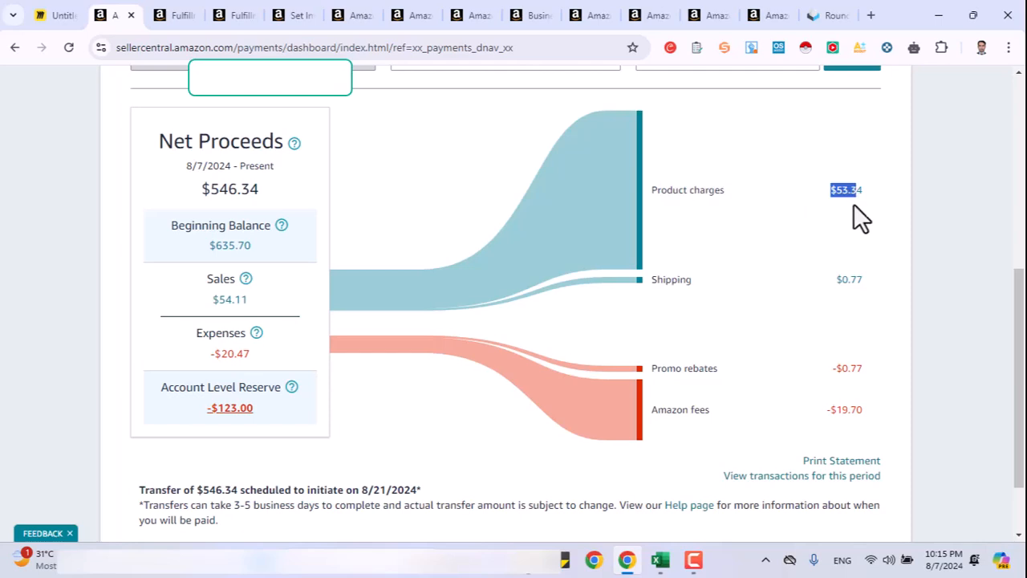
Examine the product charges, shipping, promo rebates and Amazon fees in the proceeds breakdown.
{"action": "left_click_drag", "start_coordinate": [649, 191], "coordinate": [729, 206]}
{"action": "left_click_drag", "start_coordinate": [654, 281], "coordinate": [691, 282]}
{"action": "left_click_drag", "start_coordinate": [677, 369], "coordinate": [718, 368]}
{"action": "left_click_drag", "start_coordinate": [657, 410], "coordinate": [727, 409]}
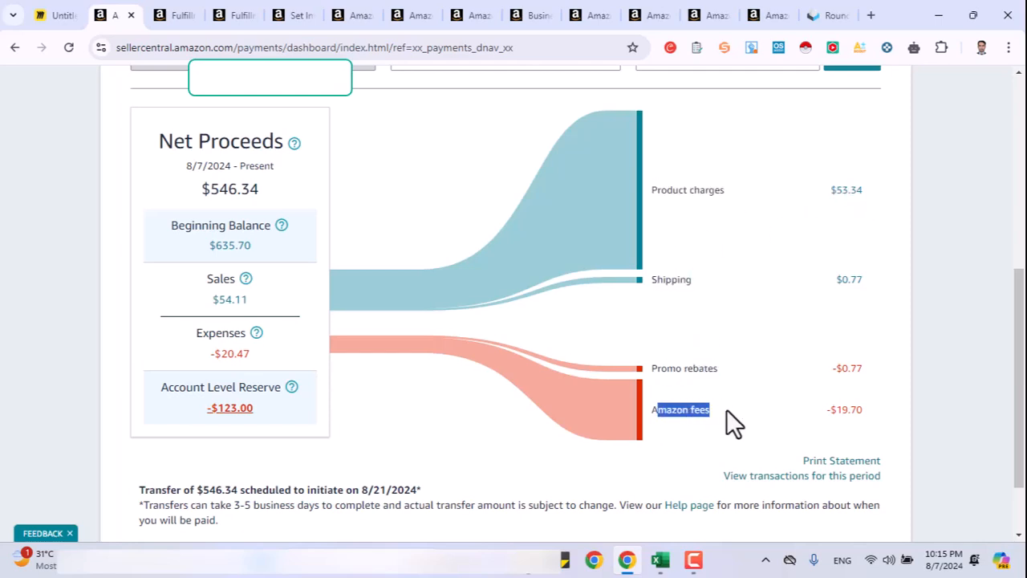
Examine the amount and initiation date of the scheduled transfer below the proceeds breakdown.
{"action": "scroll", "coordinate": [727, 408], "scroll_direction": "down", "scroll_amount": 1}
{"action": "left_click", "coordinate": [256, 430]}
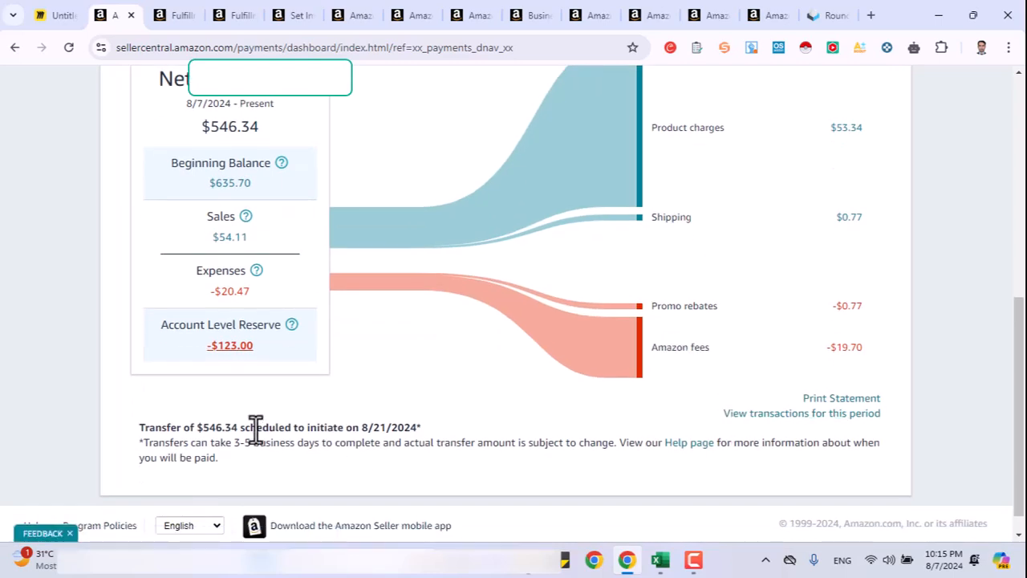
{"action": "left_click_drag", "start_coordinate": [160, 427], "coordinate": [232, 426]}
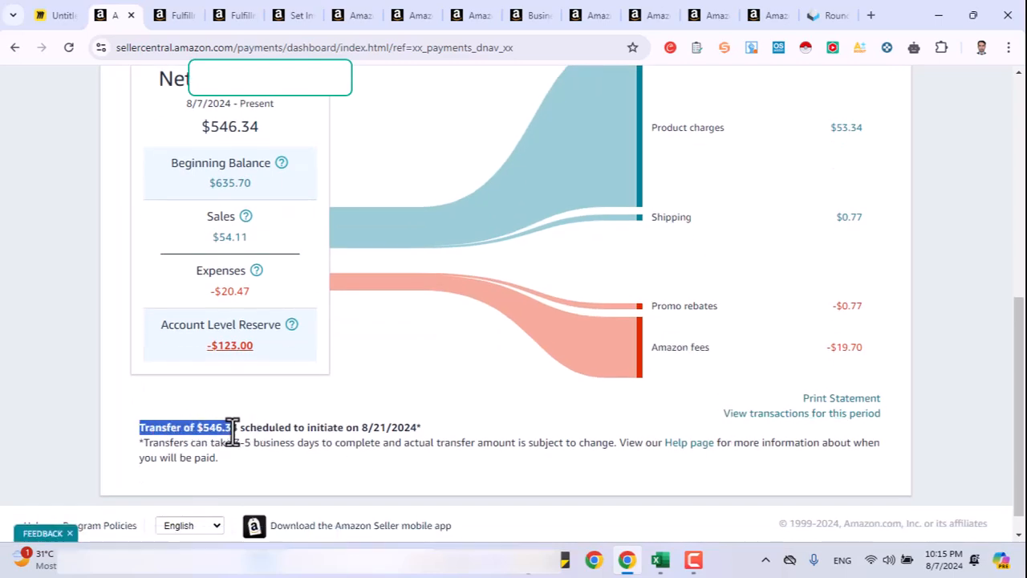
{"action": "left_click", "coordinate": [201, 426]}
{"action": "double_click", "coordinate": [223, 427]}
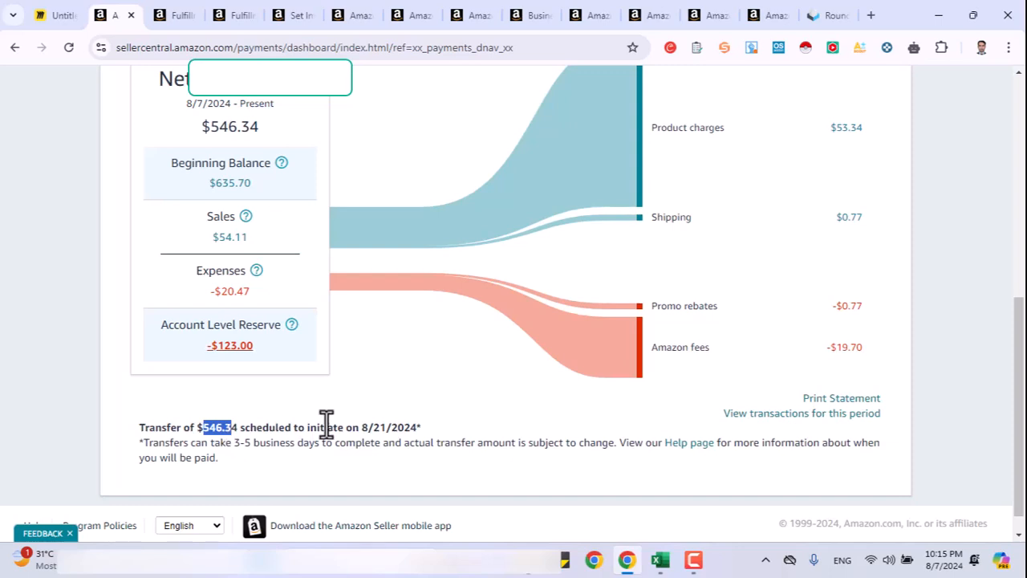
{"action": "left_click", "coordinate": [366, 429]}
{"action": "left_click_drag", "start_coordinate": [365, 428], "coordinate": [411, 428]}
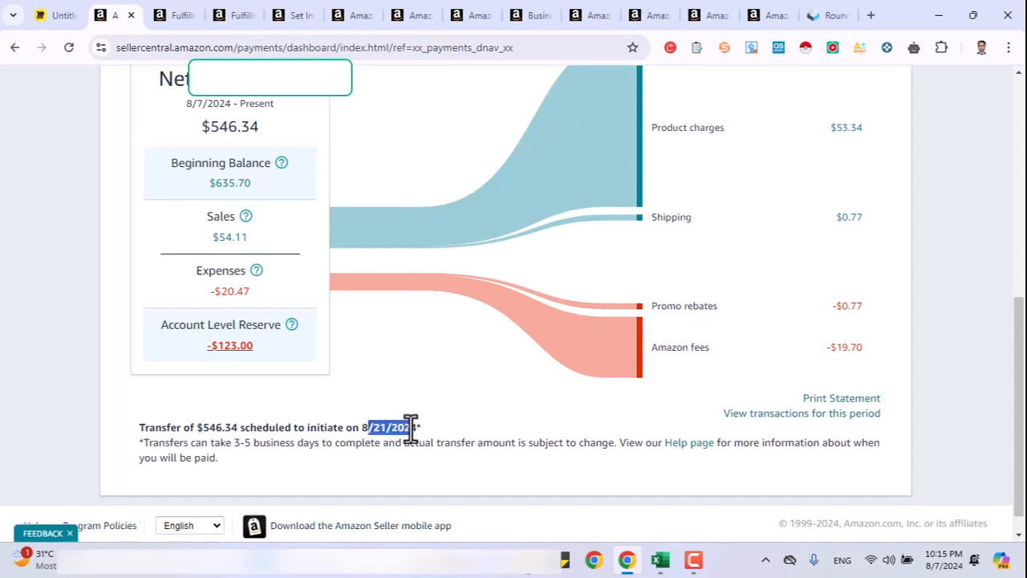
Open the Transaction View of the payments and bring up its Transactions table.
{"action": "scroll", "coordinate": [411, 428], "scroll_direction": "up", "scroll_amount": 6}
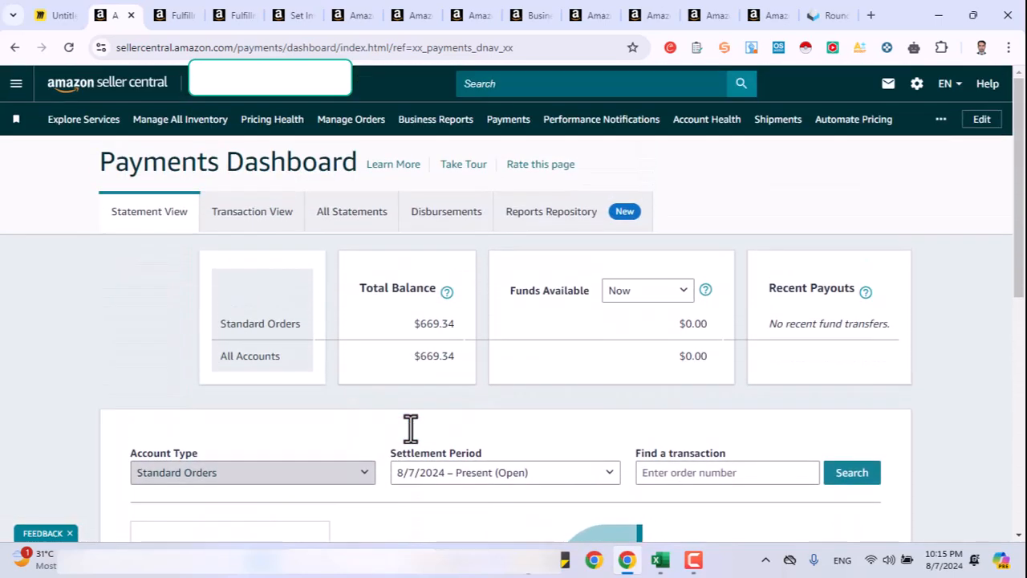
{"action": "left_click", "coordinate": [237, 216]}
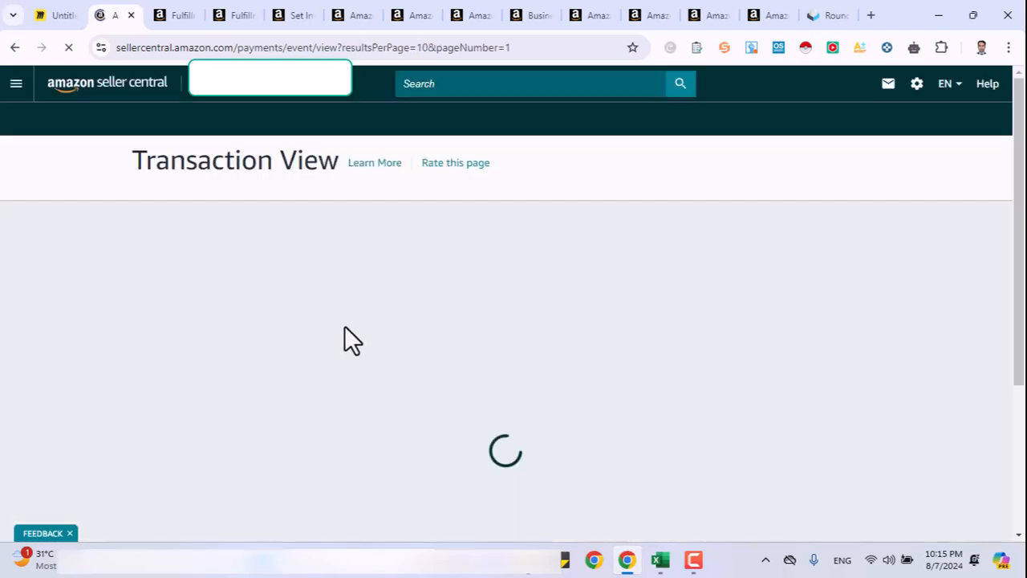
{"action": "scroll", "coordinate": [344, 327], "scroll_direction": "down", "scroll_amount": 4}
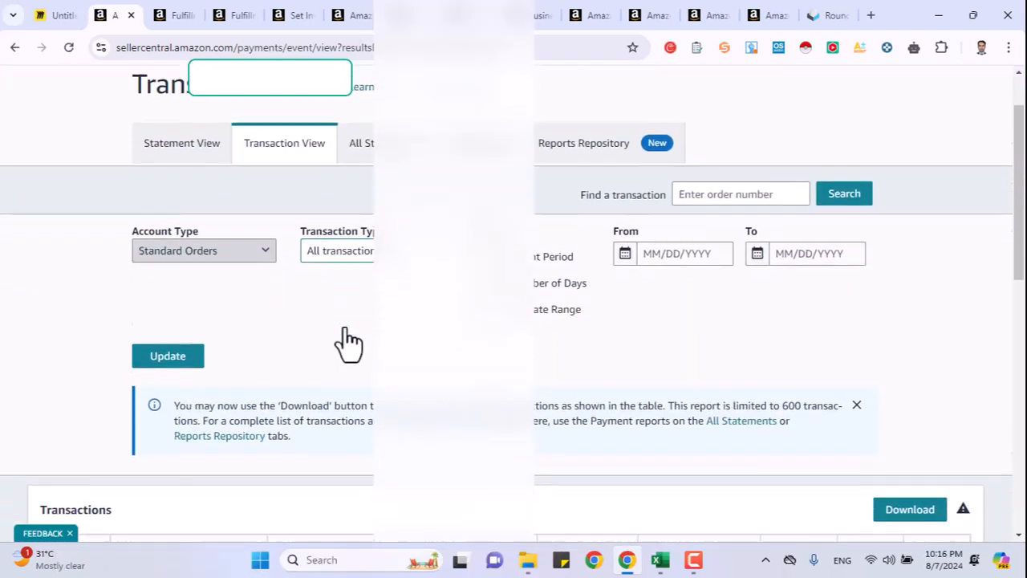
{"action": "scroll", "coordinate": [347, 342], "scroll_direction": "down", "scroll_amount": 2}
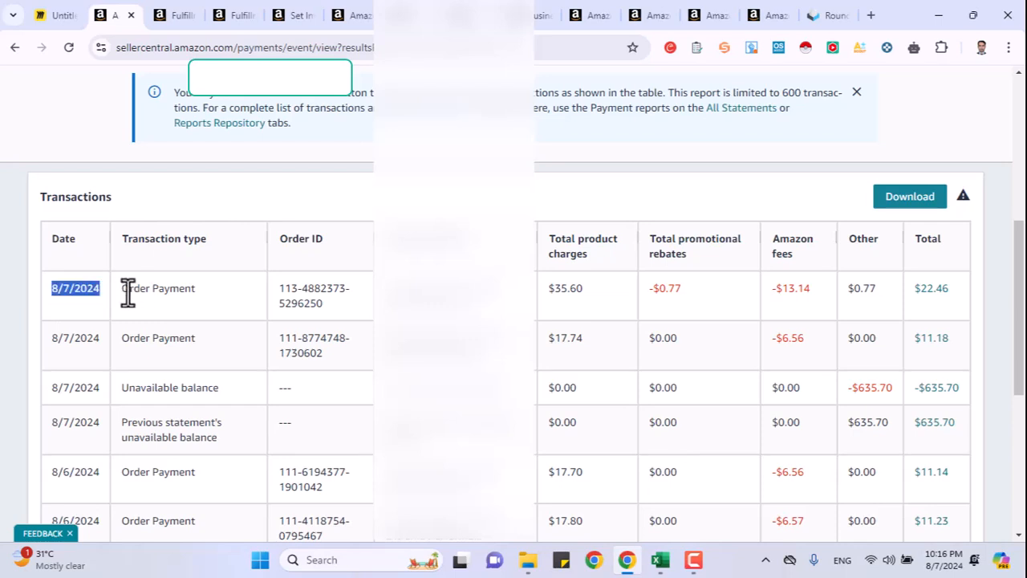
Examine the first order payment's transaction type, order ID, product details, product charges and total promotional rebates.
{"action": "left_click_drag", "start_coordinate": [128, 289], "coordinate": [194, 286]}
{"action": "left_click_drag", "start_coordinate": [284, 287], "coordinate": [332, 282]}
{"action": "left_click_drag", "start_coordinate": [398, 289], "coordinate": [474, 284]}
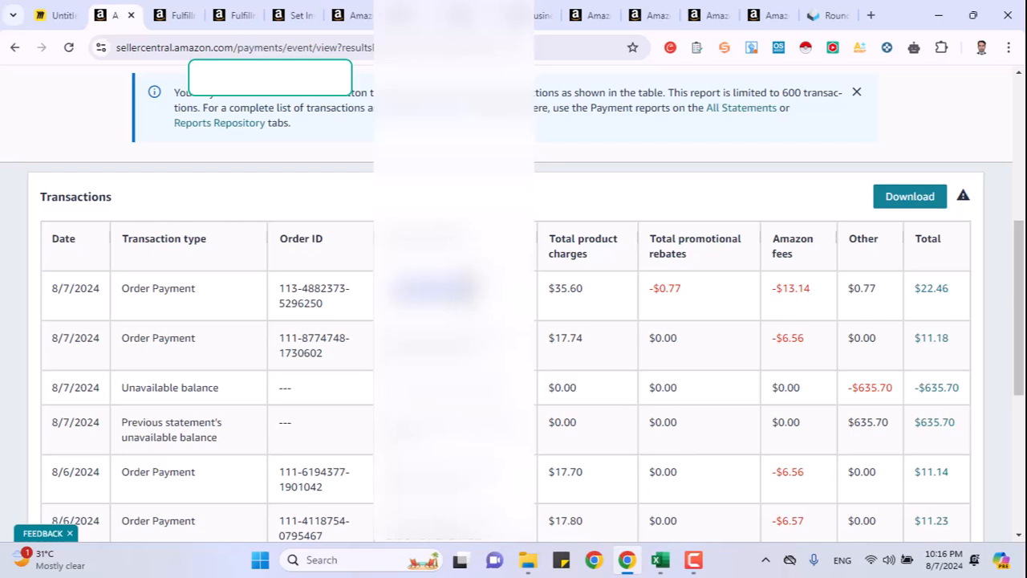
{"action": "left_click_drag", "start_coordinate": [554, 289], "coordinate": [703, 284]}
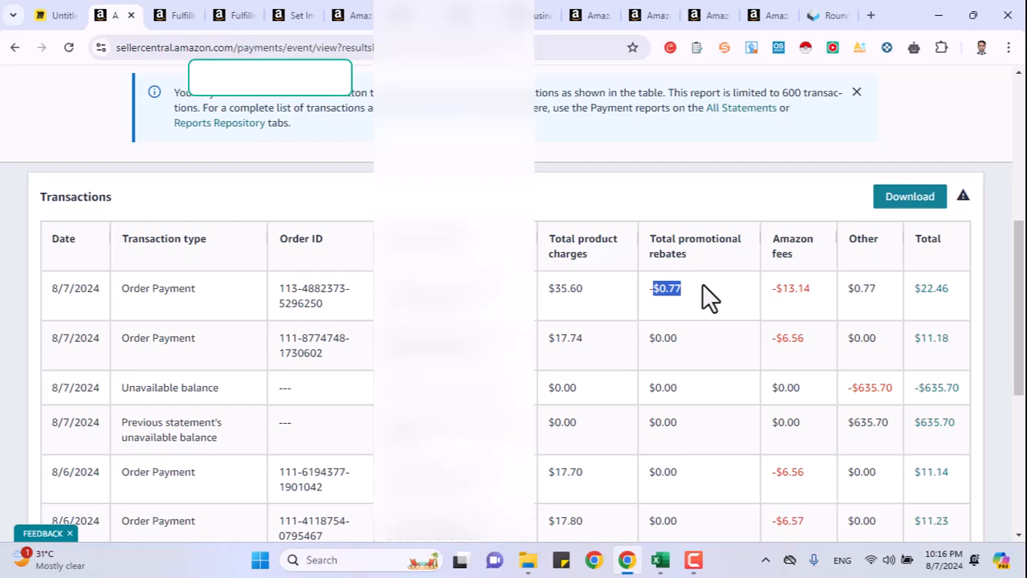
{"action": "left_click", "coordinate": [681, 243]}
{"action": "mouse_move", "coordinate": [679, 238]}
{"action": "left_mouse_down"}
{"action": "mouse_move", "coordinate": [704, 255]}
{"action": "mouse_move", "coordinate": [678, 246]}
{"action": "mouse_move", "coordinate": [687, 253]}
{"action": "left_mouse_up"}
{"action": "left_click", "coordinate": [696, 259]}
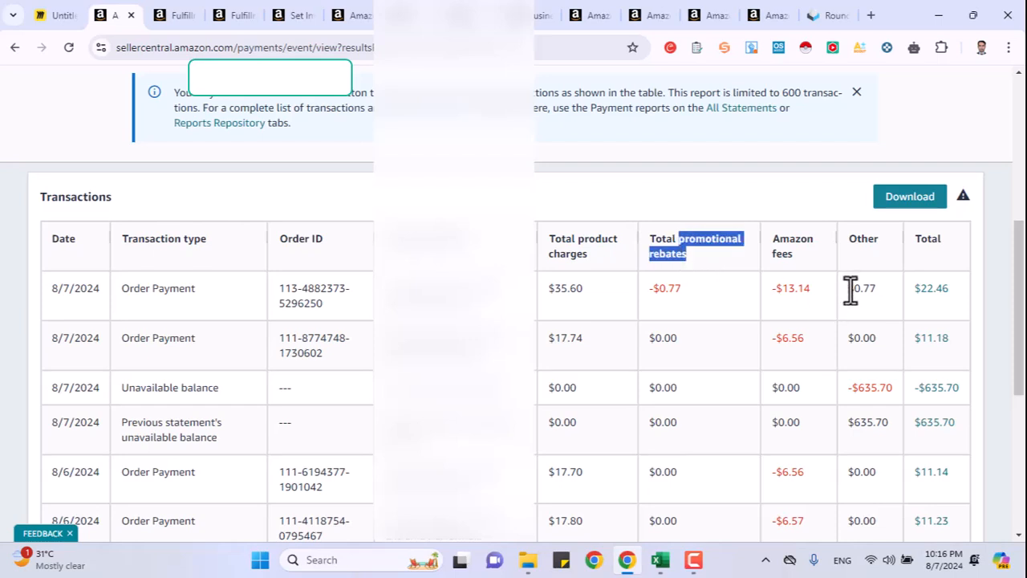
Examine the first order payment's other charges, promotional rebate, Amazon fees and total, and look through the remaining transactions.
{"action": "left_click_drag", "start_coordinate": [849, 289], "coordinate": [873, 290]}
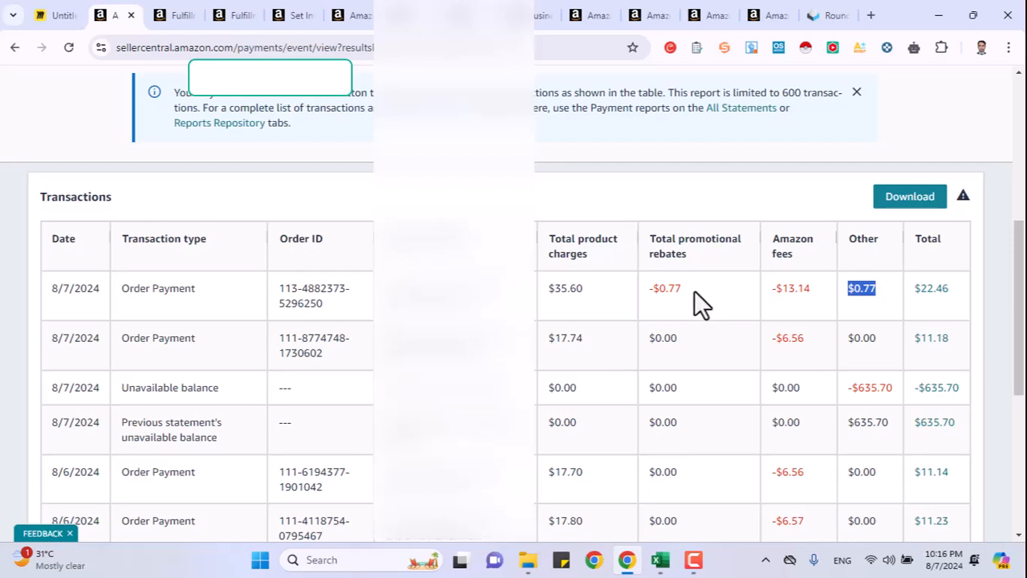
{"action": "left_click_drag", "start_coordinate": [684, 291], "coordinate": [648, 293]}
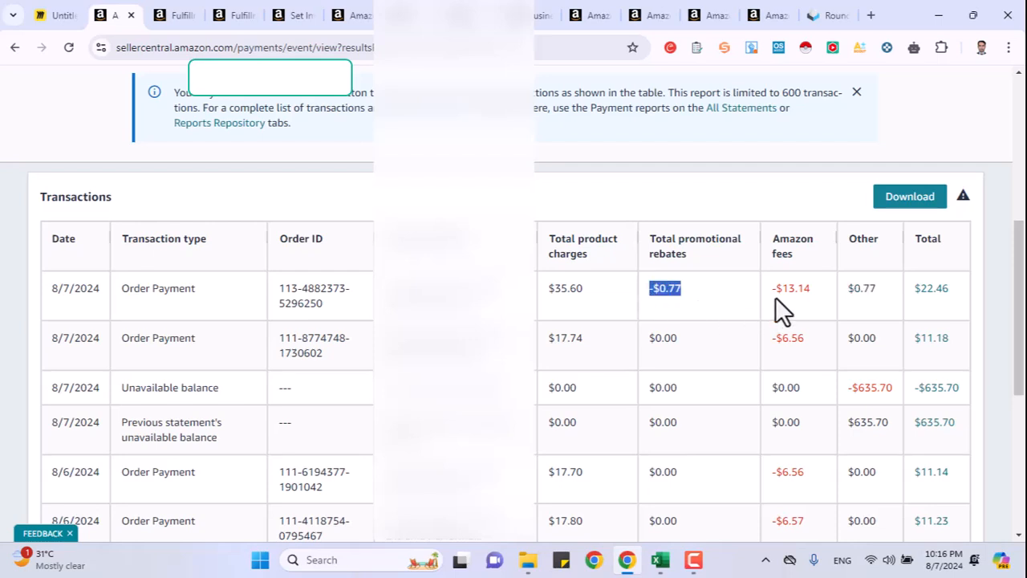
{"action": "left_click_drag", "start_coordinate": [773, 290], "coordinate": [814, 289]}
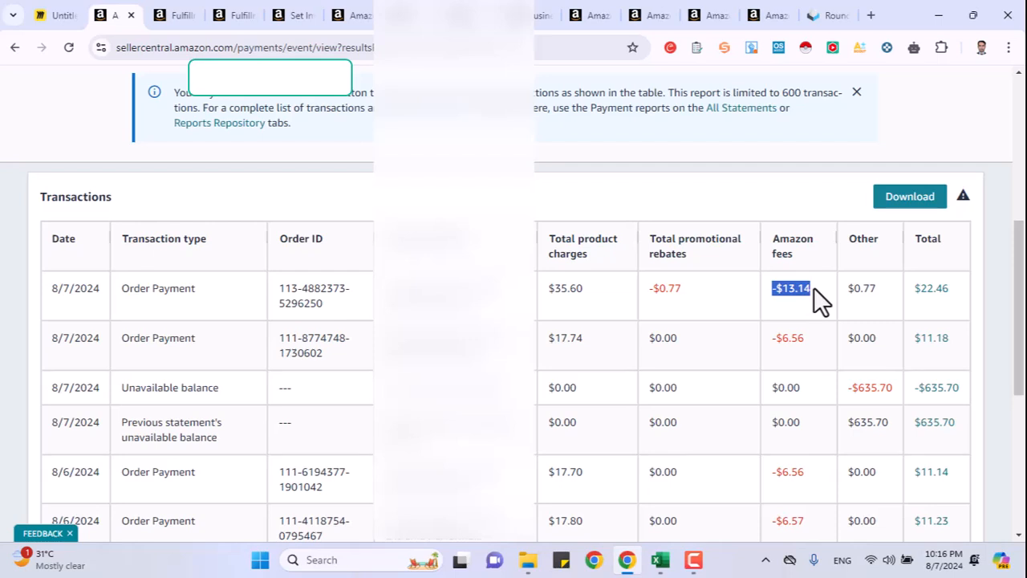
{"action": "left_click_drag", "start_coordinate": [914, 290], "coordinate": [953, 291]}
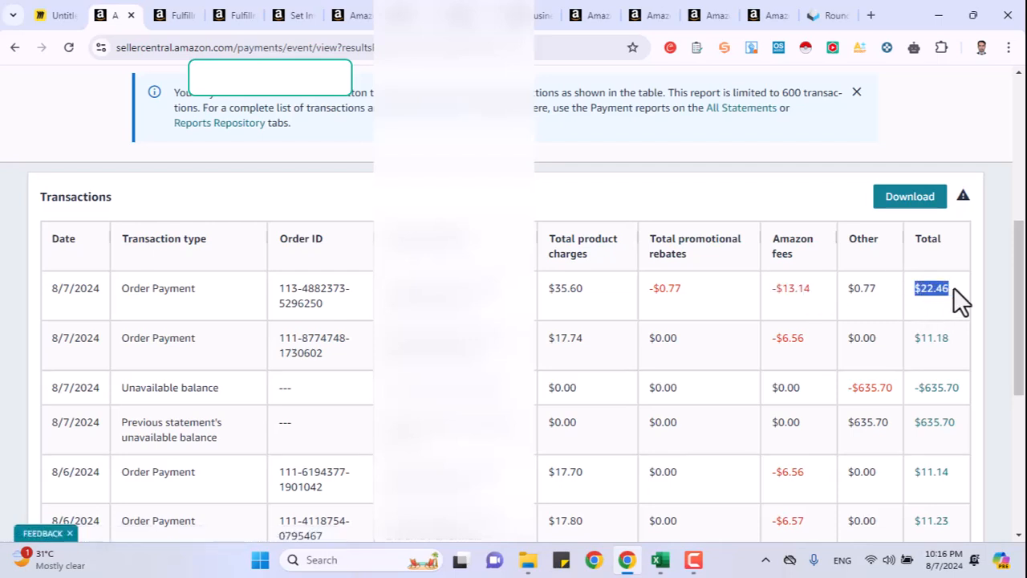
{"action": "scroll", "coordinate": [955, 290], "scroll_direction": "down", "scroll_amount": 5}
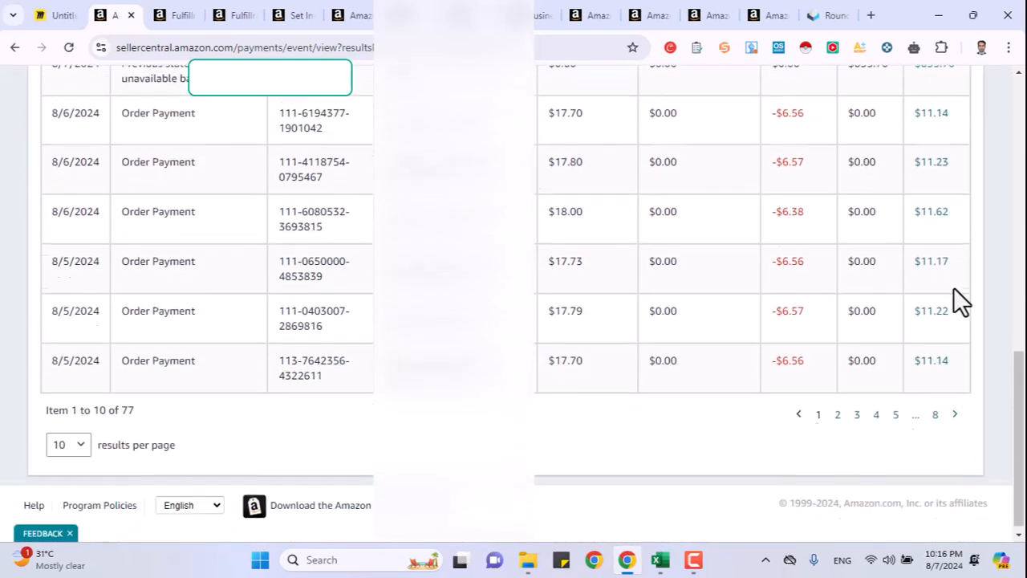
Open the All Statements view and review the list of statement periods with their payout amounts and downloads.
{"action": "scroll", "coordinate": [955, 290], "scroll_direction": "up", "scroll_amount": 10}
{"action": "left_click", "coordinate": [369, 227]}
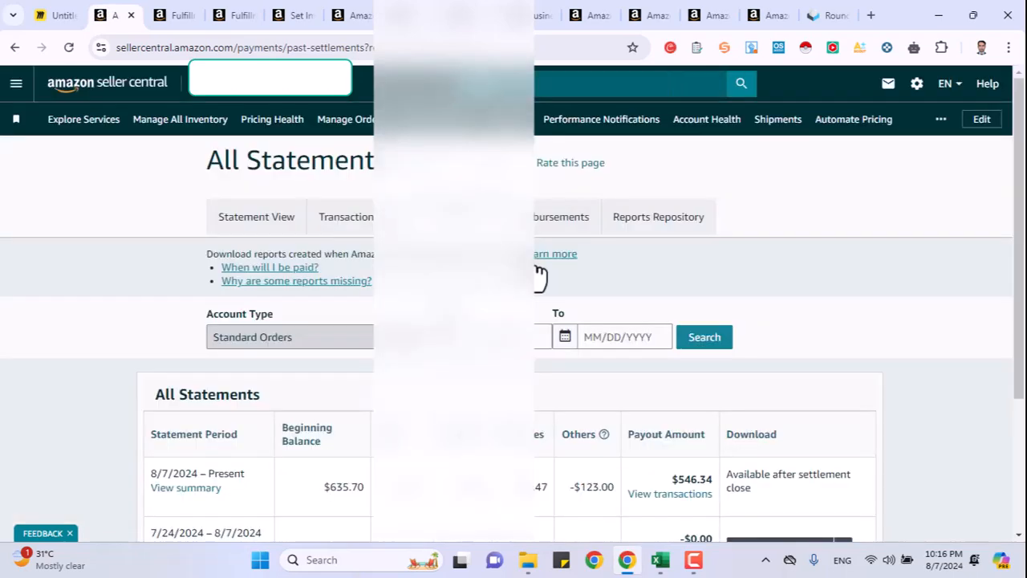
{"action": "scroll", "coordinate": [558, 235], "scroll_direction": "down", "scroll_amount": 2}
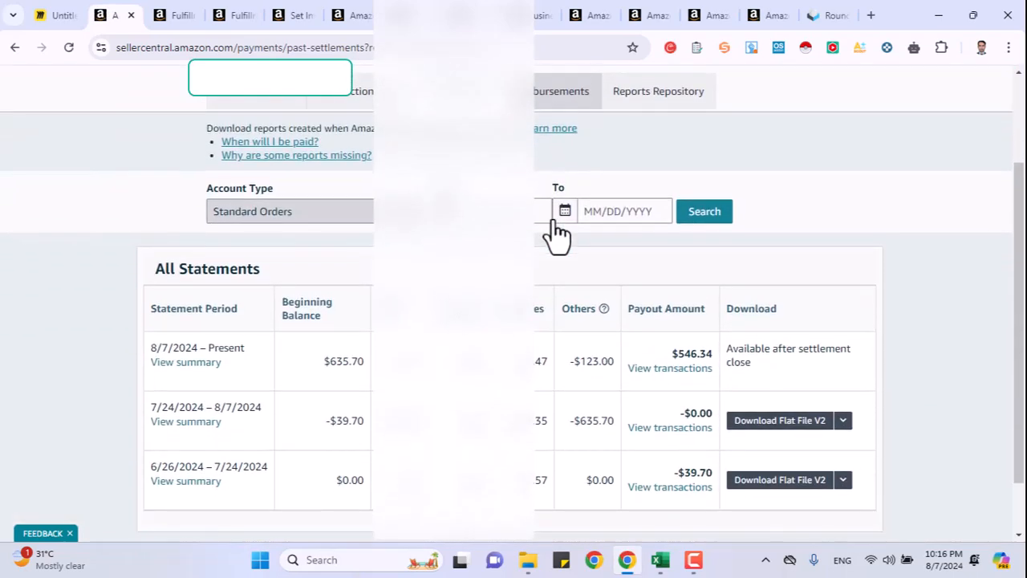
{"action": "scroll", "coordinate": [558, 235], "scroll_direction": "up", "scroll_amount": 1}
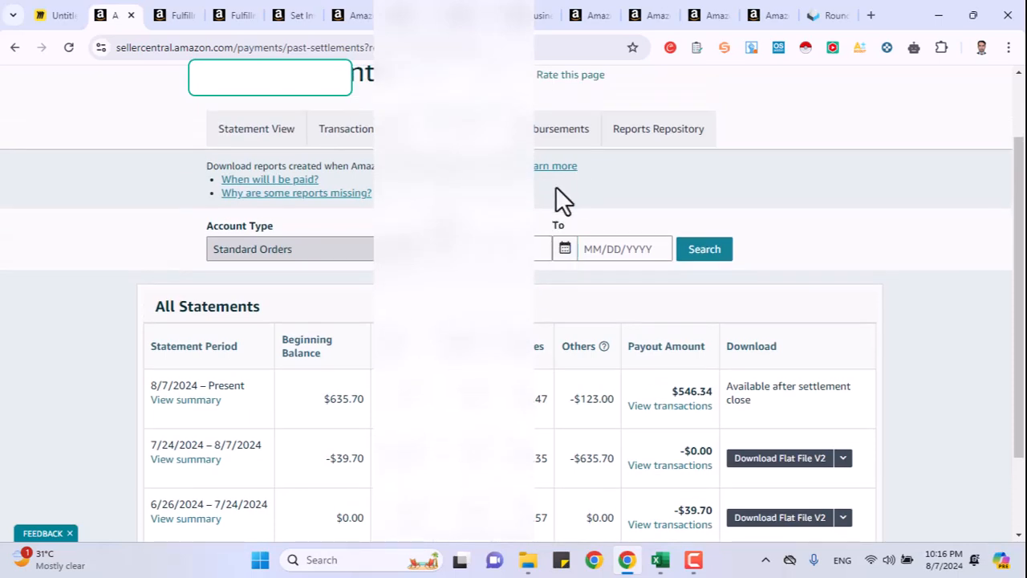
Open the Disbursements view and review the listed settlement periods.
{"action": "left_click", "coordinate": [559, 143]}
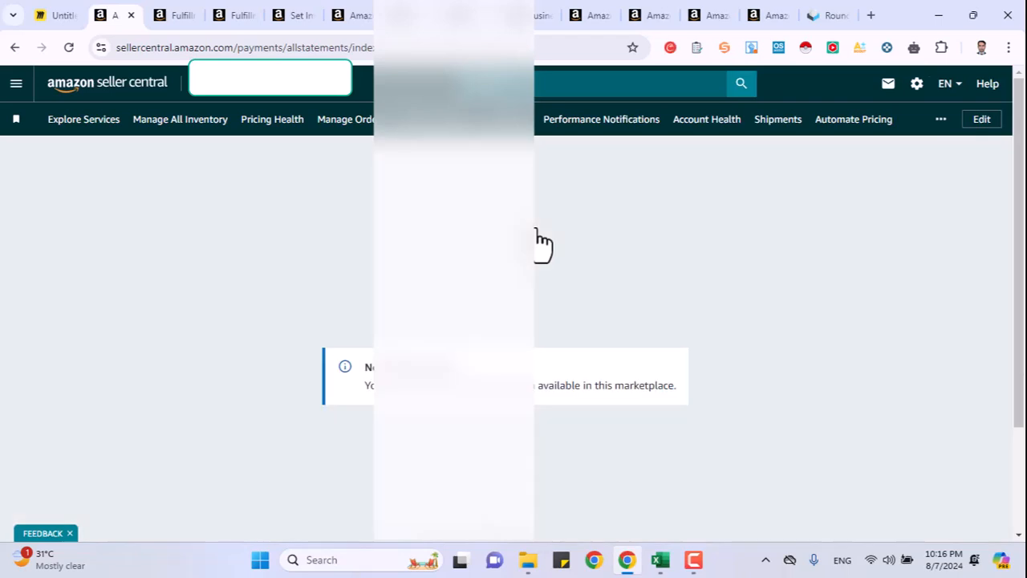
{"action": "scroll", "coordinate": [542, 240], "scroll_direction": "down", "scroll_amount": 1}
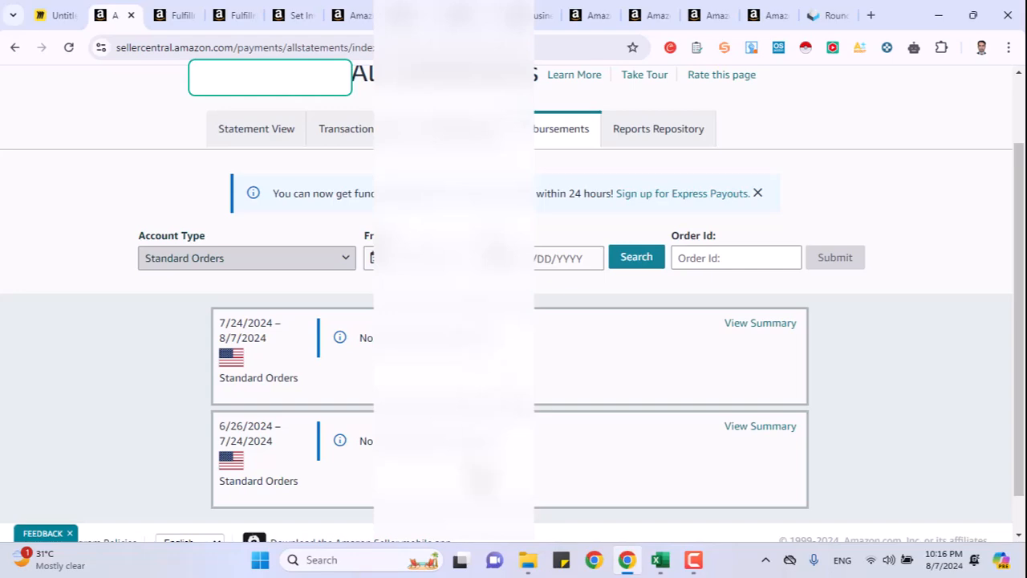
{"action": "scroll", "coordinate": [567, 310], "scroll_direction": "up", "scroll_amount": 1}
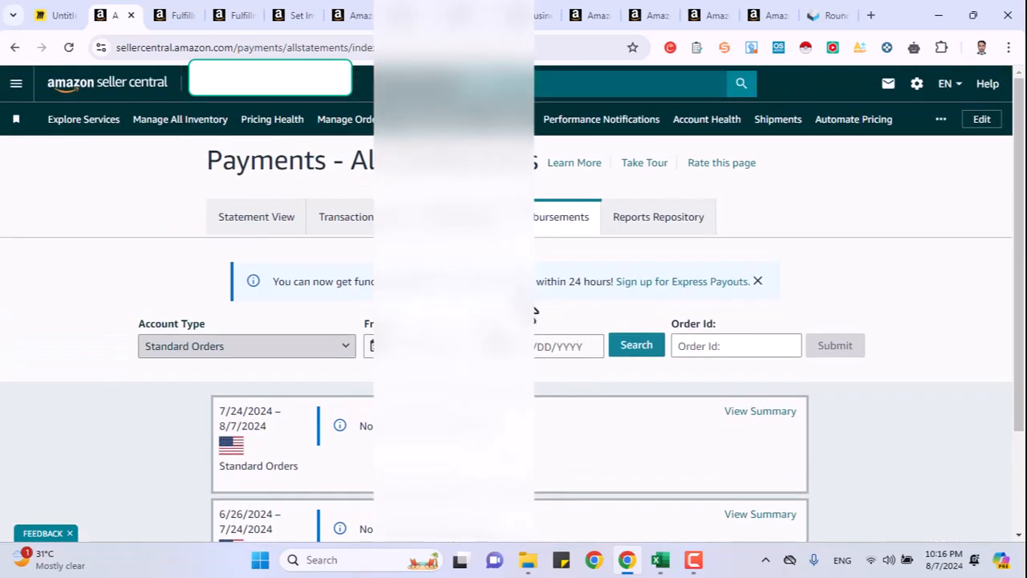
Open the Account Health page from the Performance options.
{"action": "left_click", "coordinate": [15, 84]}
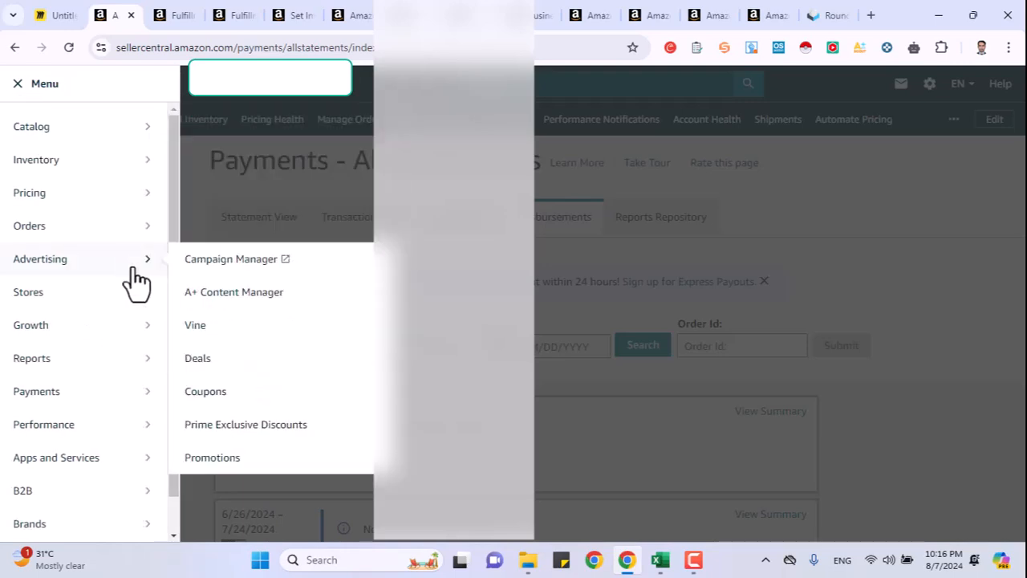
{"action": "mouse_move", "coordinate": [111, 366]}
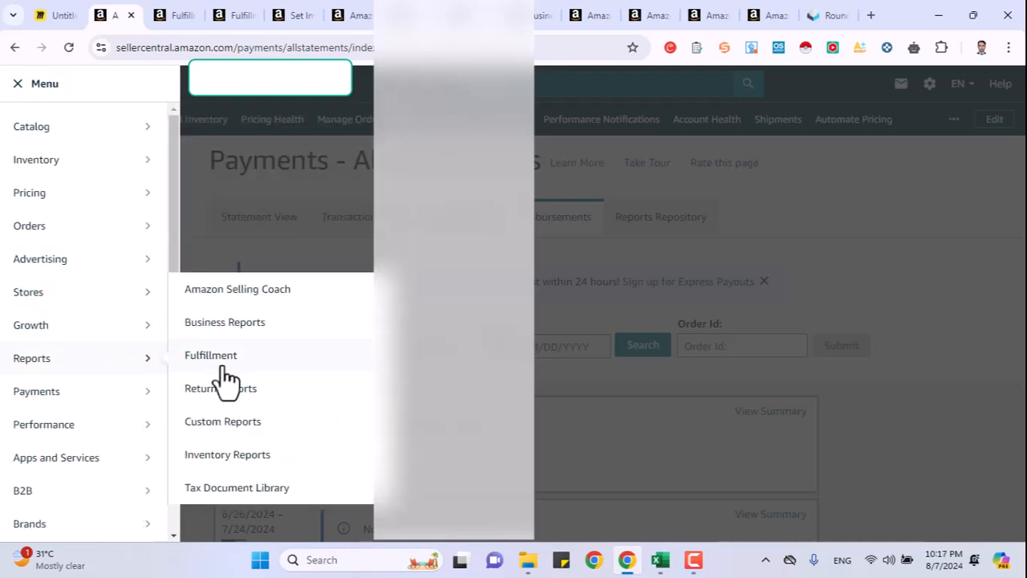
{"action": "mouse_move", "coordinate": [118, 398]}
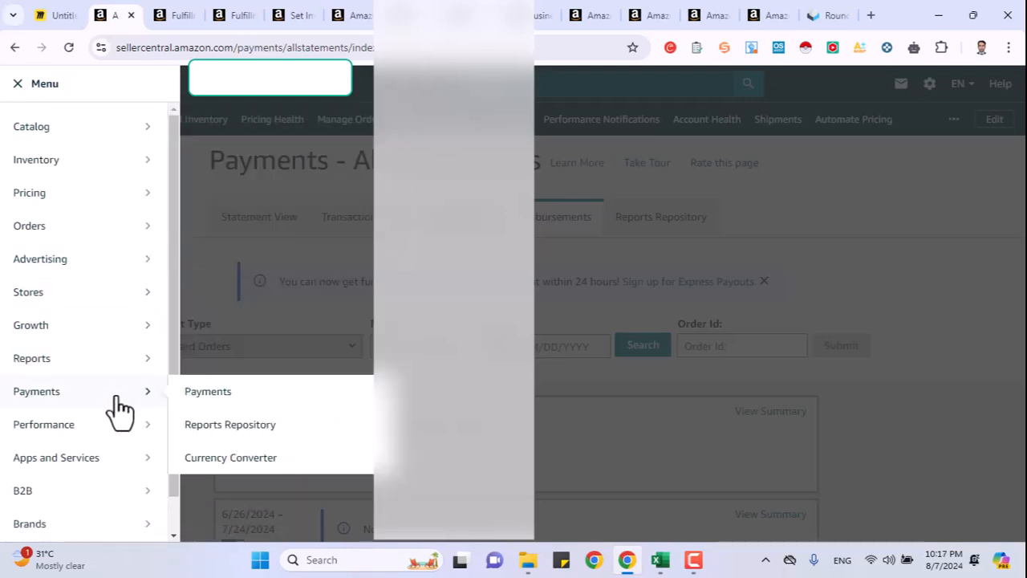
{"action": "mouse_move", "coordinate": [113, 426]}
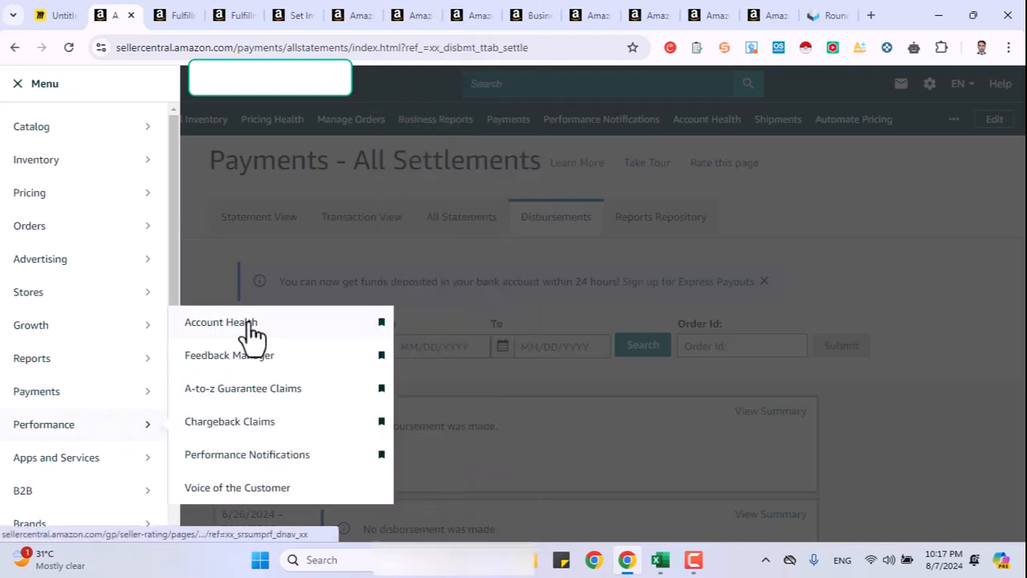
{"action": "left_click", "coordinate": [251, 323]}
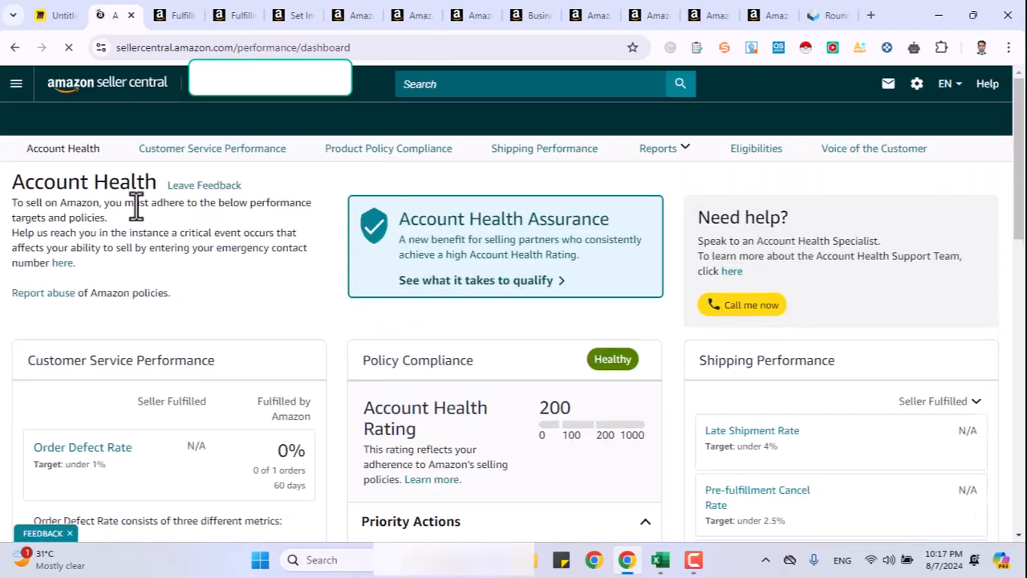
Examine the Customer Service Performance and Policy Compliance sections of the Account Health page.
{"action": "left_click_drag", "start_coordinate": [11, 183], "coordinate": [158, 183]}
{"action": "scroll", "coordinate": [185, 261], "scroll_direction": "down", "scroll_amount": 3}
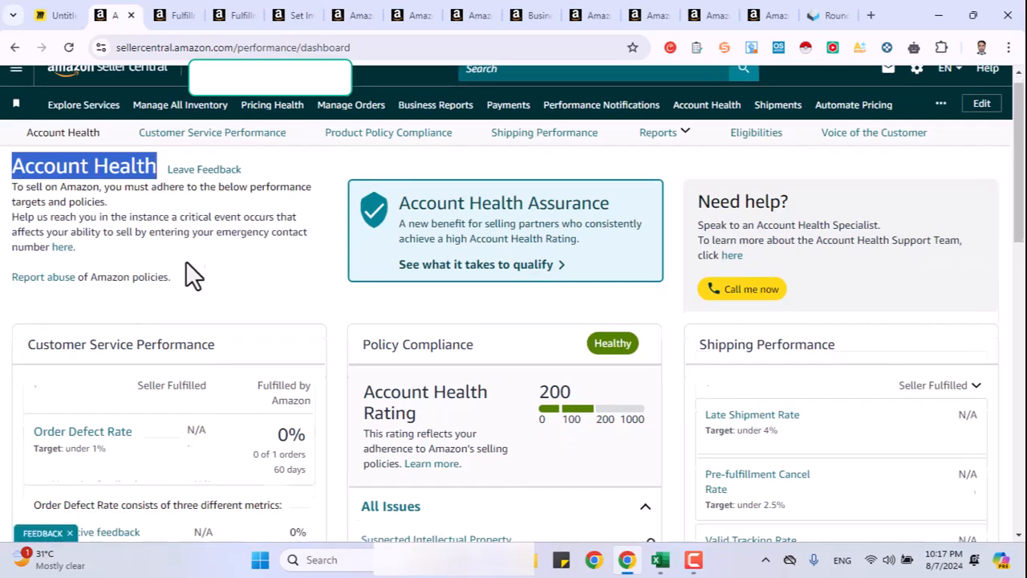
{"action": "left_click_drag", "start_coordinate": [25, 138], "coordinate": [228, 133]}
{"action": "left_click_drag", "start_coordinate": [365, 135], "coordinate": [474, 136]}
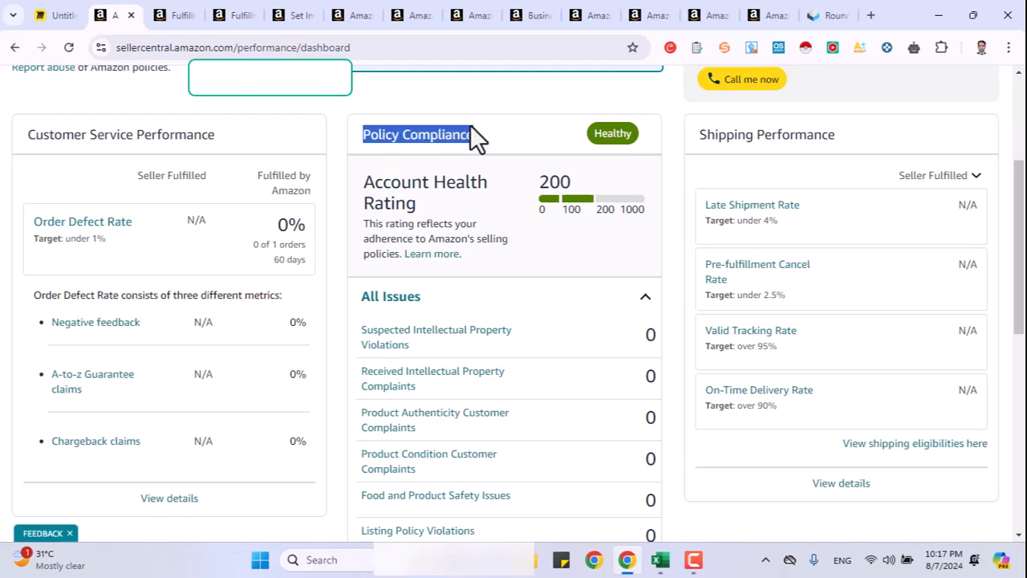
Examine the Shipping Performance section, including the late shipment rate and the other seller-fulfilled metrics.
{"action": "left_click_drag", "start_coordinate": [698, 136], "coordinate": [833, 134]}
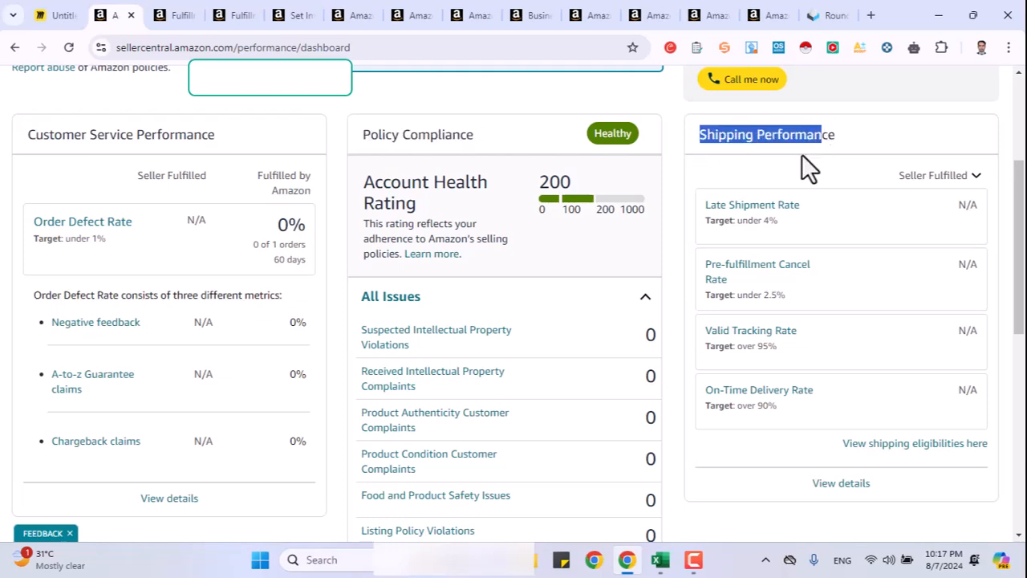
{"action": "left_click", "coordinate": [771, 186]}
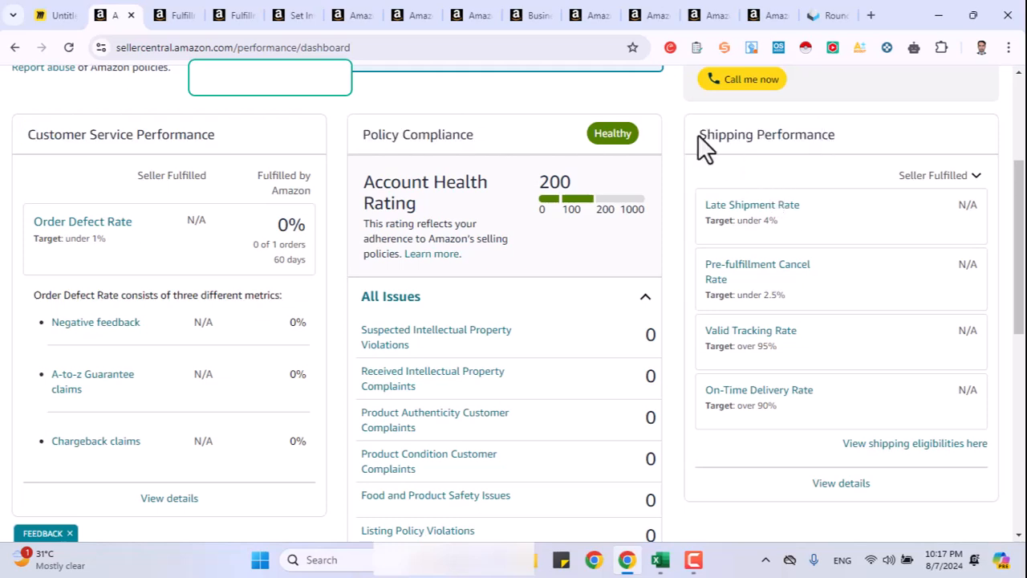
{"action": "left_click_drag", "start_coordinate": [698, 134], "coordinate": [823, 136]}
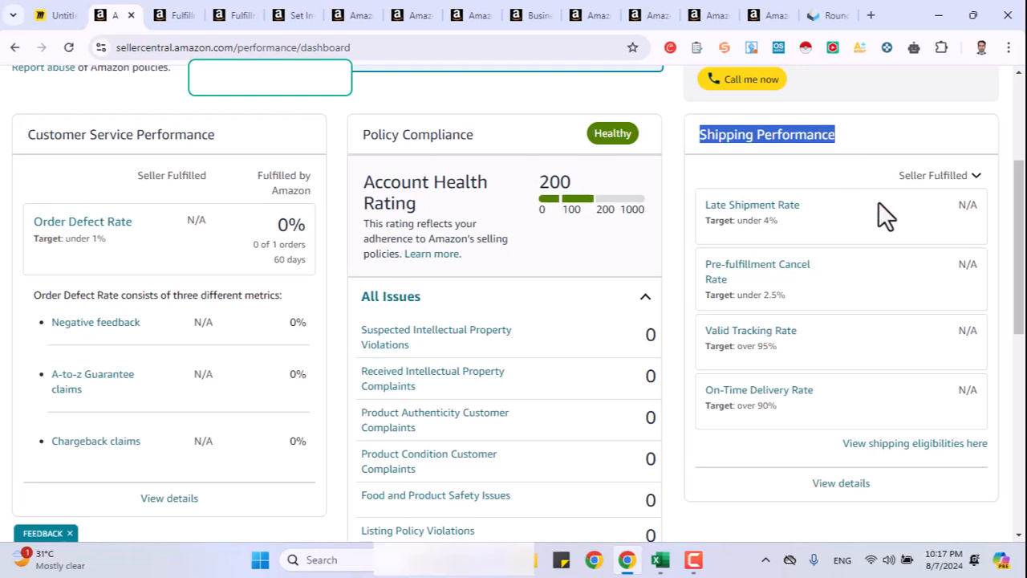
{"action": "left_click", "coordinate": [955, 212]}
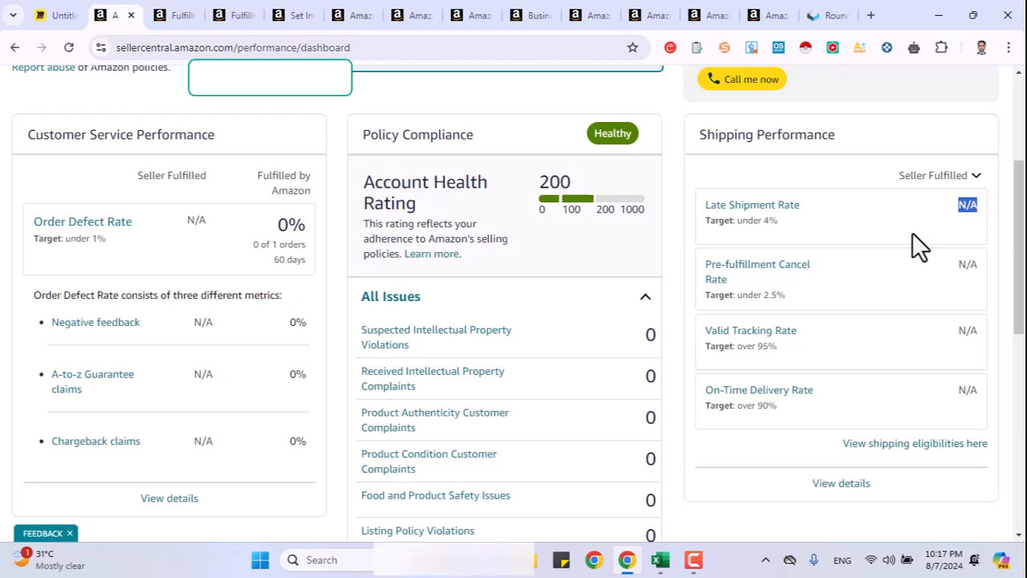
{"action": "left_click_drag", "start_coordinate": [697, 137], "coordinate": [835, 138]}
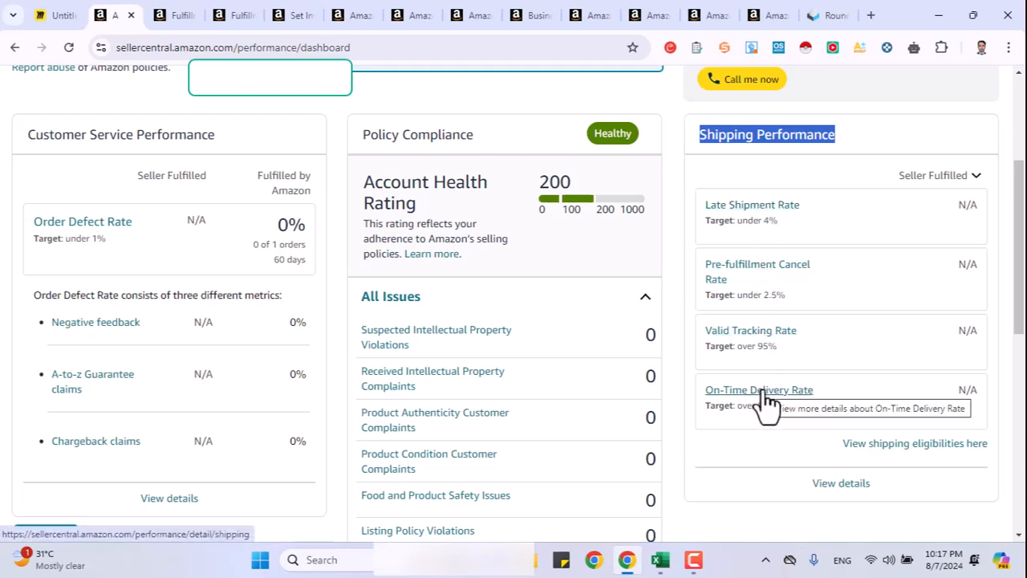
Examine the three order defect rate metrics and their target, along with the Account Health Rating under Policy Compliance.
{"action": "scroll", "coordinate": [767, 405], "scroll_direction": "down", "scroll_amount": 1}
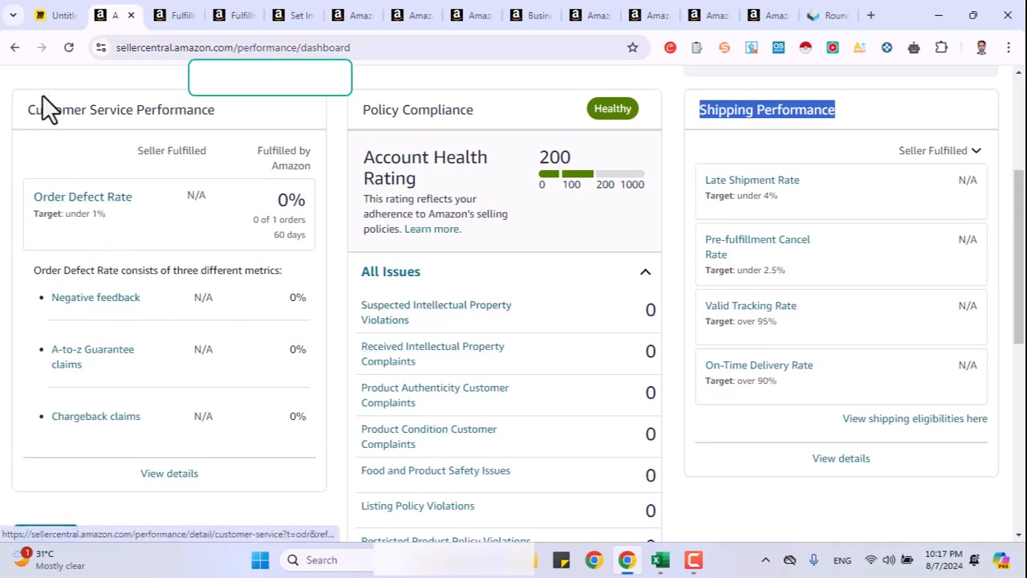
{"action": "left_click_drag", "start_coordinate": [43, 110], "coordinate": [215, 113]}
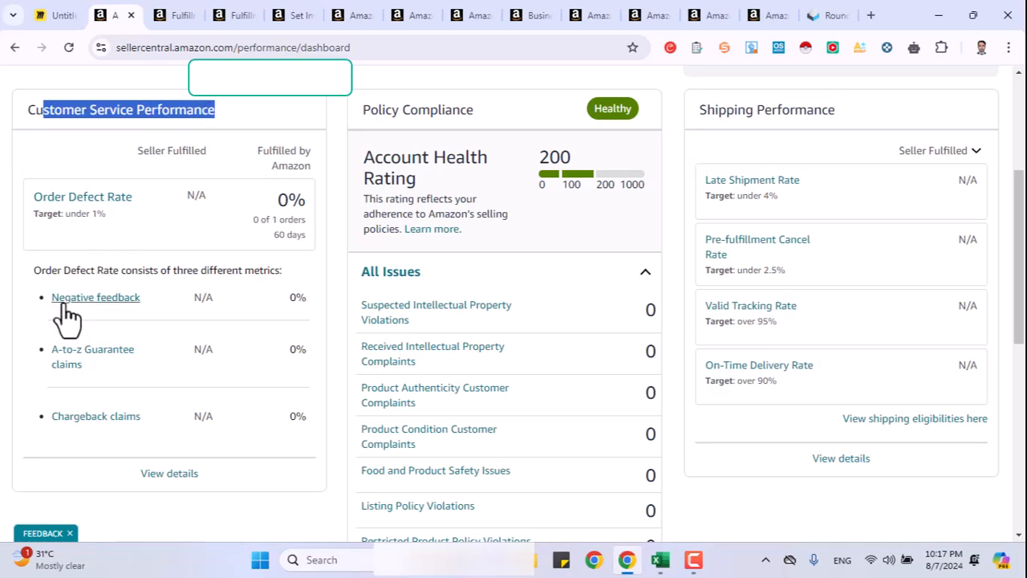
{"action": "left_click_drag", "start_coordinate": [48, 296], "coordinate": [129, 297]}
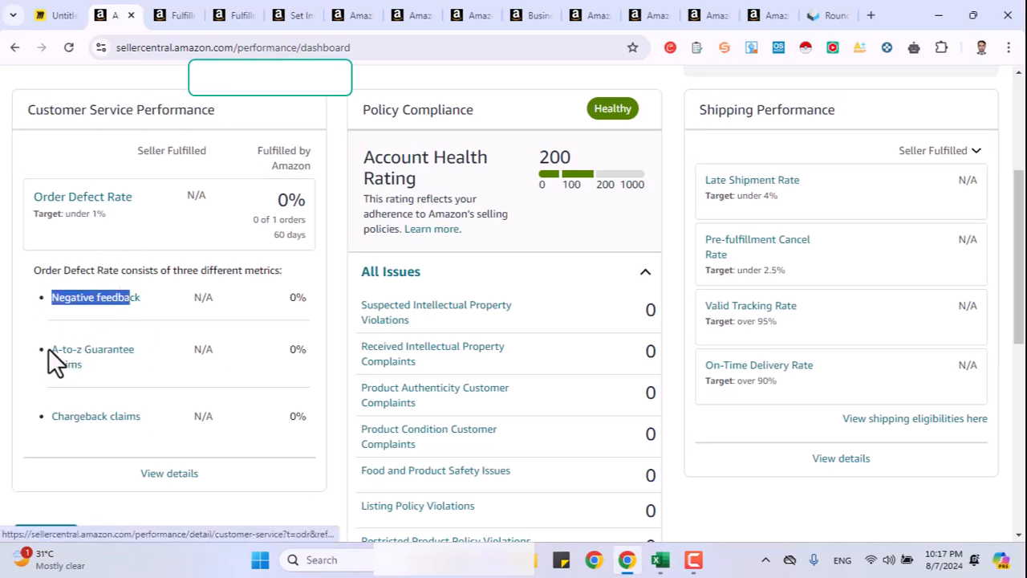
{"action": "left_click_drag", "start_coordinate": [48, 348], "coordinate": [103, 367]}
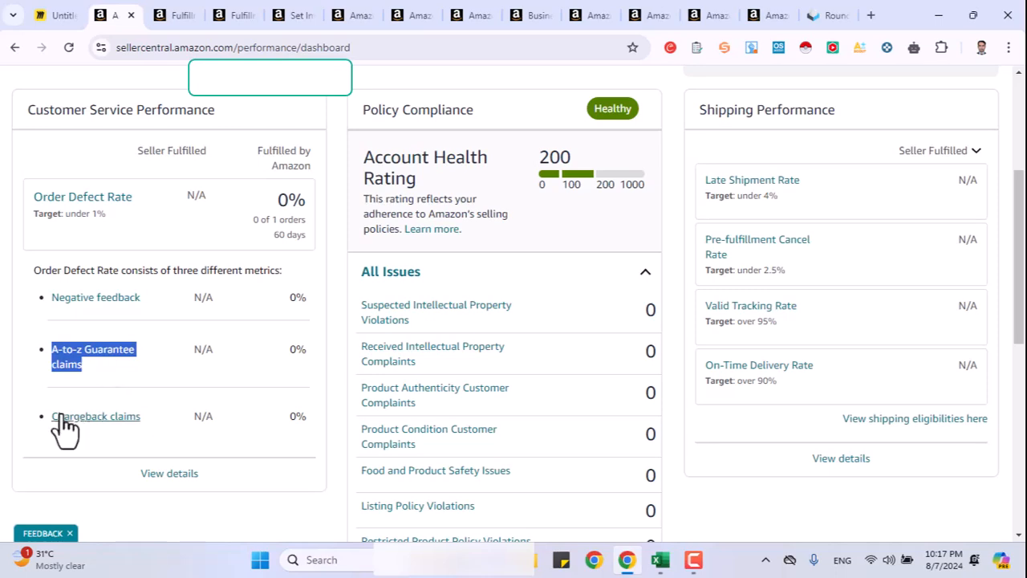
{"action": "left_click_drag", "start_coordinate": [46, 418], "coordinate": [142, 423]}
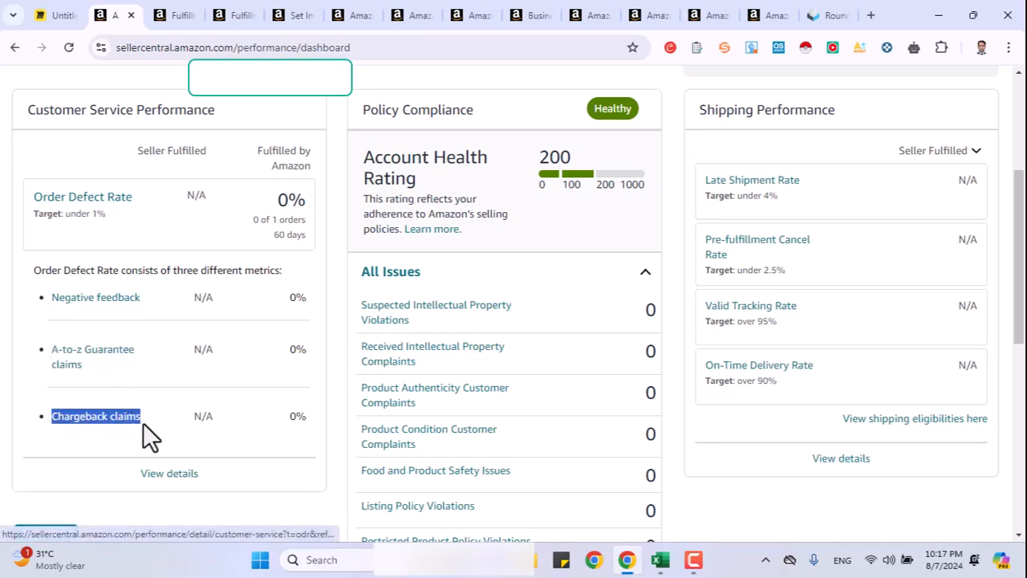
{"action": "left_click", "coordinate": [310, 401]}
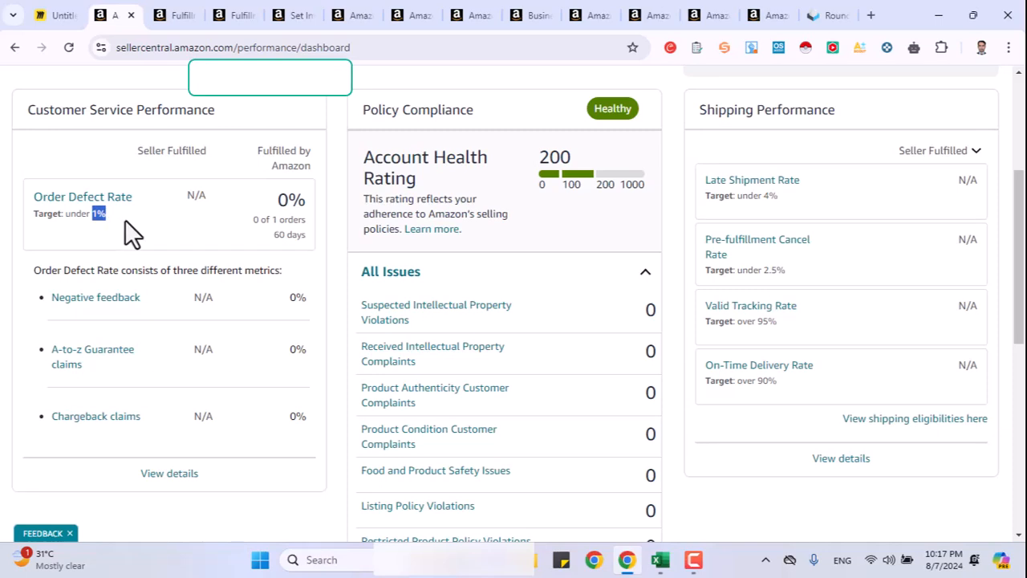
{"action": "left_click_drag", "start_coordinate": [535, 153], "coordinate": [595, 153]}
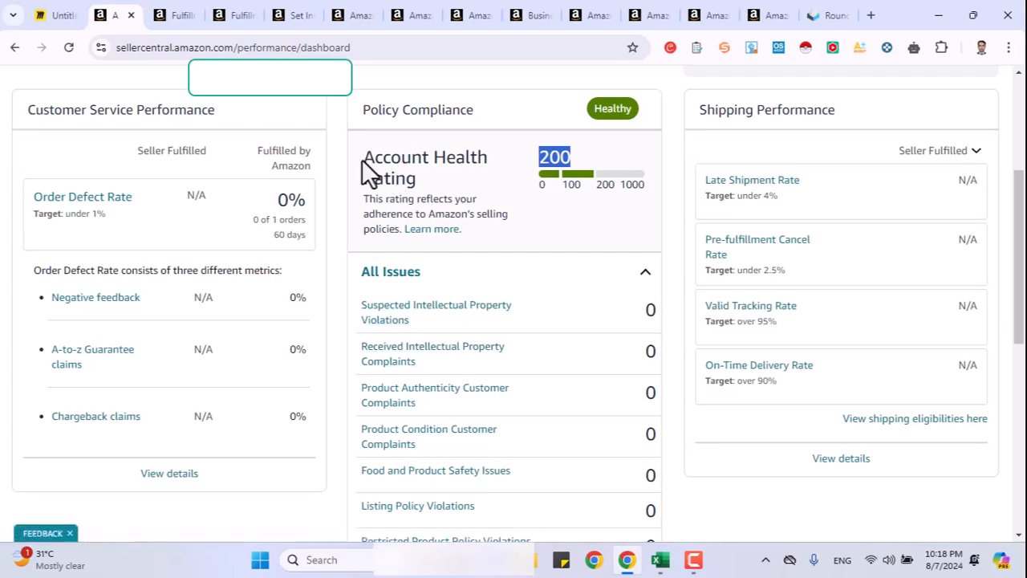
{"action": "left_click_drag", "start_coordinate": [362, 160], "coordinate": [422, 182]}
{"action": "scroll", "coordinate": [424, 181], "scroll_direction": "up", "scroll_amount": 3}
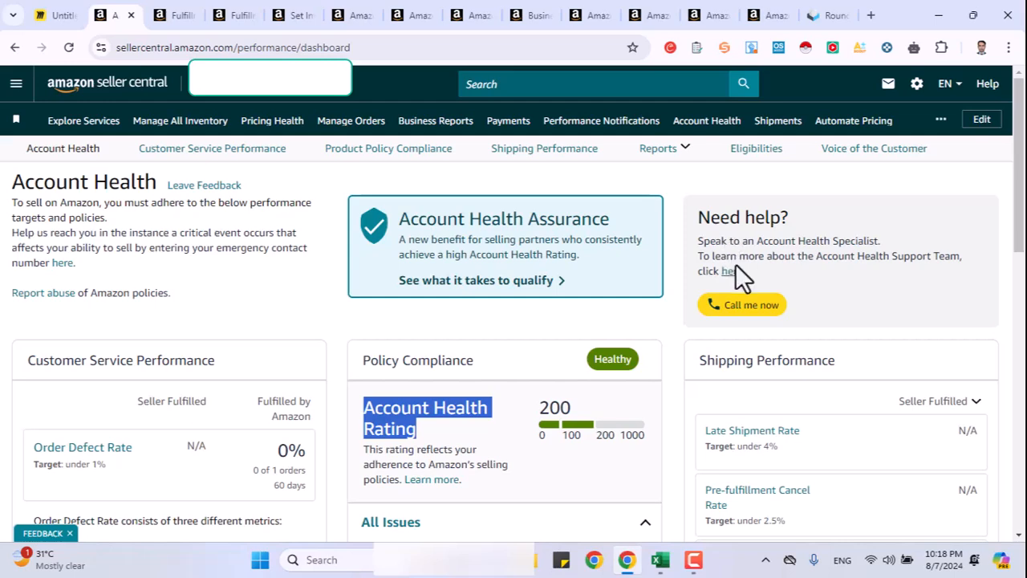
Open the call request form for an Account Health Specialist and review its subject, issue description and phone contact fields.
{"action": "mouse_move", "coordinate": [747, 273]}
{"action": "left_mouse_down"}
{"action": "mouse_move", "coordinate": [704, 266]}
{"action": "mouse_move", "coordinate": [687, 246]}
{"action": "left_mouse_up"}
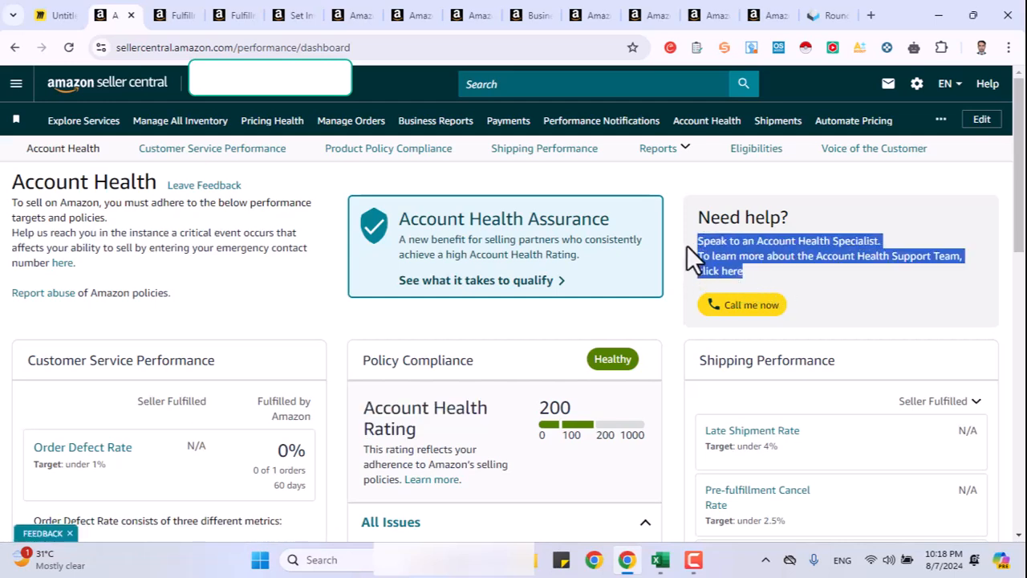
{"action": "left_click", "coordinate": [746, 306]}
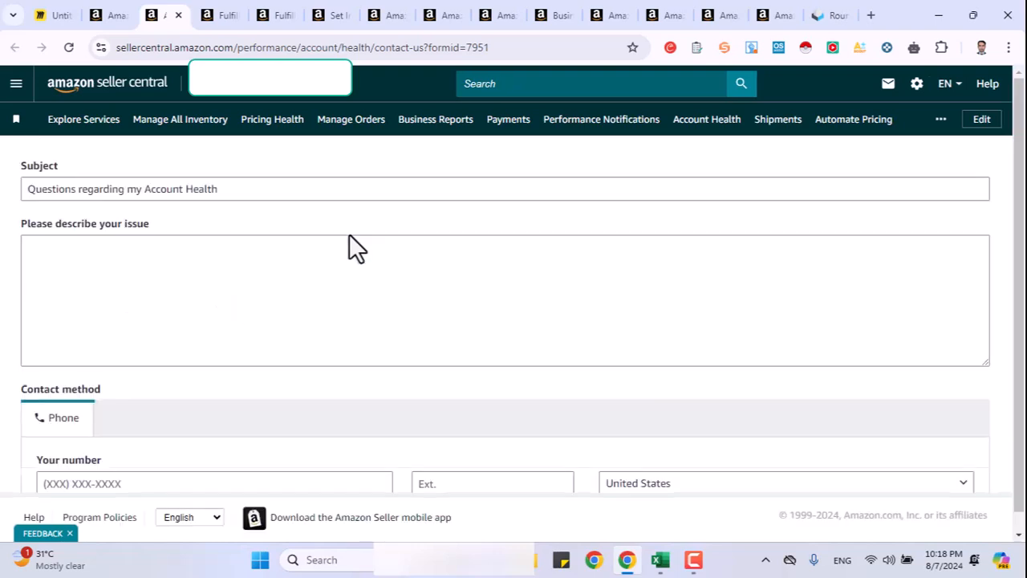
{"action": "left_click", "coordinate": [182, 171]}
{"action": "left_click_drag", "start_coordinate": [224, 167], "coordinate": [24, 168]}
{"action": "left_click", "coordinate": [70, 244]}
{"action": "scroll", "coordinate": [70, 244], "scroll_direction": "down", "scroll_amount": 2}
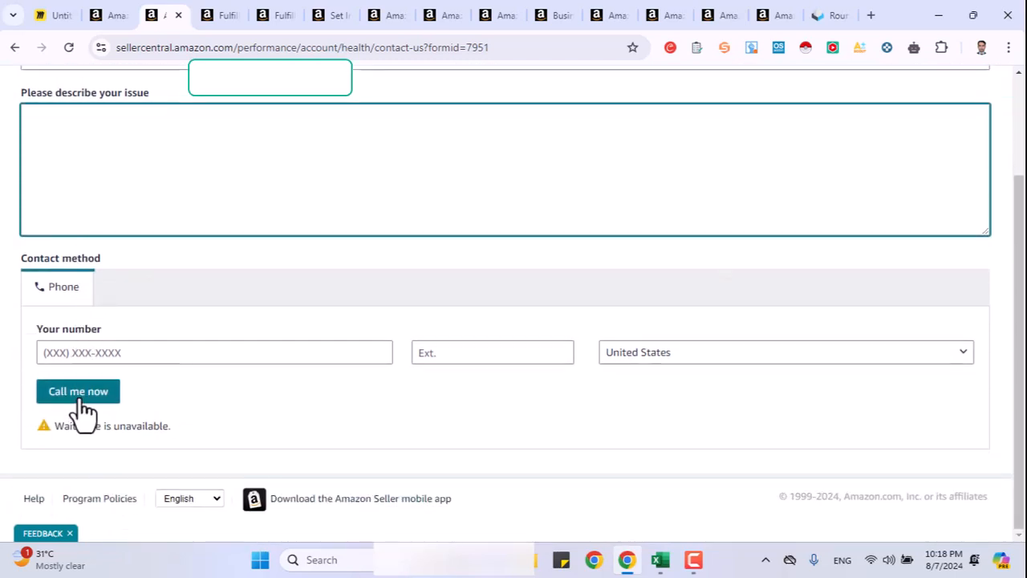
{"action": "scroll", "coordinate": [85, 414], "scroll_direction": "up", "scroll_amount": 2}
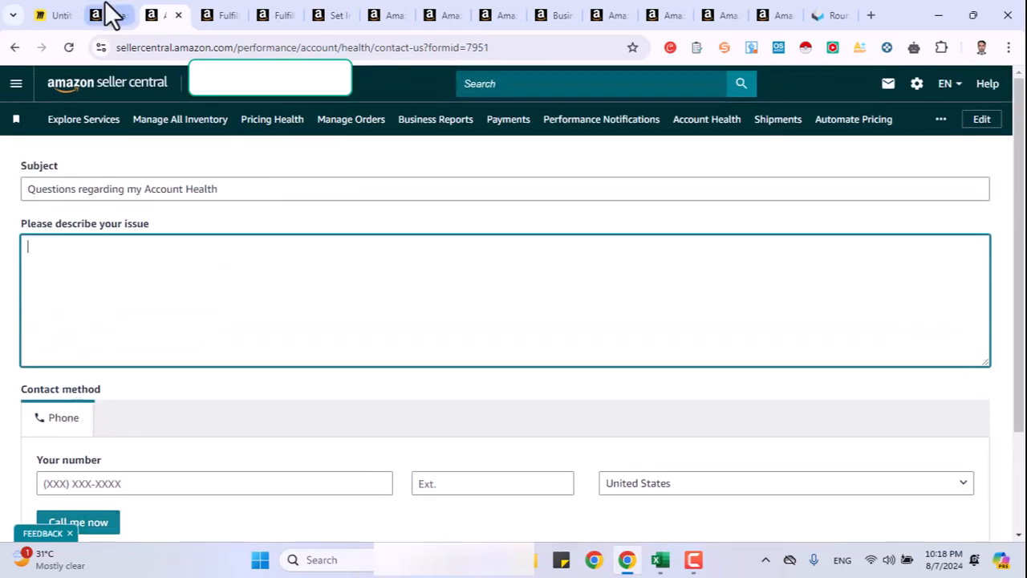
Return to the Account Health page and open Feedback Manager from the Performance options.
{"action": "mouse_move", "coordinate": [104, 7]}
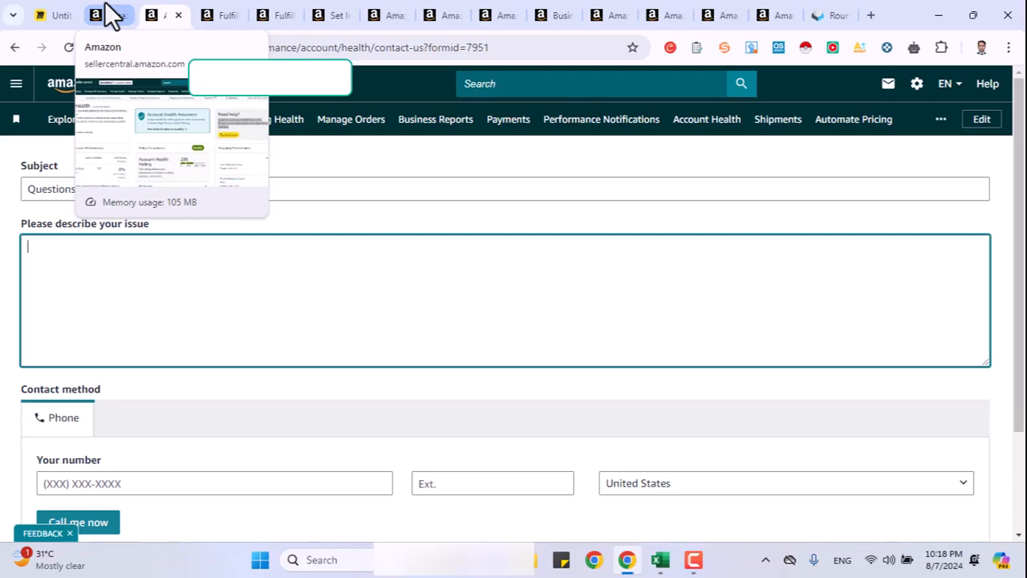
{"action": "left_click", "coordinate": [107, 13]}
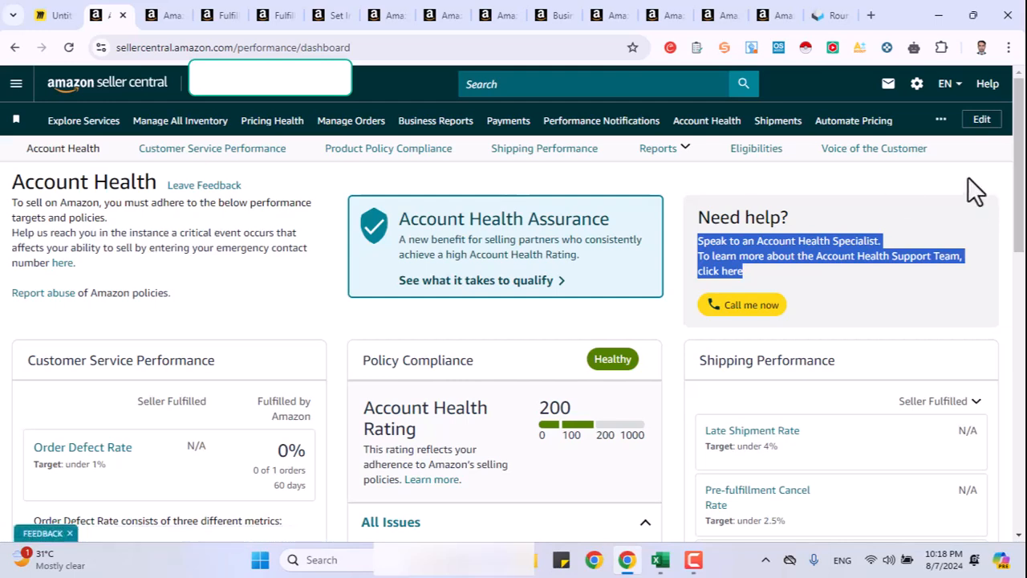
{"action": "left_click", "coordinate": [16, 84]}
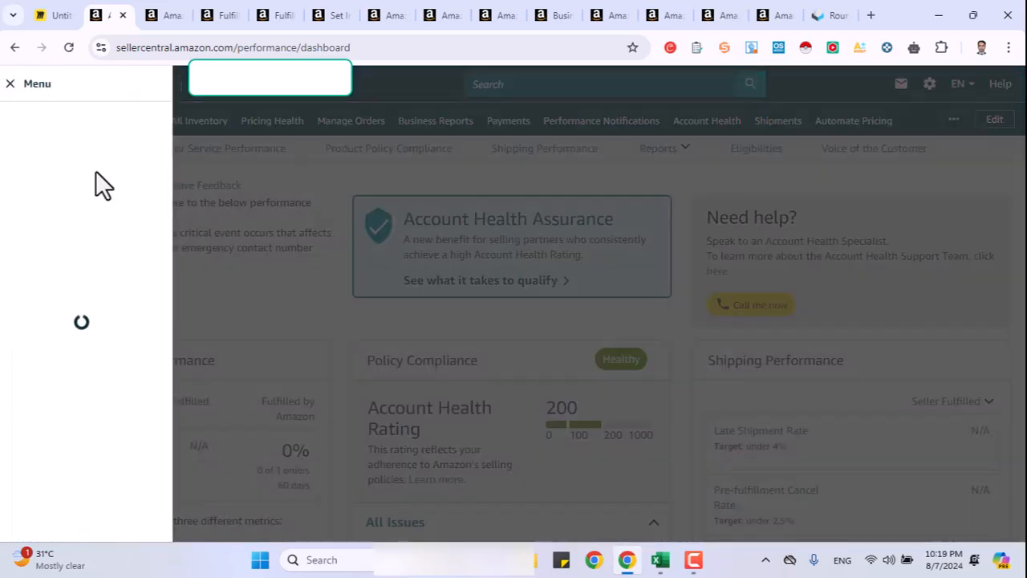
{"action": "mouse_move", "coordinate": [138, 273]}
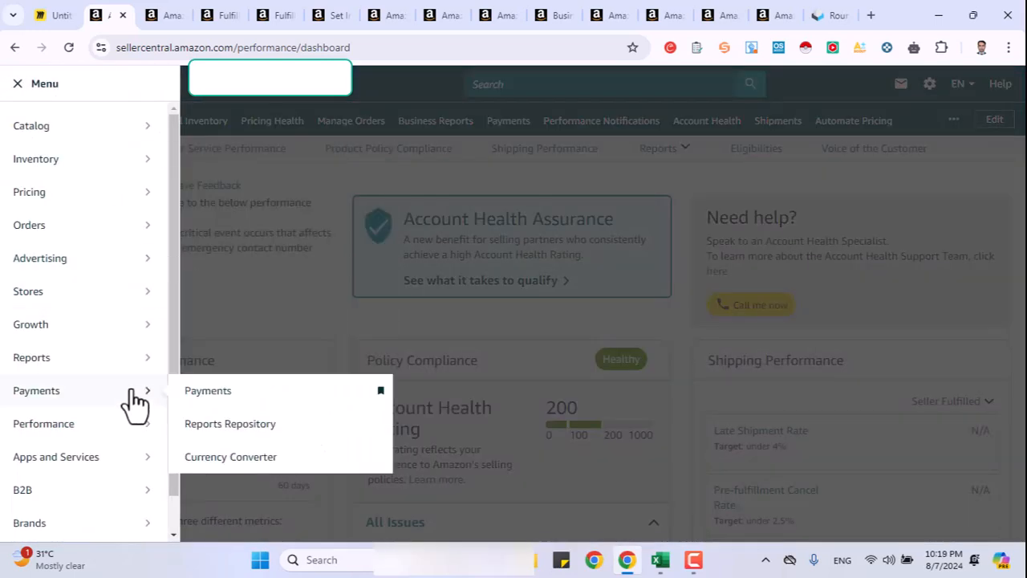
{"action": "mouse_move", "coordinate": [125, 420]}
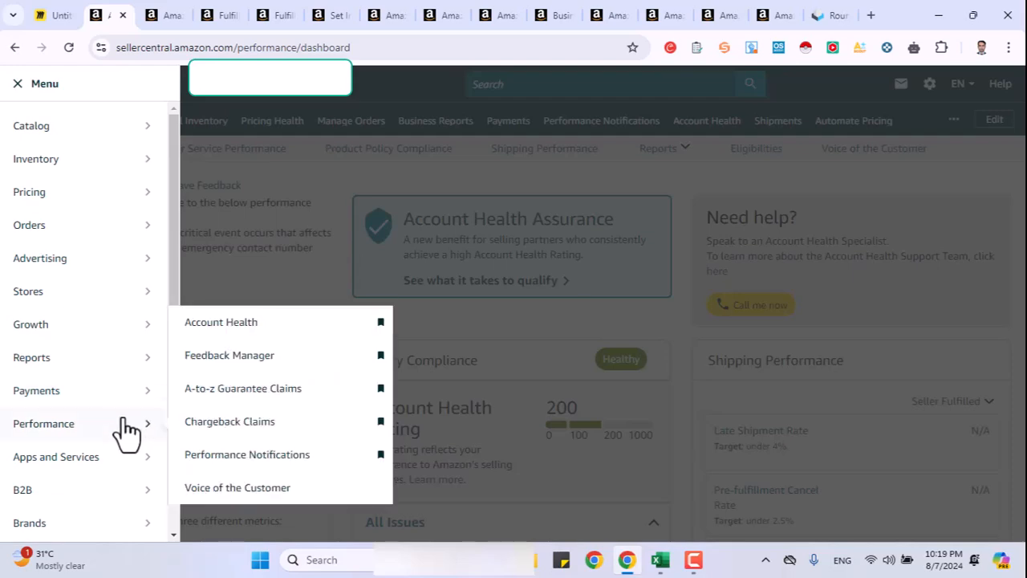
{"action": "left_click", "coordinate": [256, 371]}
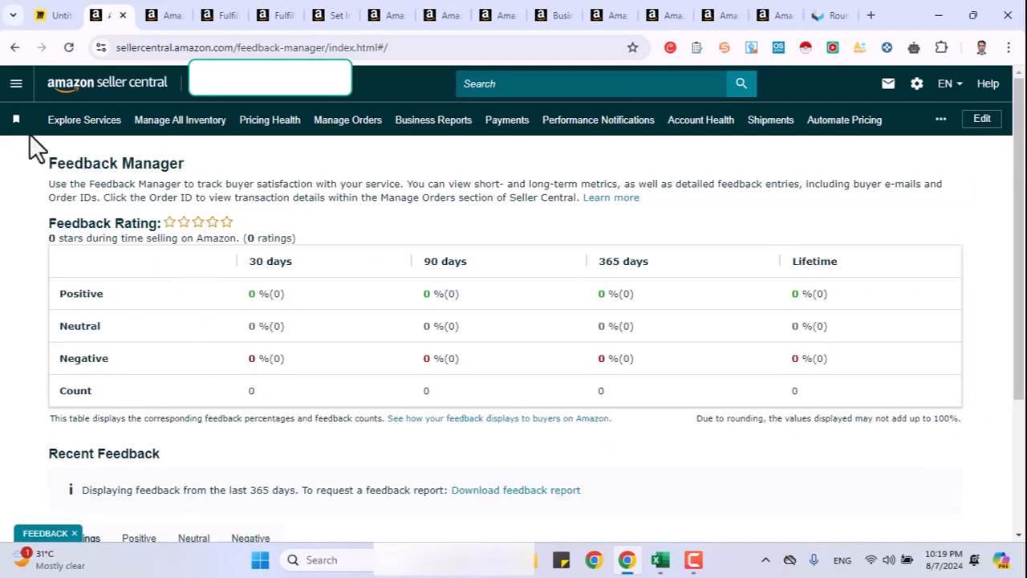
Open the A-to-z Guarantee Claims page from the Performance options and review it.
{"action": "left_click", "coordinate": [16, 84]}
{"action": "mouse_move", "coordinate": [133, 334]}
{"action": "mouse_move", "coordinate": [129, 429]}
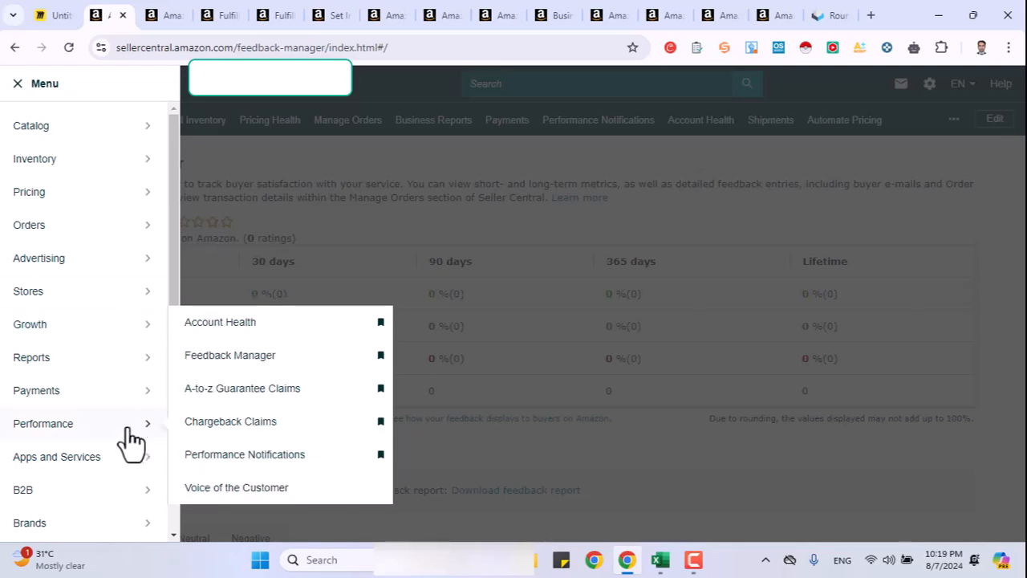
{"action": "left_click", "coordinate": [229, 394]}
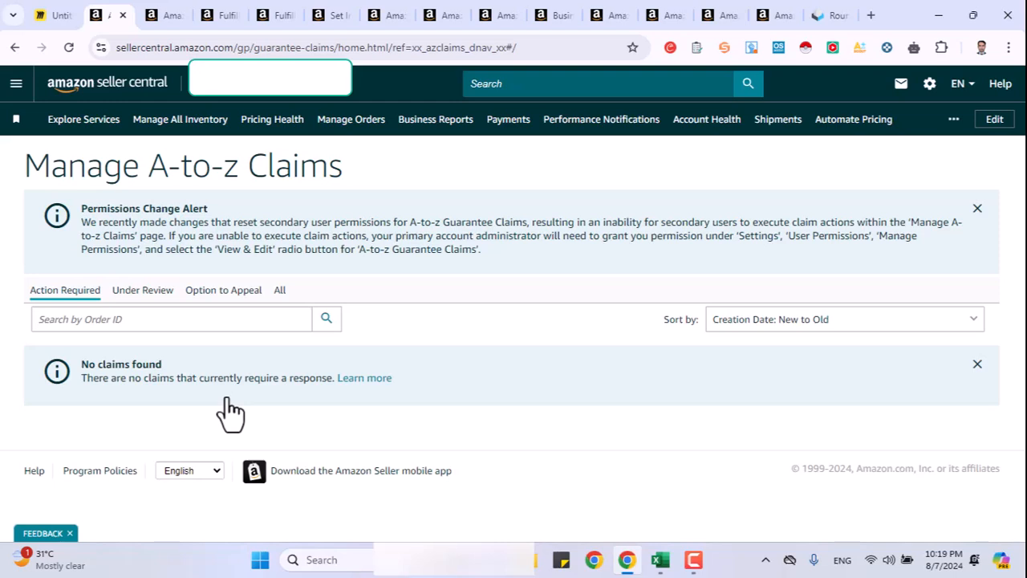
{"action": "left_click_drag", "start_coordinate": [246, 166], "coordinate": [332, 171]}
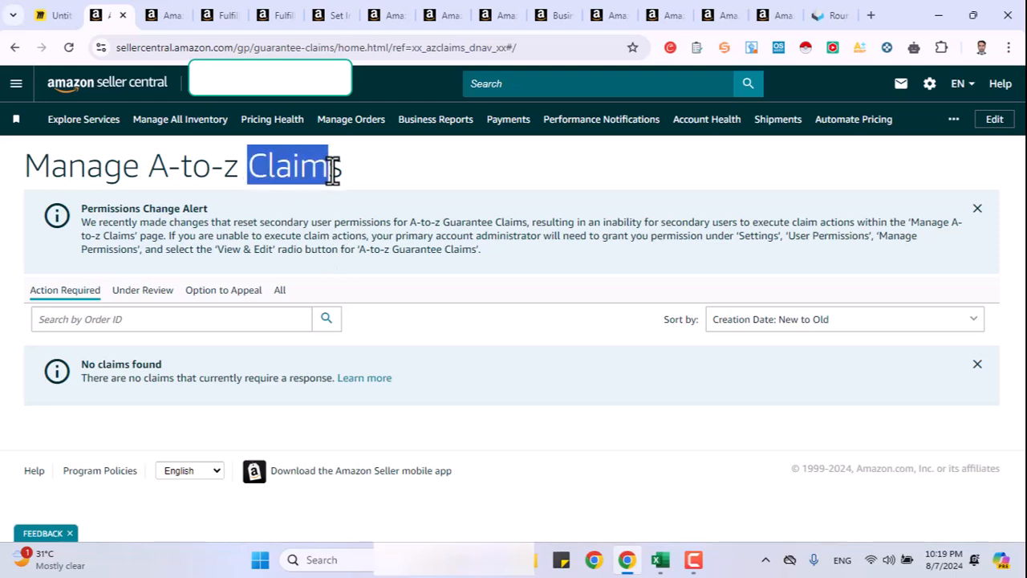
Open the Chargeback Claims page from the Performance options and review it.
{"action": "left_click", "coordinate": [22, 87]}
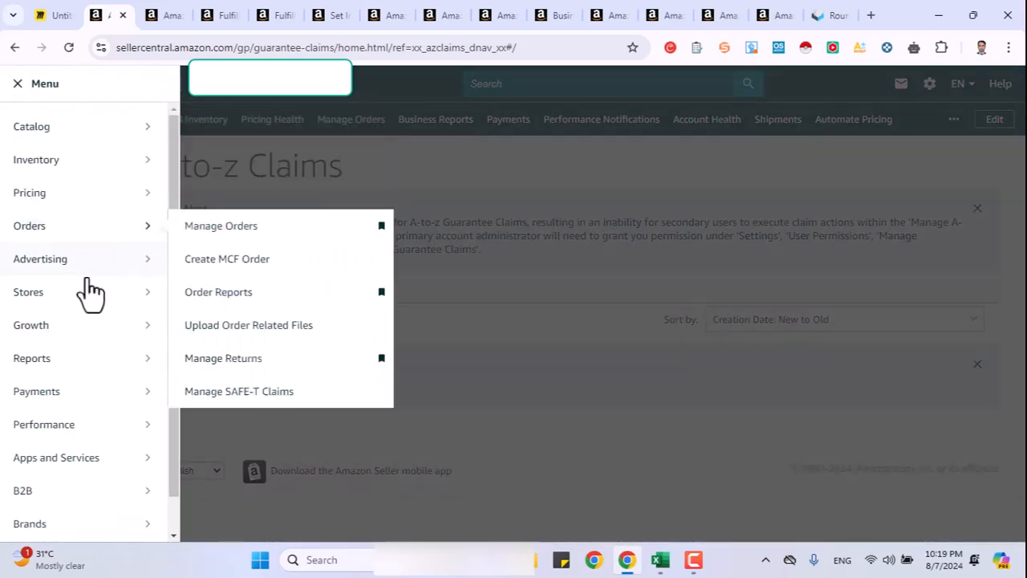
{"action": "mouse_move", "coordinate": [113, 377]}
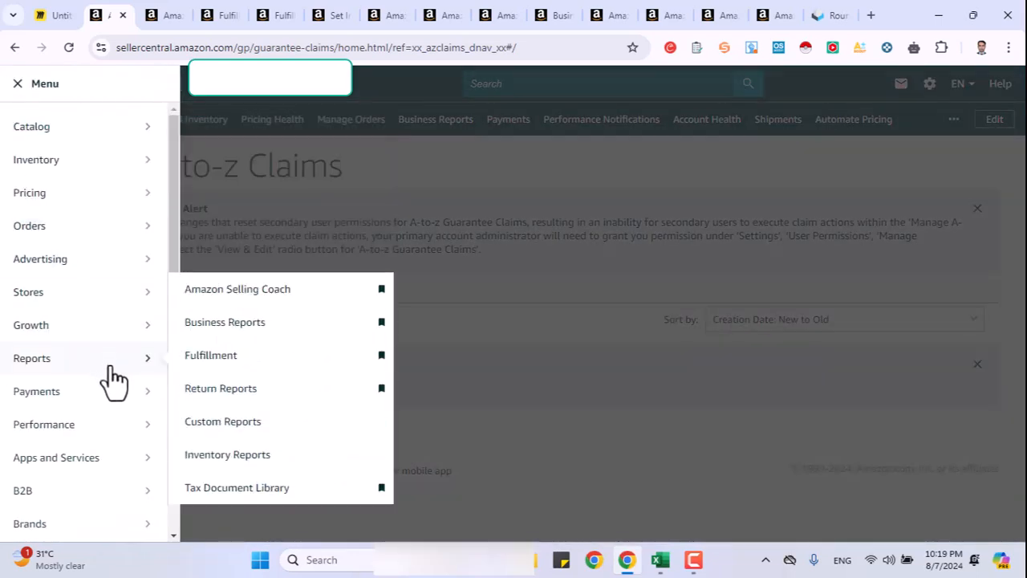
{"action": "mouse_move", "coordinate": [109, 433]}
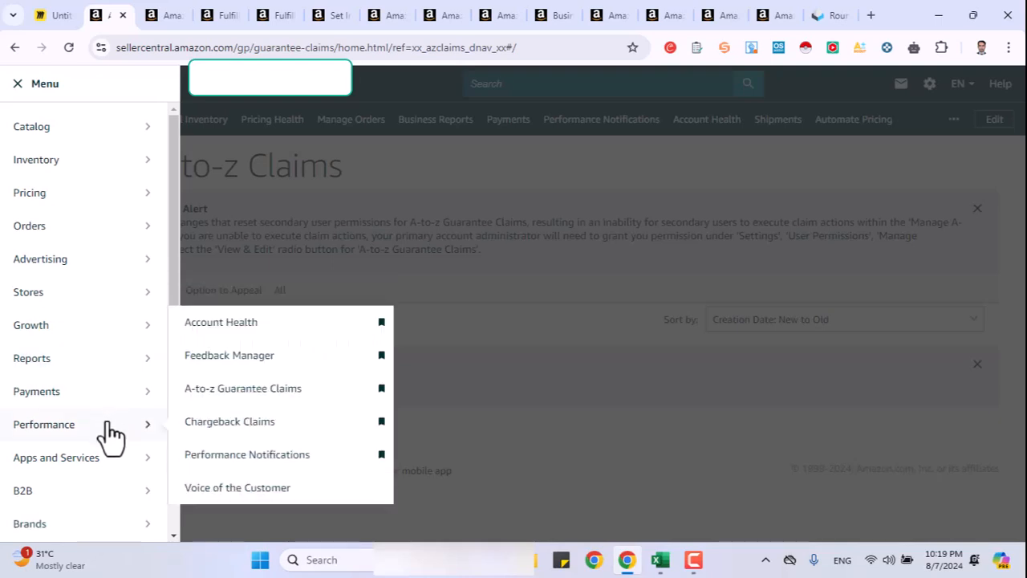
{"action": "left_click", "coordinate": [201, 426]}
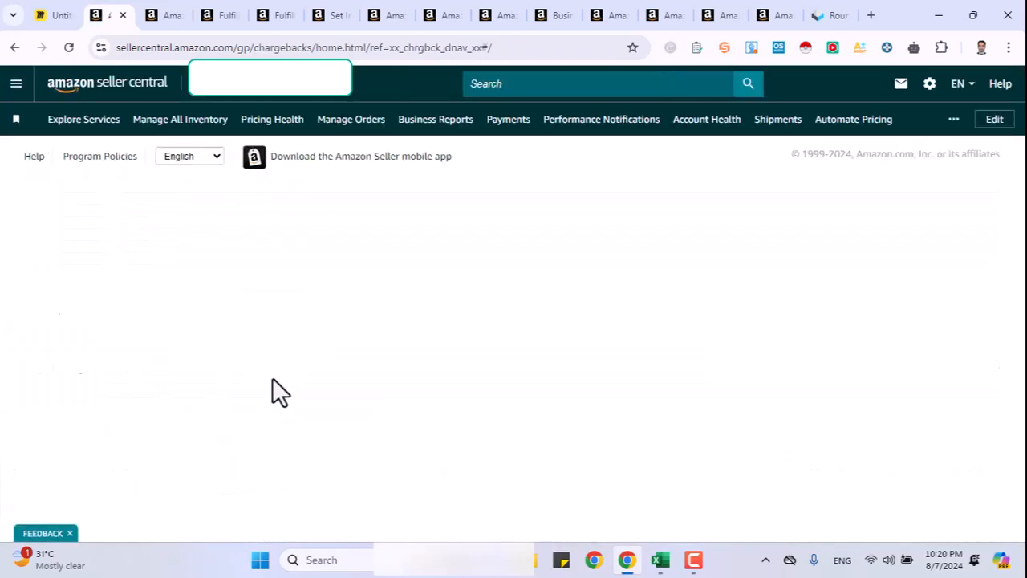
{"action": "left_click_drag", "start_coordinate": [91, 166], "coordinate": [176, 169]}
{"action": "left_click", "coordinate": [213, 170]}
{"action": "left_click_drag", "start_coordinate": [72, 178], "coordinate": [211, 188]}
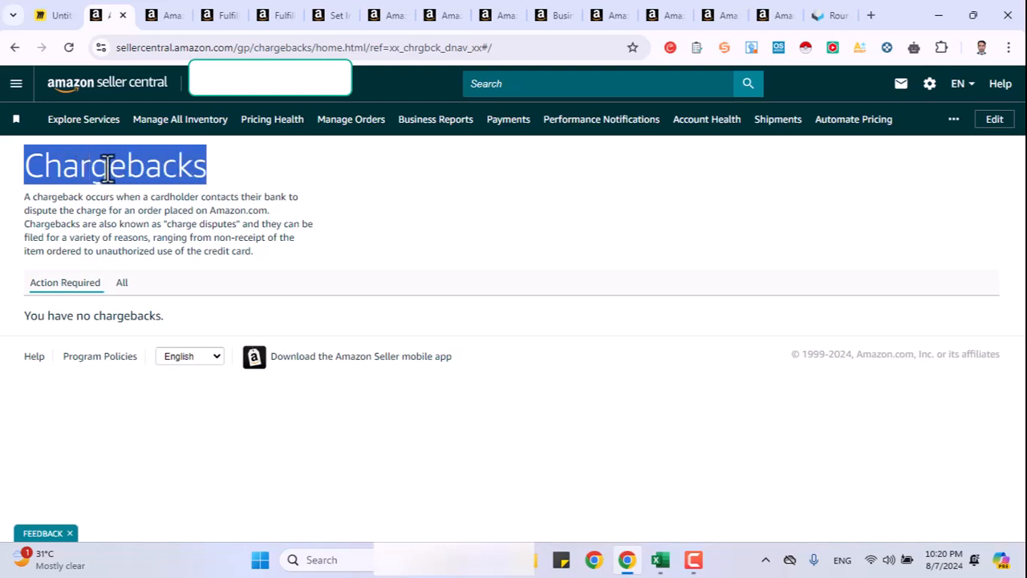
Open the Performance Notifications page from the Performance options.
{"action": "left_click", "coordinate": [16, 84]}
{"action": "mouse_move", "coordinate": [105, 437]}
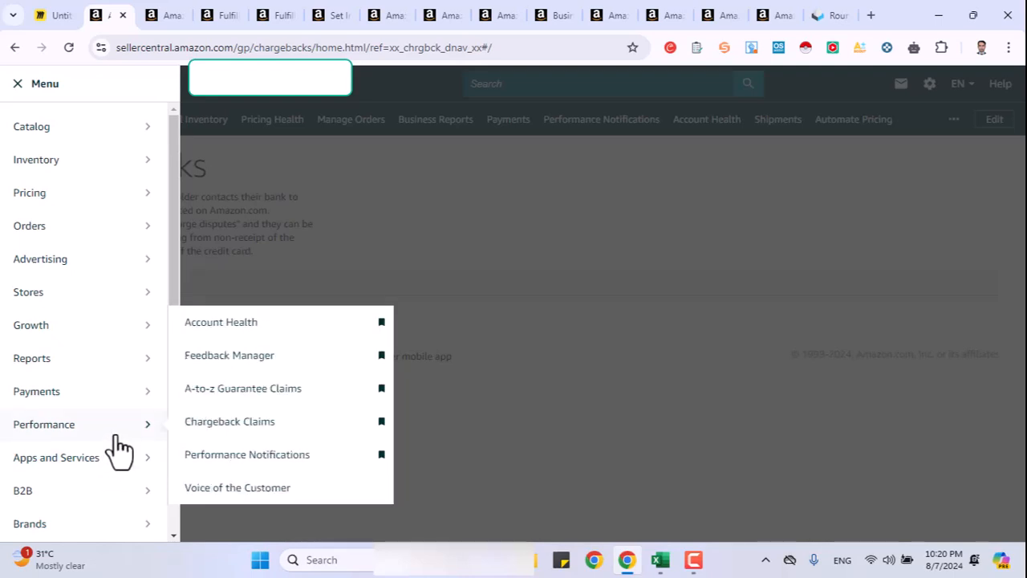
{"action": "left_click", "coordinate": [217, 464]}
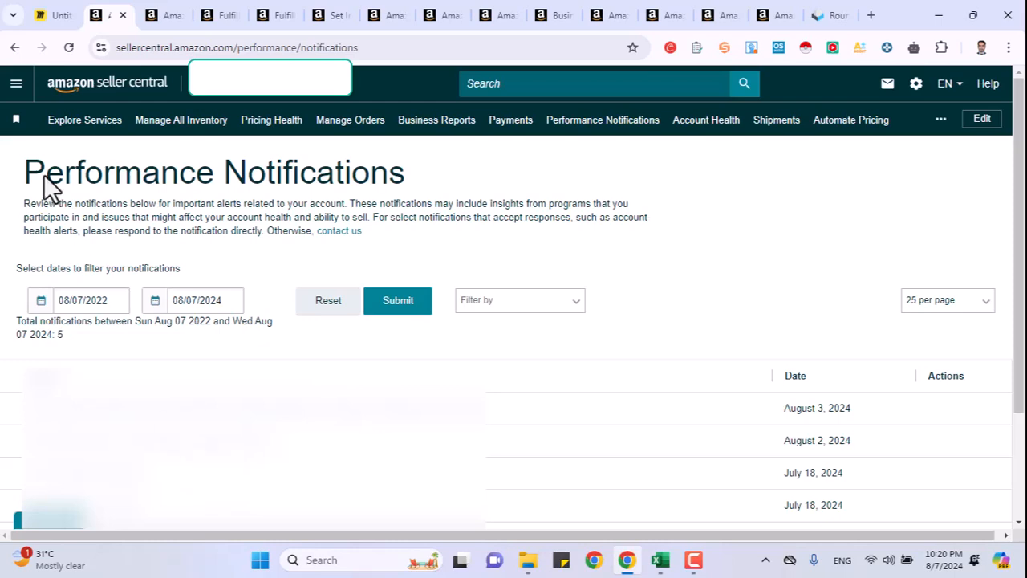
Add the Learn page to the favorites bar and open Seller University to browse its topics.
{"action": "left_click", "coordinate": [16, 83]}
{"action": "mouse_move", "coordinate": [64, 292]}
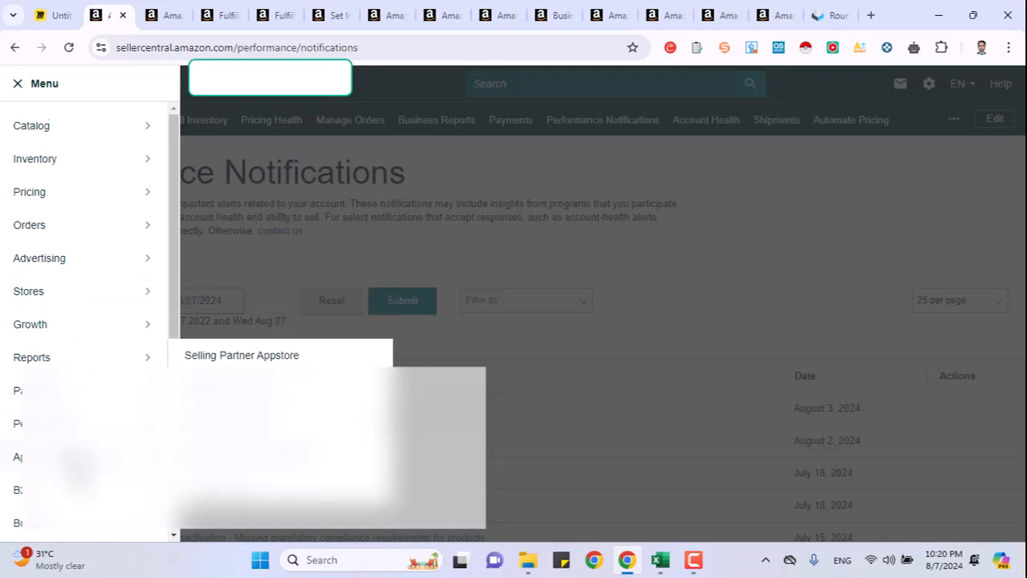
{"action": "scroll", "coordinate": [81, 322], "scroll_direction": "down", "scroll_amount": 1}
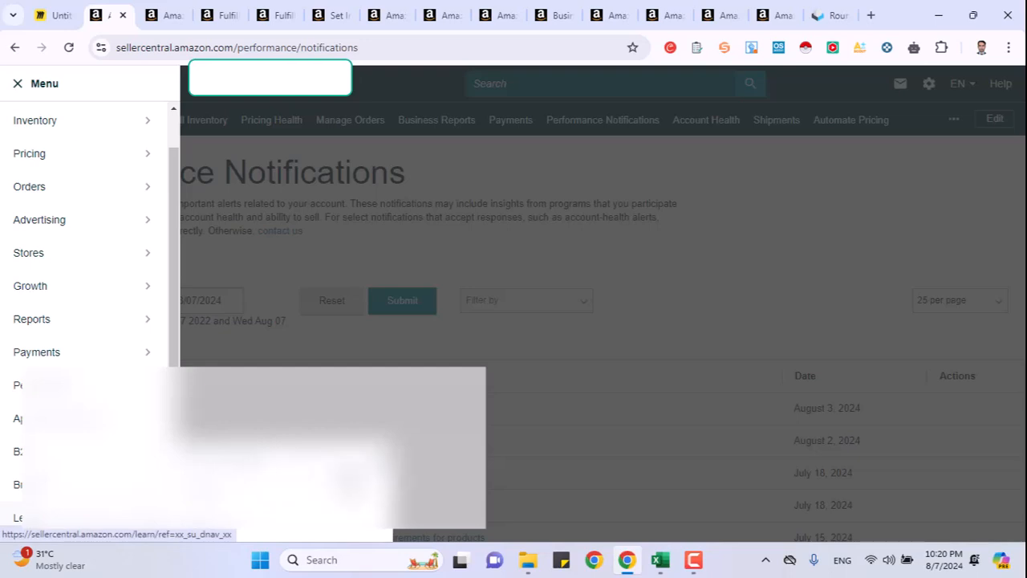
{"action": "left_click", "coordinate": [148, 518]}
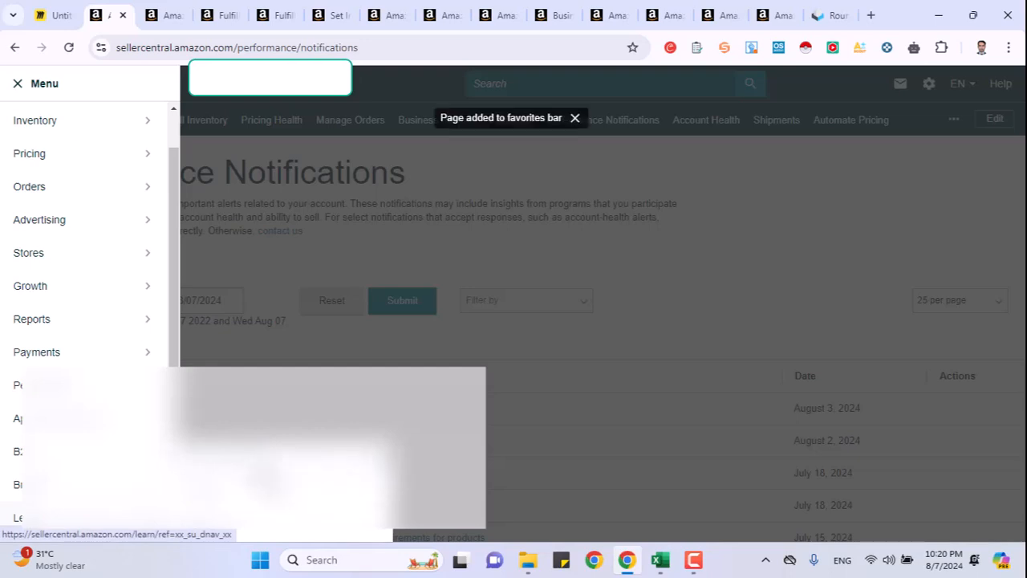
{"action": "left_click", "coordinate": [19, 517]}
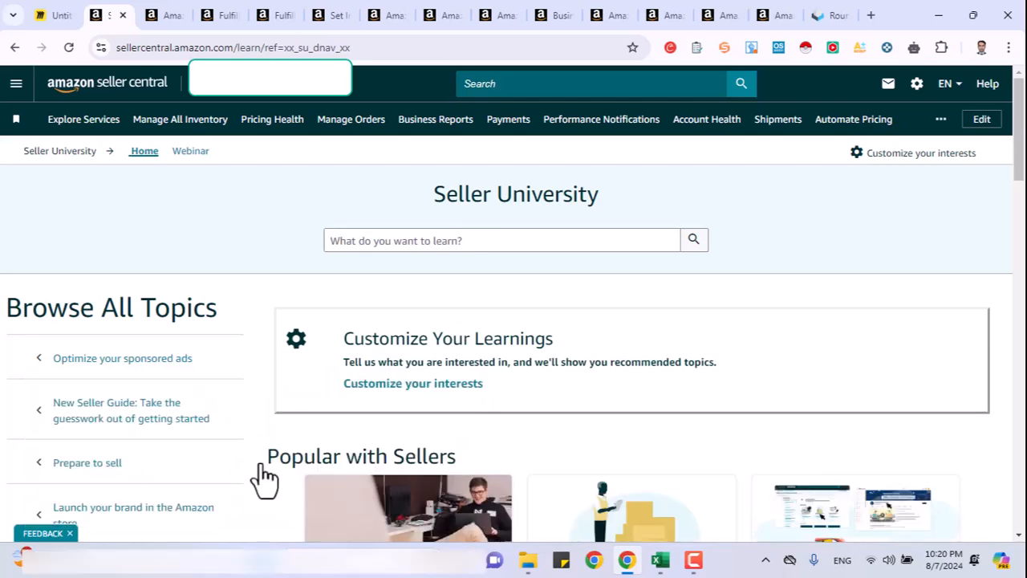
{"action": "scroll", "coordinate": [265, 475], "scroll_direction": "down", "scroll_amount": 4}
{"action": "scroll", "coordinate": [265, 475], "scroll_direction": "up", "scroll_amount": 4}
{"action": "left_click", "coordinate": [694, 560]}
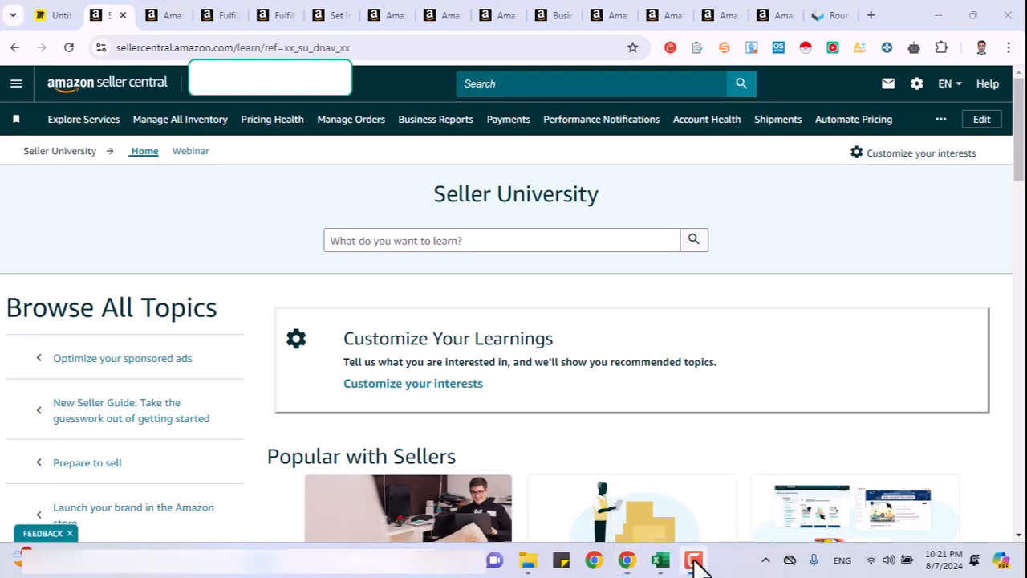